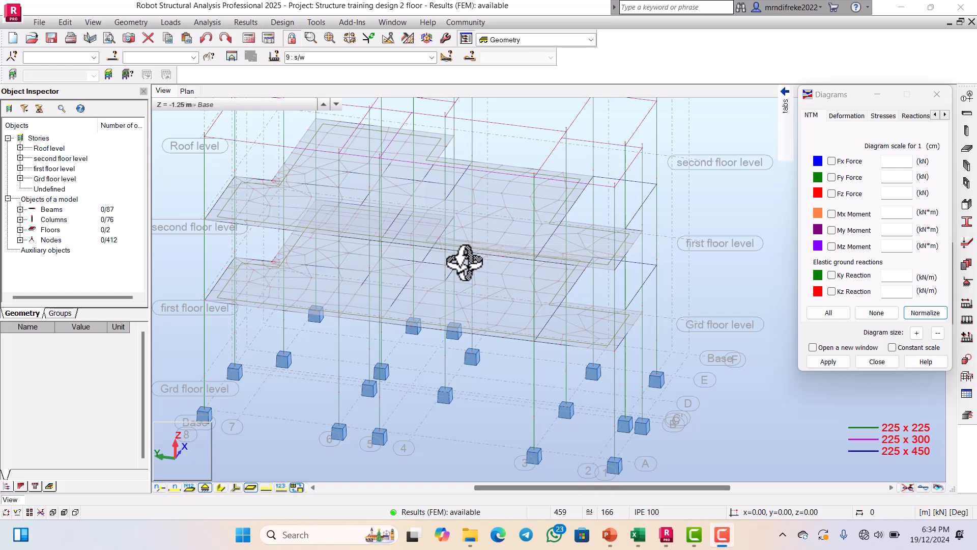
drag(463, 258, 465, 257)
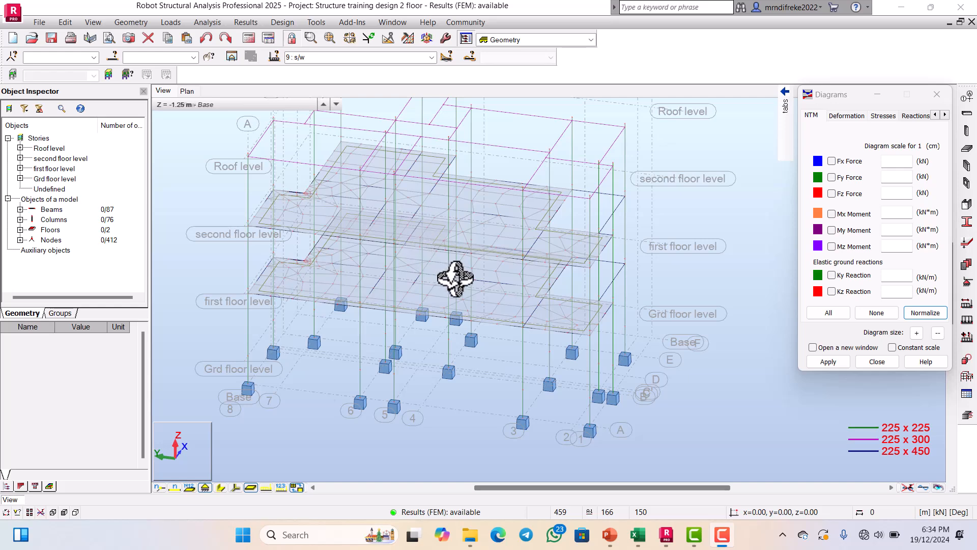
drag(456, 278, 458, 274)
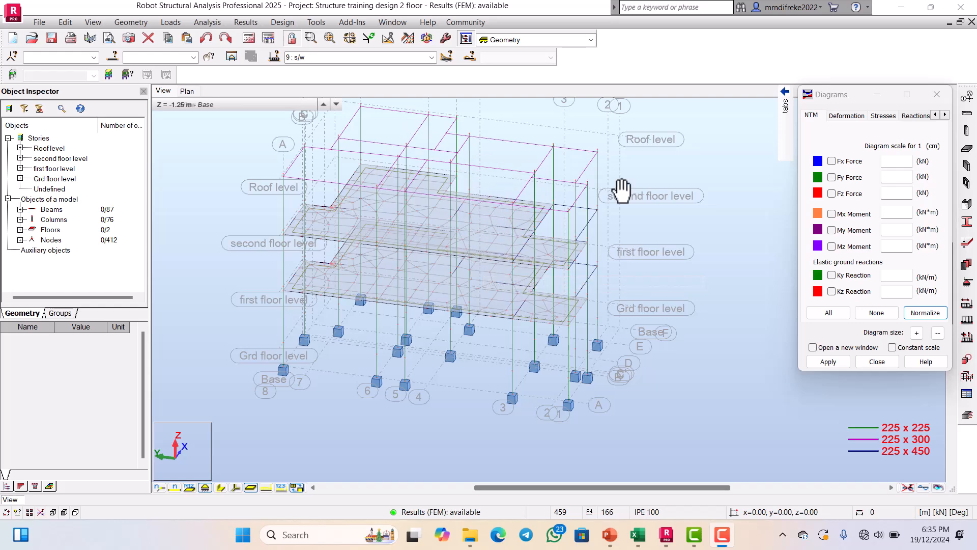
scroll(505, 240, up, 2)
scroll(516, 236, down, 2)
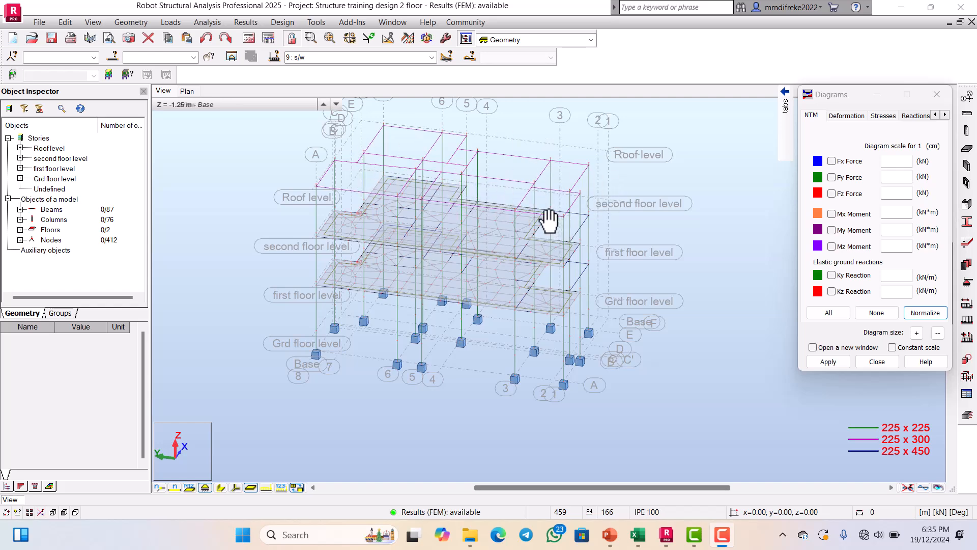
Close the Diagrams dialog and display the members' section shapes in the 3D model view.
click(878, 363)
scroll(437, 246, up, 2)
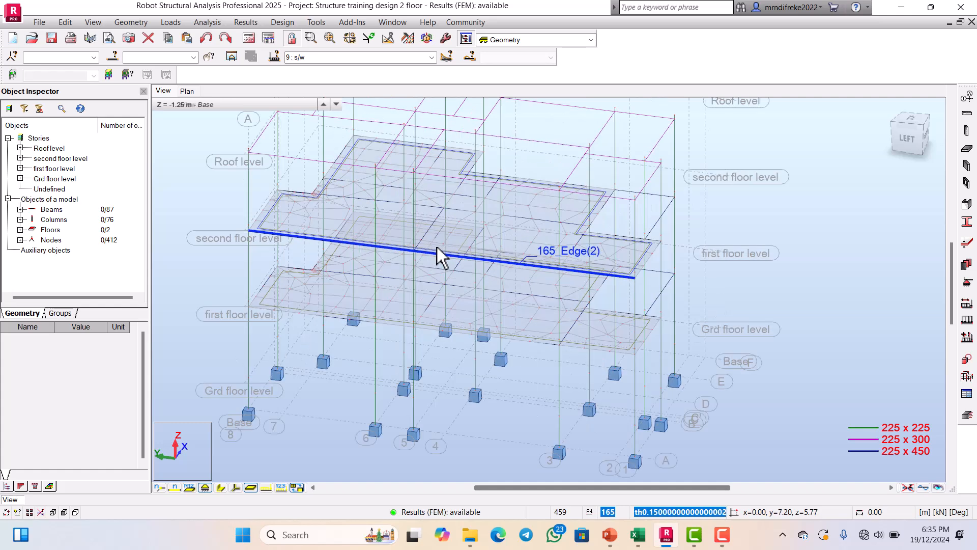
scroll(440, 226, down, 2)
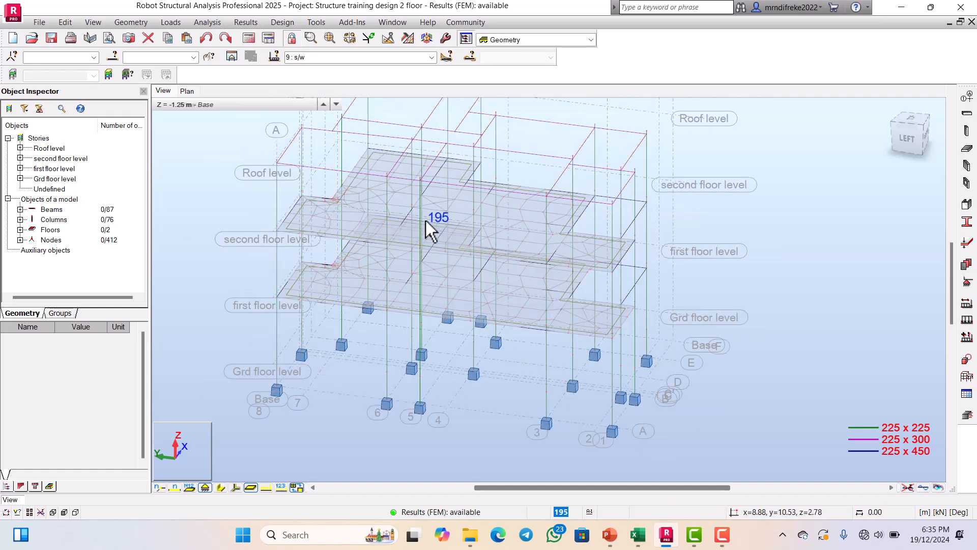
scroll(426, 221, up, 1)
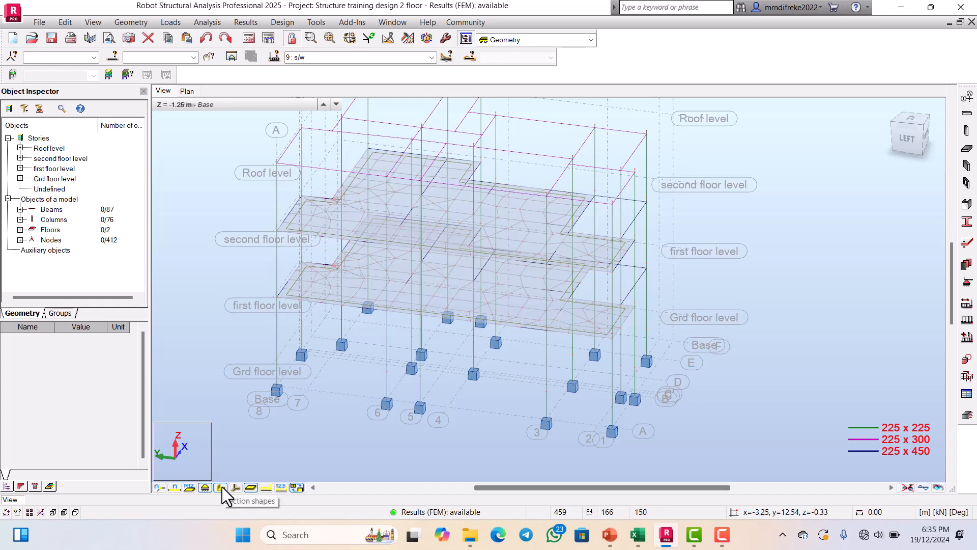
click(222, 487)
scroll(453, 266, down, 1)
scroll(482, 254, down, 3)
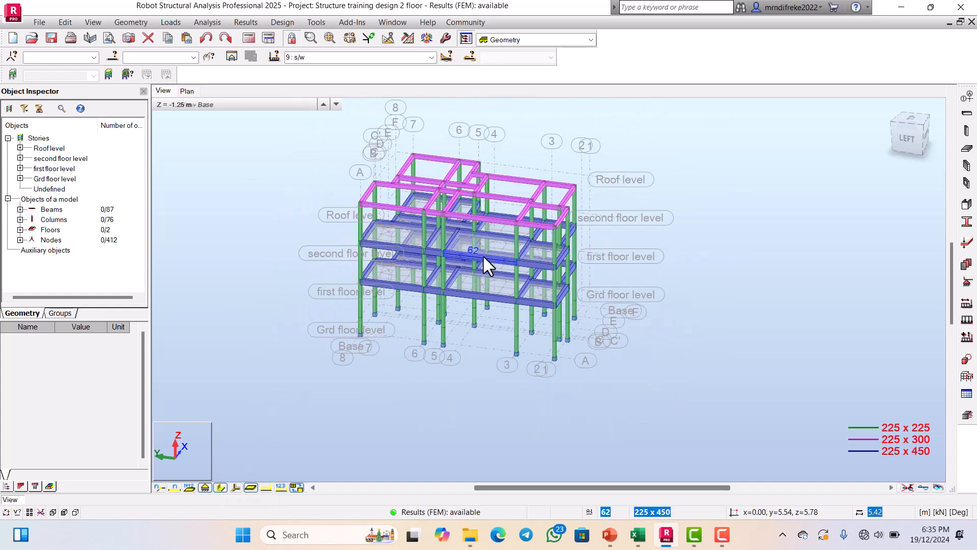
scroll(483, 254, up, 4)
scroll(520, 252, down, 2)
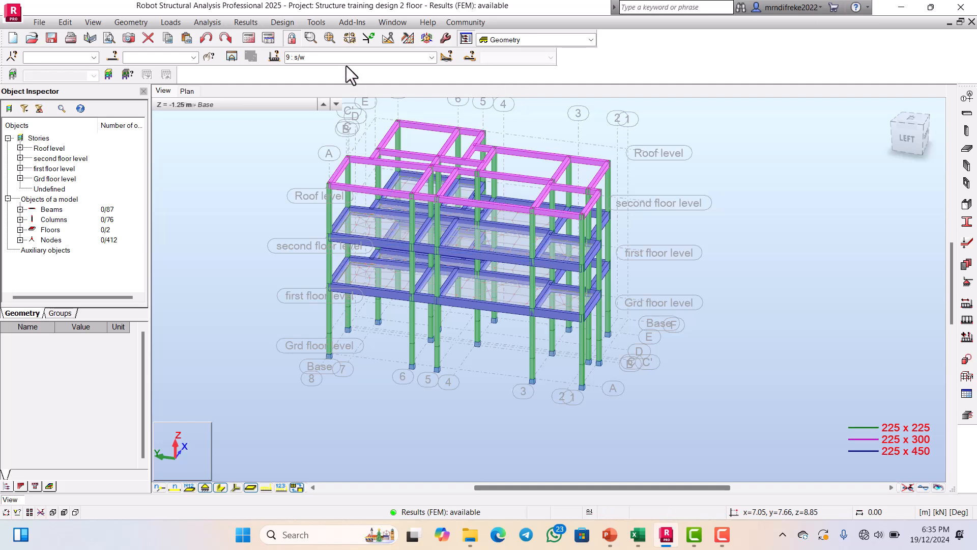
Open the required reinforcement design for RC beams and columns, and bring up its R/C member type list.
click(275, 23)
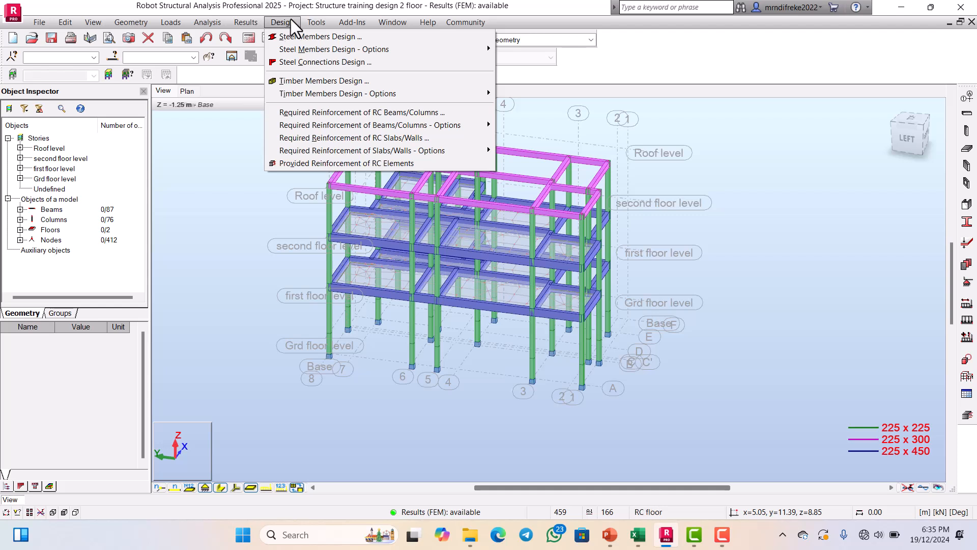
click(301, 112)
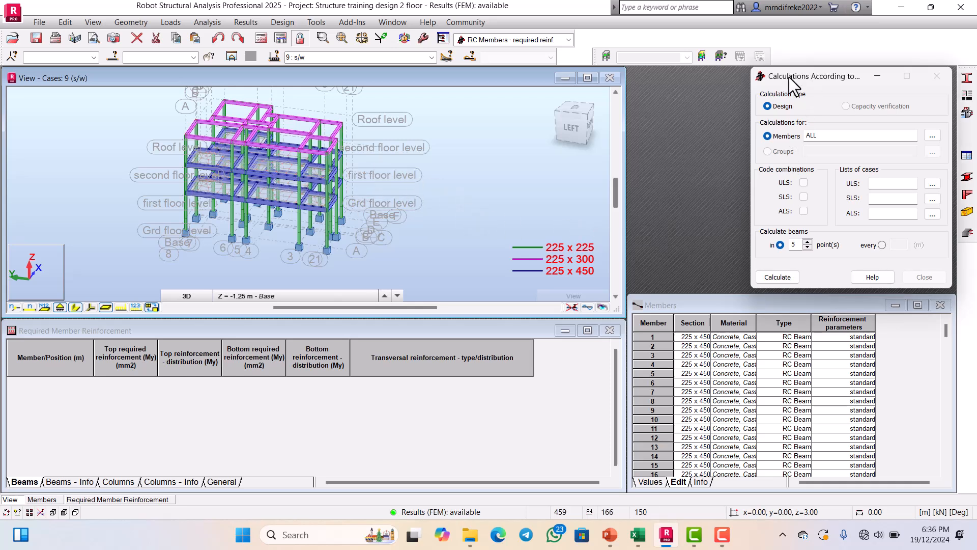
drag(790, 77, 492, 65)
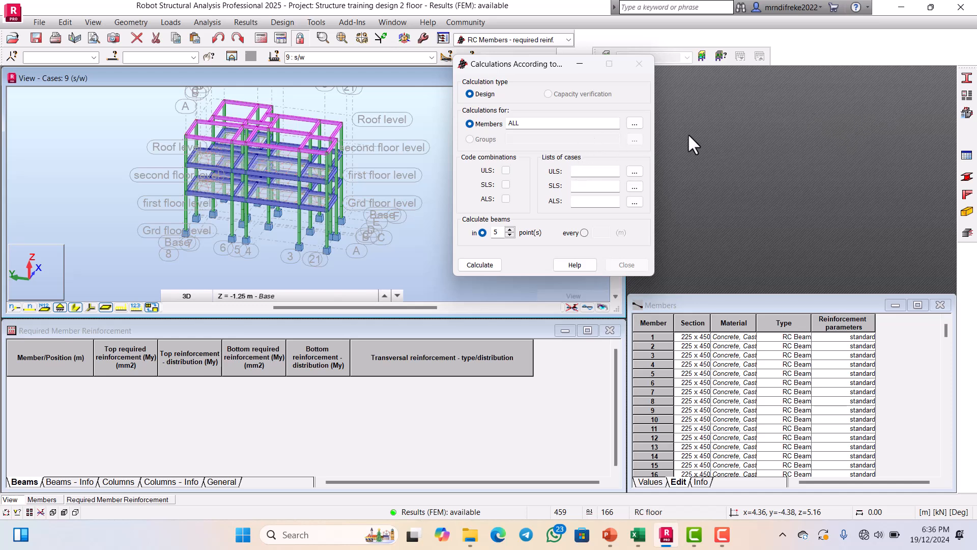
click(966, 96)
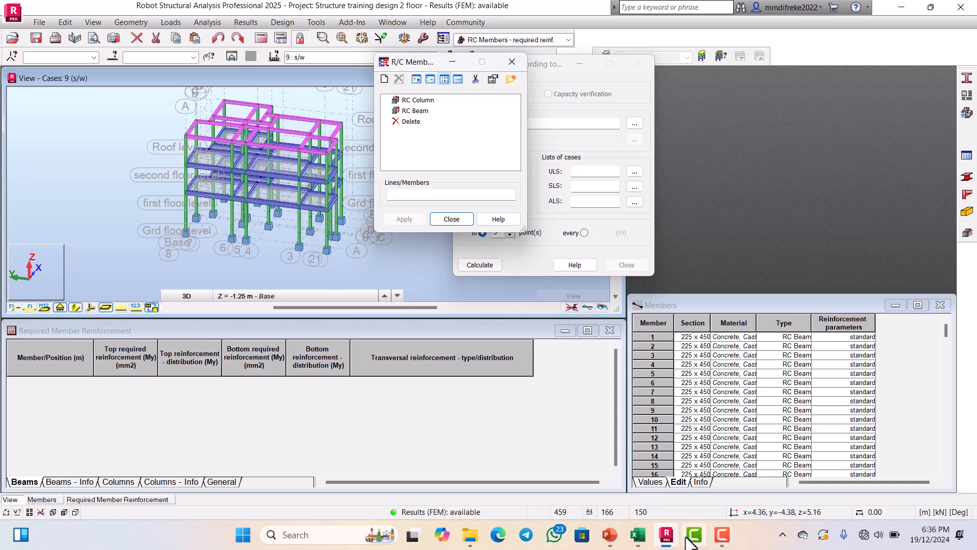
Switch to PowerPoint to review the slide on RC member design steps, and return to the member type list in Robot Structural Analysis.
mouse_move(694, 540)
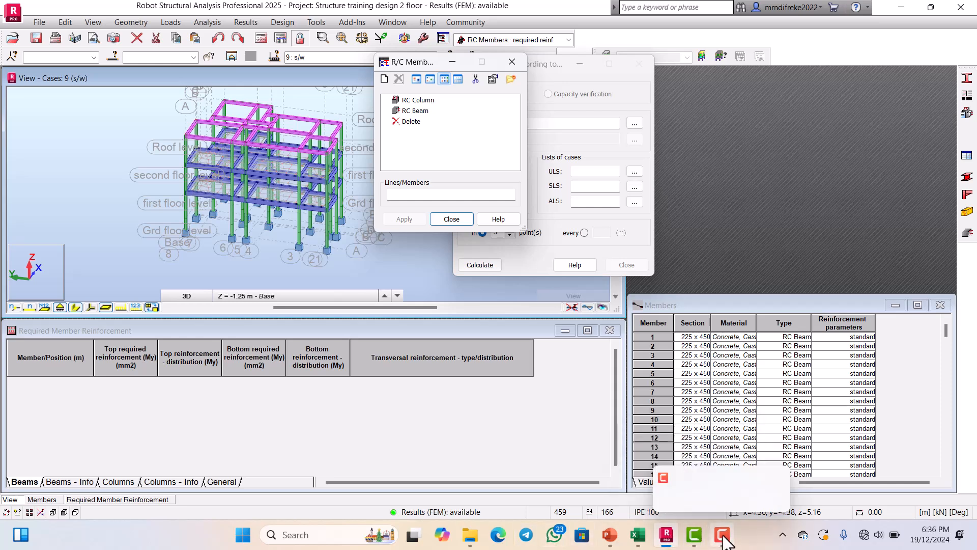
click(611, 535)
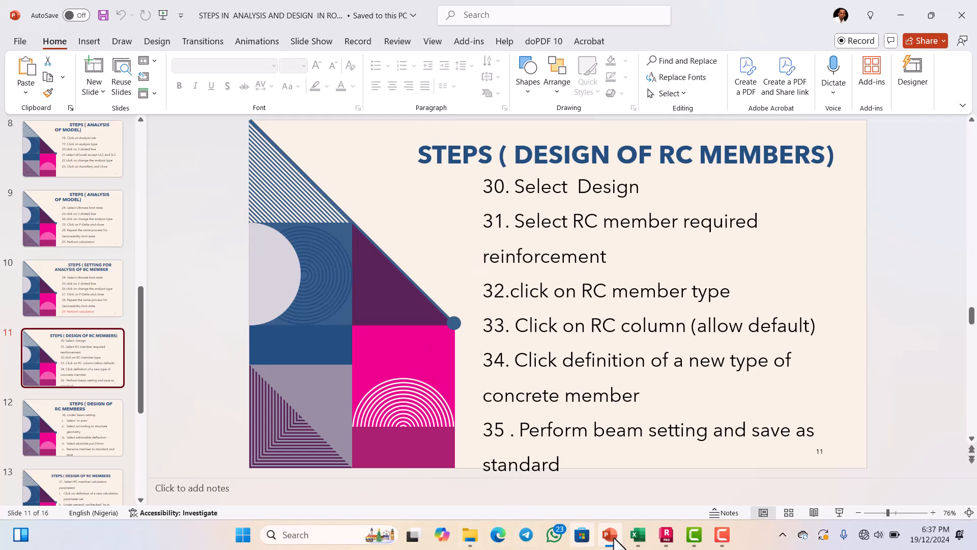
click(667, 535)
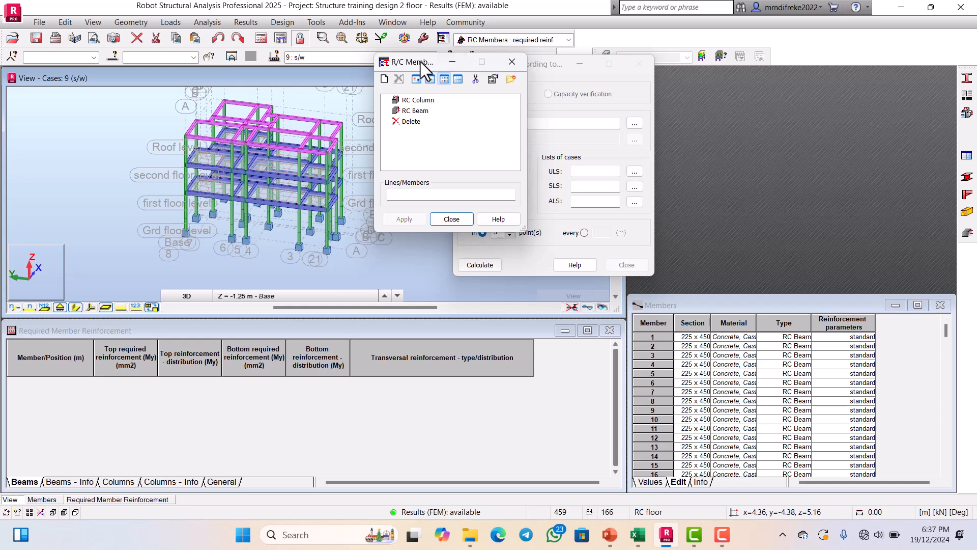
drag(421, 62, 493, 125)
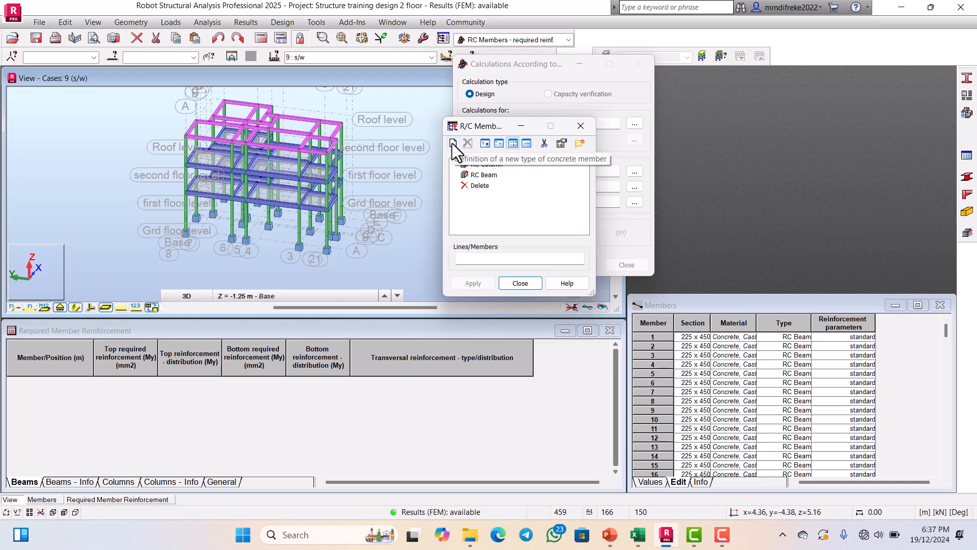
Start a new concrete member type definition and review its column buckling settings before returning to the beam settings.
click(452, 142)
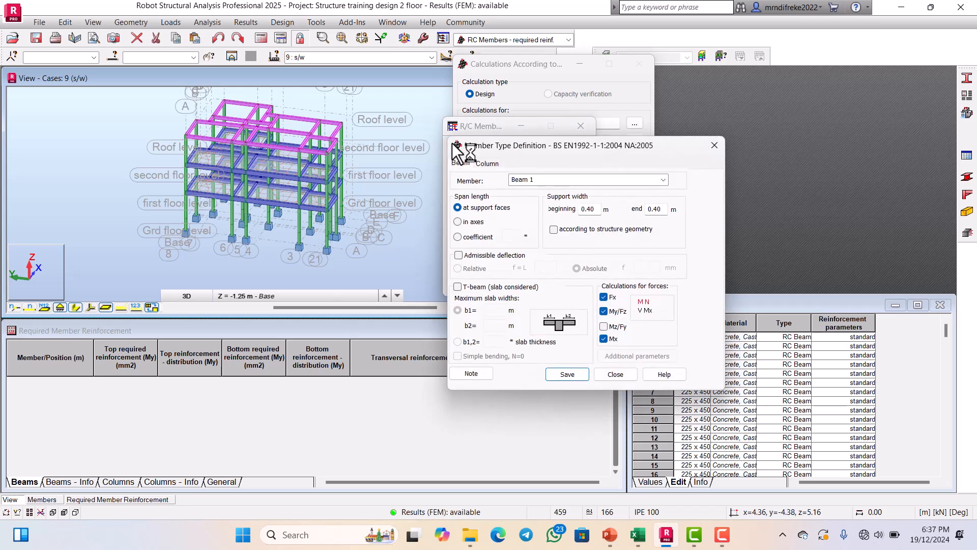
drag(492, 146, 401, 135)
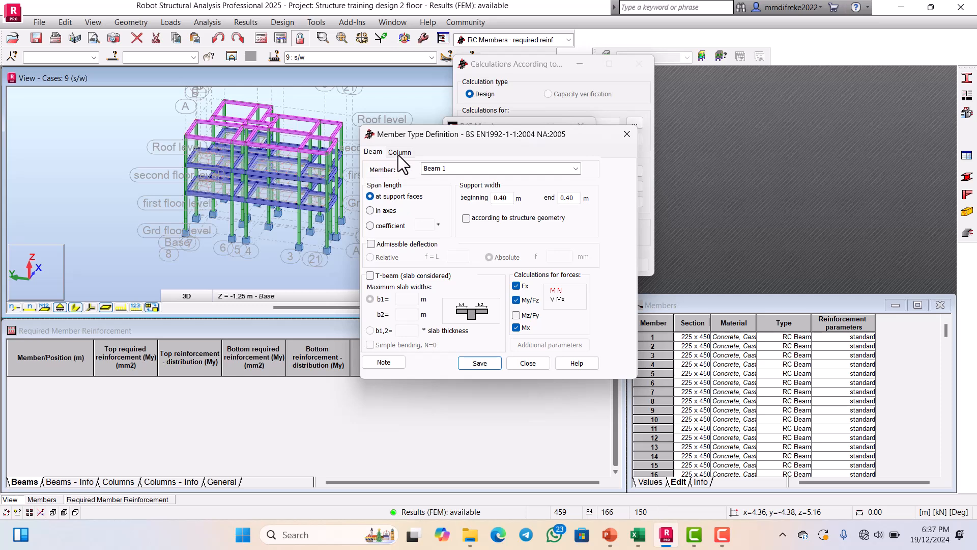
click(402, 153)
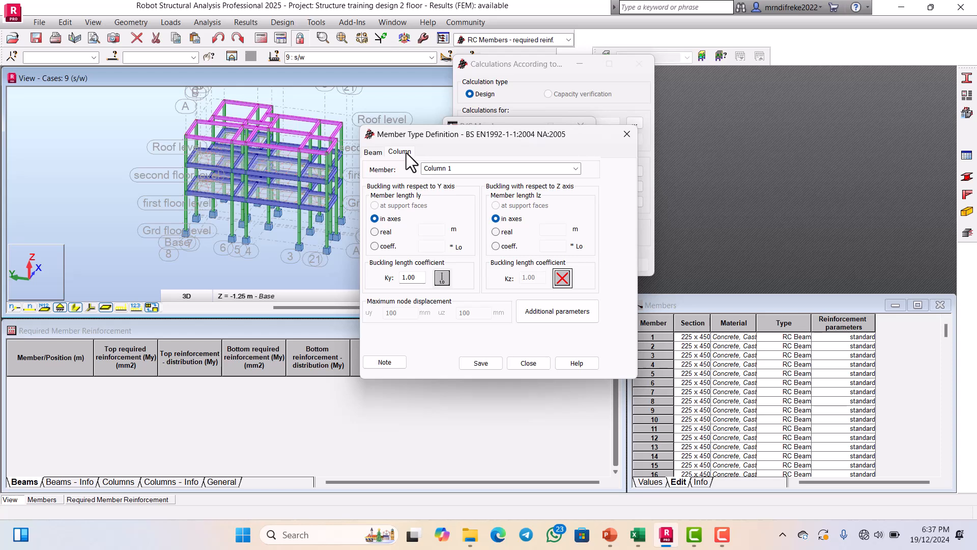
click(366, 152)
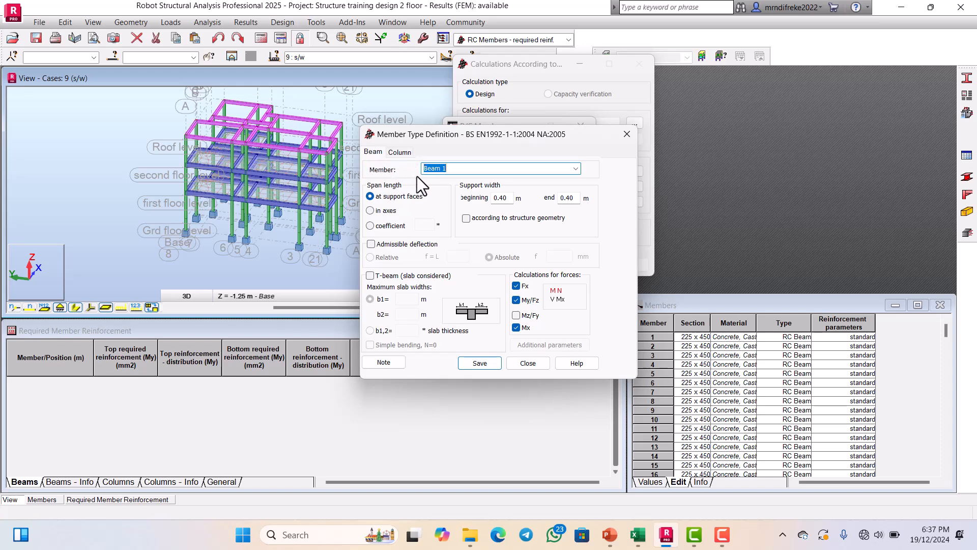
Name the beam type "standard", with span length in axes and support width according to structure geometry.
click(451, 170)
drag(451, 170, 422, 171)
key(BackSpace)
text(standard)
click(371, 211)
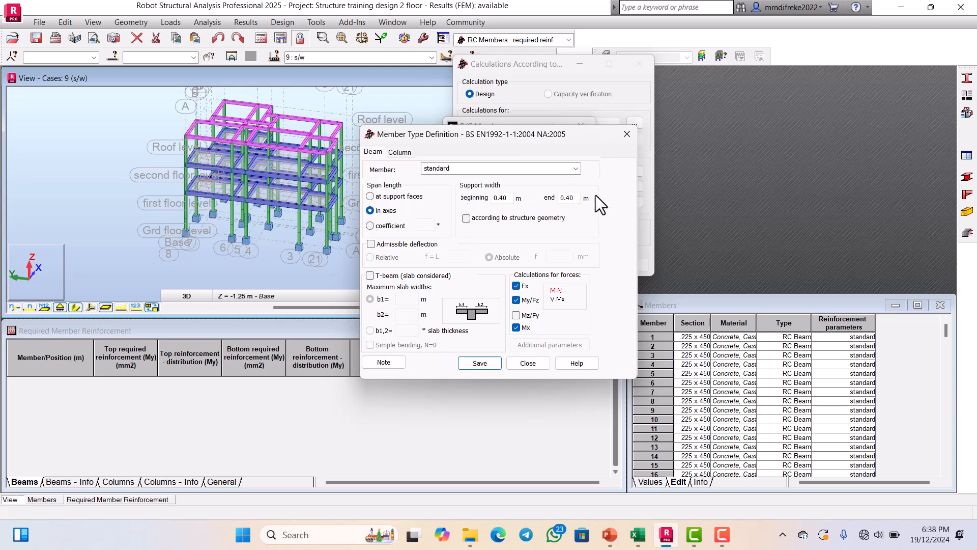
click(464, 222)
Enable an absolute admissible deflection of 25 mm for the standard beam type and save the definition.
click(371, 246)
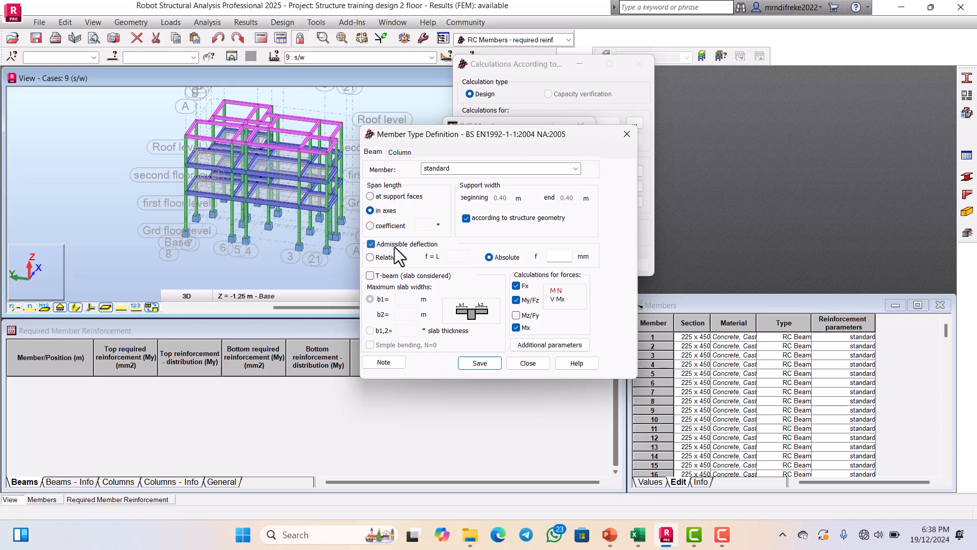
click(552, 256)
text(25)
click(464, 364)
click(534, 364)
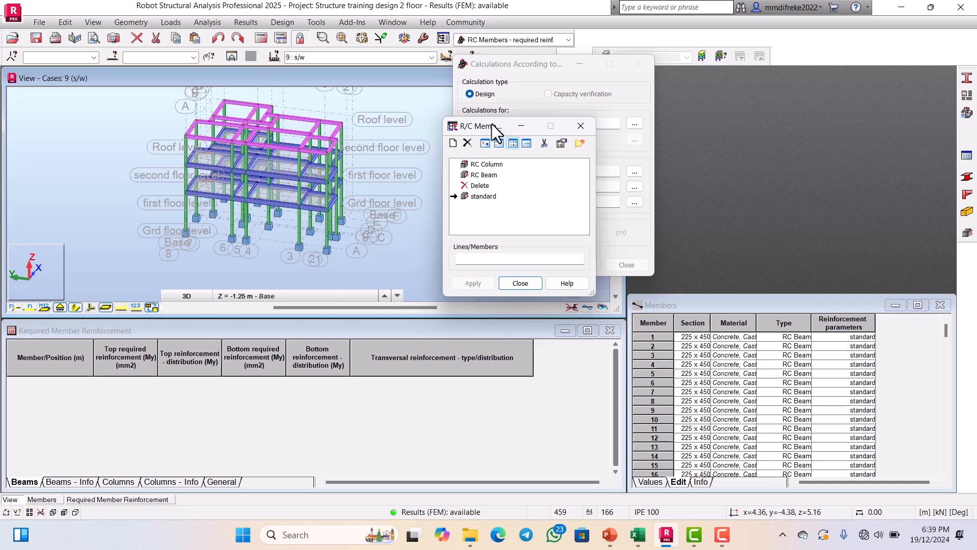
Start a new calculation parameter set that uses C20/25 concrete instead of the structure model's material.
drag(487, 121, 365, 106)
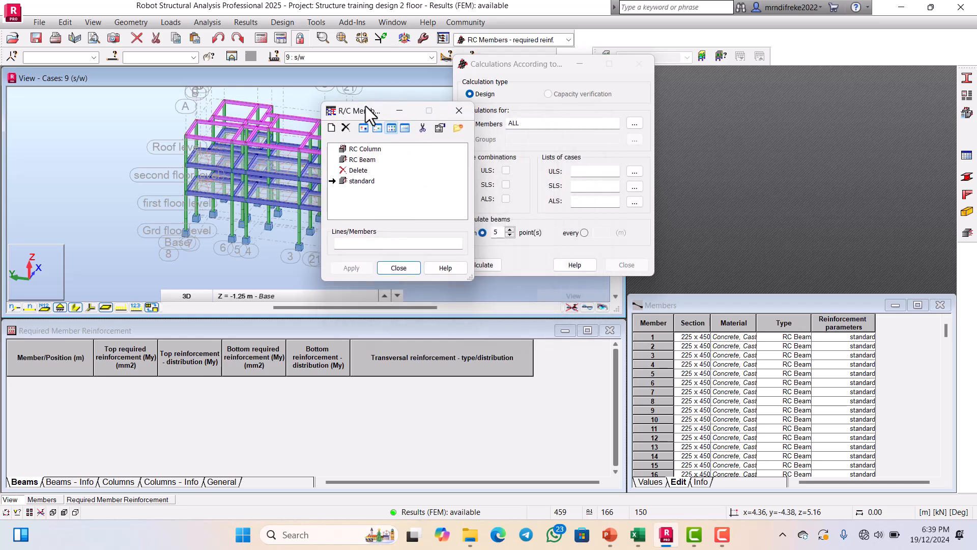
click(967, 113)
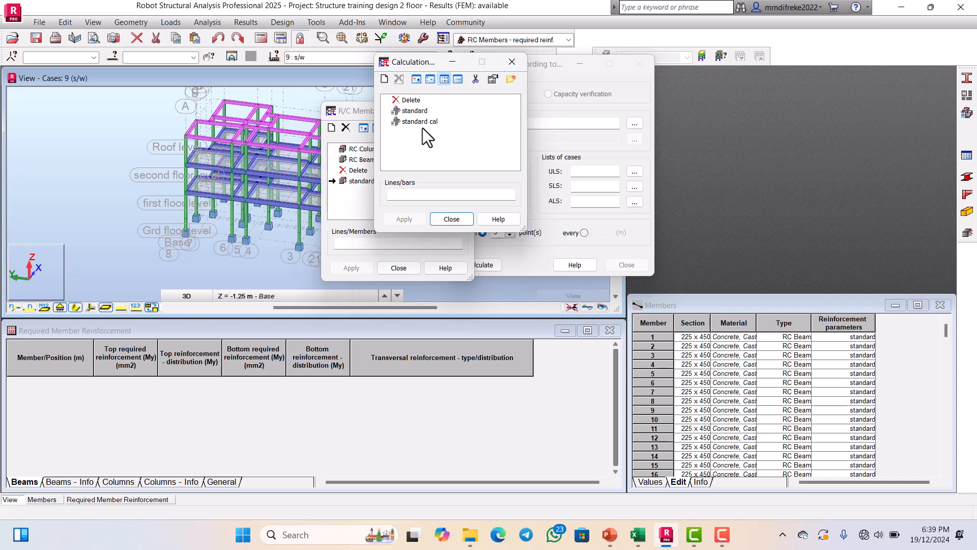
click(385, 79)
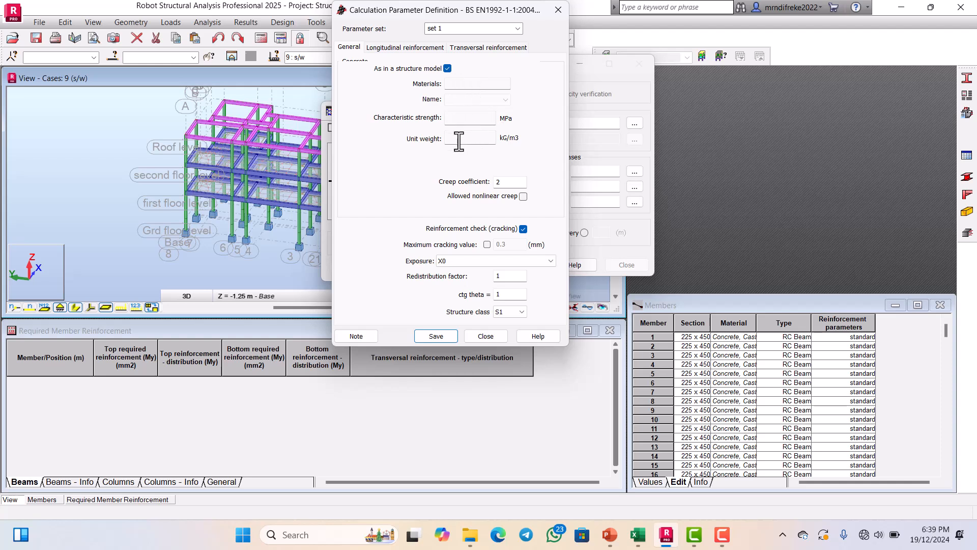
click(447, 68)
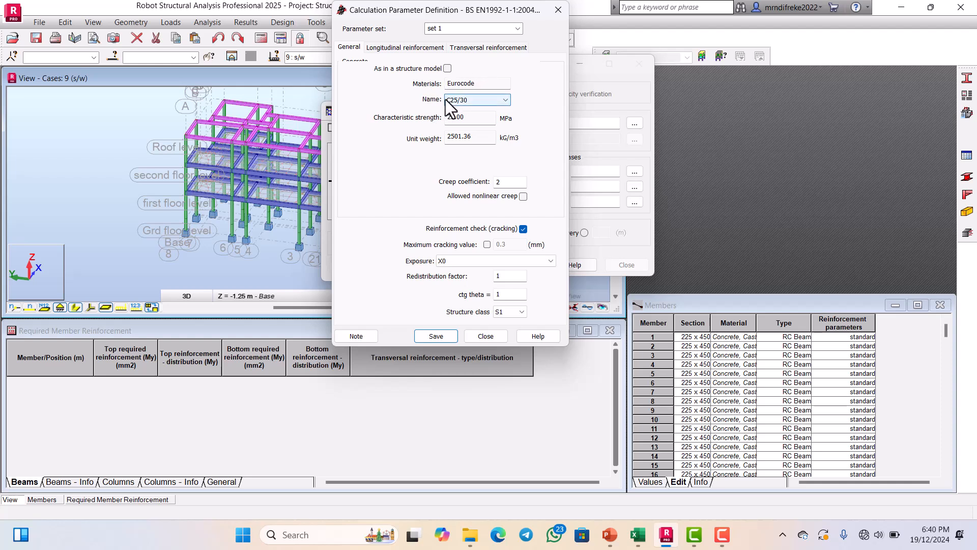
click(491, 101)
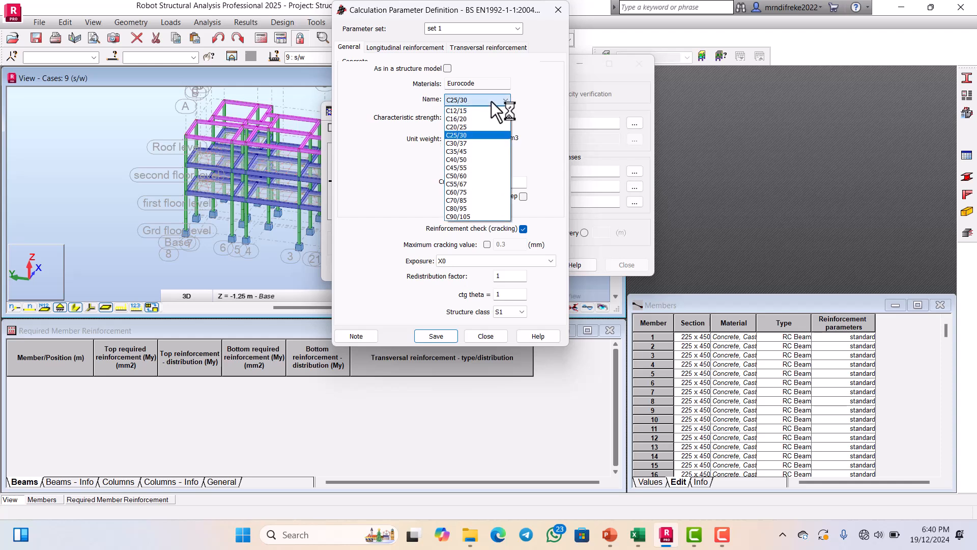
click(469, 125)
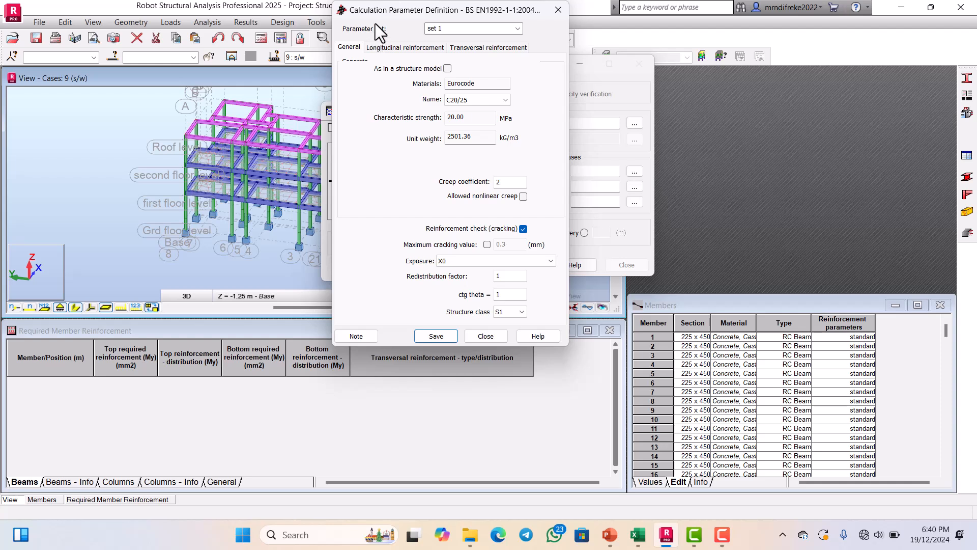
Set the exposure class of the new calculation parameter set to XC1.
drag(377, 10, 344, 16)
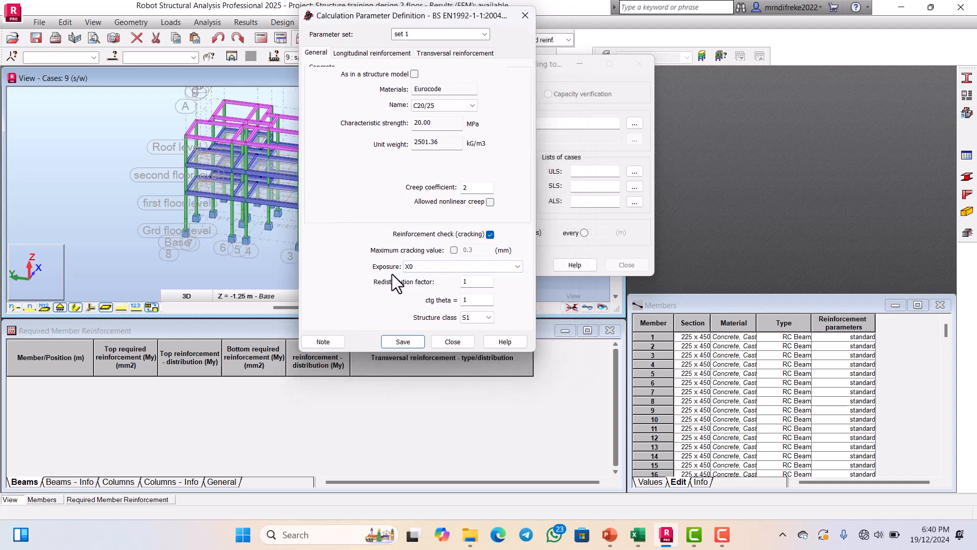
click(434, 267)
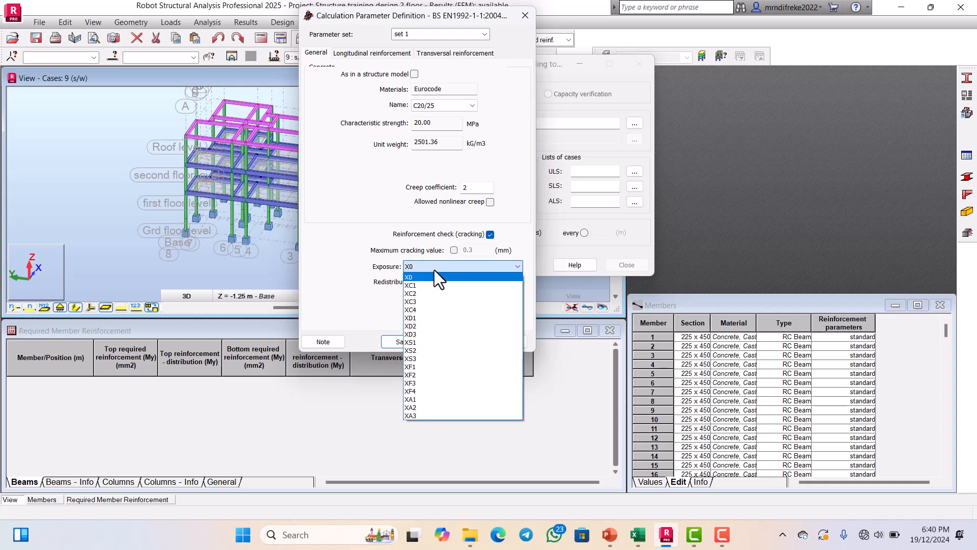
click(411, 286)
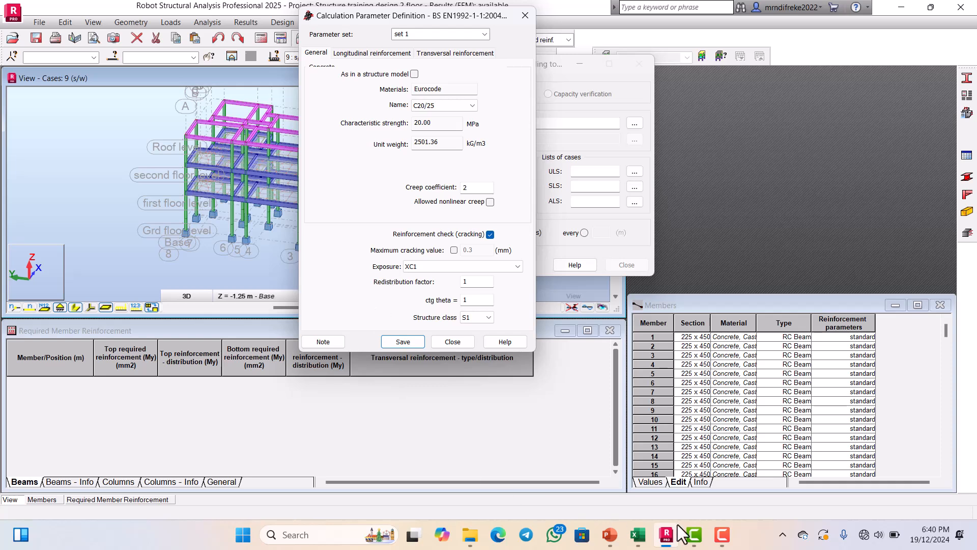
Switch to the concrete cover workbook in Excel and review its structural class table and the cover calculation for C20/25 concrete.
click(641, 541)
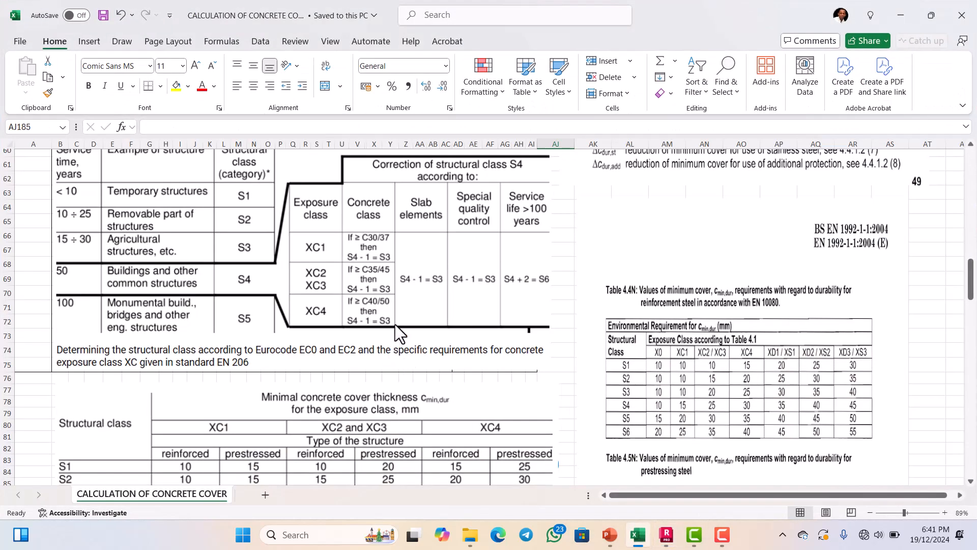
scroll(395, 320, up, 2)
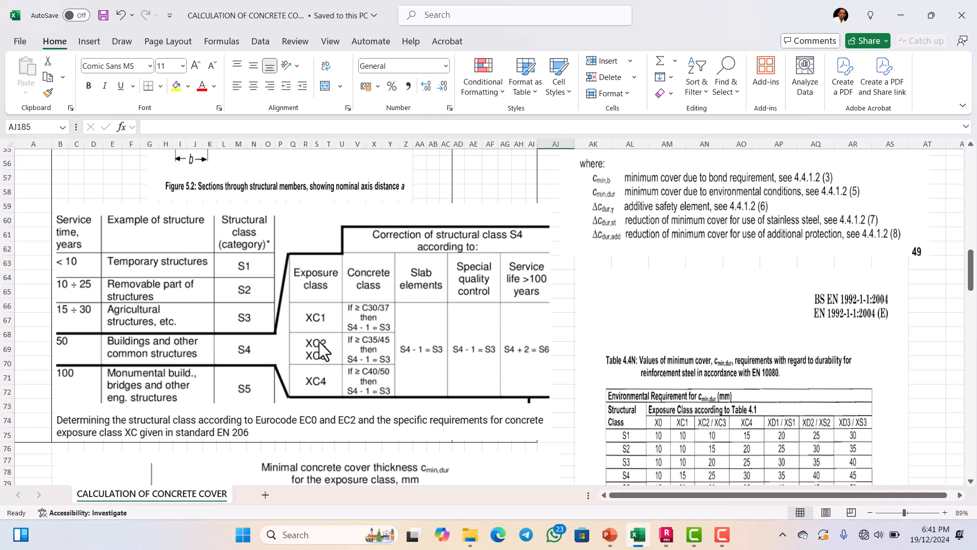
scroll(346, 320, up, 2)
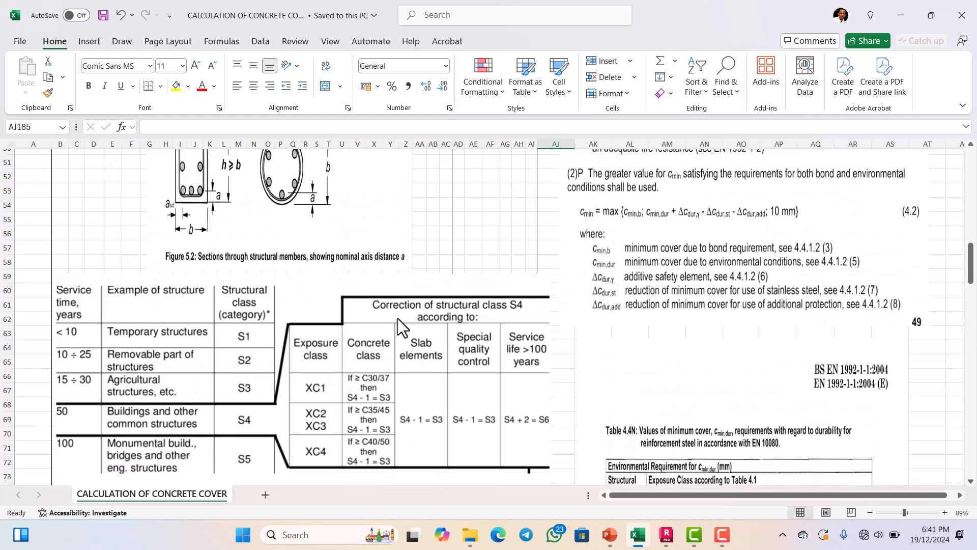
scroll(398, 319, up, 15)
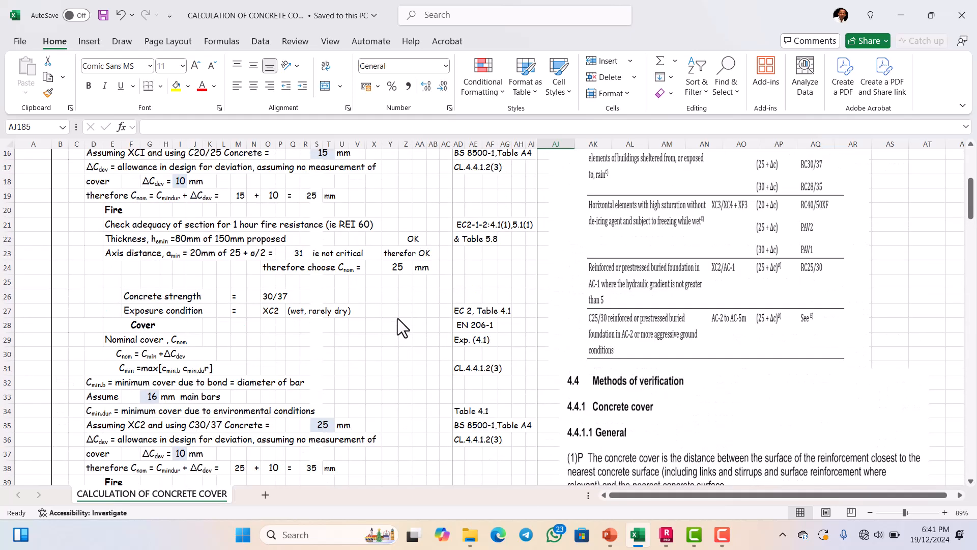
scroll(398, 319, up, 2)
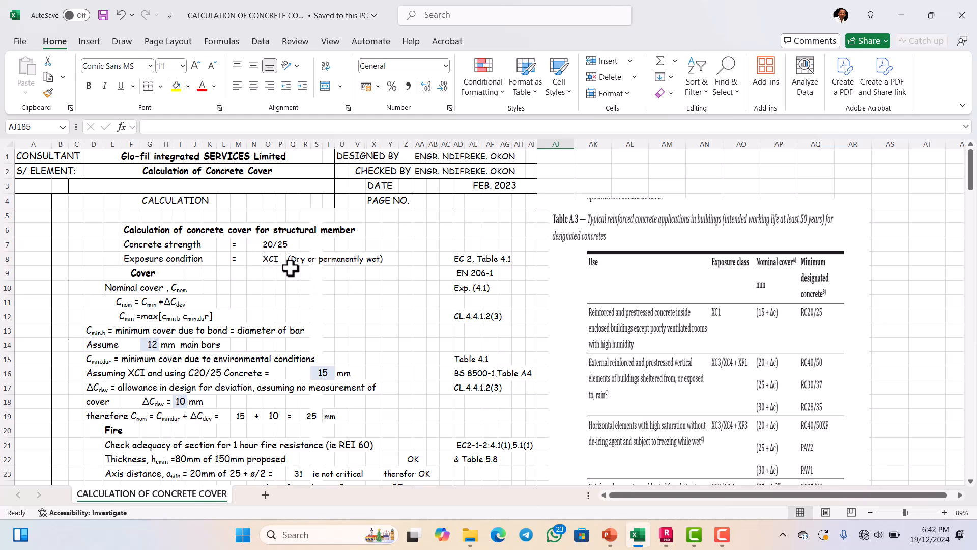
scroll(295, 264, down, 5)
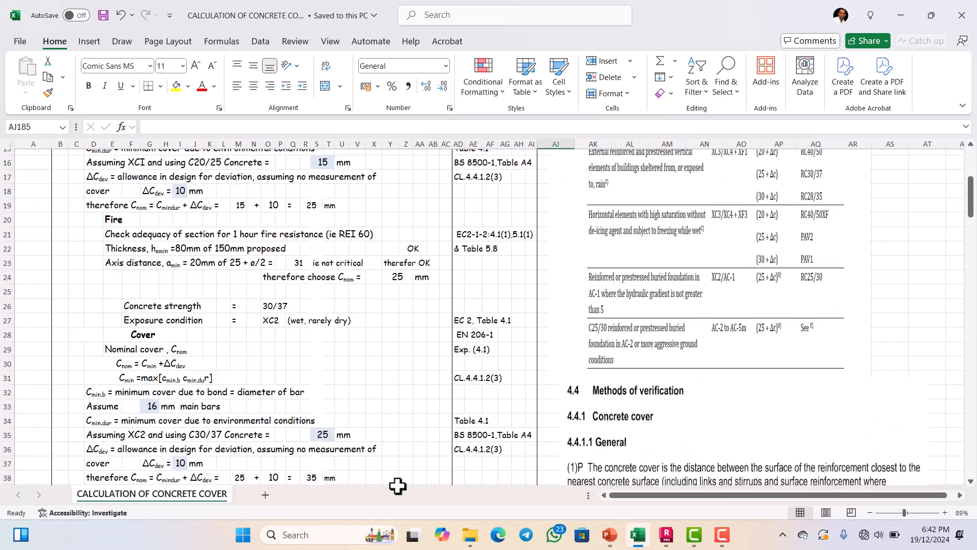
Return to Robot Structural Analysis and set the structure class of the calculation parameter set to S4.
click(666, 535)
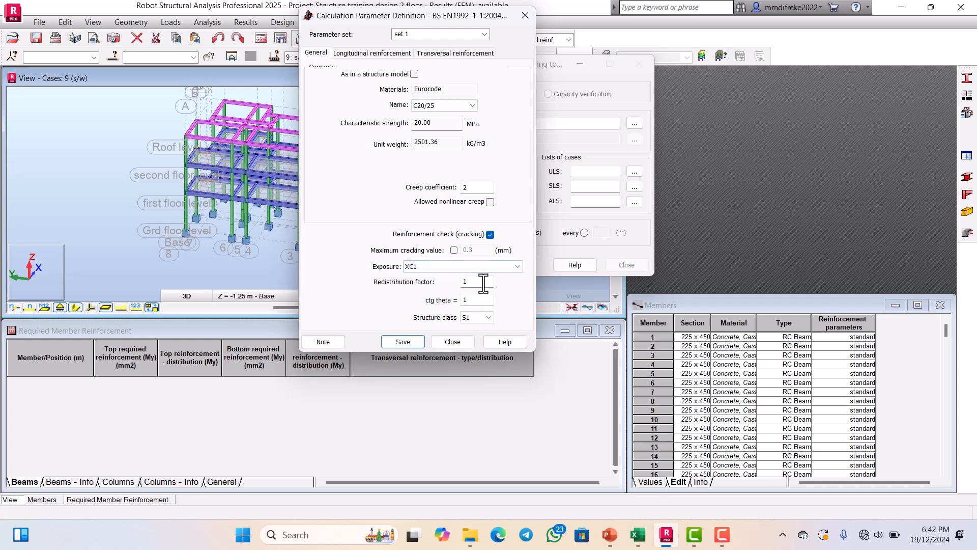
click(481, 317)
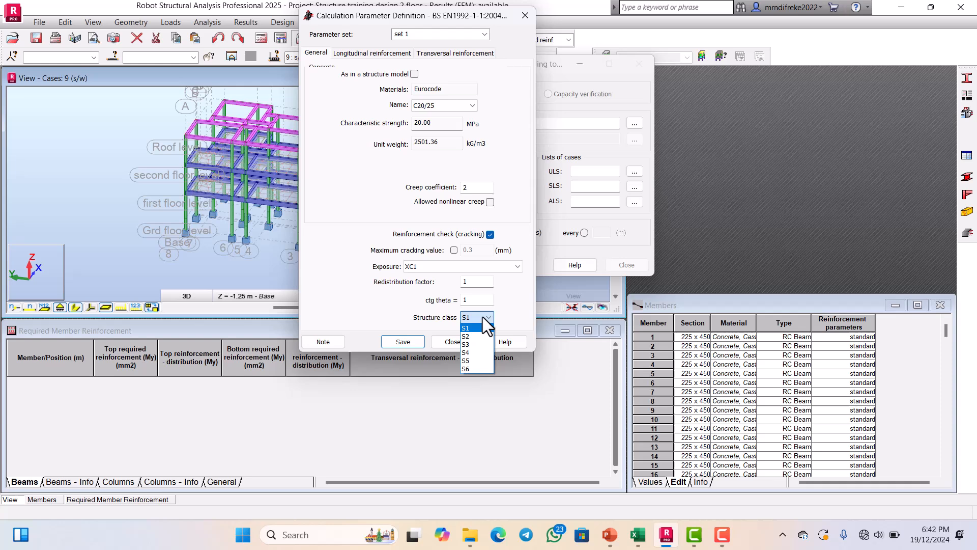
click(464, 352)
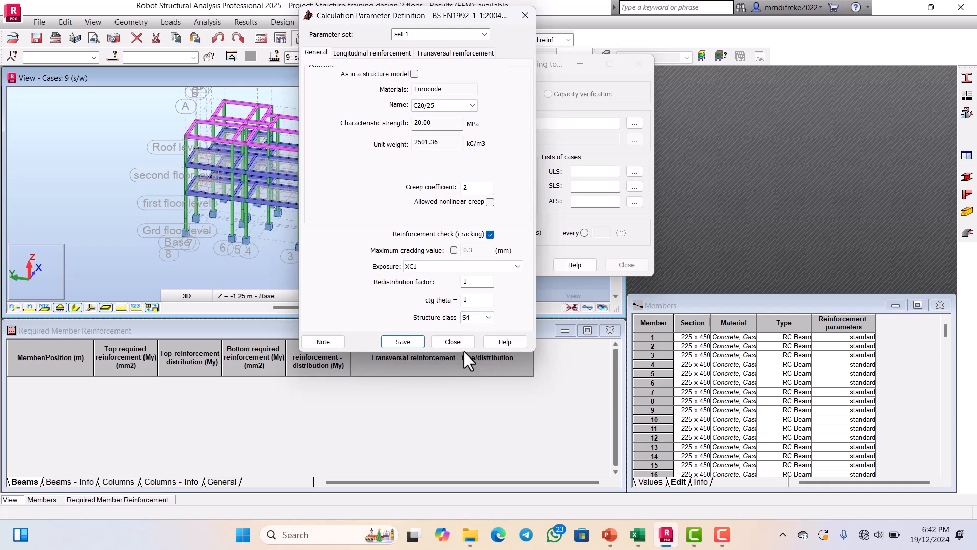
Check the structural class for a 50-year service life against the structural class table in the Excel cover workbook.
click(638, 535)
scroll(246, 346, down, 3)
scroll(247, 346, down, 11)
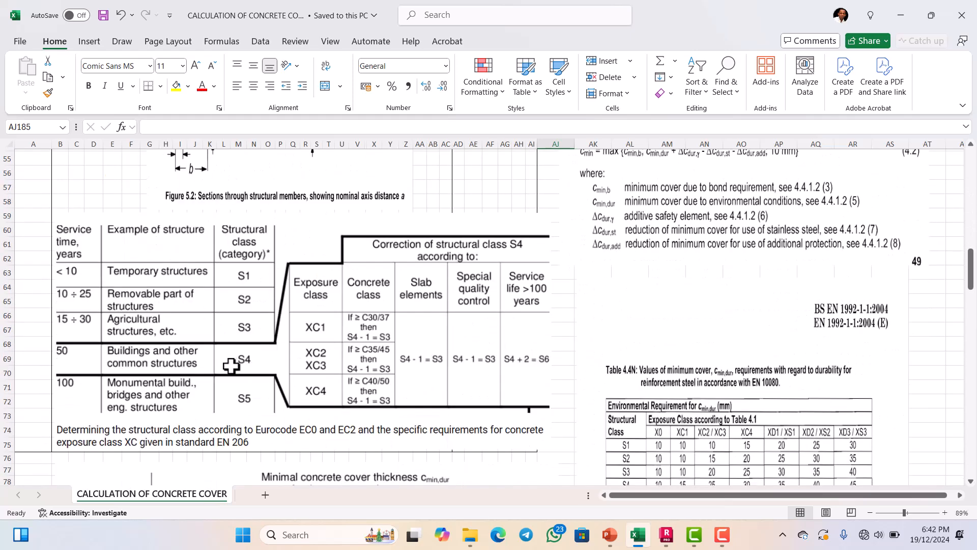
scroll(246, 357, down, 1)
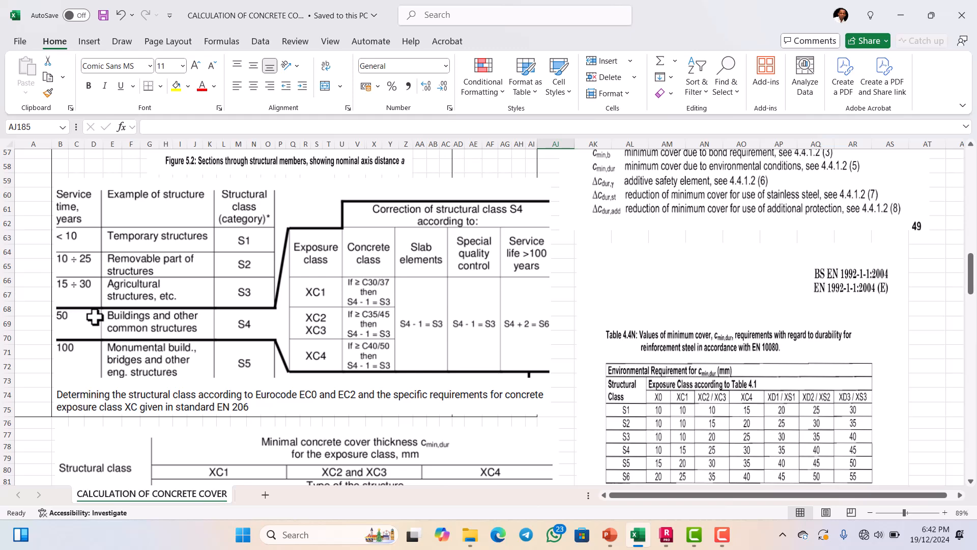
Back in Robot Structural Analysis, try to save the calculation parameter set under the name "standard".
click(668, 535)
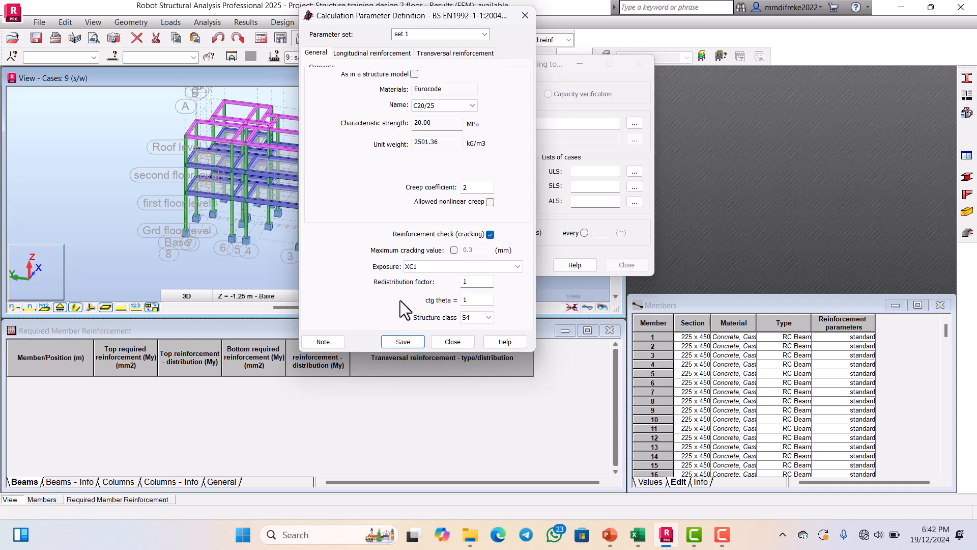
click(411, 34)
key(BackSpace)
text(standard)
click(399, 340)
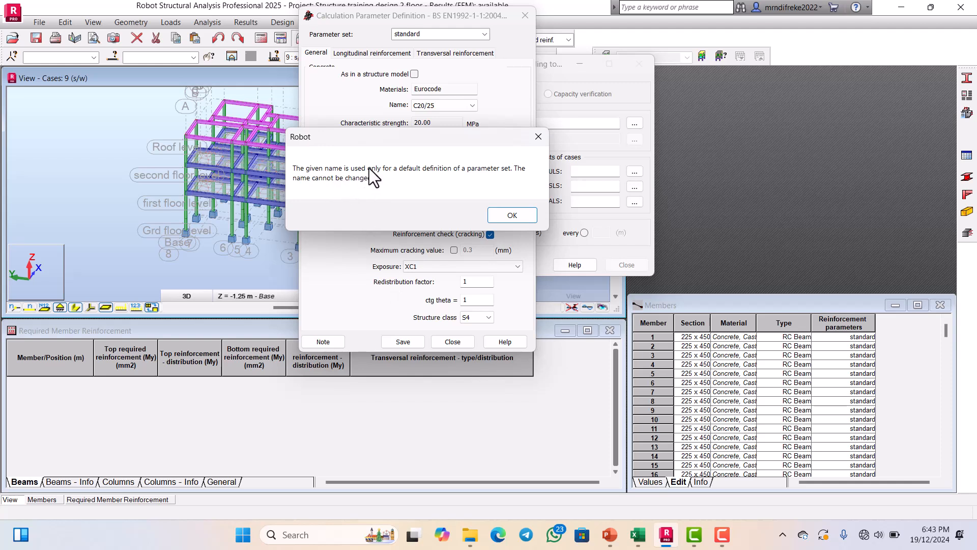
click(509, 213)
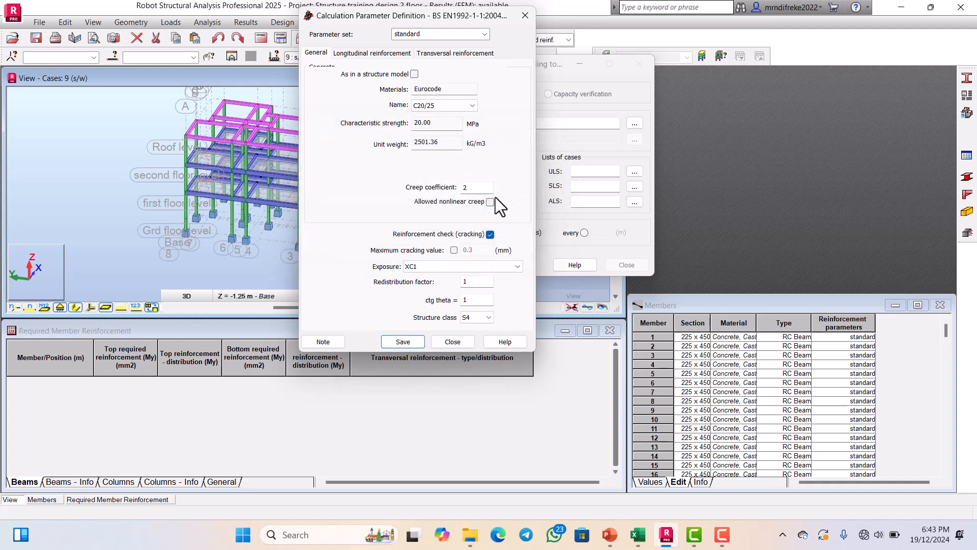
Name the calculation parameter set "standard 1", save it and close the definition.
click(430, 38)
click(430, 38)
text(1)
click(396, 341)
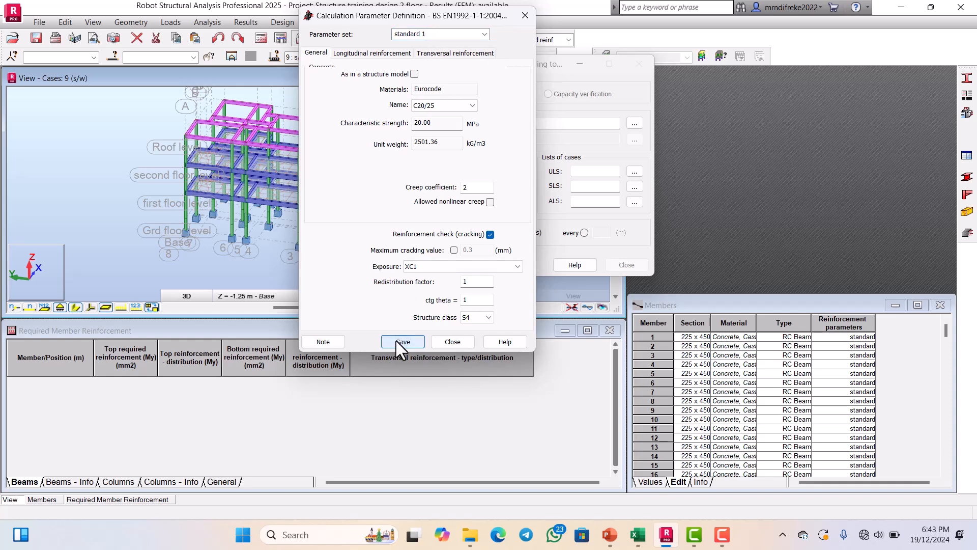
click(441, 341)
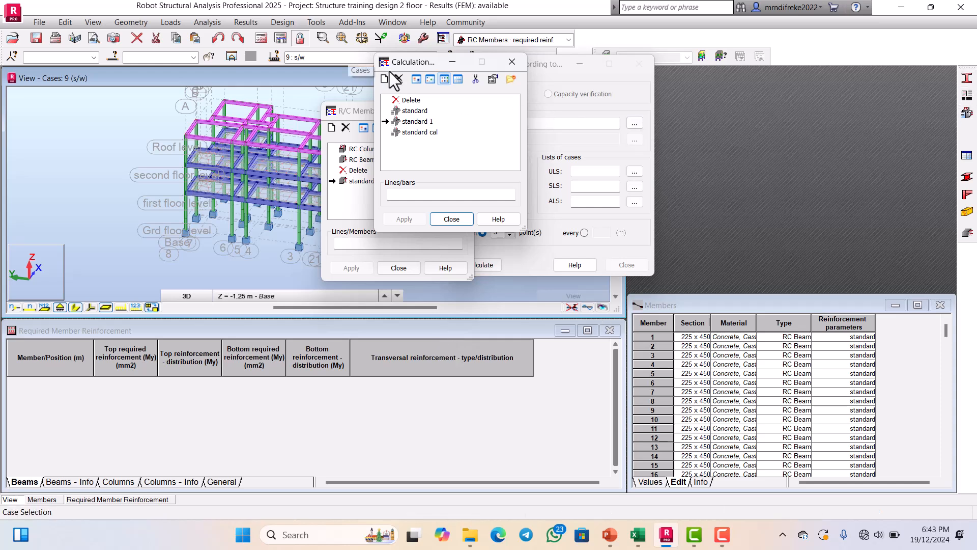
Move the calculation parameters and R/C member type windows aside so the calculations window is unobstructed.
drag(413, 64, 266, 60)
click(416, 108)
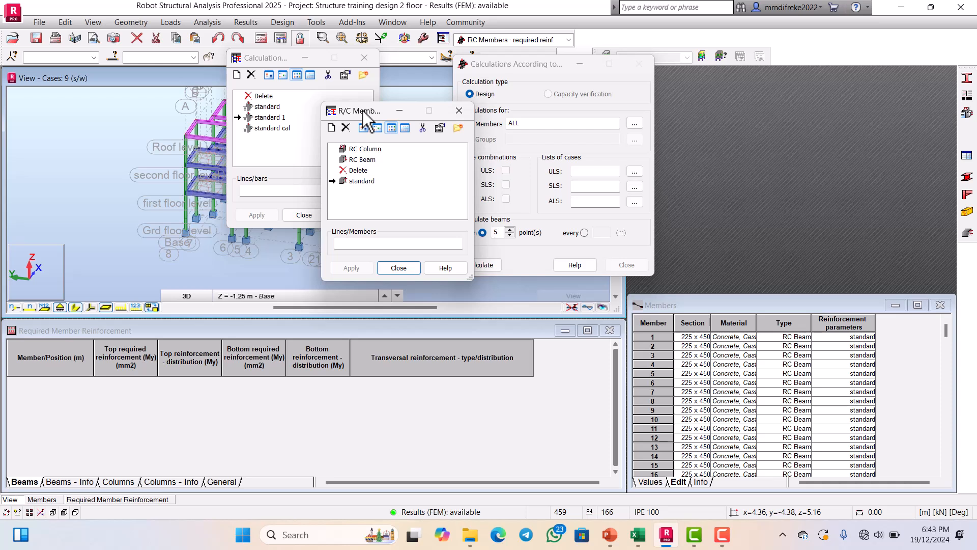
drag(362, 111, 304, 113)
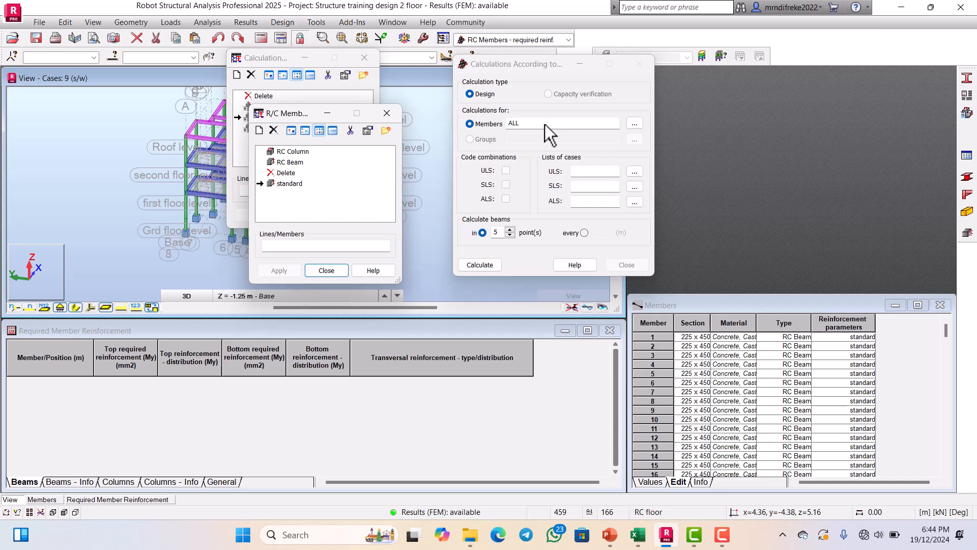
Limit the design calculation to the members of the groups 1ST & 2ND FLR BM and ROOF BEAM.
click(639, 123)
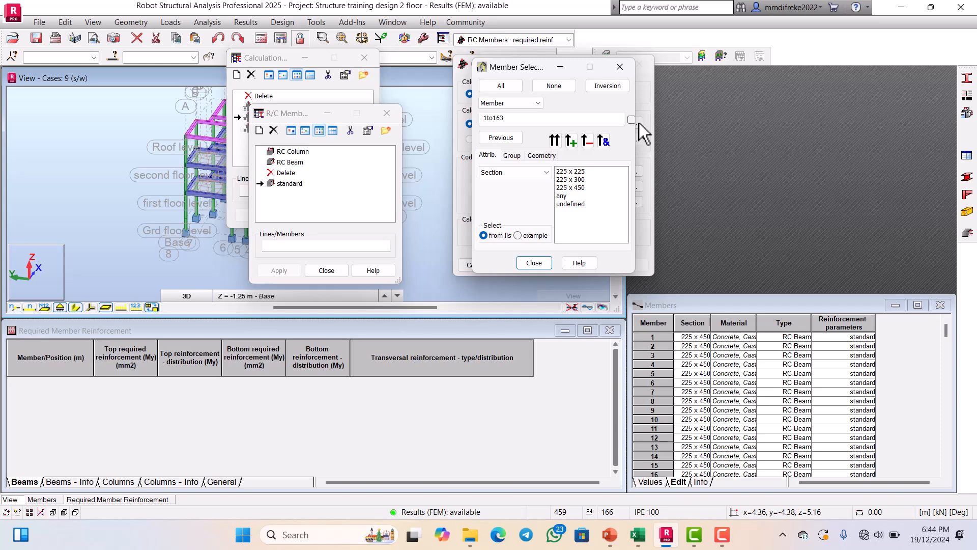
click(512, 156)
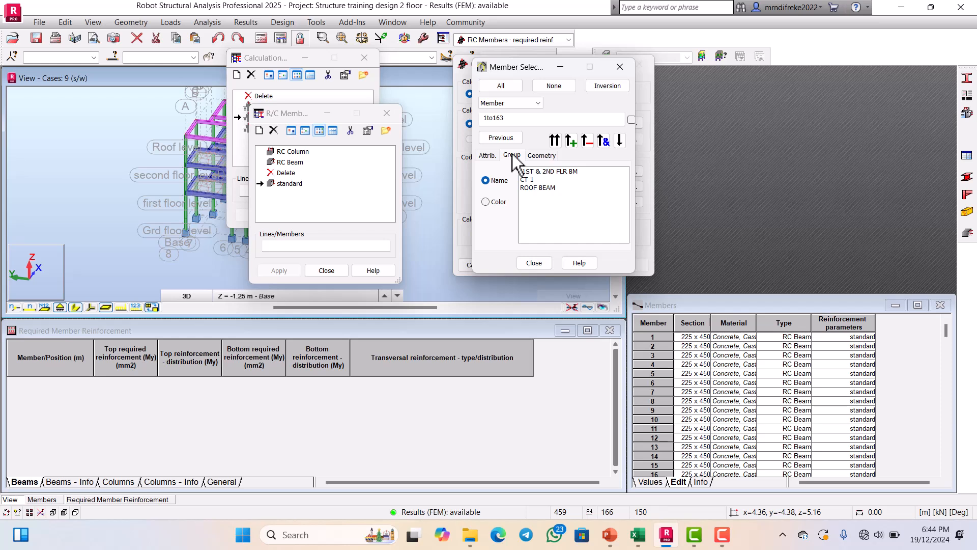
click(544, 172)
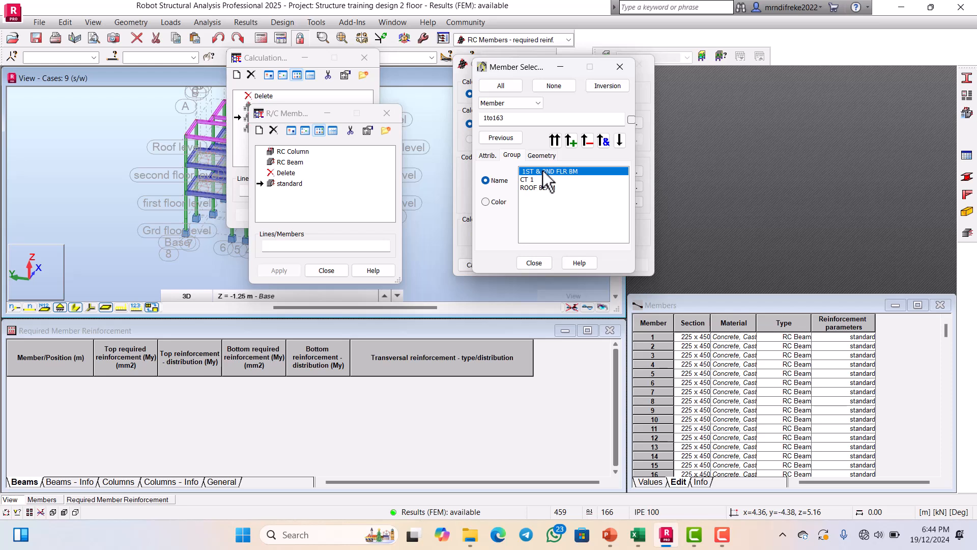
click(541, 187)
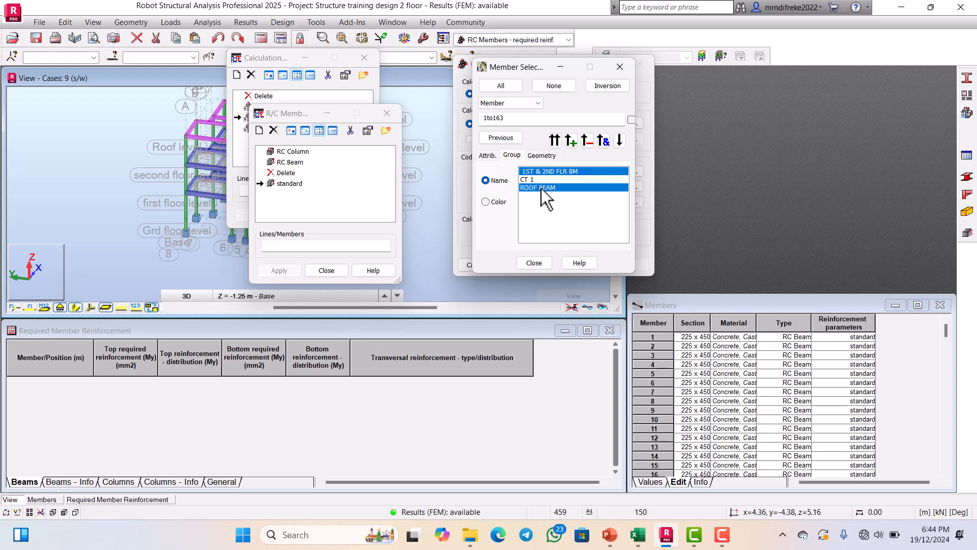
click(555, 140)
click(533, 262)
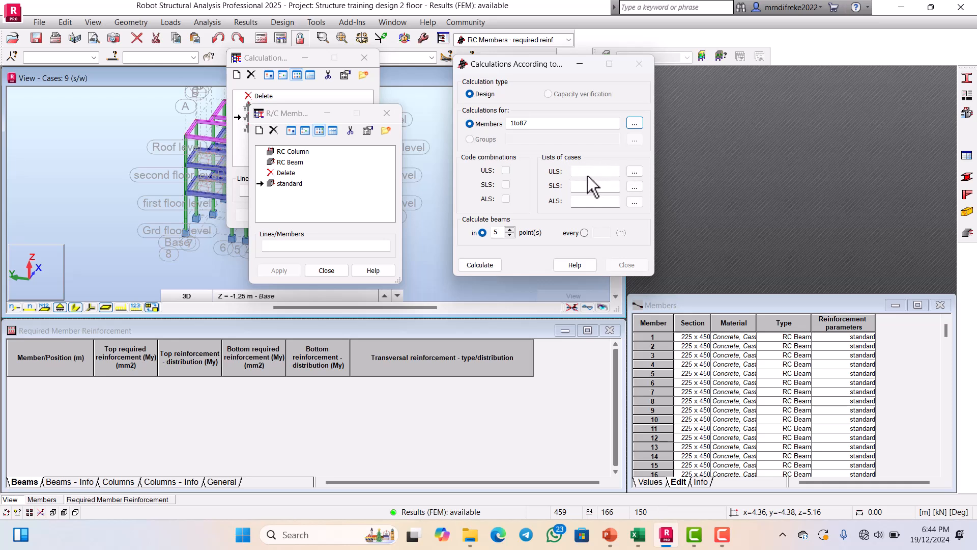
Assign combination 13, the ultimate limit state, to the ULS case list of the calculation.
click(635, 173)
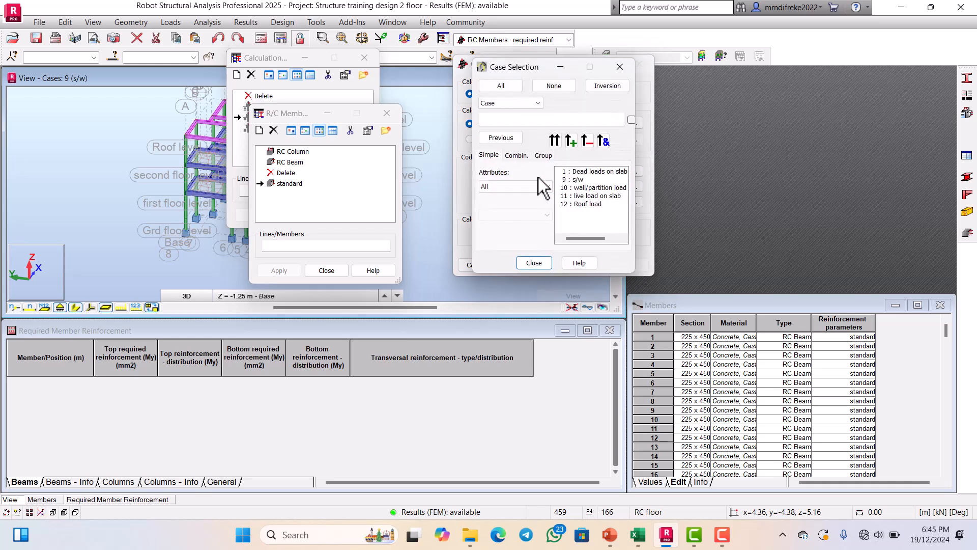
click(517, 156)
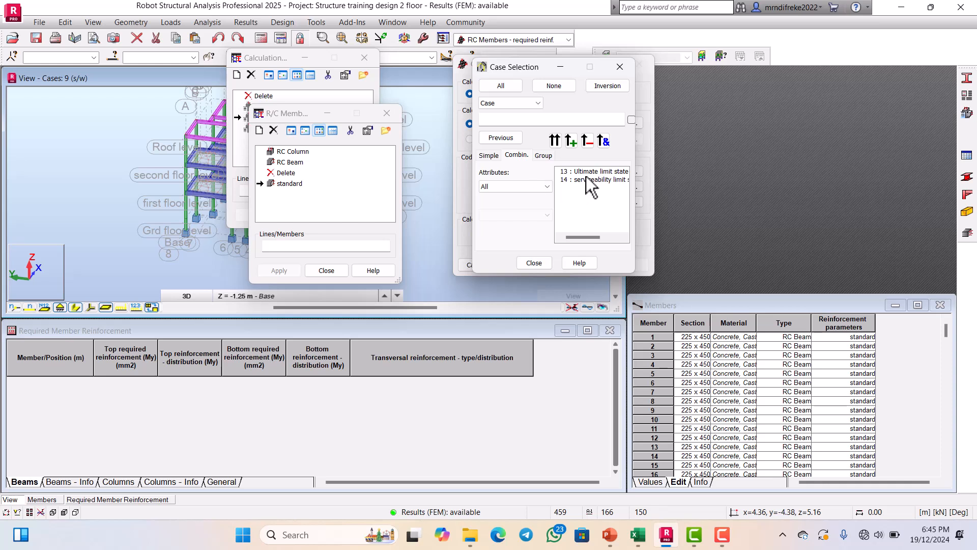
click(590, 172)
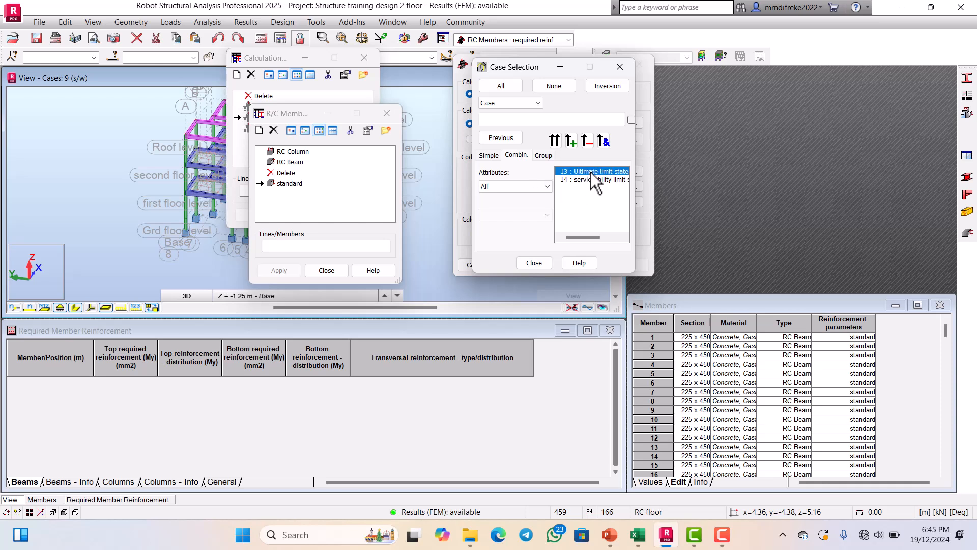
click(555, 139)
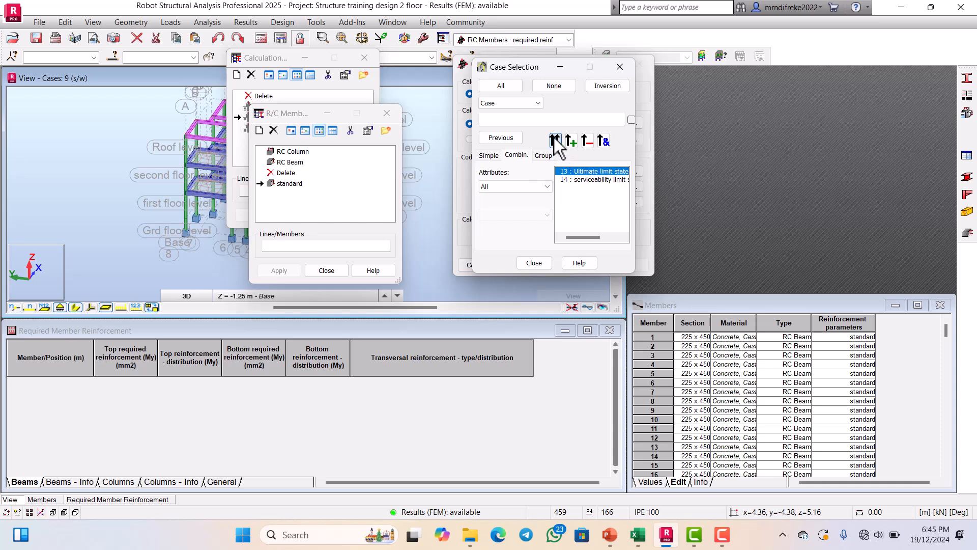
click(541, 262)
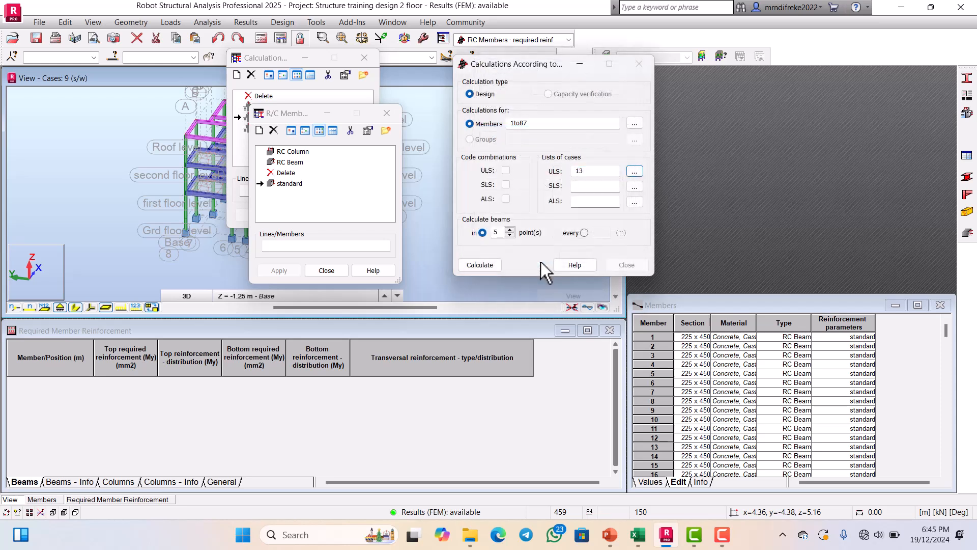
Assign combination 14, the serviceability limit state, to the SLS case list and move the calculations window clear of the model view.
click(638, 186)
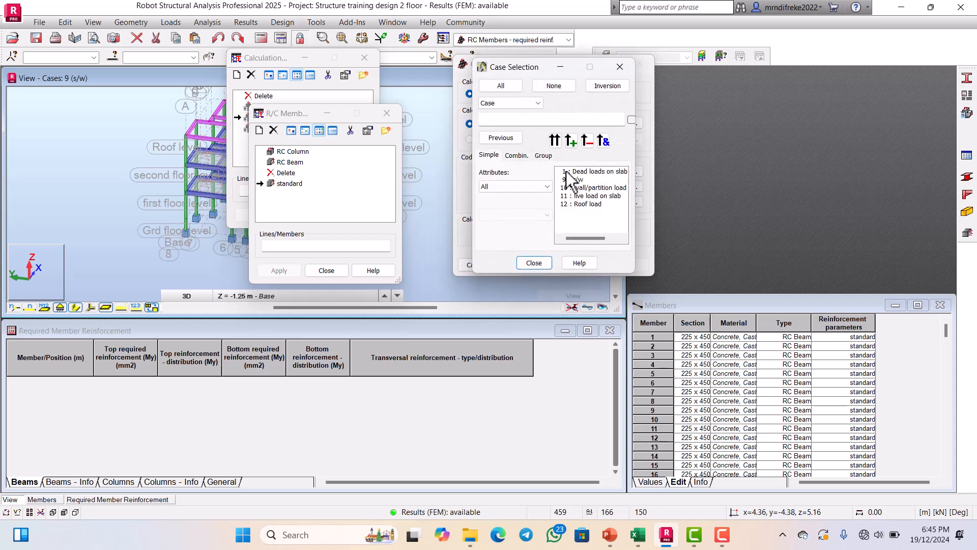
click(516, 155)
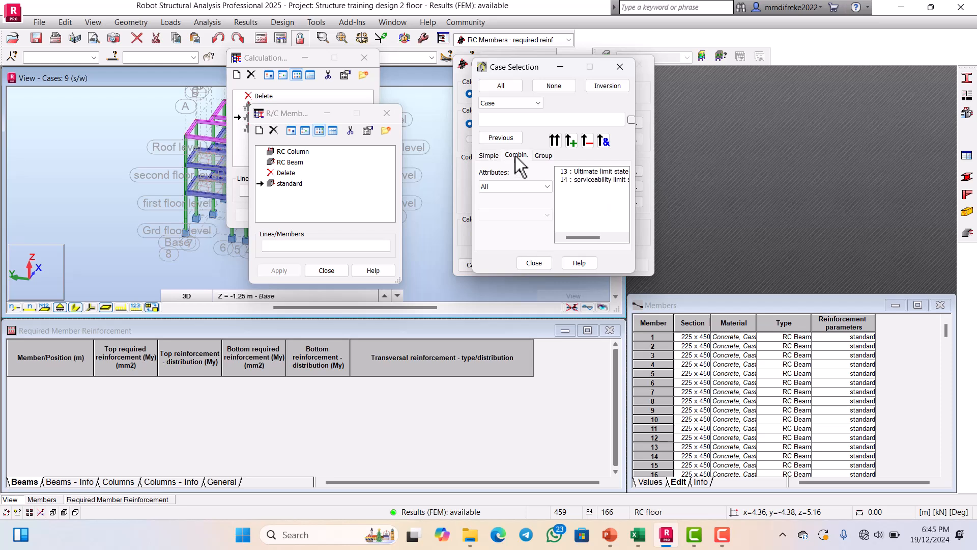
click(591, 181)
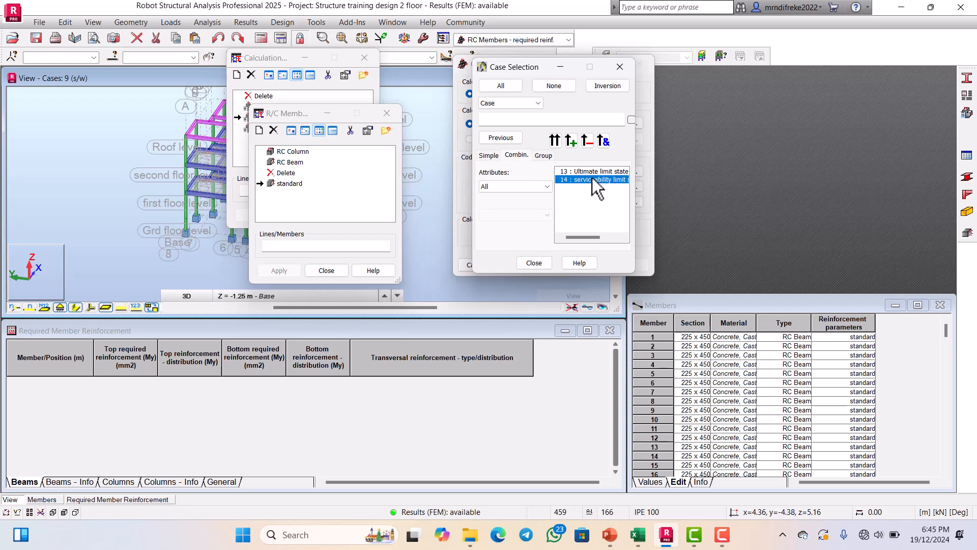
click(555, 141)
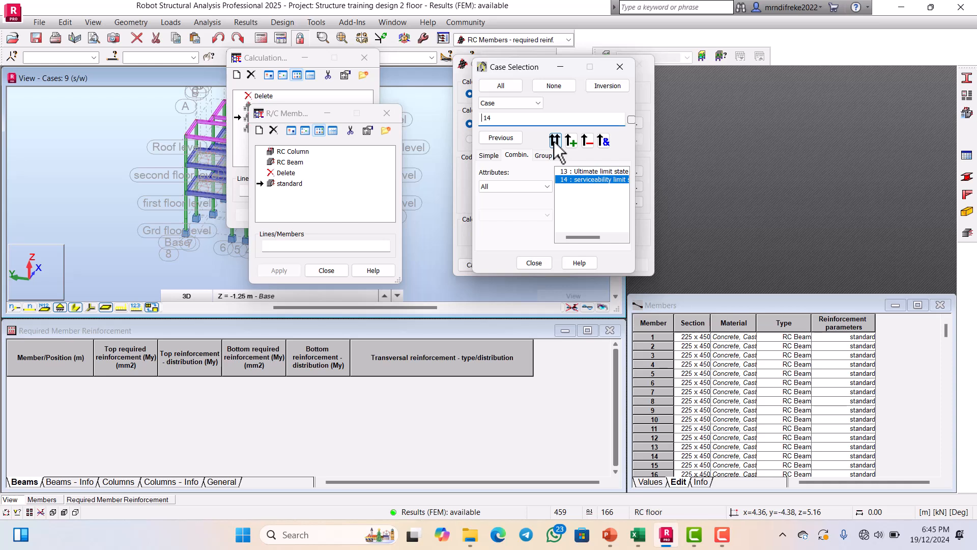
click(544, 261)
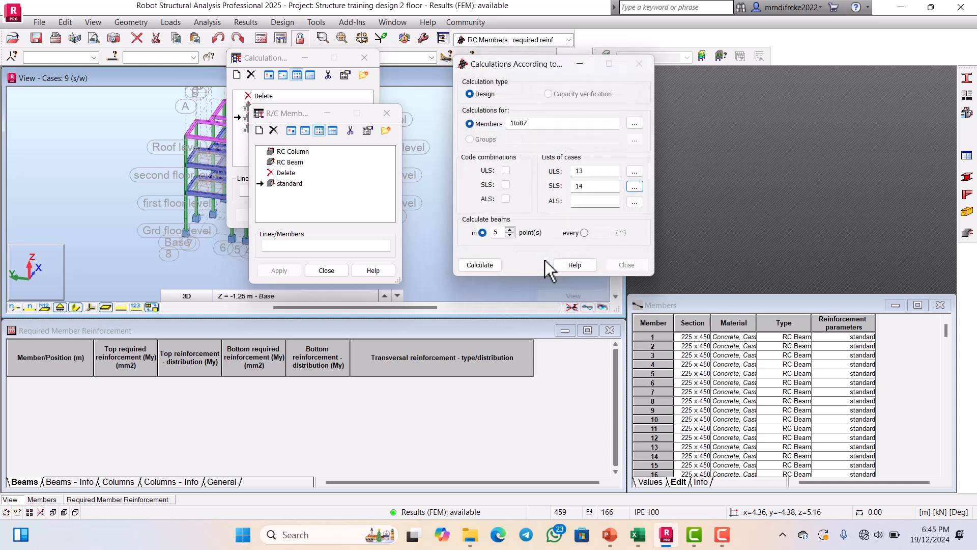
drag(506, 67, 433, 40)
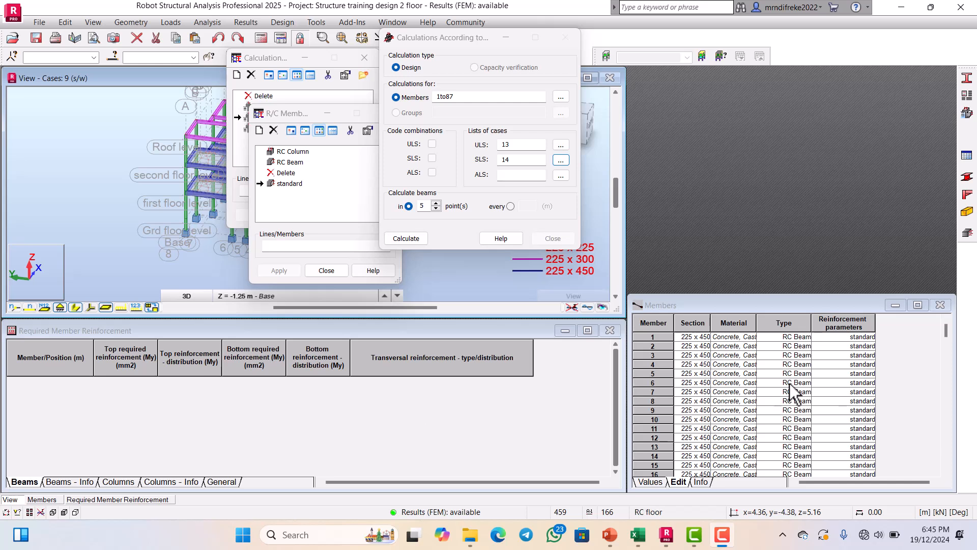
drag(463, 42, 802, 78)
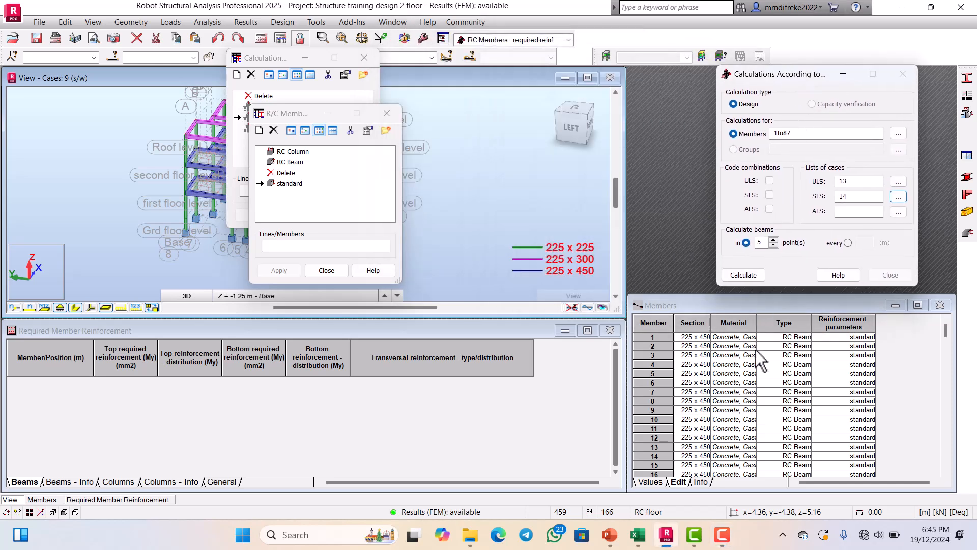
Fill the Reinforcement parameters column of the Members table with standard 1 for all members and accept the structure data change.
click(844, 323)
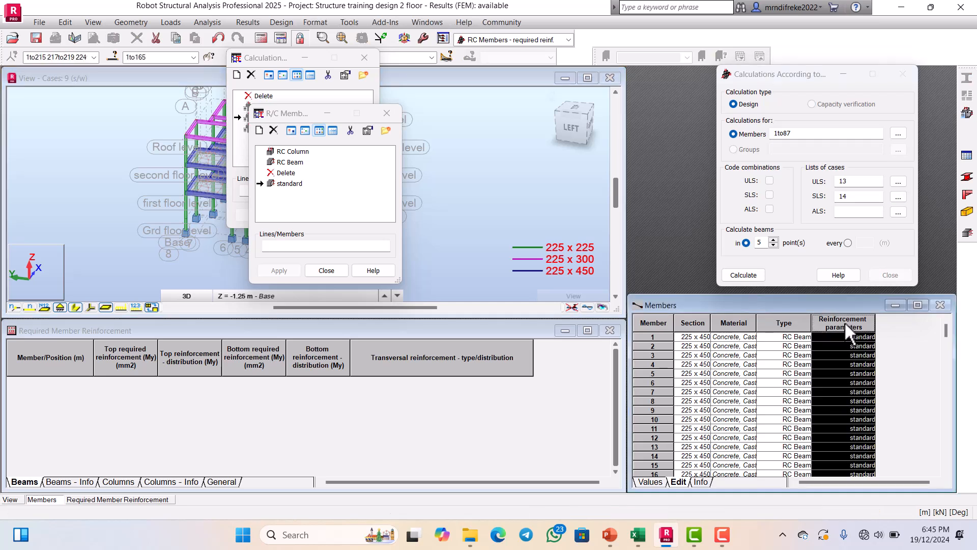
right_click(844, 322)
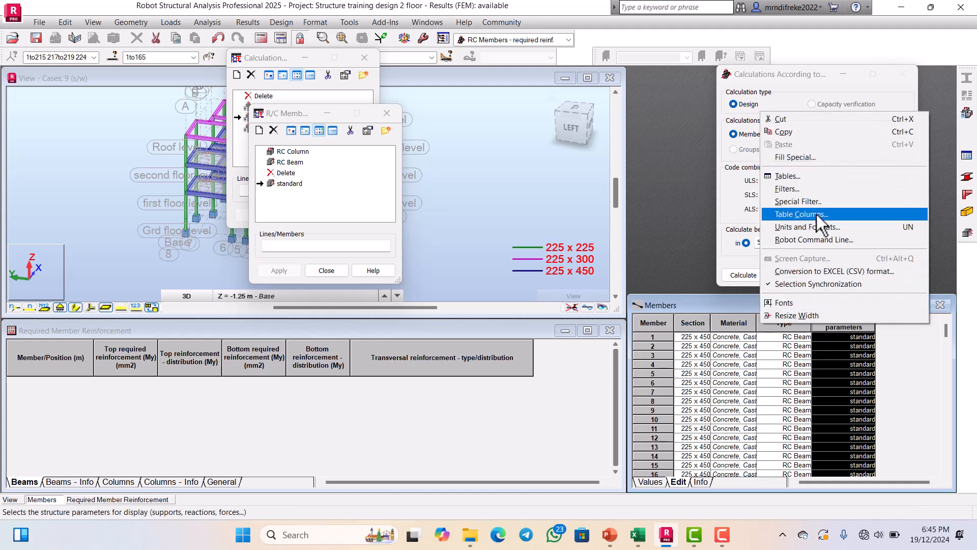
click(801, 157)
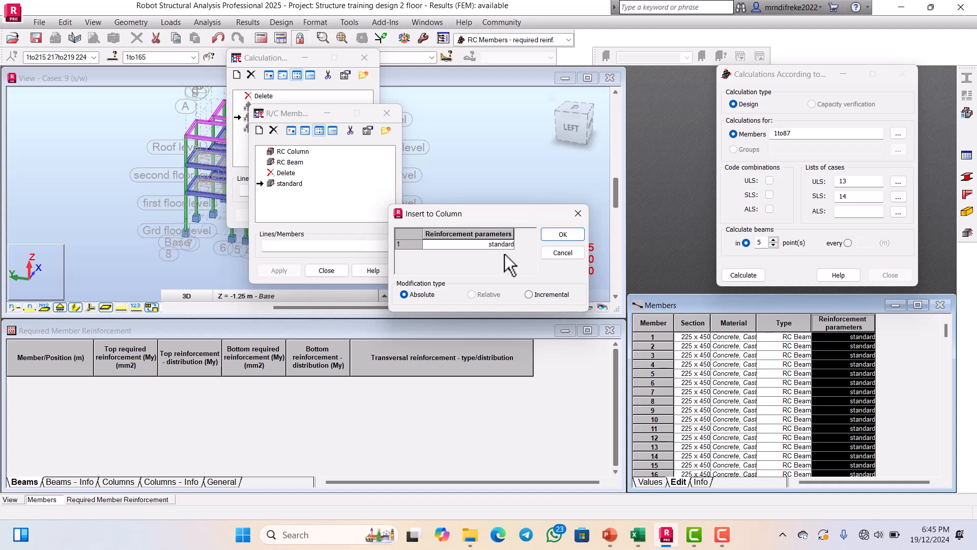
click(508, 246)
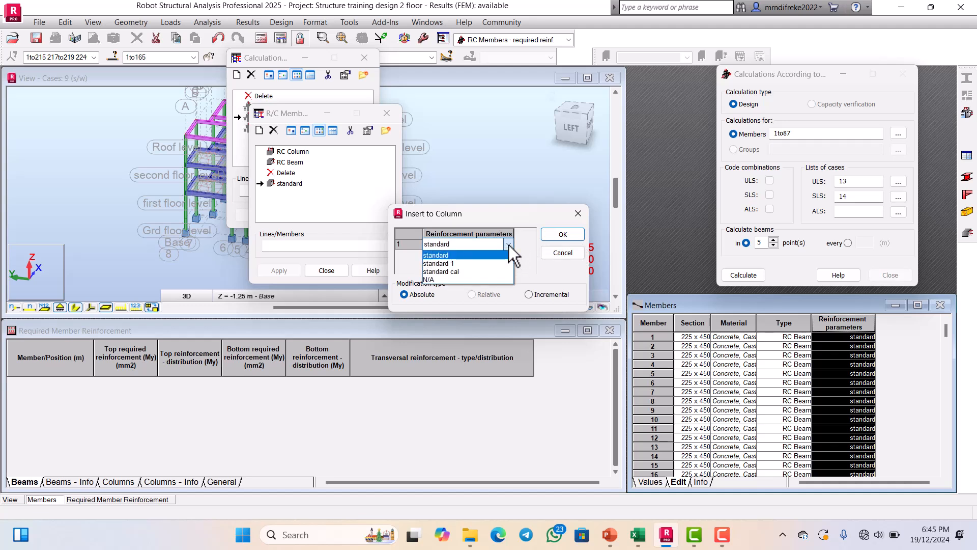
click(444, 263)
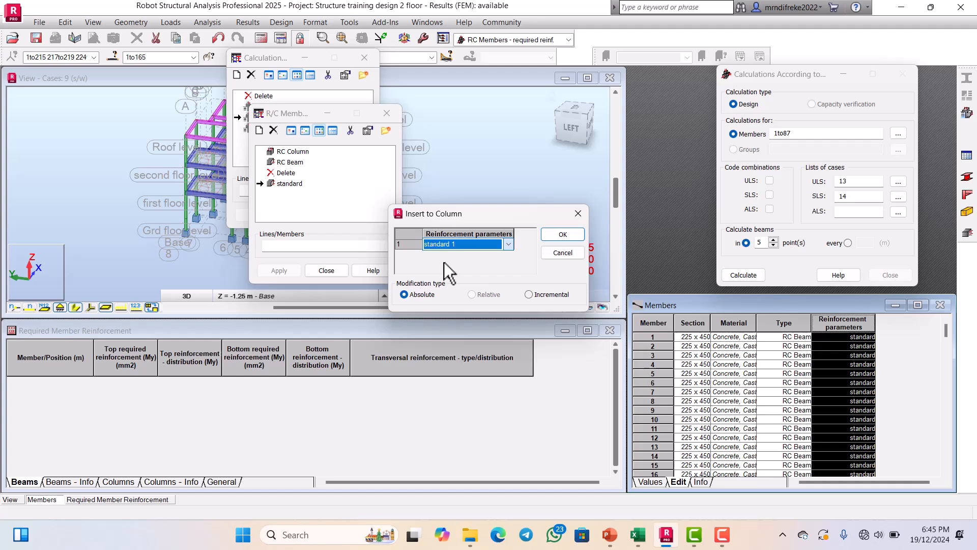
click(551, 236)
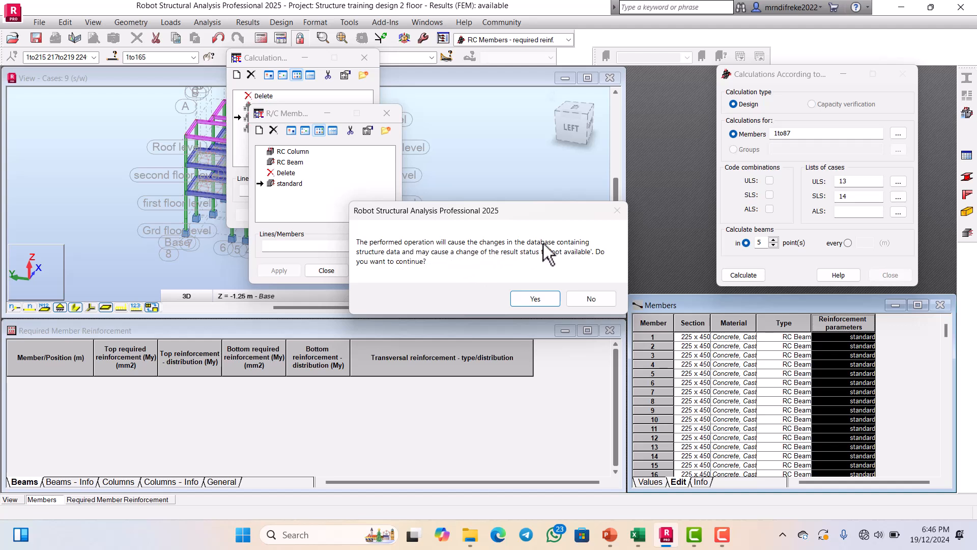
click(542, 298)
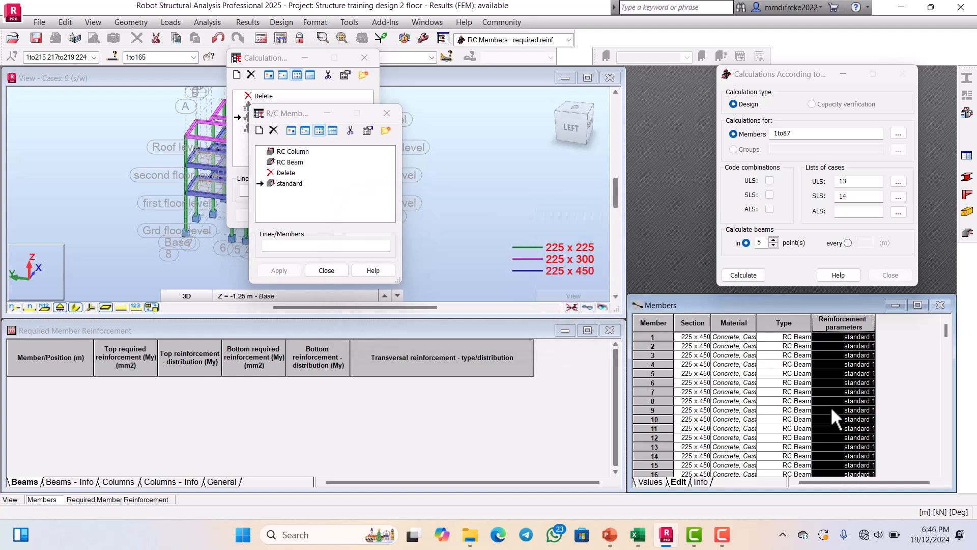
click(845, 373)
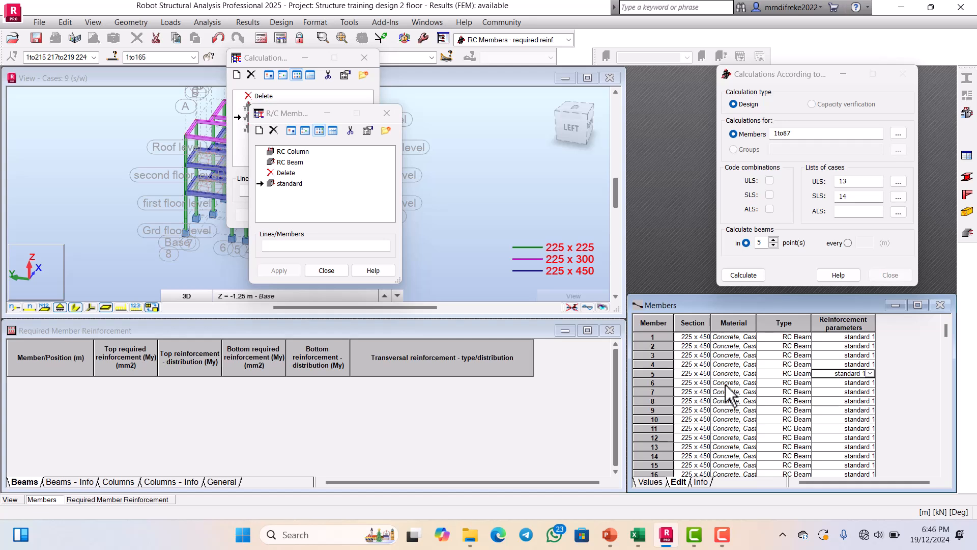
Fill the Material column of the Members table with C20/25 for all members as an absolute modification.
click(730, 338)
click(734, 322)
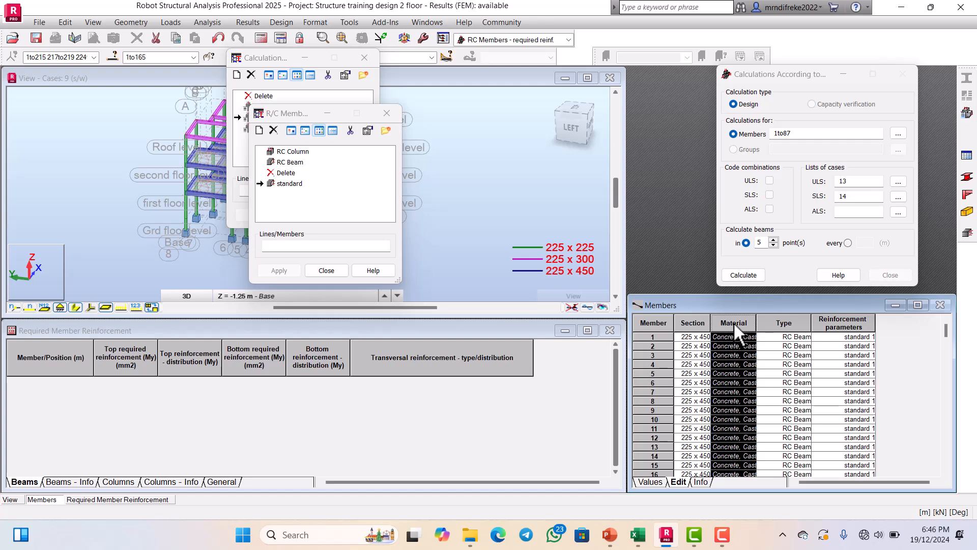
right_click(734, 322)
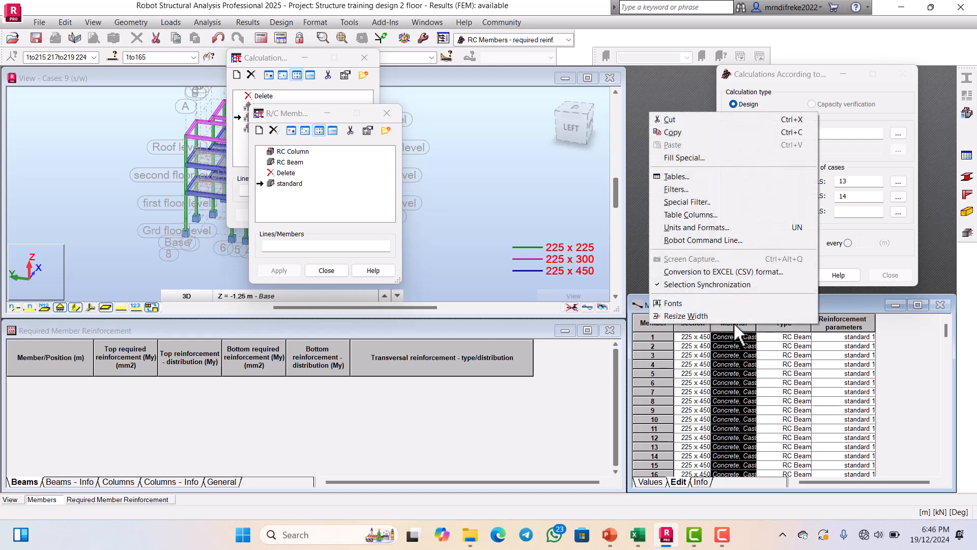
click(682, 155)
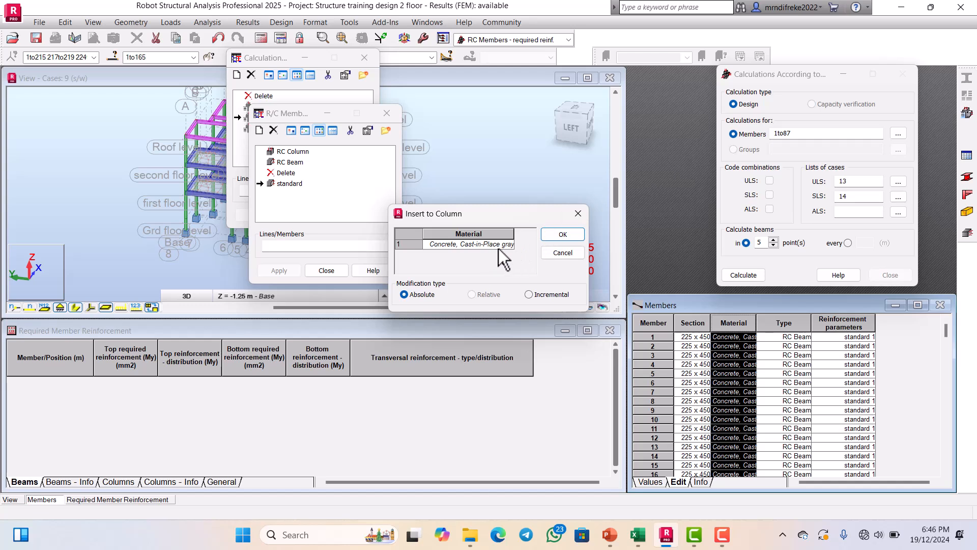
click(511, 245)
click(509, 245)
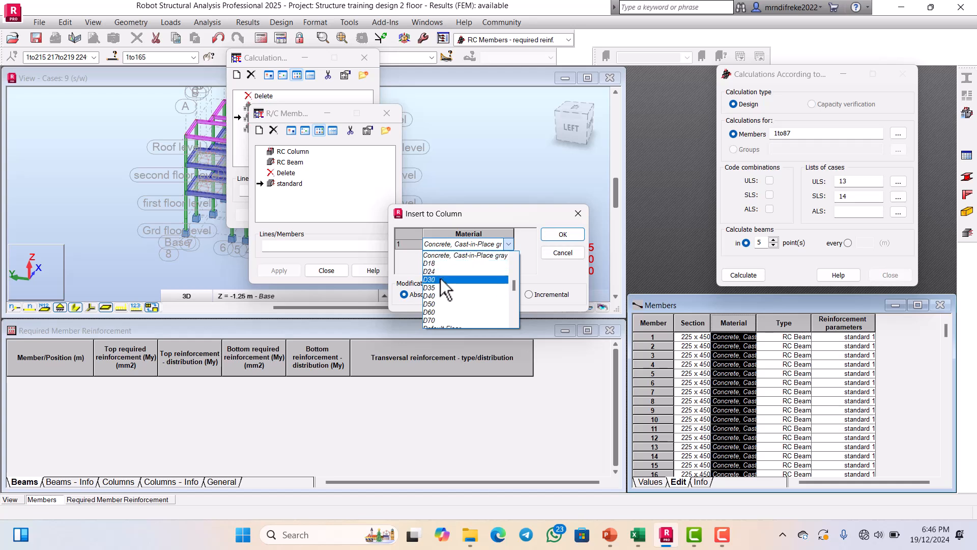
scroll(466, 275, up, 1)
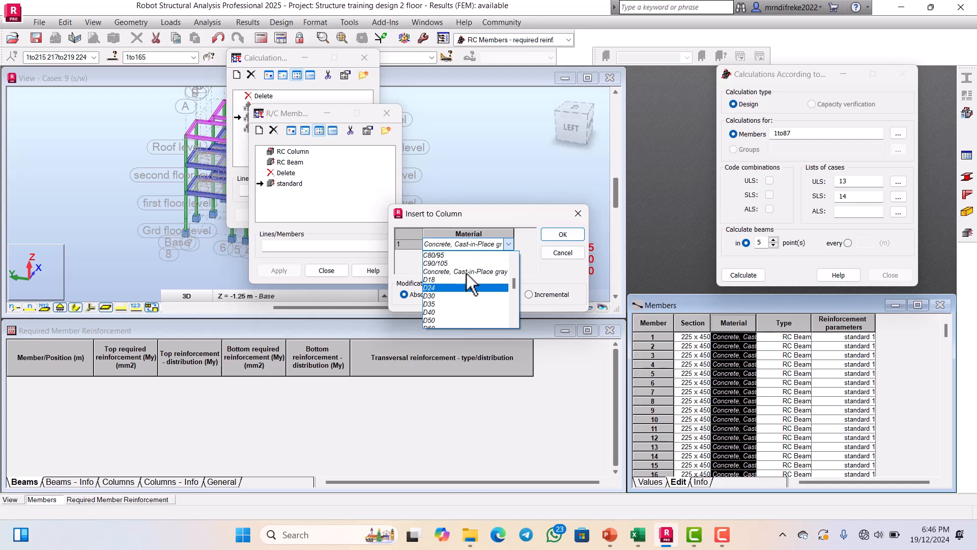
scroll(467, 273, up, 4)
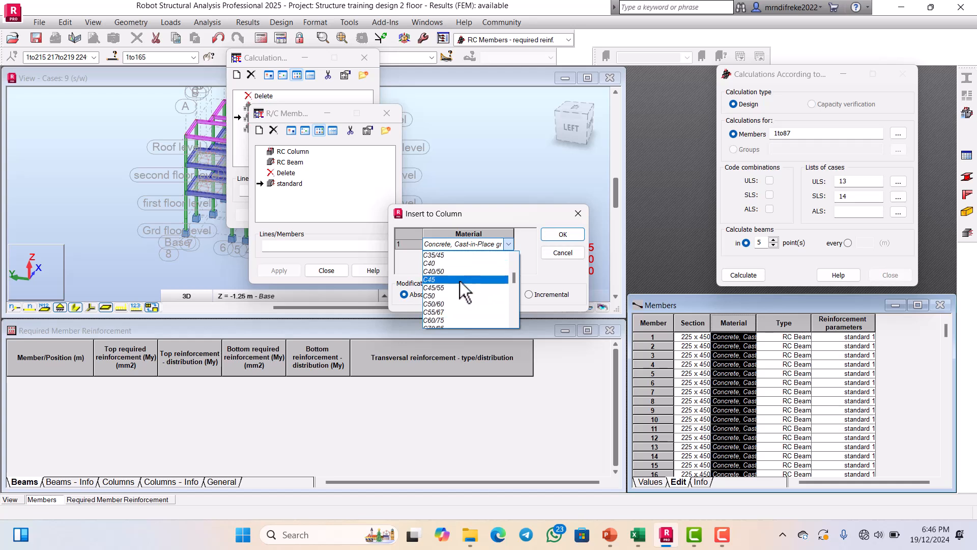
scroll(459, 281, up, 4)
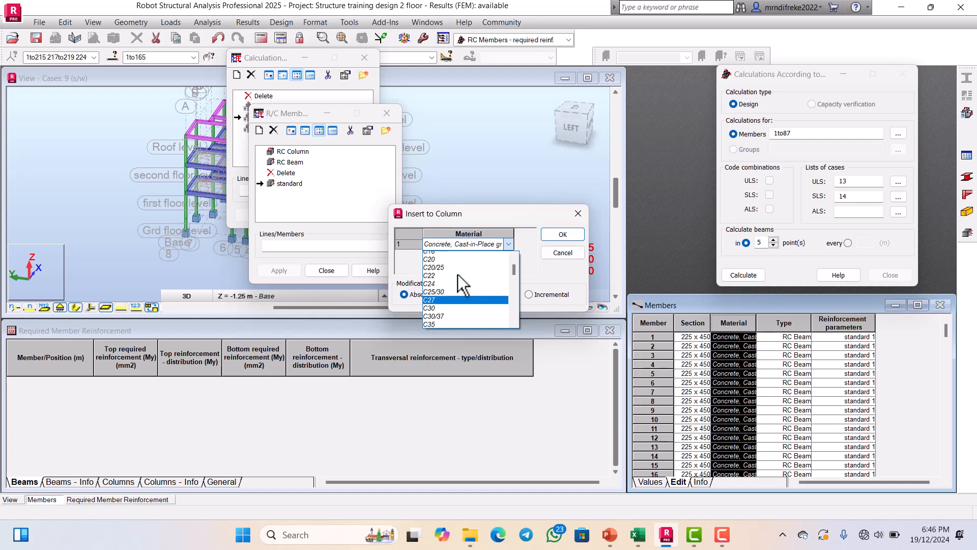
scroll(458, 275, up, 1)
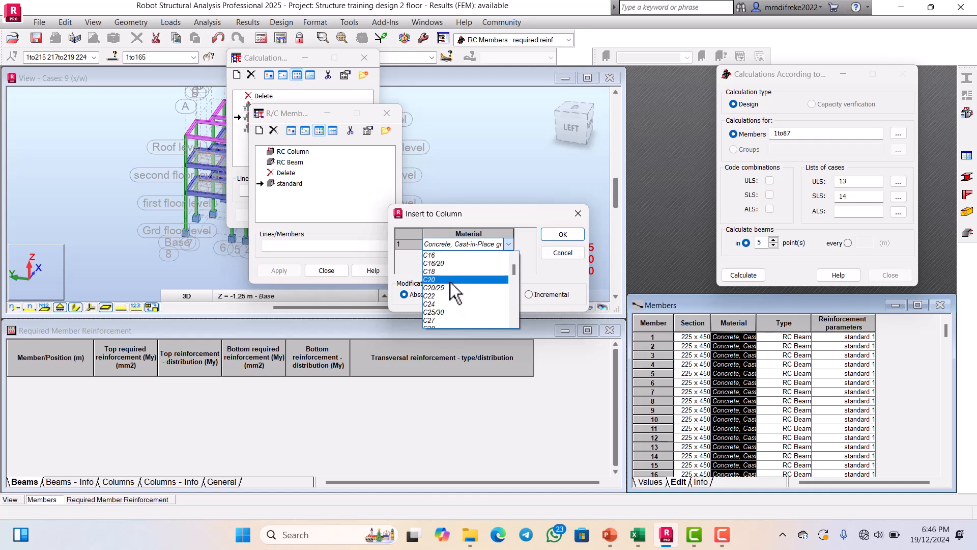
click(448, 286)
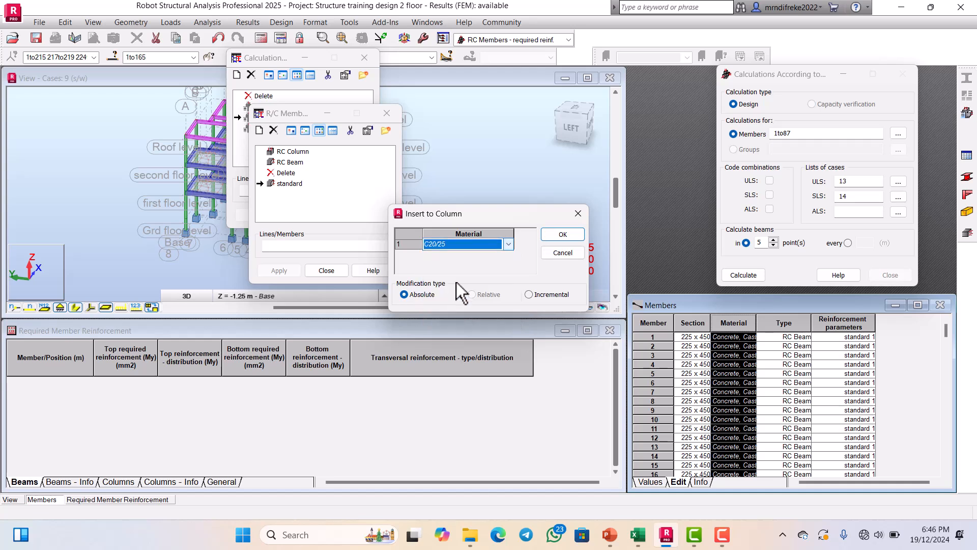
click(559, 232)
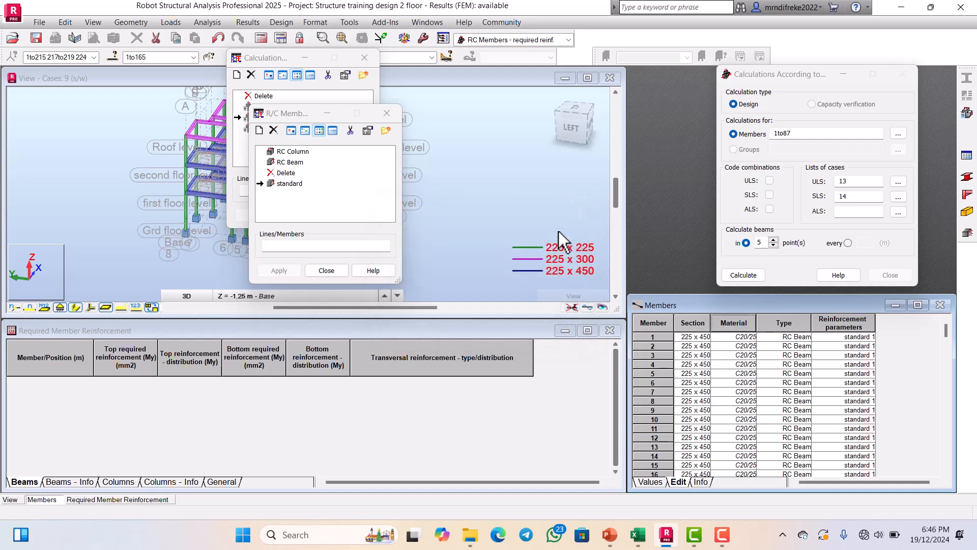
Try to change the type of members 22, 23 and 24 to standard in the Members table.
scroll(745, 379, down, 4)
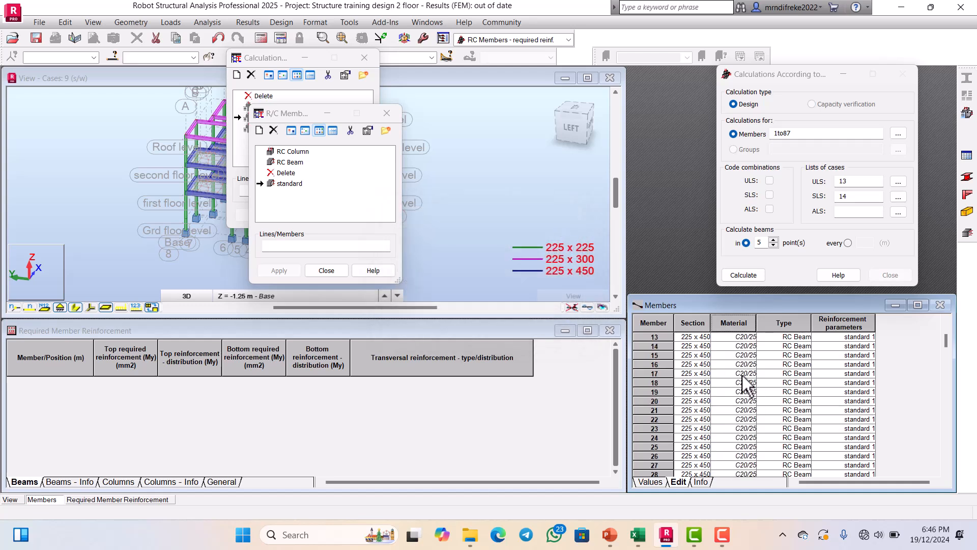
scroll(748, 380, up, 4)
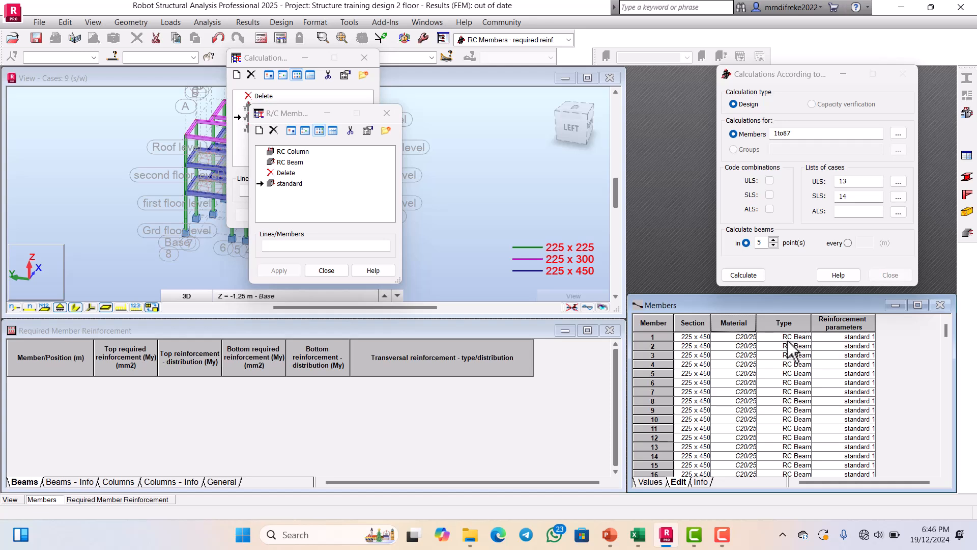
scroll(797, 341, down, 1)
scroll(798, 346, down, 19)
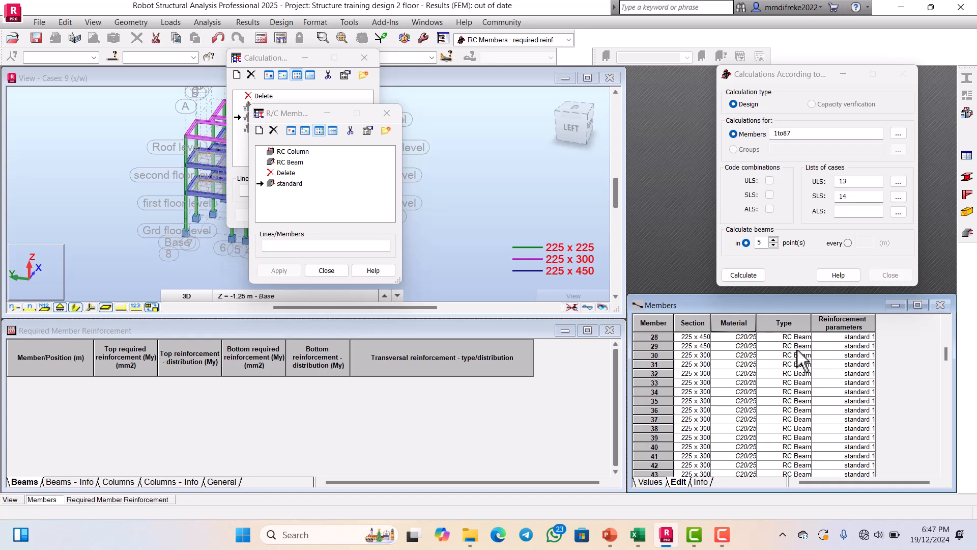
scroll(797, 349, up, 13)
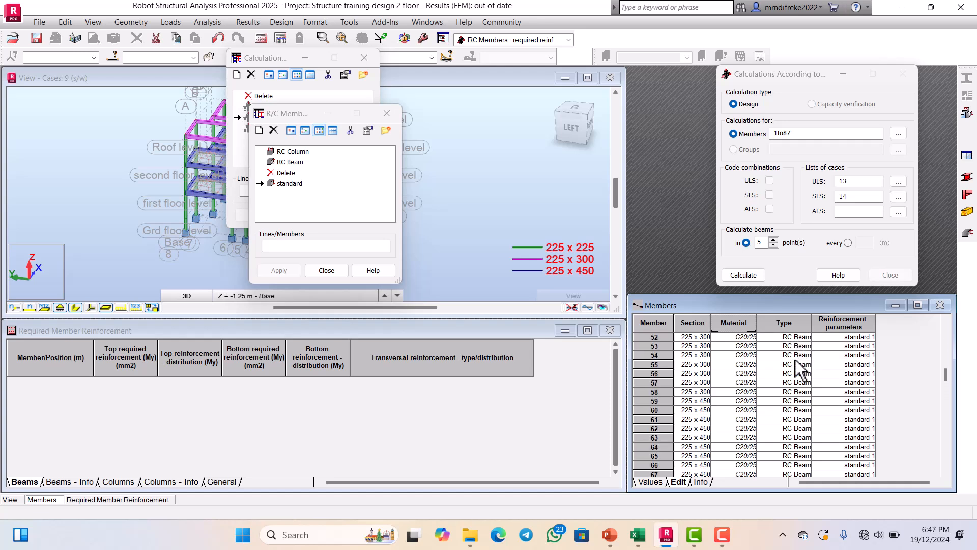
click(797, 339)
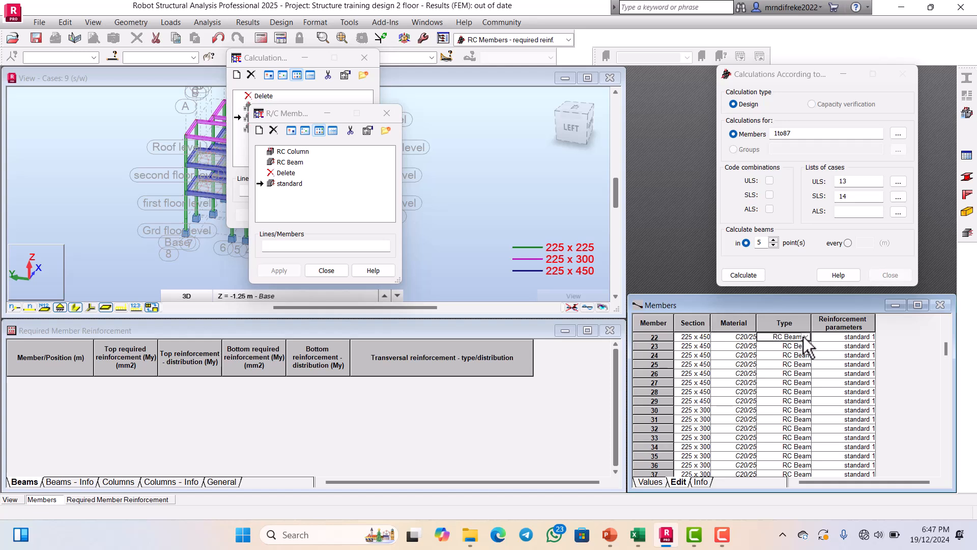
click(805, 337)
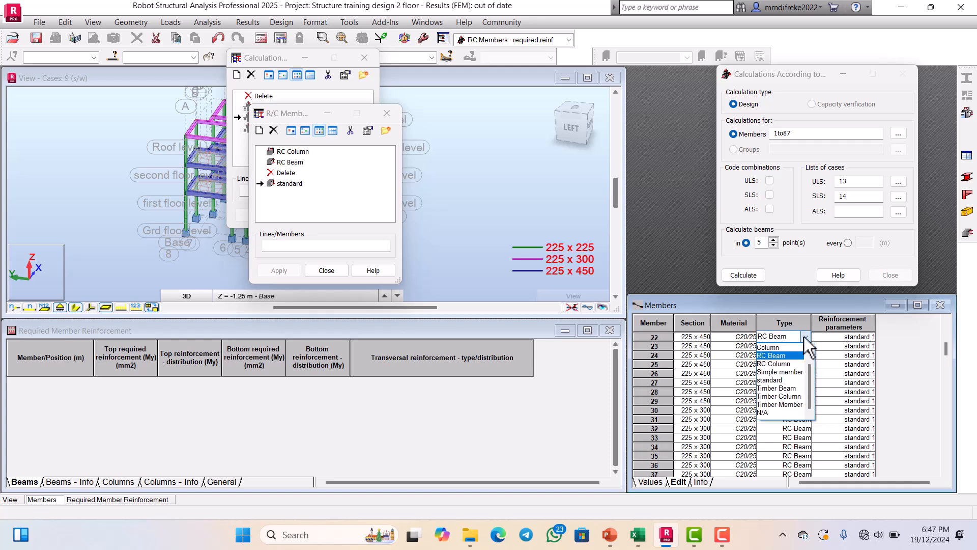
click(779, 380)
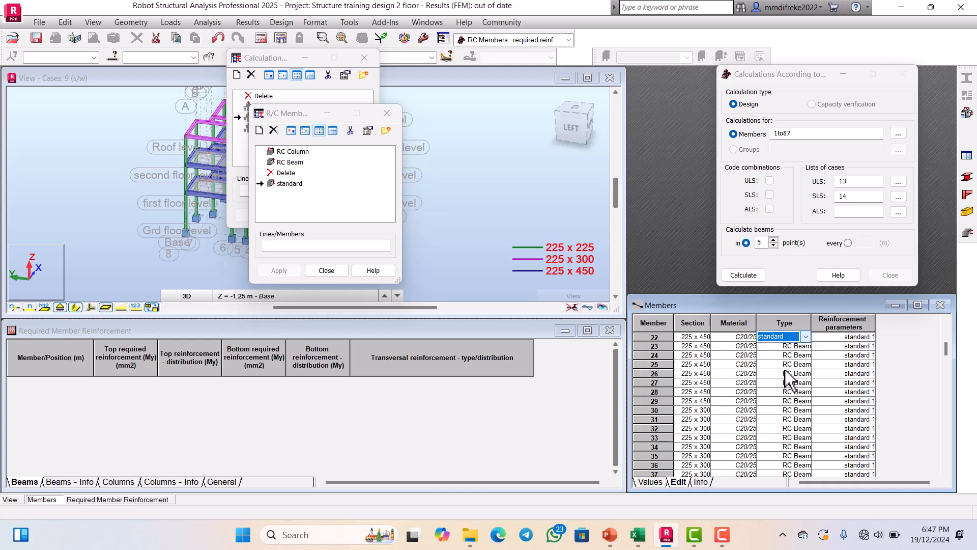
click(806, 346)
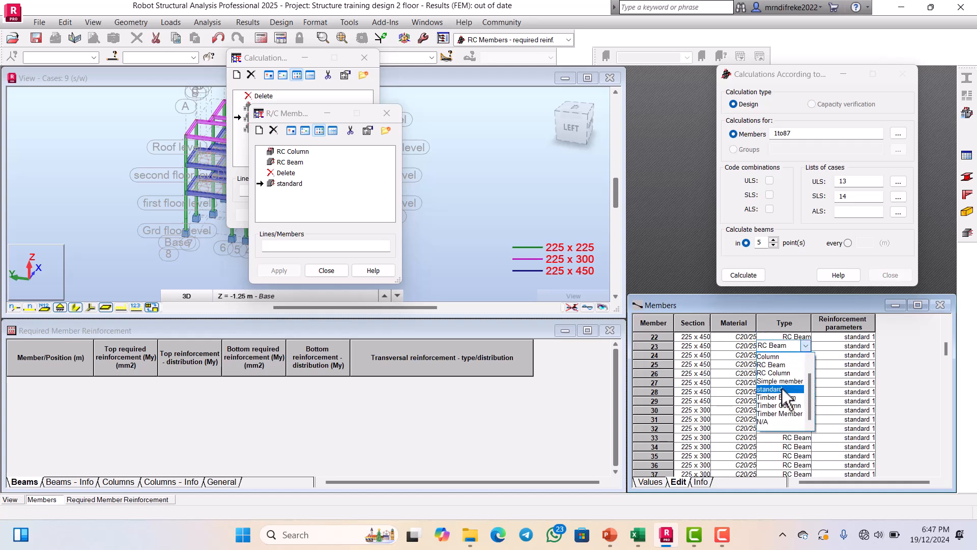
click(783, 389)
click(803, 355)
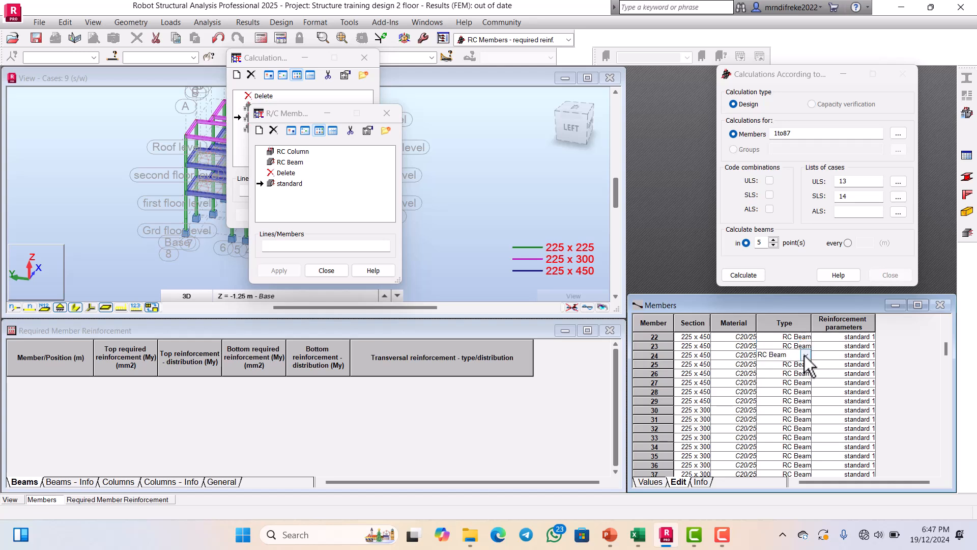
click(805, 355)
click(780, 398)
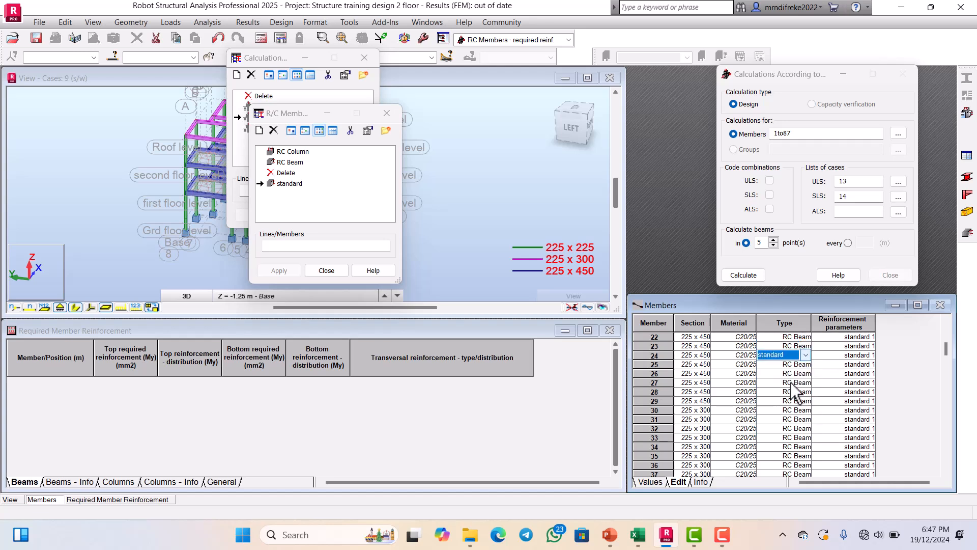
click(799, 365)
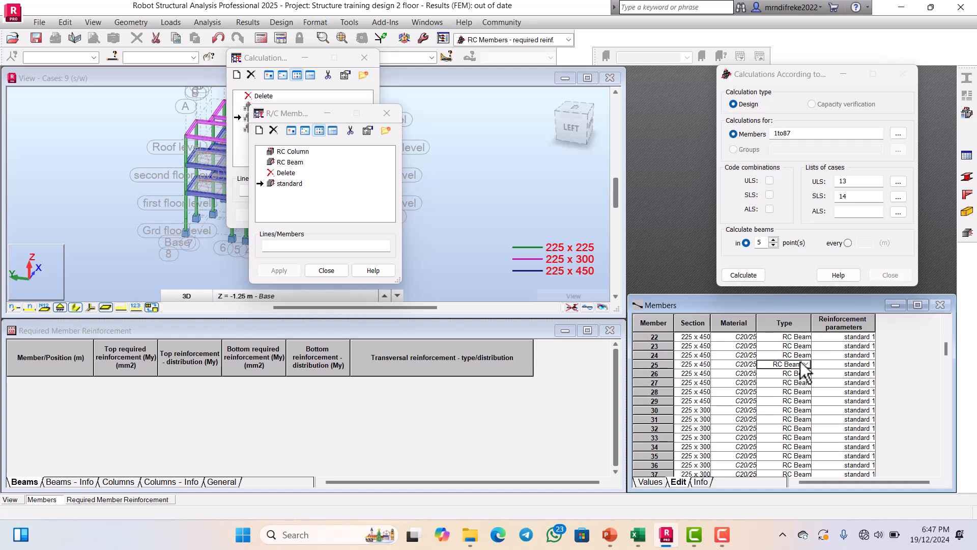
Retry assigning the standard member type to members 22, 23 and 24 in the Members table.
click(802, 338)
click(802, 338)
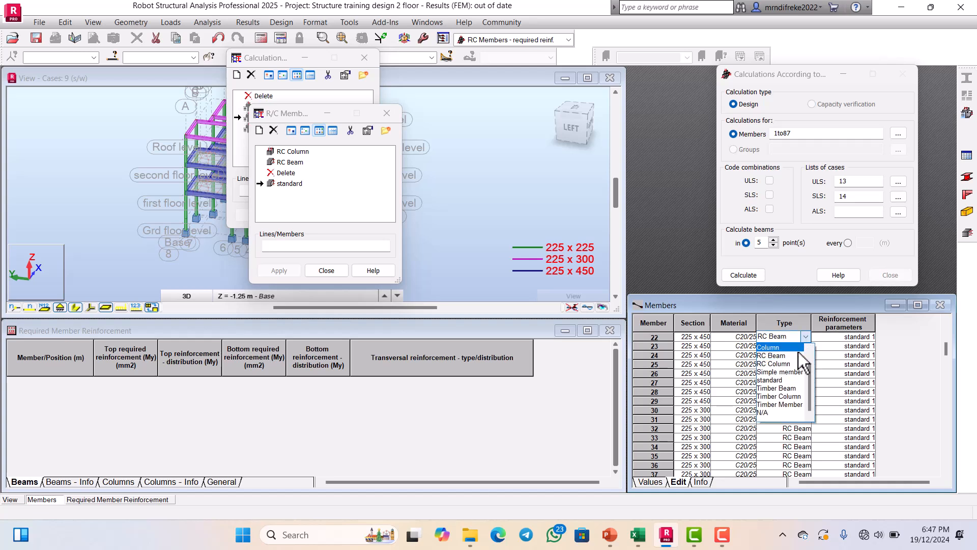
click(781, 381)
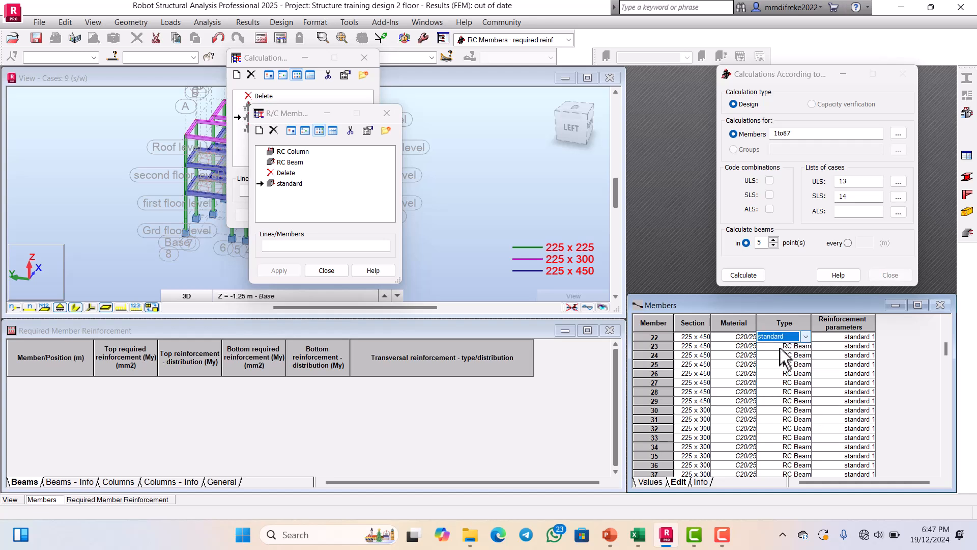
click(780, 346)
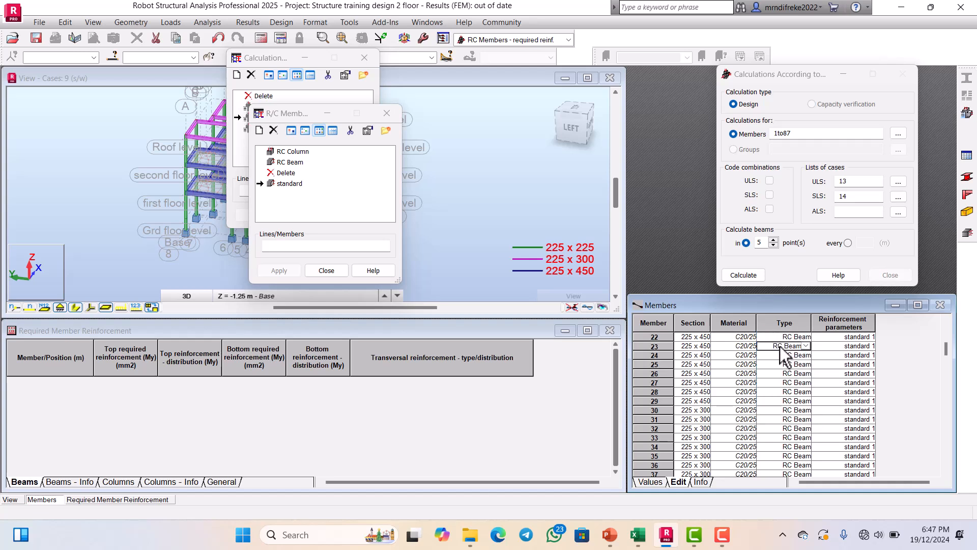
click(806, 345)
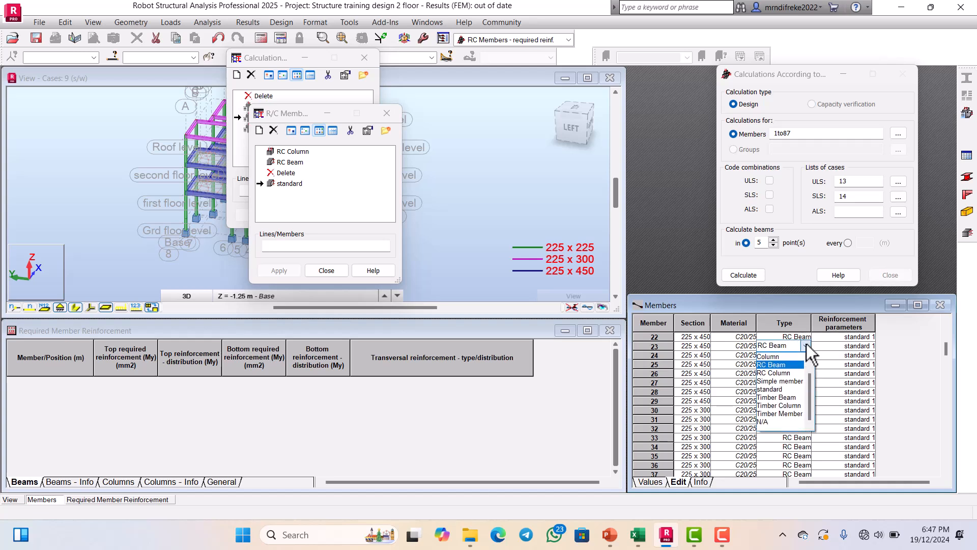
click(779, 389)
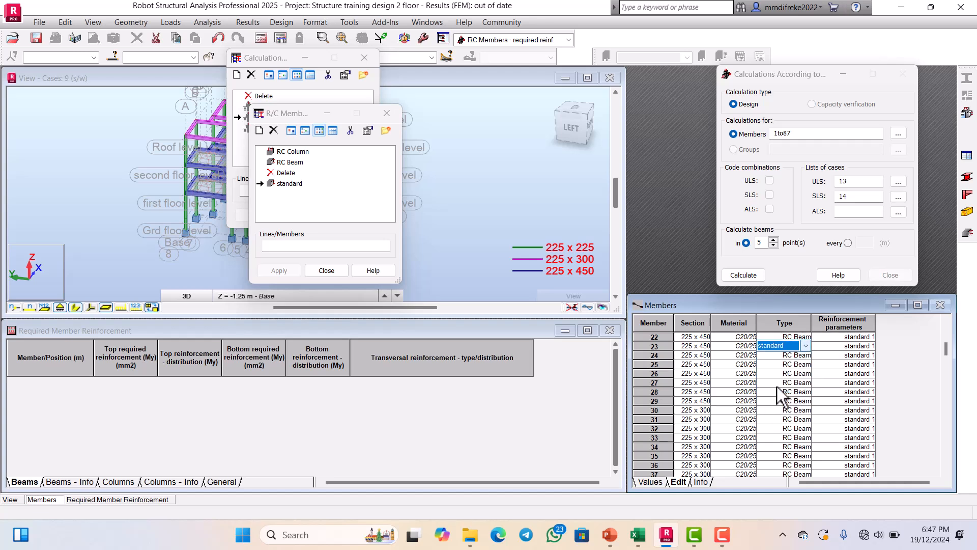
click(806, 355)
click(807, 355)
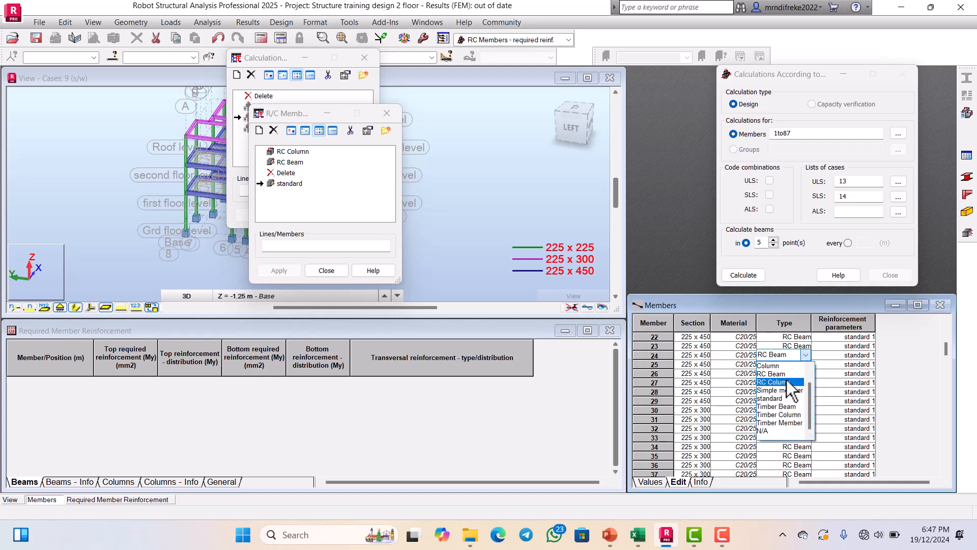
click(777, 398)
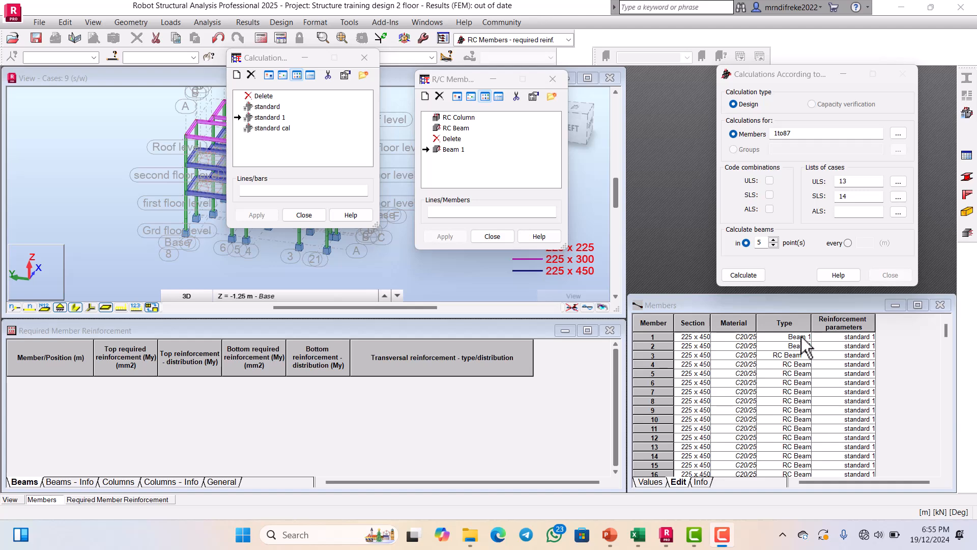
Check the Beam 1 member type definition and assign Beam 1 as the type of members 3 and 4.
double_click(453, 150)
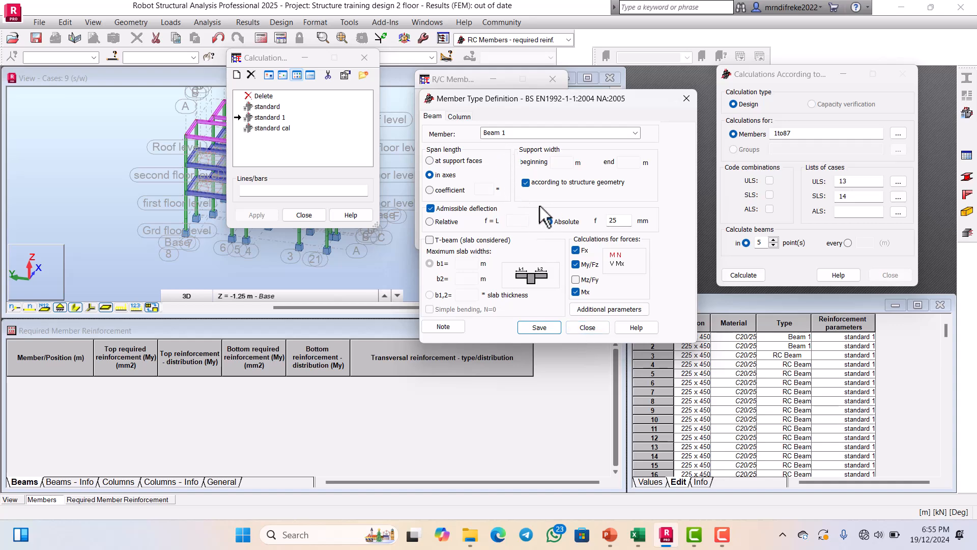
click(588, 327)
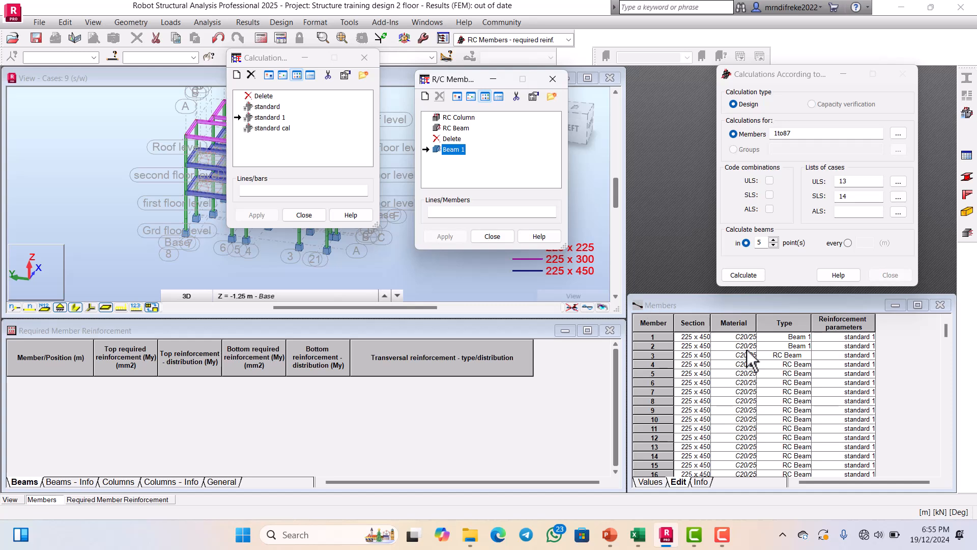
click(805, 356)
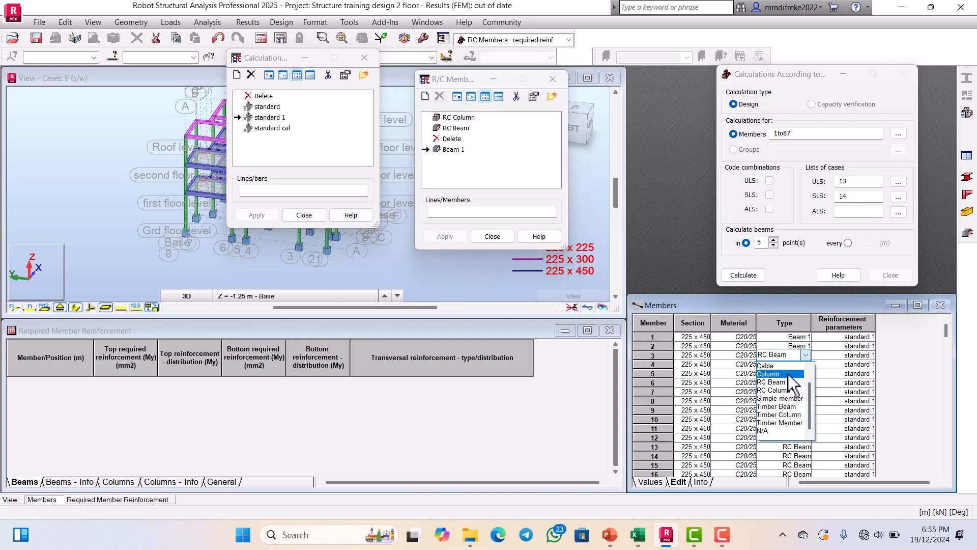
scroll(790, 394, up, 3)
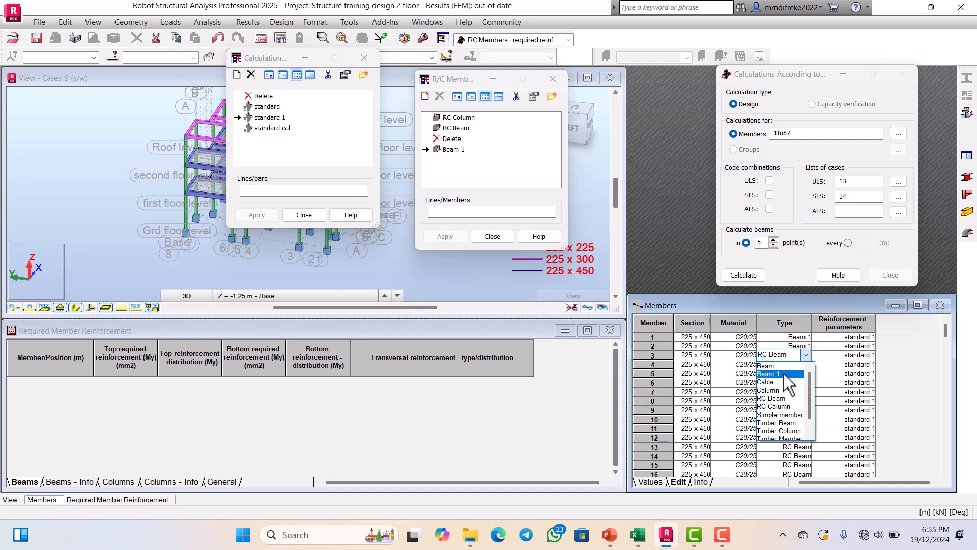
click(799, 372)
click(805, 363)
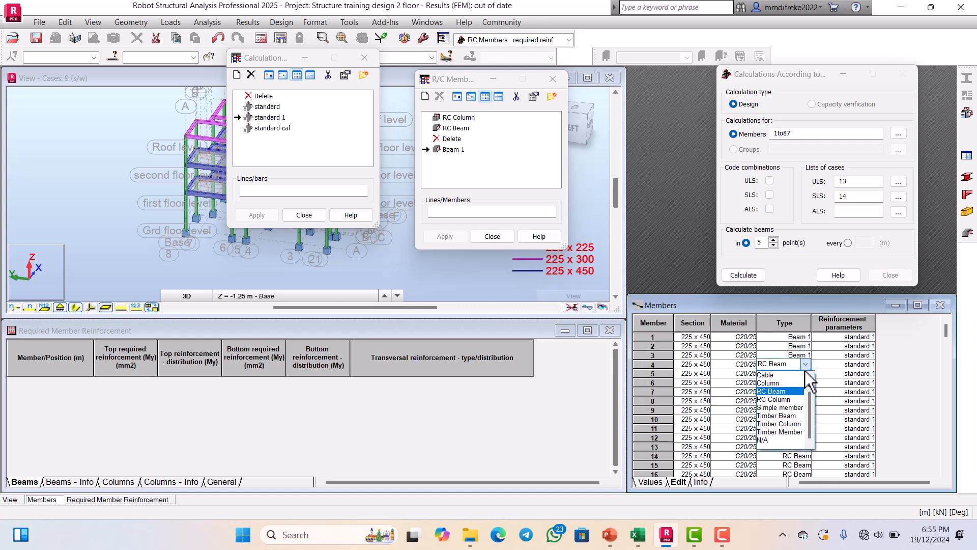
scroll(788, 391, up, 3)
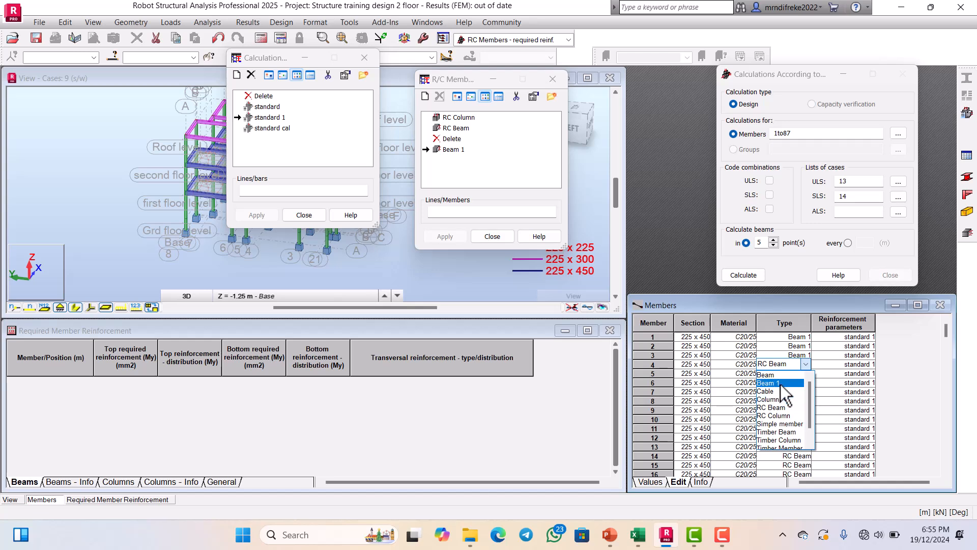
click(782, 384)
Set the type of members 5, 6 and 7 to Beam 1 in the Members table.
click(803, 374)
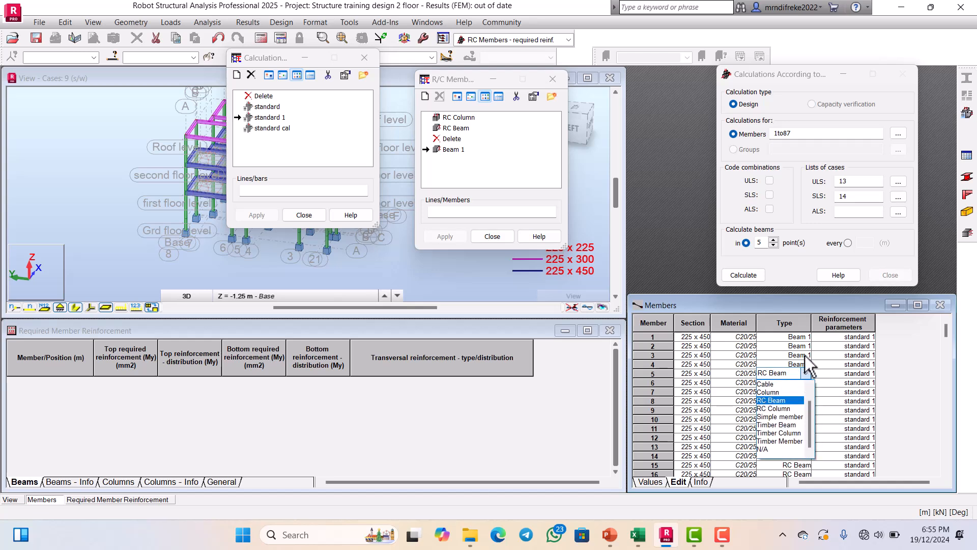
scroll(779, 400, up, 2)
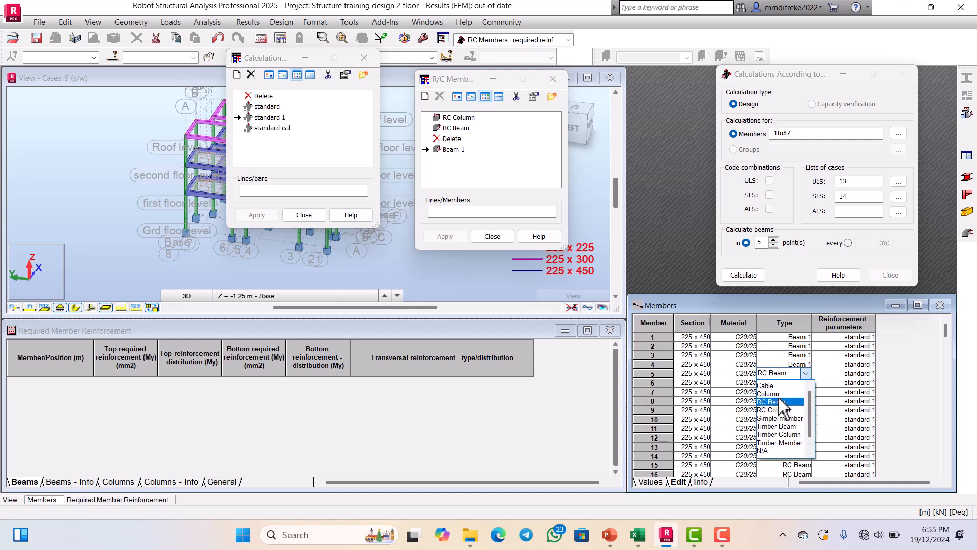
click(770, 393)
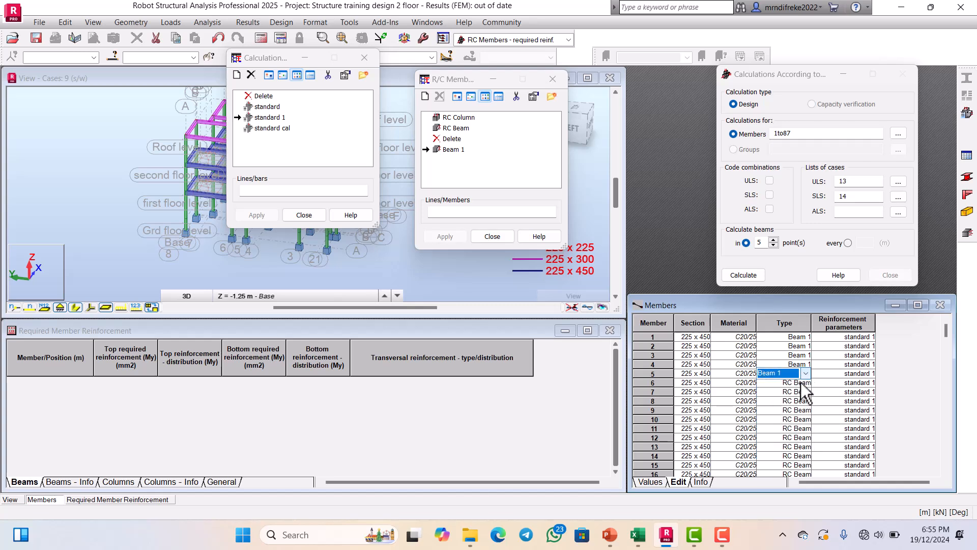
click(801, 383)
click(806, 382)
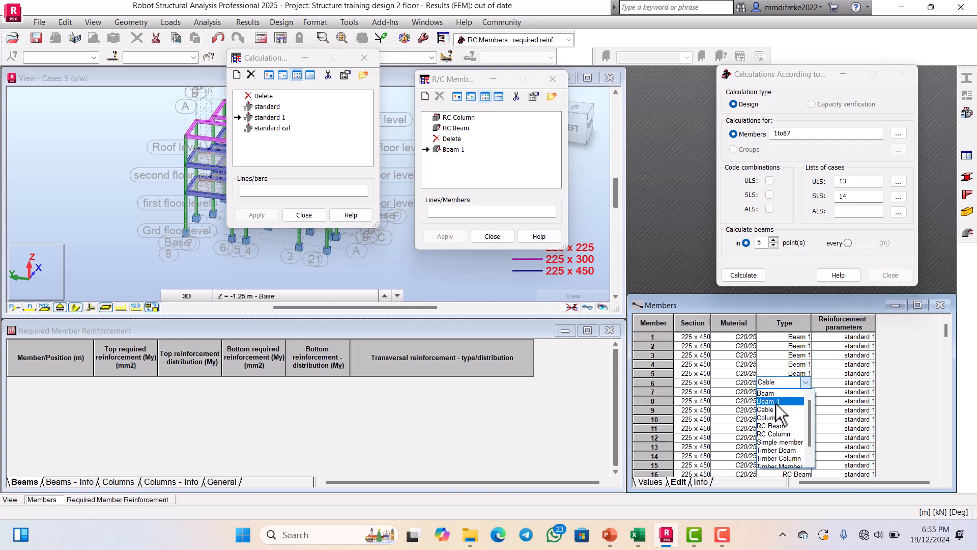
click(781, 402)
click(801, 391)
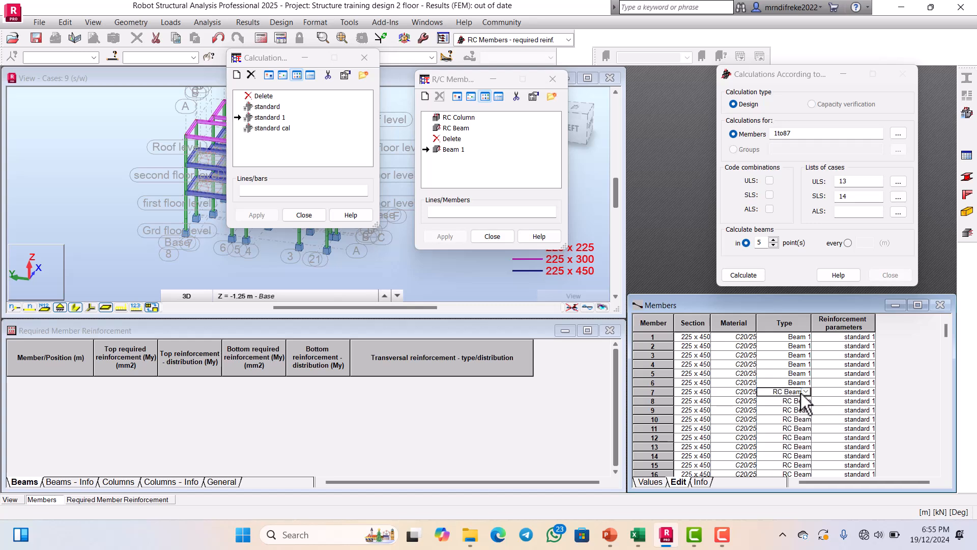
click(804, 392)
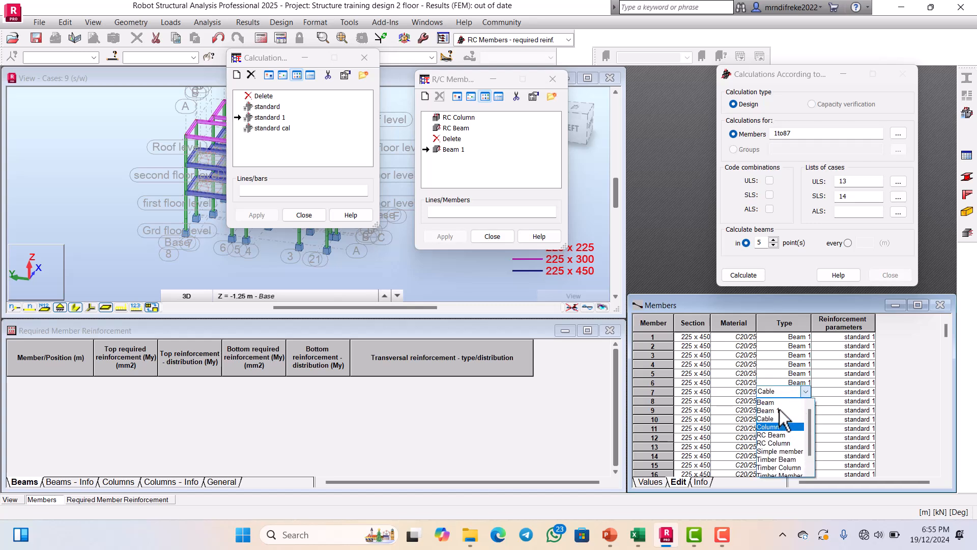
click(779, 410)
Set the type of members 8 and 9 to Beam 1 in the Members table.
click(802, 401)
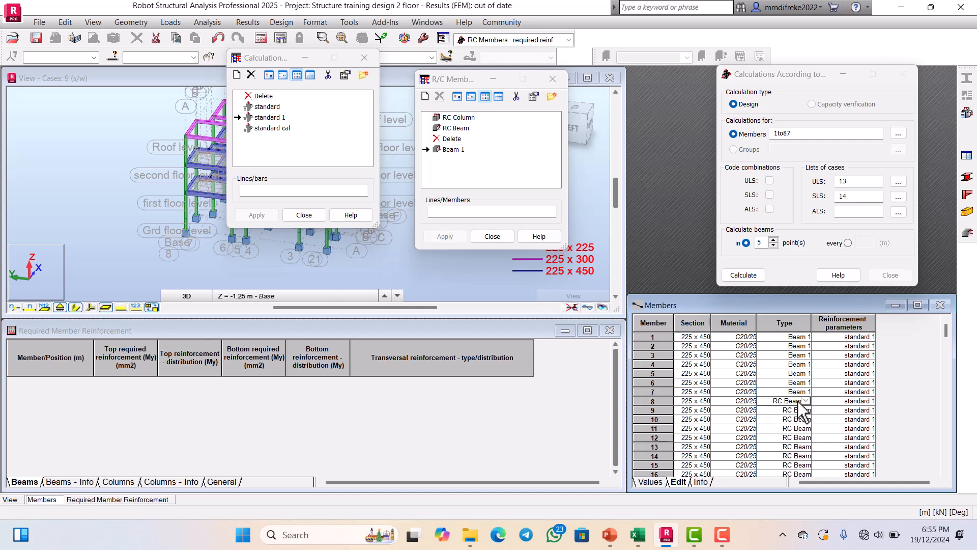
click(804, 406)
click(805, 405)
click(807, 400)
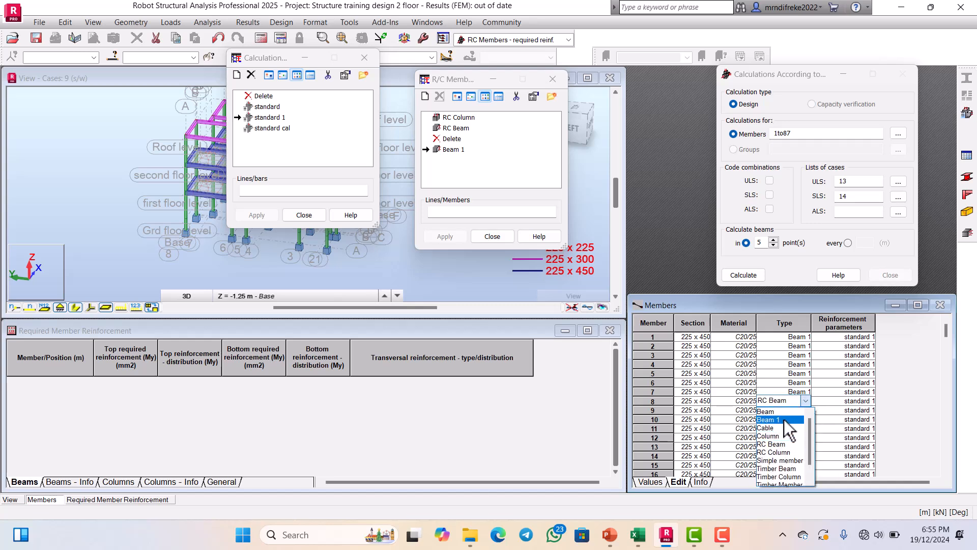
click(794, 410)
click(802, 411)
click(806, 410)
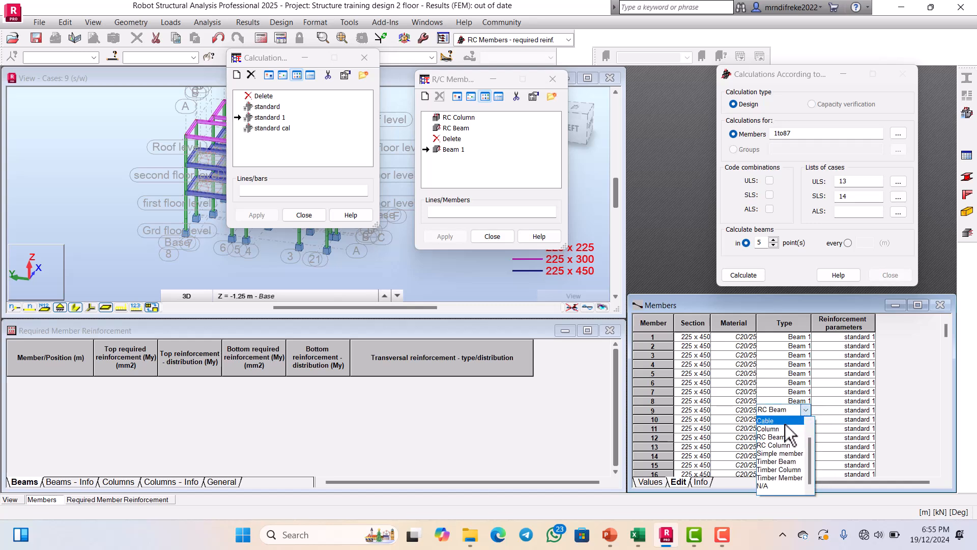
click(778, 429)
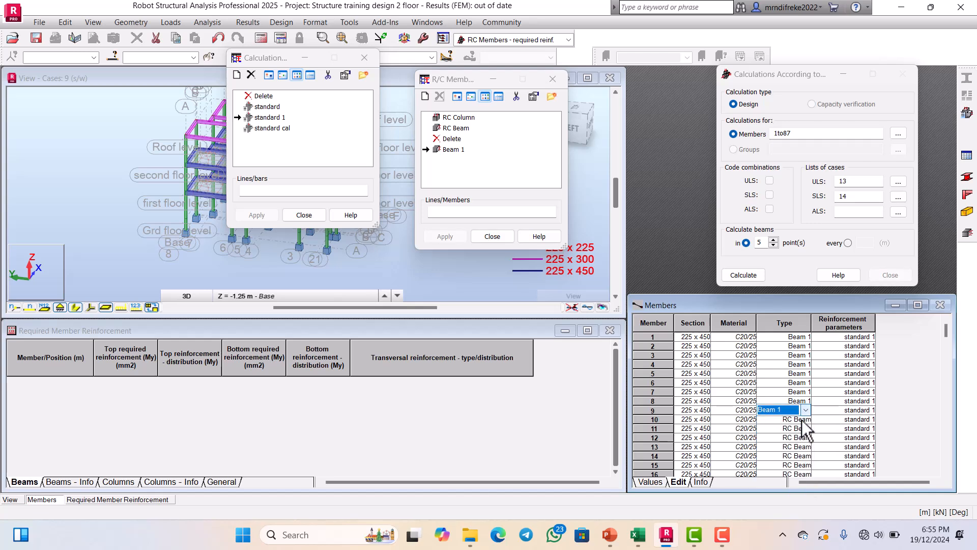
Set the type of members 10 and 11 to Beam 1 in the Members table.
click(803, 419)
click(805, 419)
scroll(788, 438, up, 3)
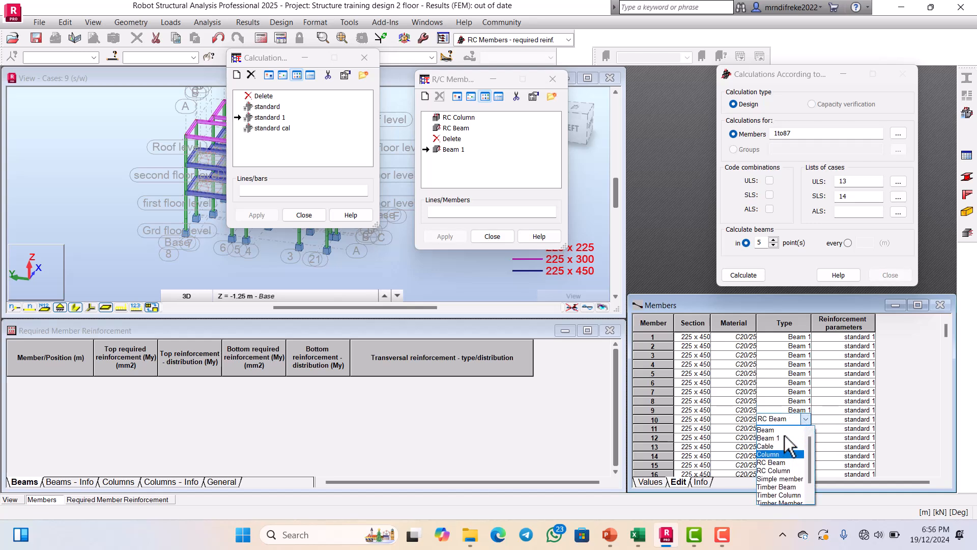
click(797, 430)
click(800, 429)
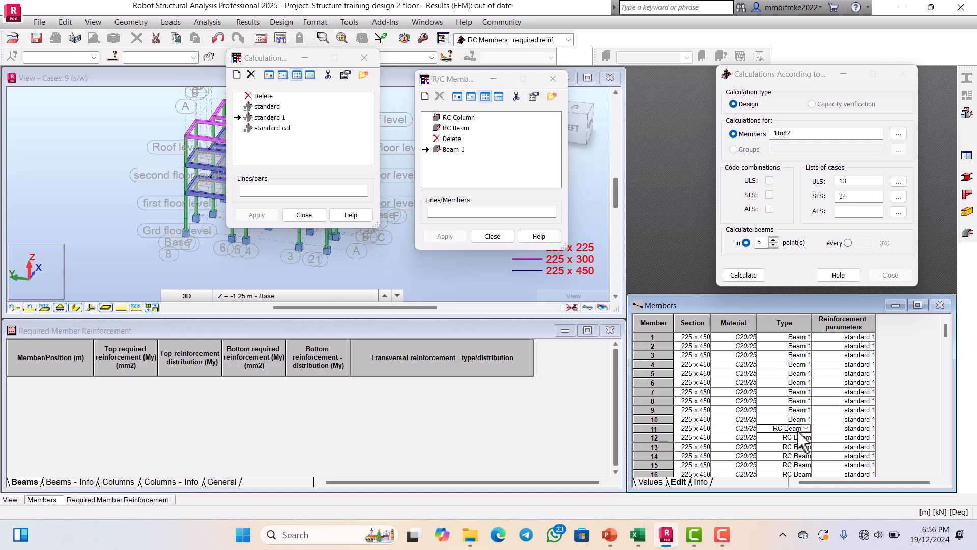
click(806, 428)
scroll(790, 437, up, 3)
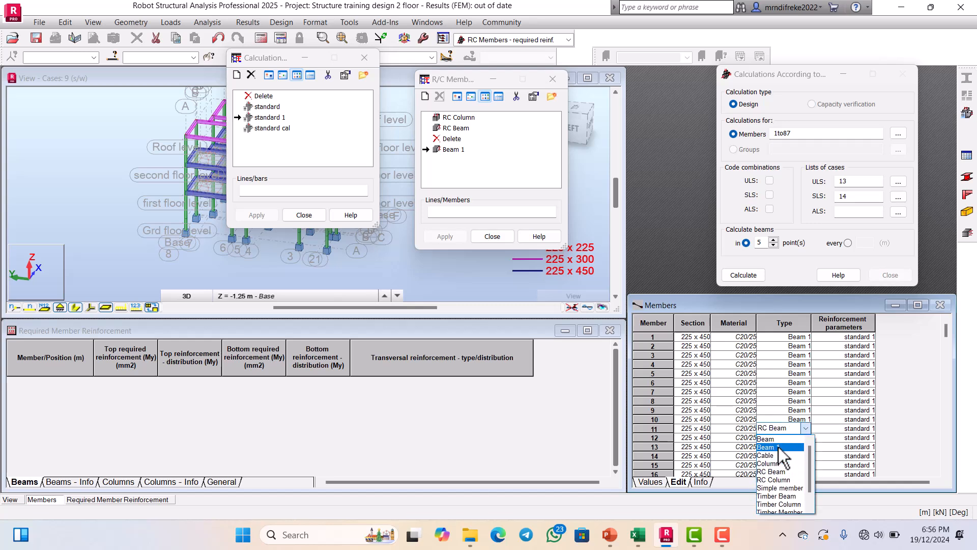
click(795, 439)
Set the type of members 12, 13 and 14 to Beam 1 in the Members table.
click(796, 439)
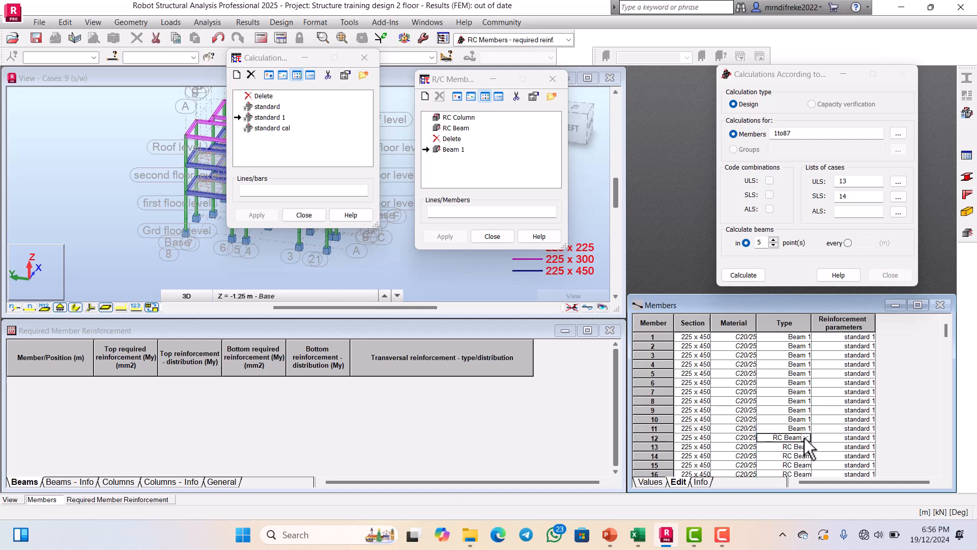
click(805, 437)
scroll(790, 450, up, 3)
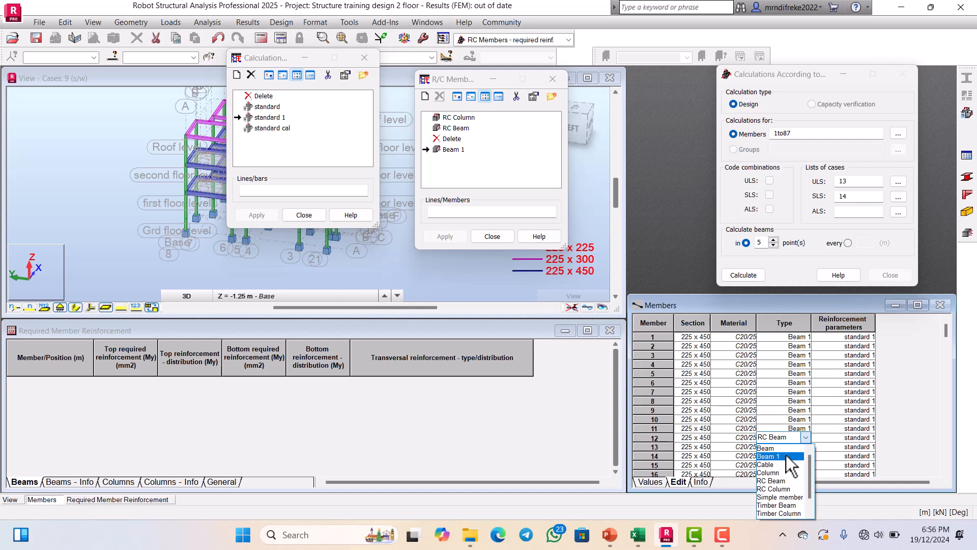
click(786, 455)
click(805, 446)
click(805, 446)
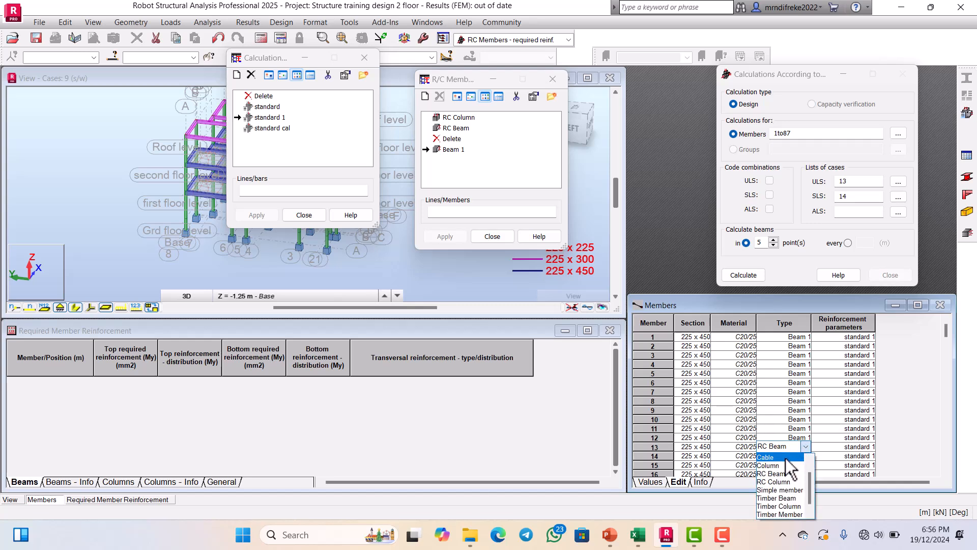
scroll(785, 458, up, 1)
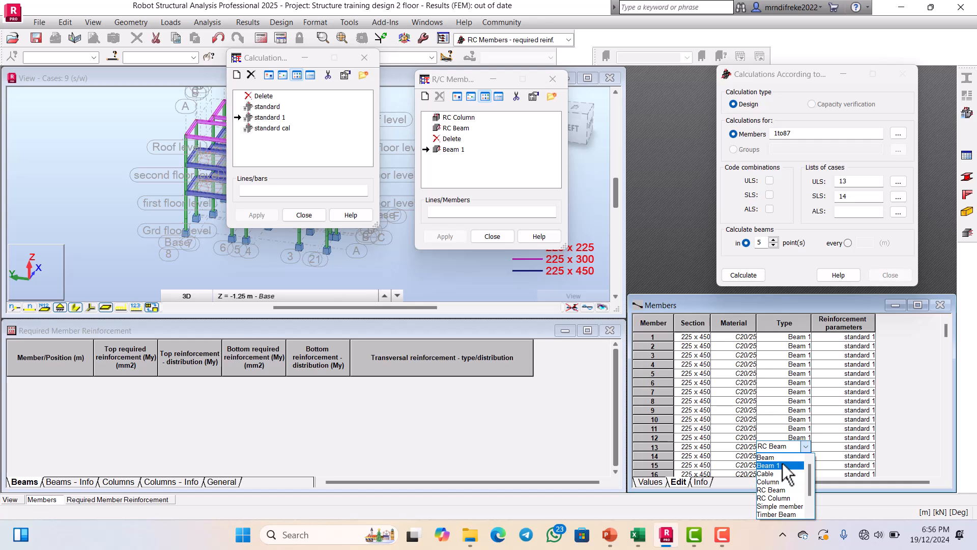
click(787, 465)
click(805, 456)
click(806, 455)
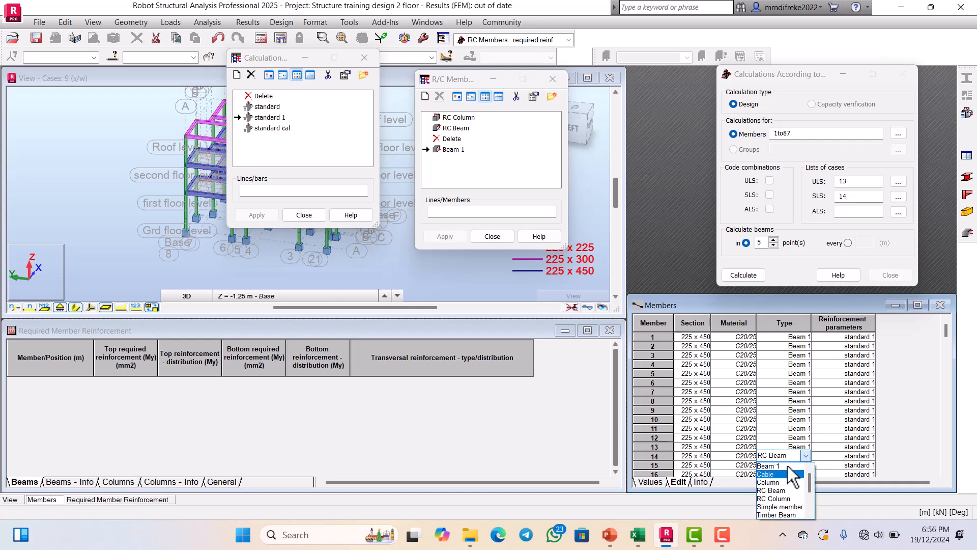
scroll(787, 466, up, 1)
click(785, 474)
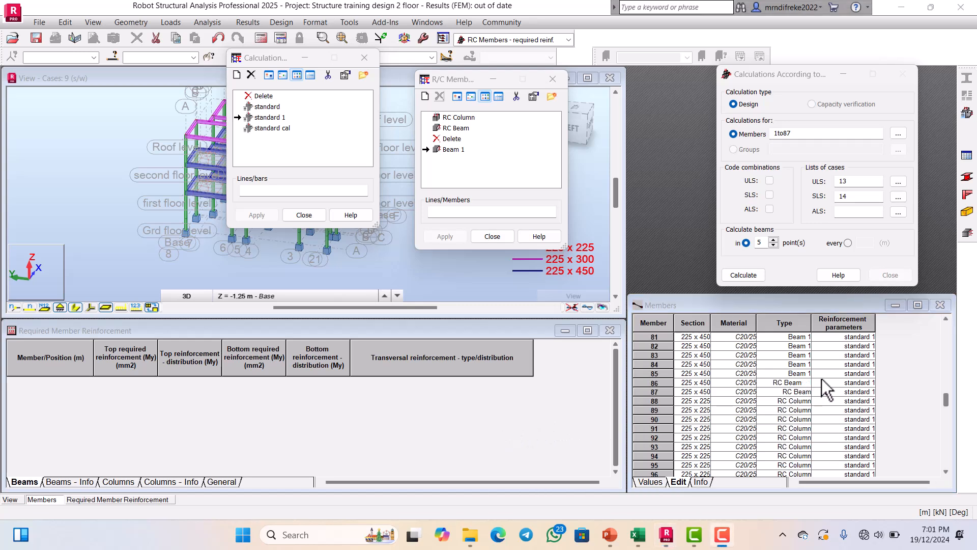
Set the type of members 86 and 87 to Beam 1 in the Members table.
click(805, 383)
click(804, 383)
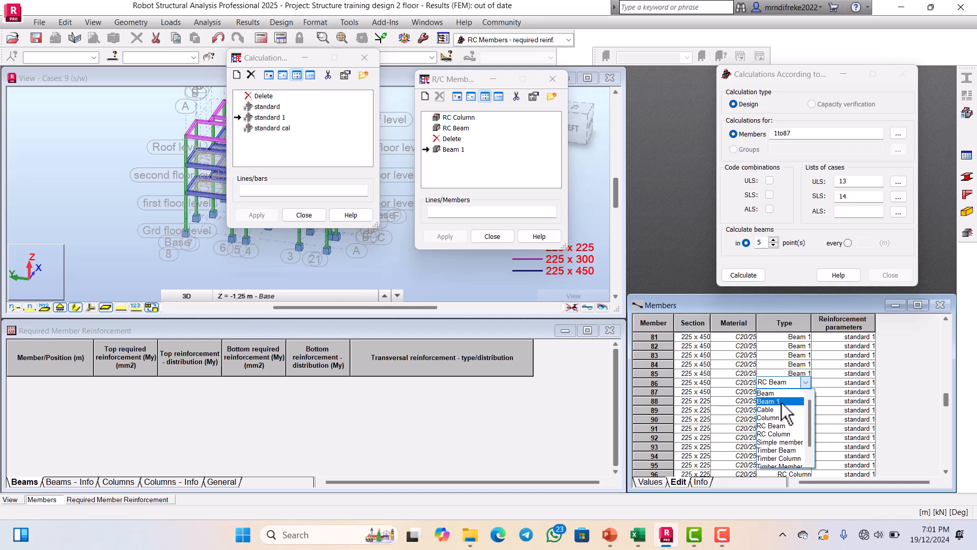
click(783, 402)
click(809, 393)
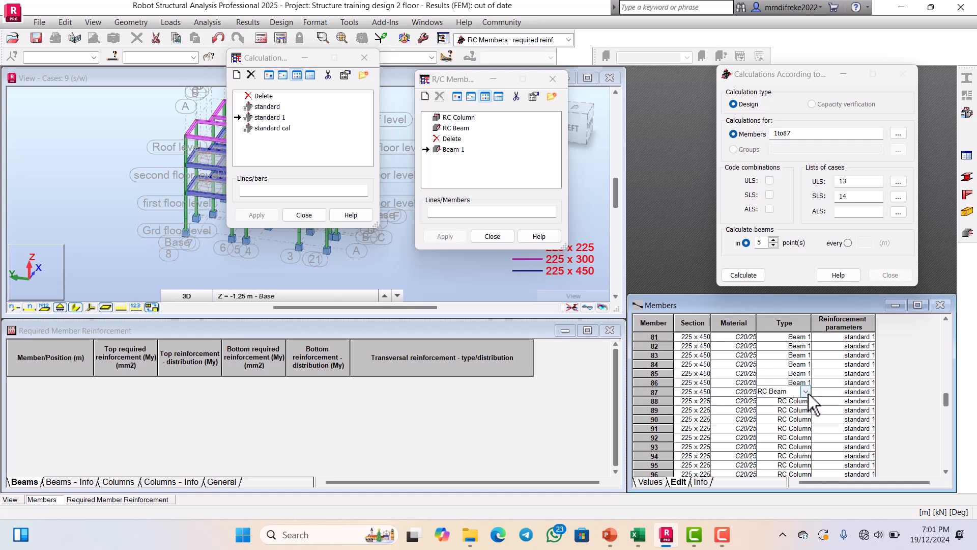
click(806, 392)
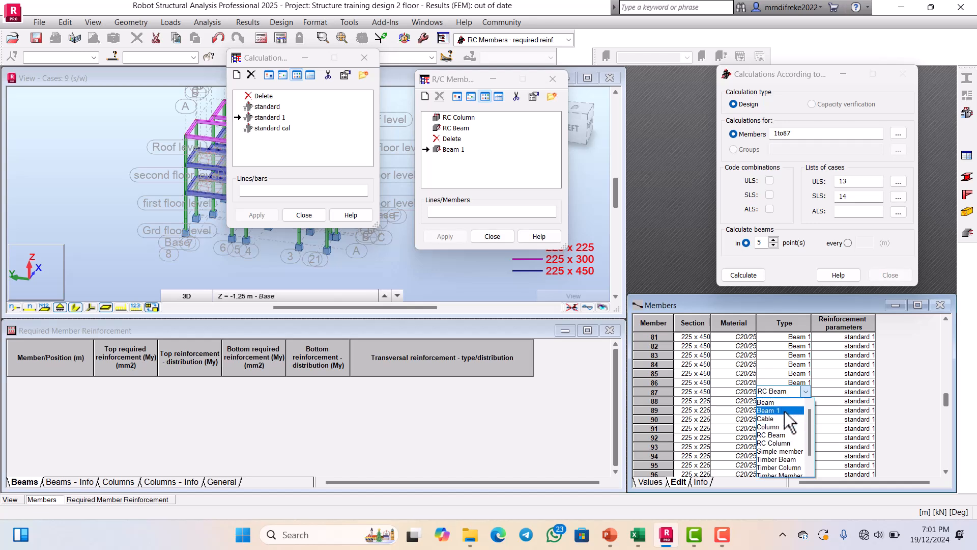
click(785, 410)
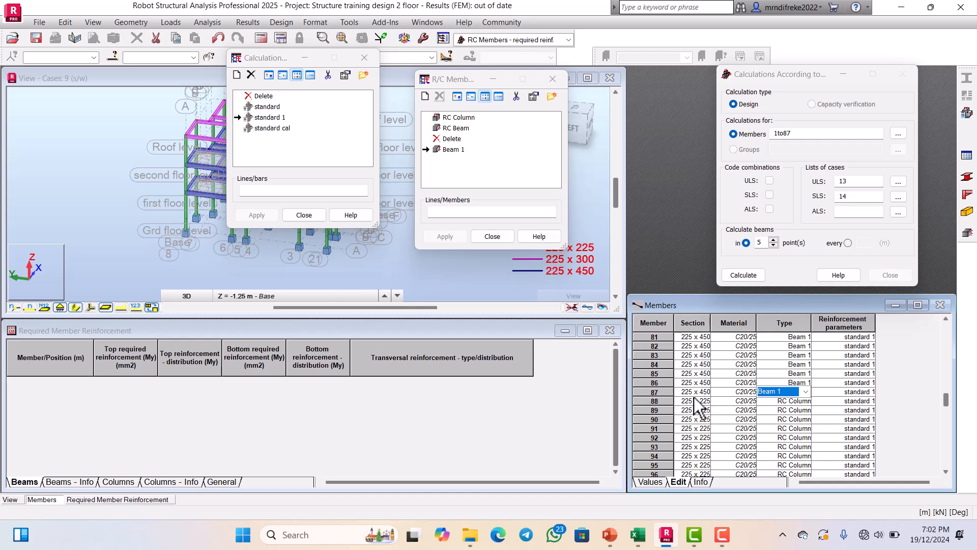
click(807, 395)
click(806, 392)
click(834, 394)
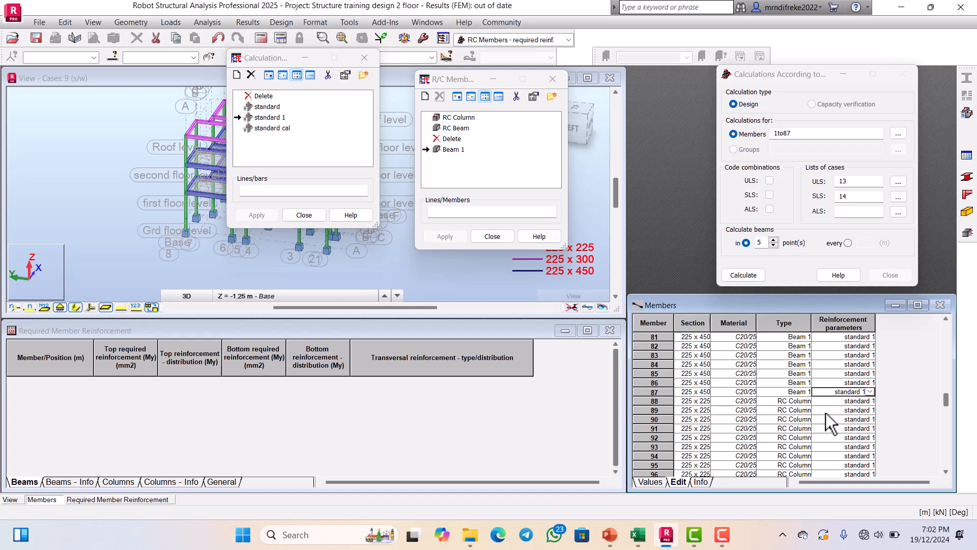
Check the column rows in the Members table and close the calculation parameters dialog.
scroll(804, 427, down, 20)
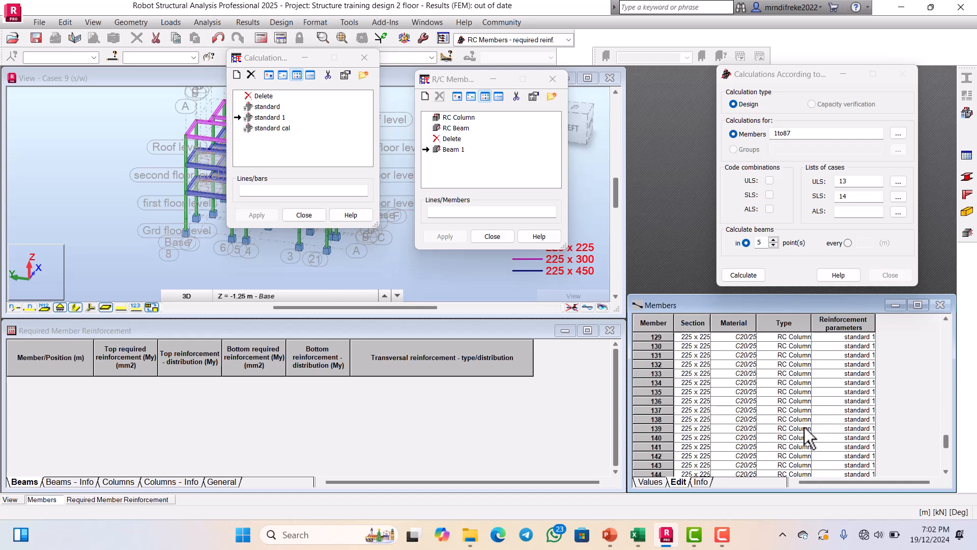
scroll(805, 427, up, 17)
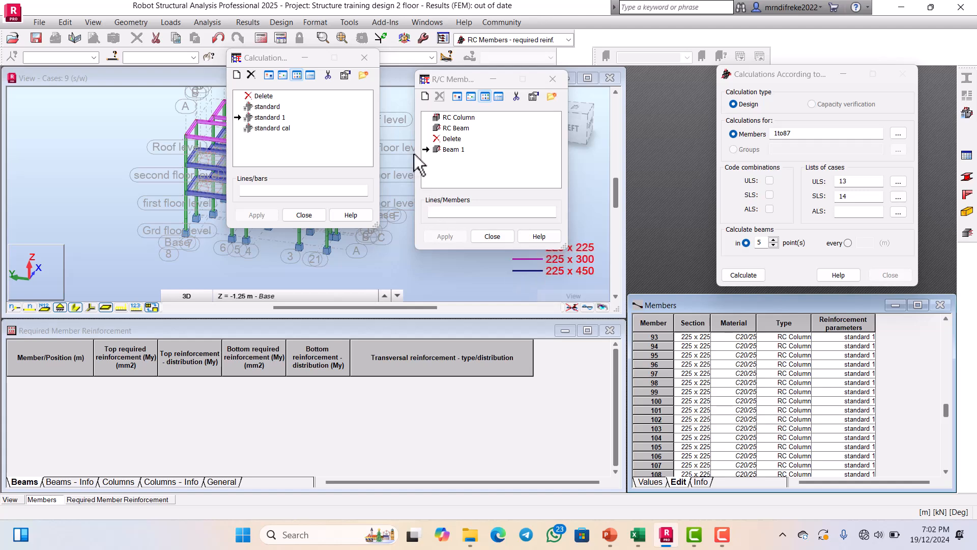
click(365, 57)
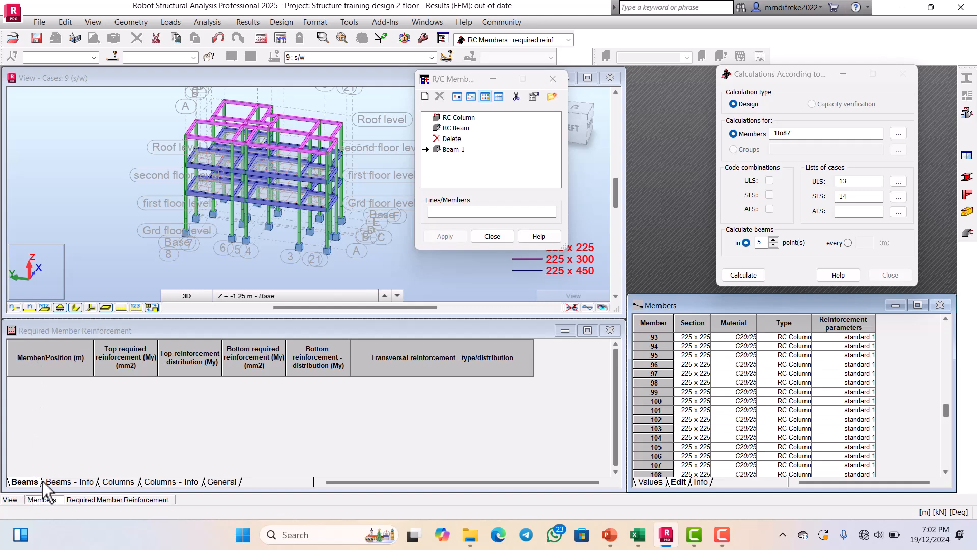
Calculate the required reinforcement for members 1to87 including structure calculations, and close the calculation report.
click(118, 481)
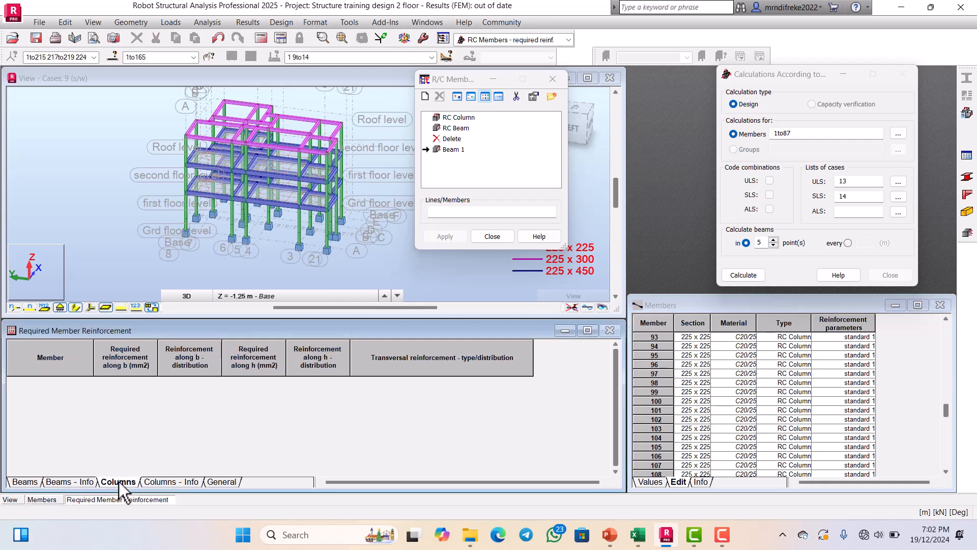
click(154, 482)
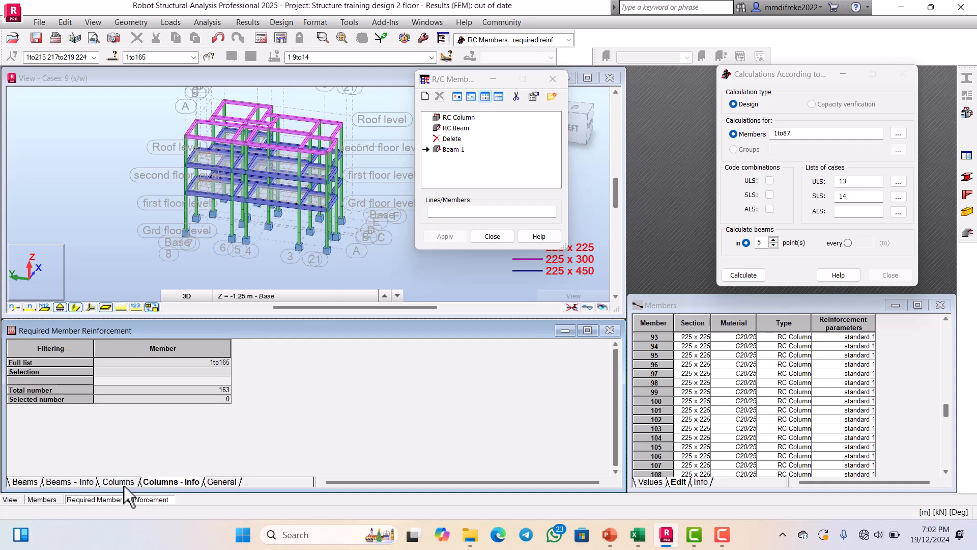
click(30, 484)
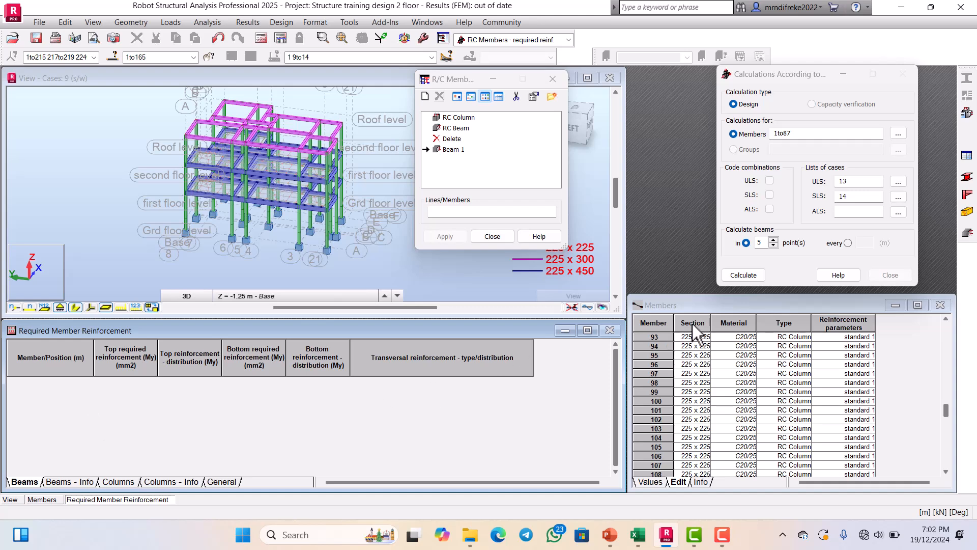
click(736, 274)
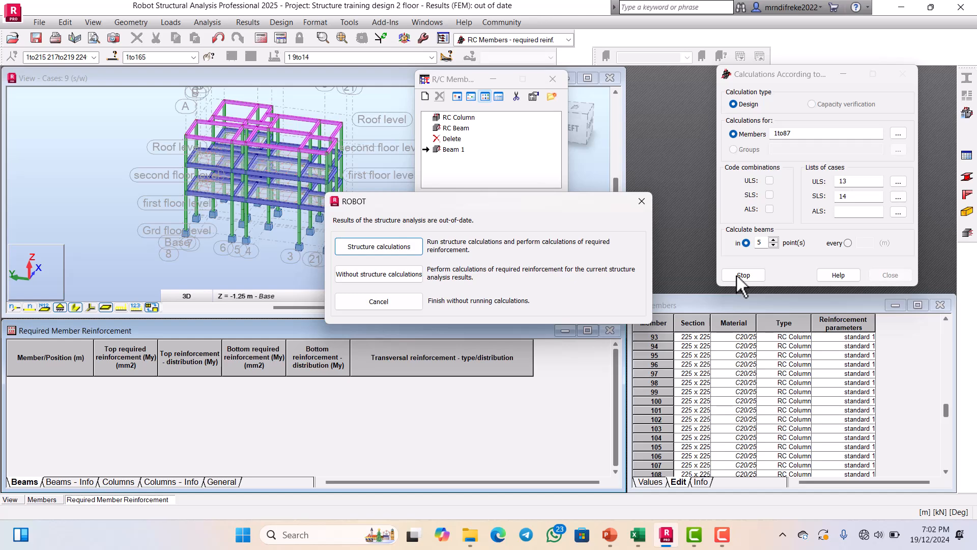
click(388, 248)
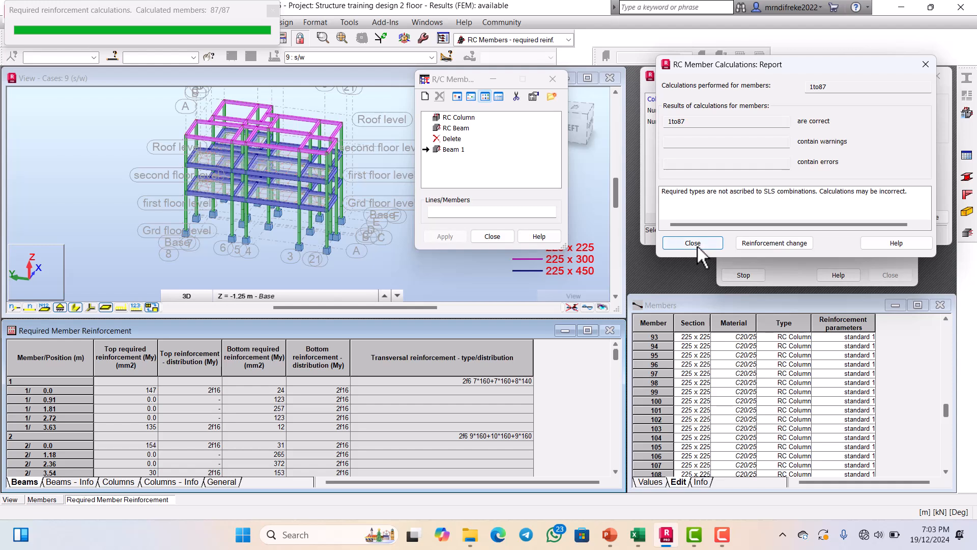
click(699, 243)
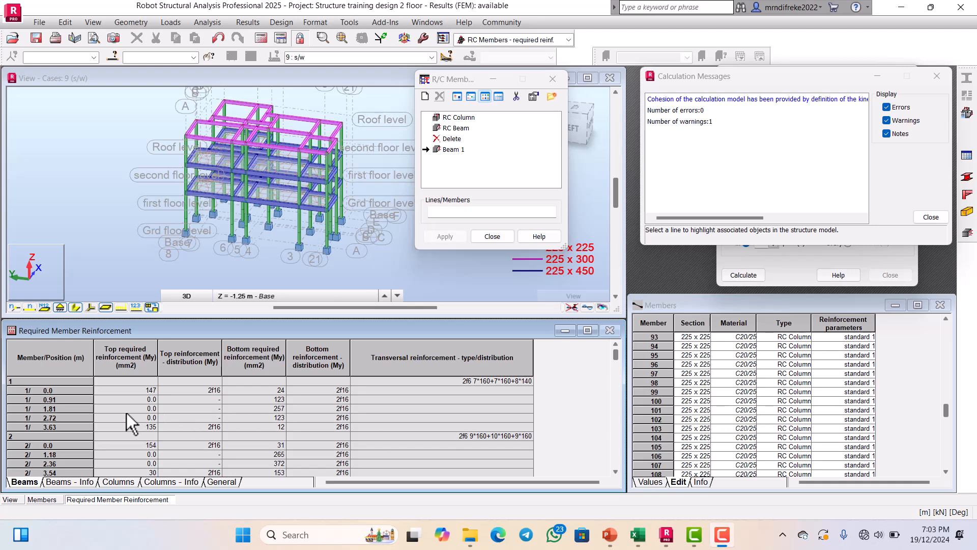
Review the required top, bottom and transversal reinforcement of the beams in the results table, starting from member 1.
click(47, 390)
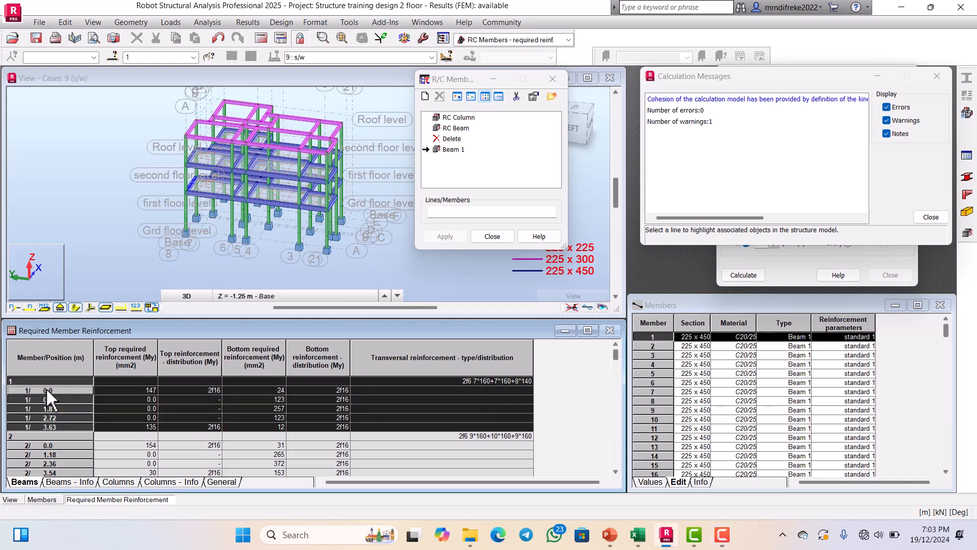
click(139, 444)
scroll(210, 426, down, 10)
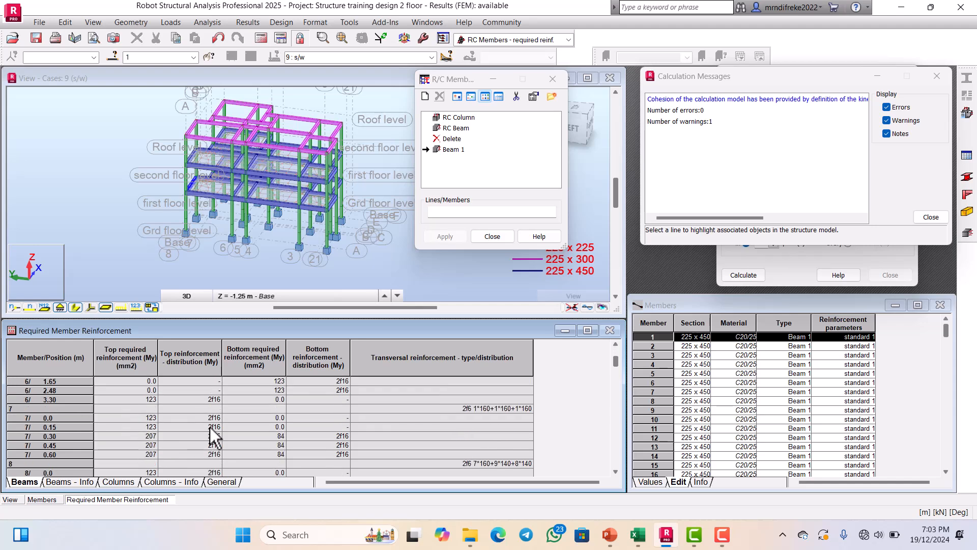
scroll(210, 426, down, 10)
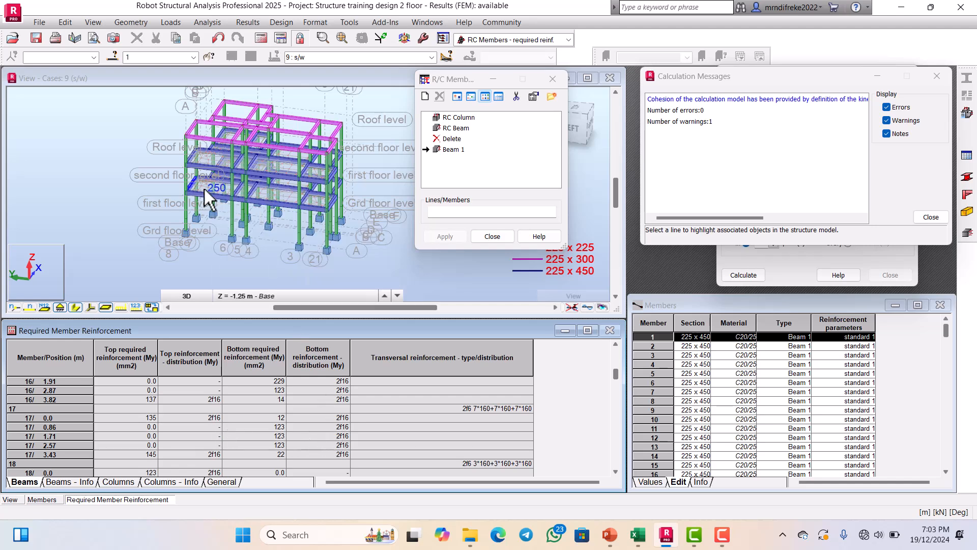
Select first-floor beams 4 and 2 in the model to examine their required reinforcement.
scroll(285, 209, up, 2)
scroll(285, 209, up, 2)
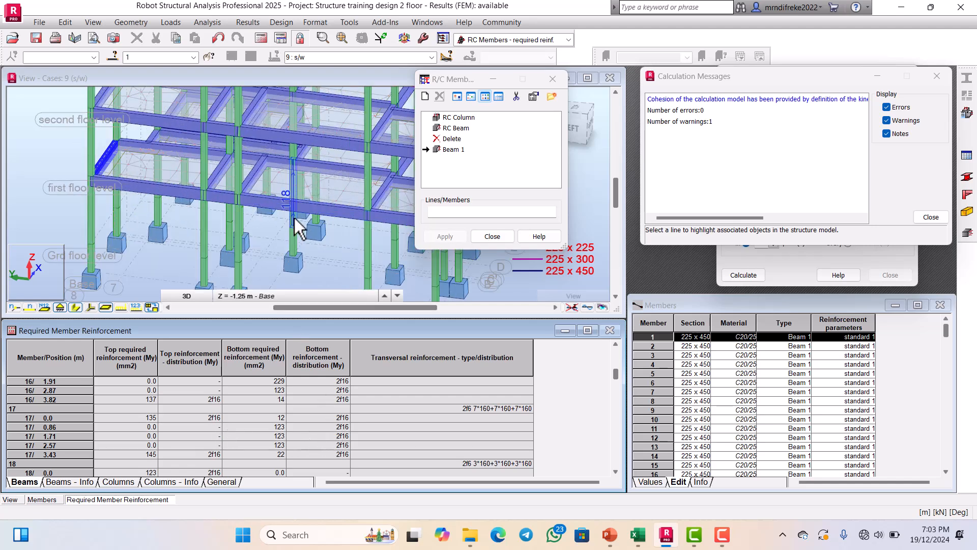
click(331, 210)
click(331, 209)
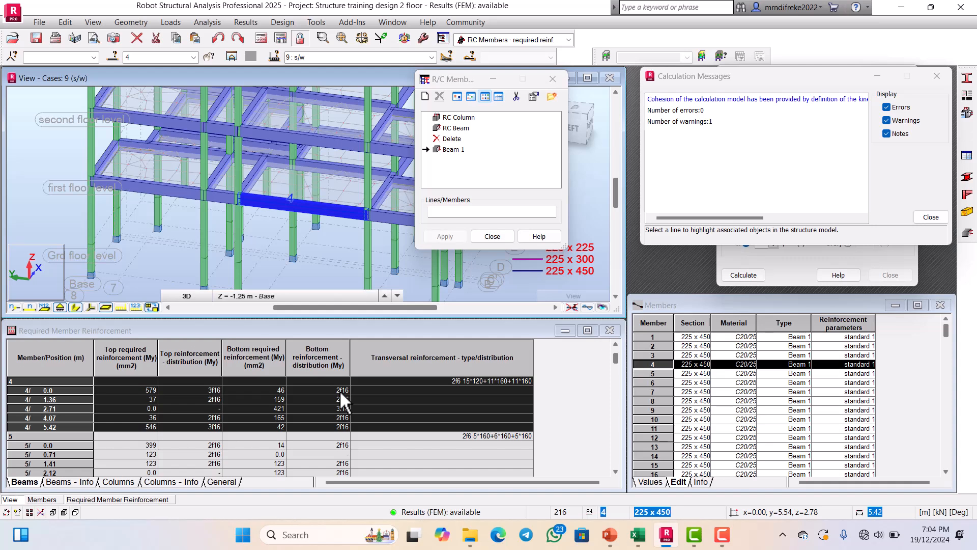
click(174, 195)
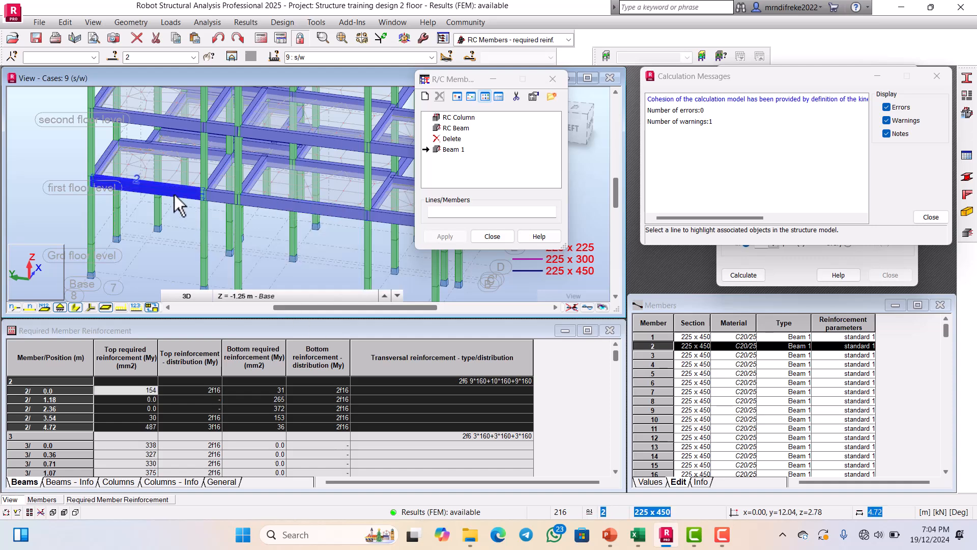
Select first-floor beam 5 in the model and examine its required reinforcement.
scroll(229, 201, down, 1)
scroll(229, 196, down, 3)
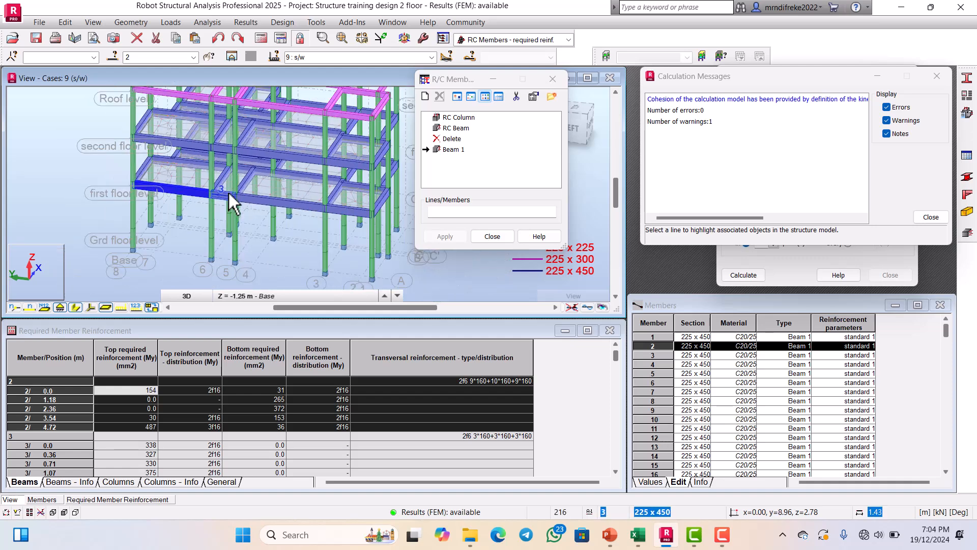
click(327, 205)
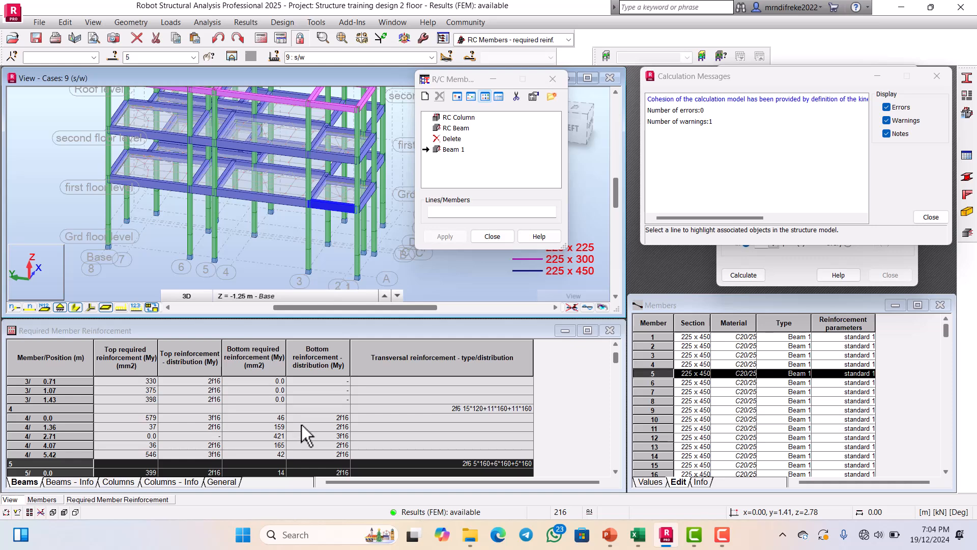
scroll(301, 424, down, 2)
scroll(303, 423, up, 1)
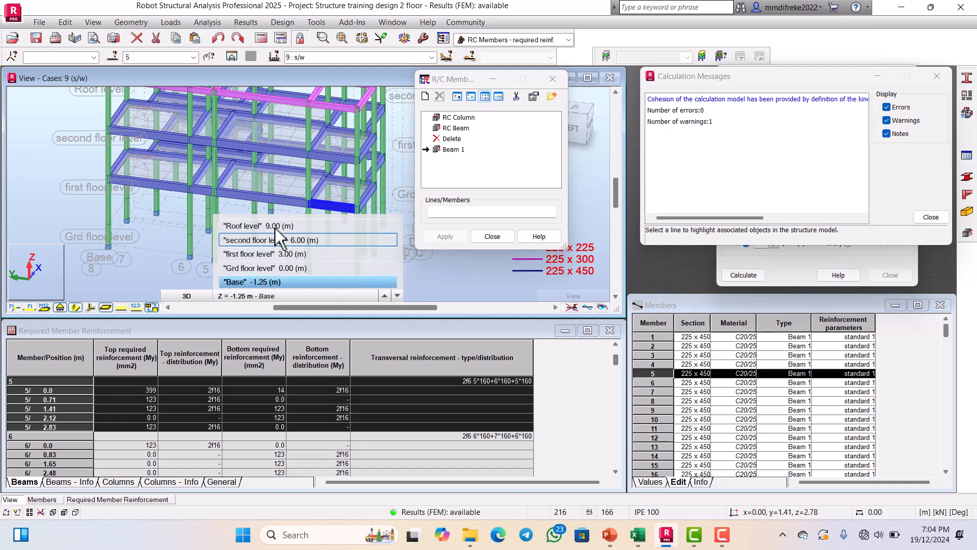
scroll(273, 184, down, 3)
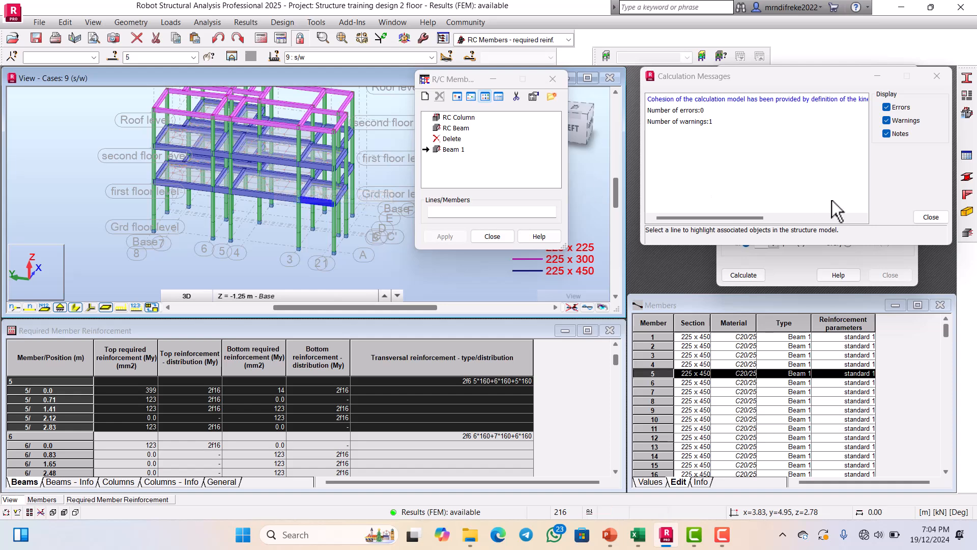
Close the calculation messages and set the members for calculation to group CT 1 (88to163).
click(931, 217)
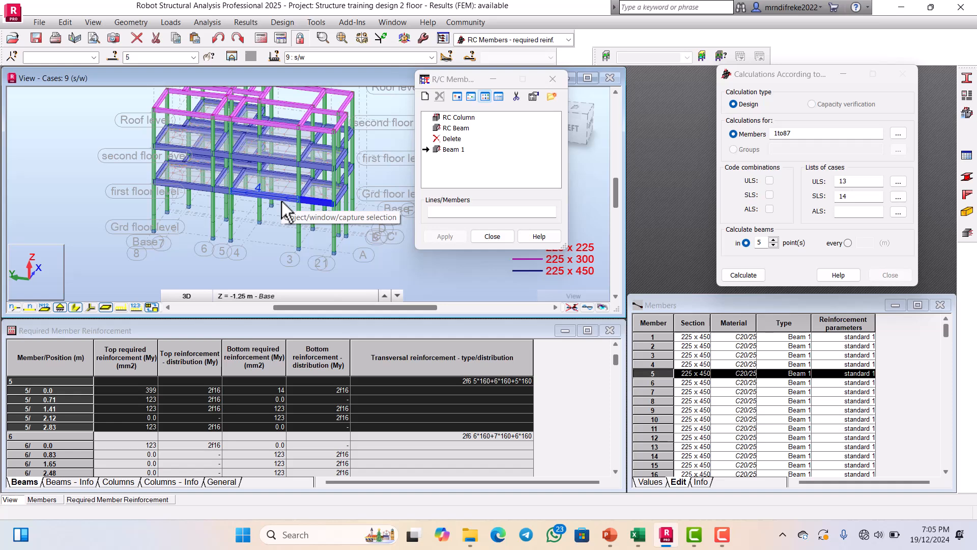
click(775, 76)
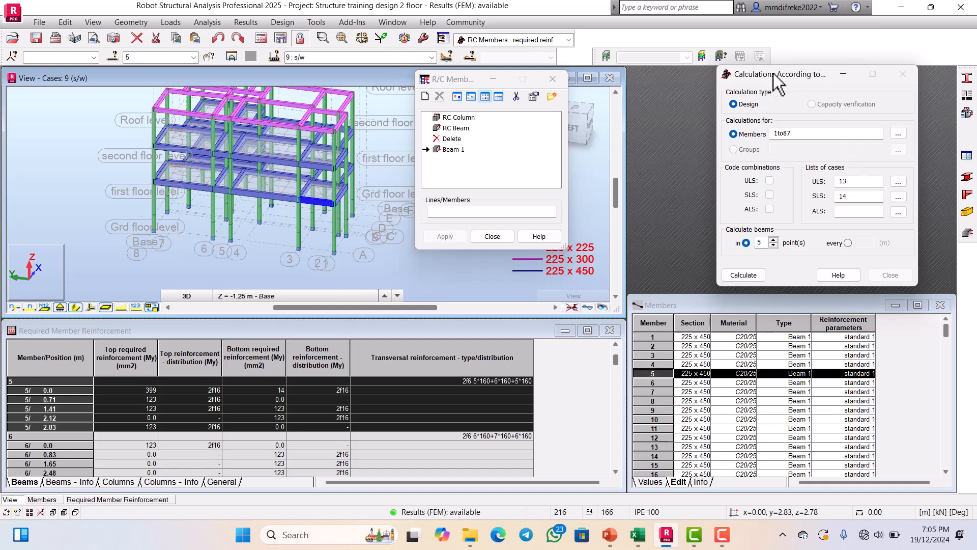
drag(775, 76, 655, 66)
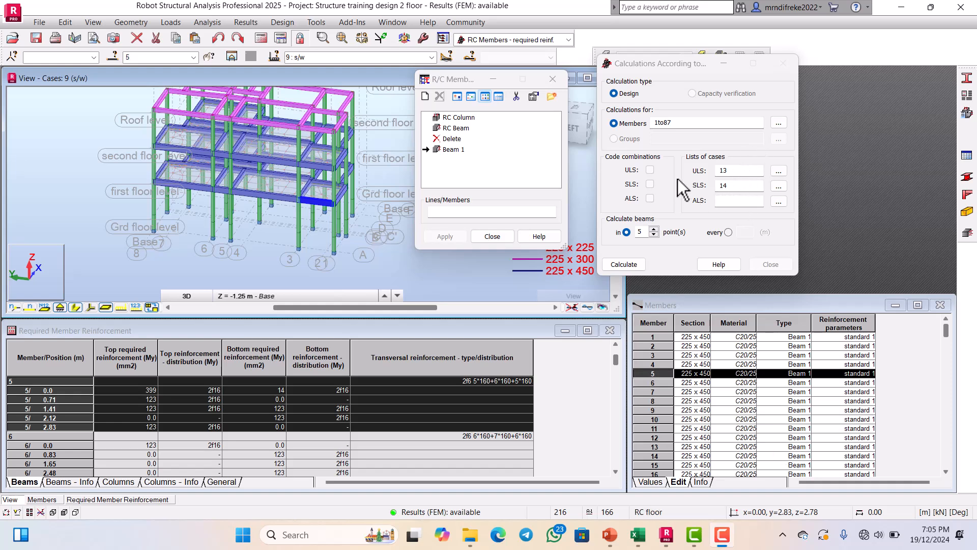
click(777, 122)
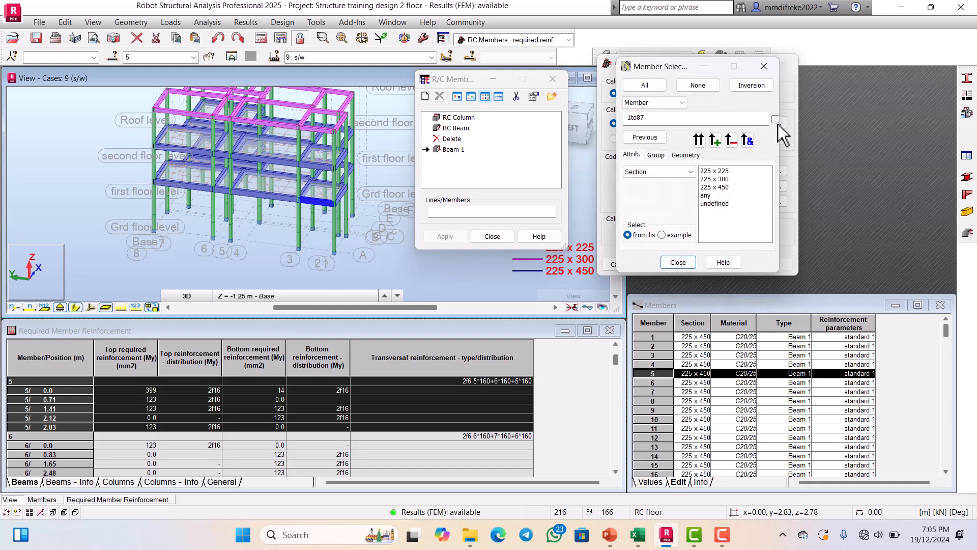
click(655, 153)
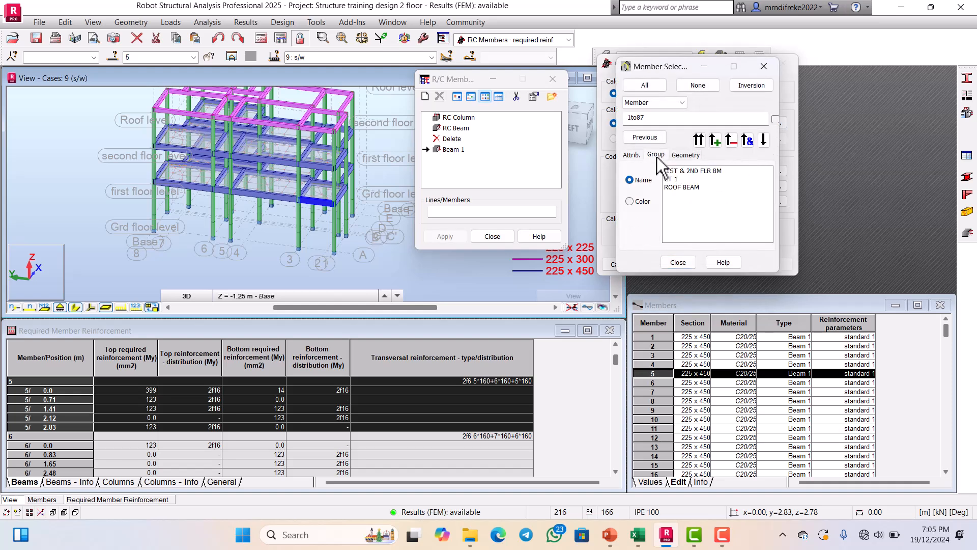
click(673, 179)
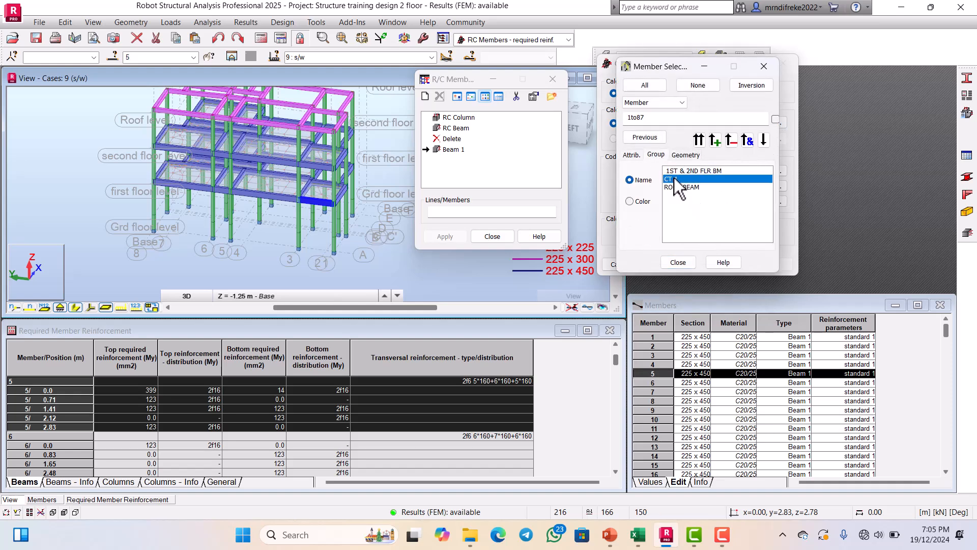
click(698, 139)
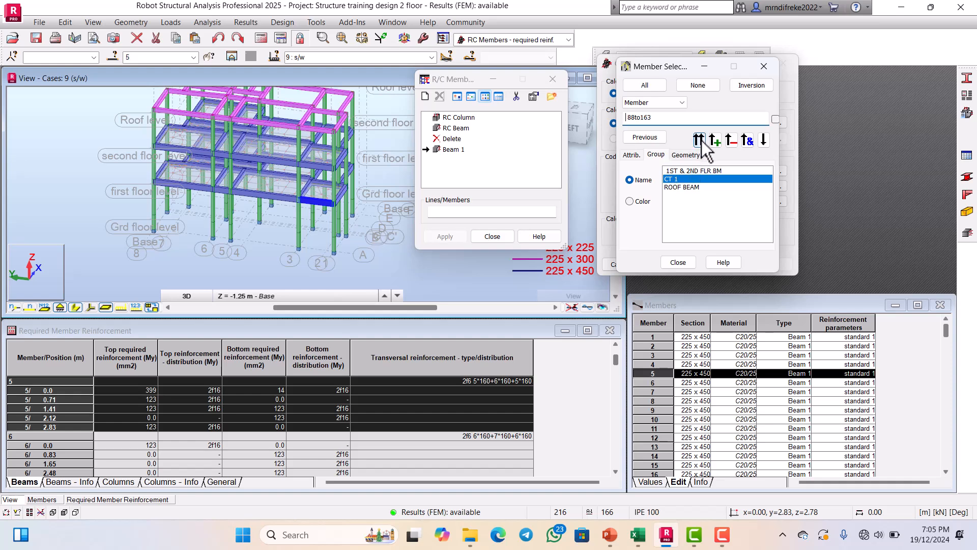
click(673, 263)
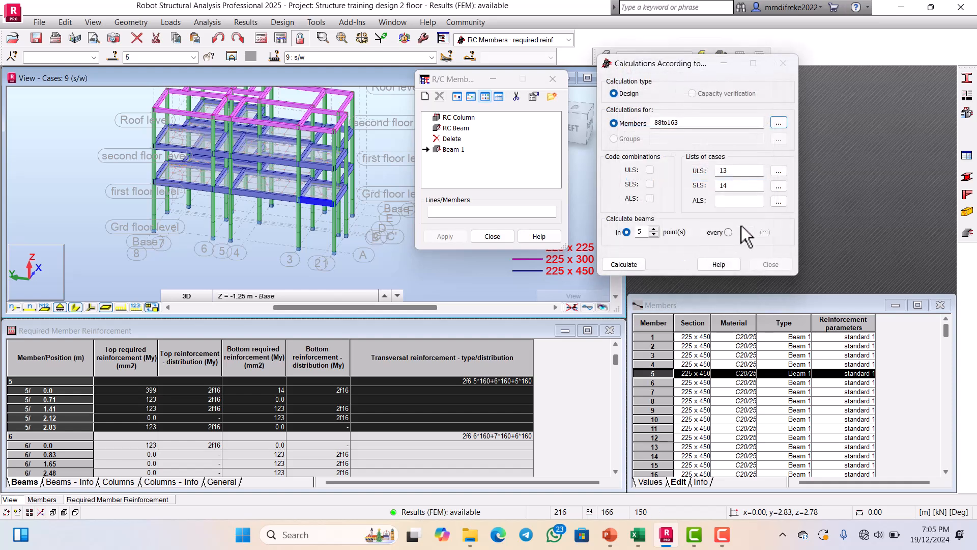
Set the ULS case list for the member calculation to combination 13, the ultimate limit state.
click(779, 171)
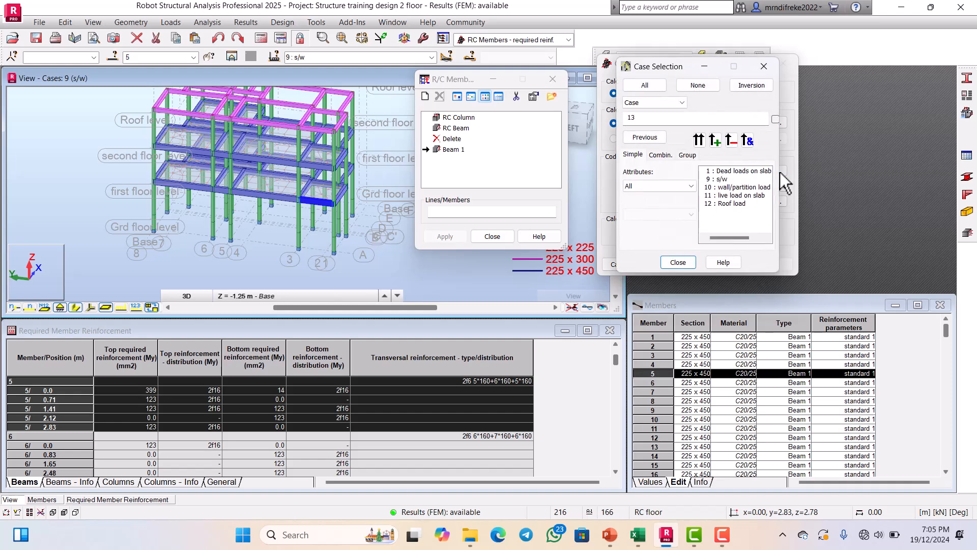
click(661, 155)
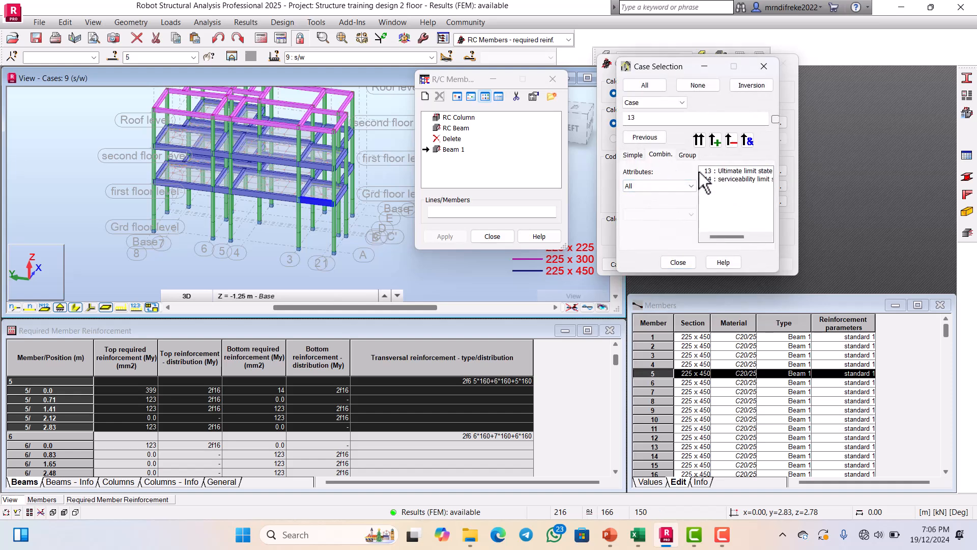
click(716, 173)
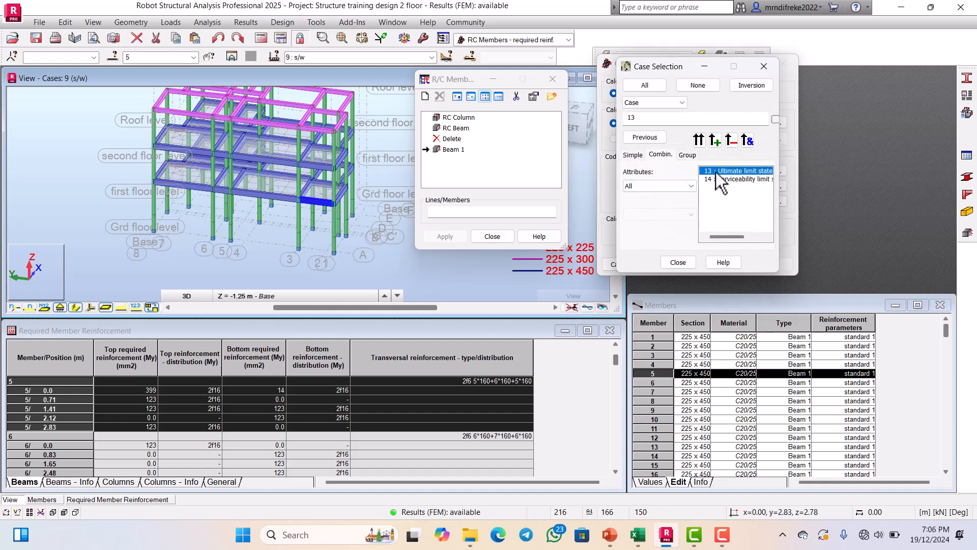
click(699, 140)
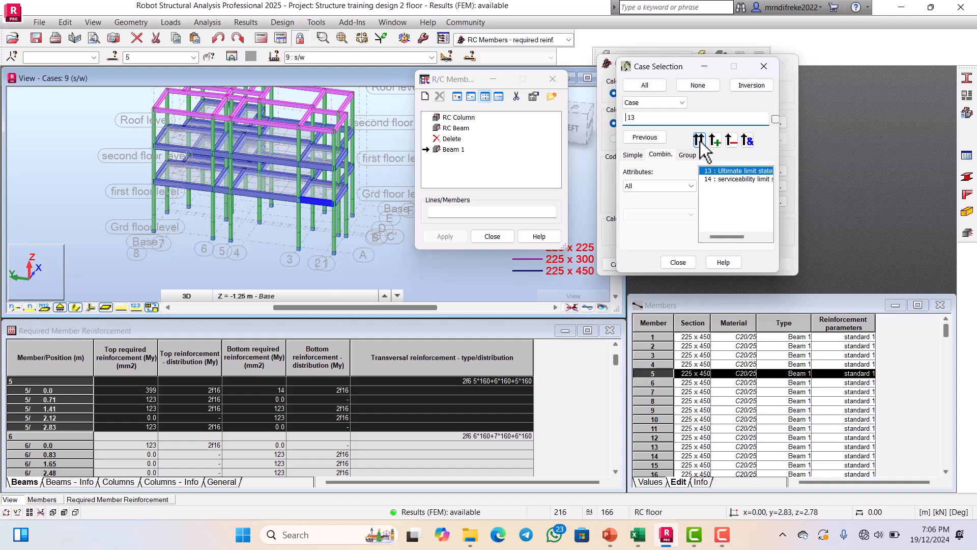
click(678, 262)
Set the SLS case list for the member calculation to combination 14, the serviceability limit state.
click(778, 185)
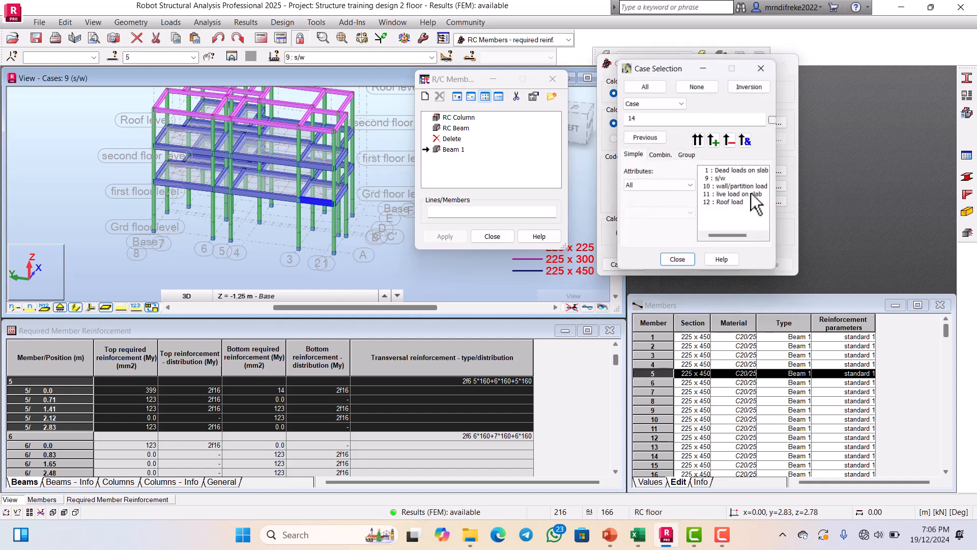
click(660, 155)
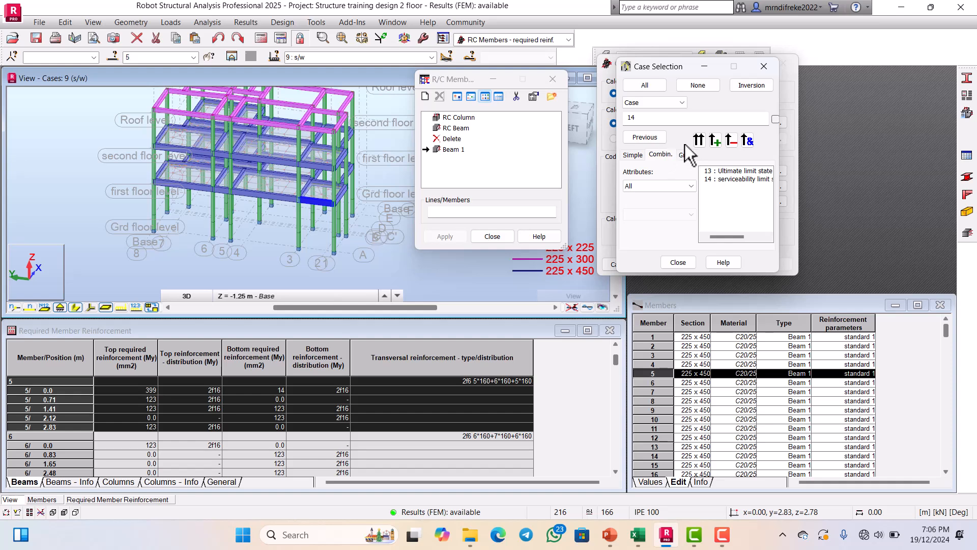
click(722, 179)
click(700, 140)
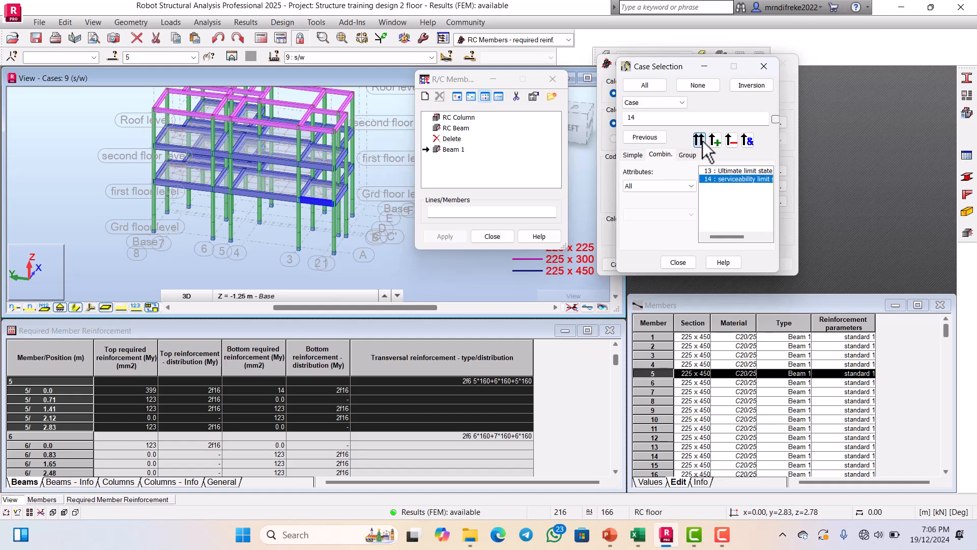
click(678, 262)
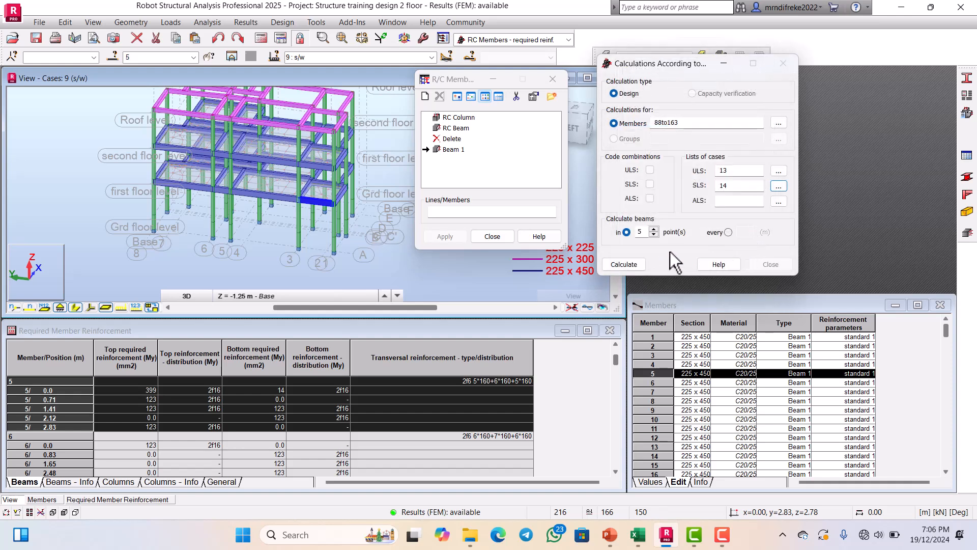
Calculate the required reinforcement of members 88to163, then close the calculation report and messages.
click(634, 261)
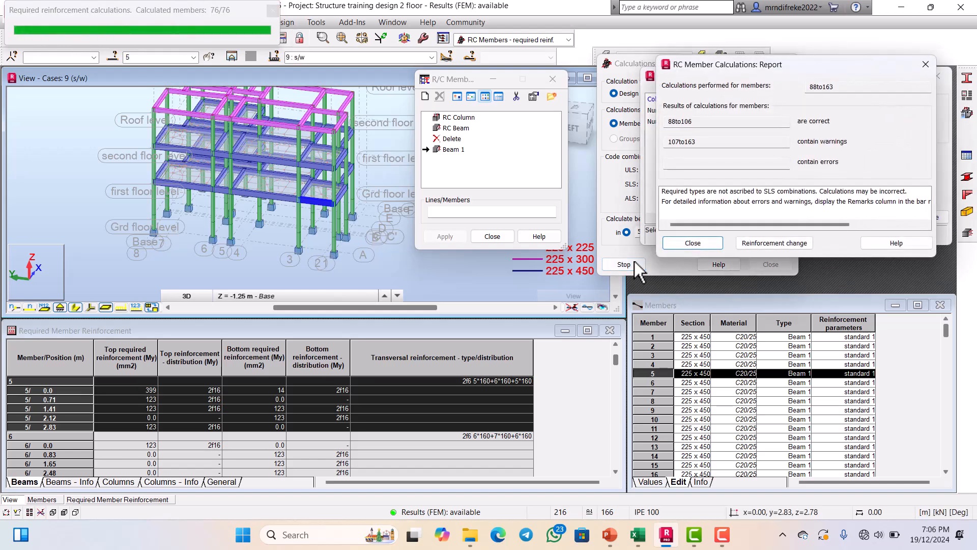
click(704, 242)
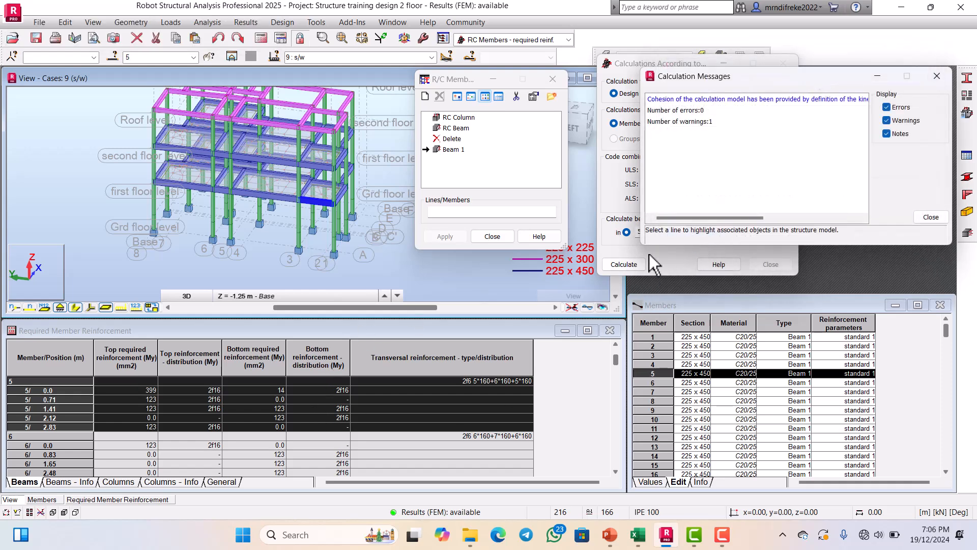
click(921, 216)
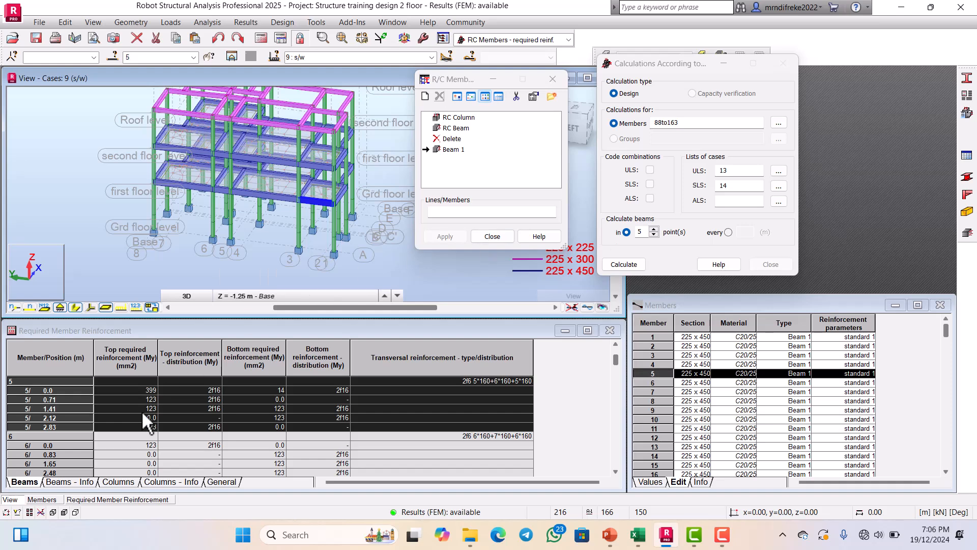
Review the columns' required reinforcement along b and h and their transversal reinforcement through member 163.
click(121, 482)
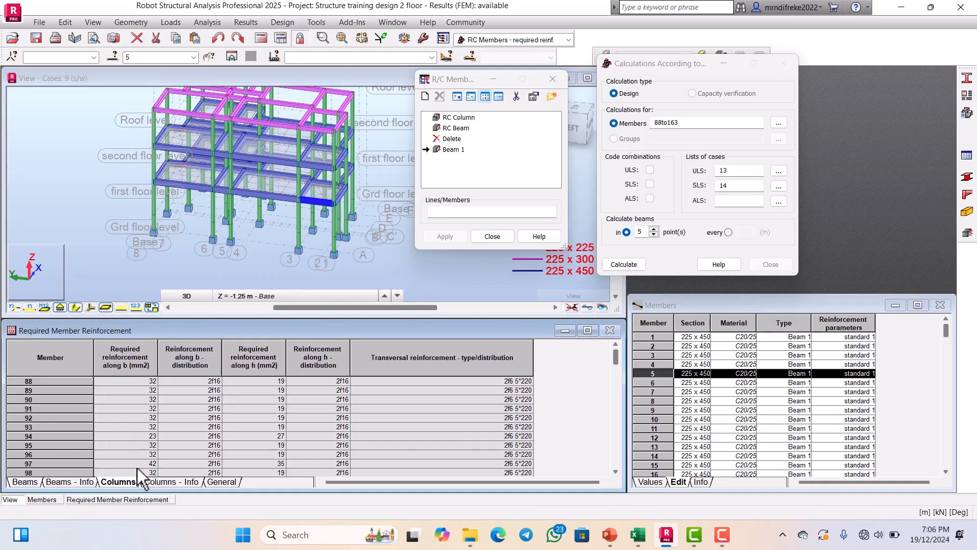
scroll(244, 410, down, 10)
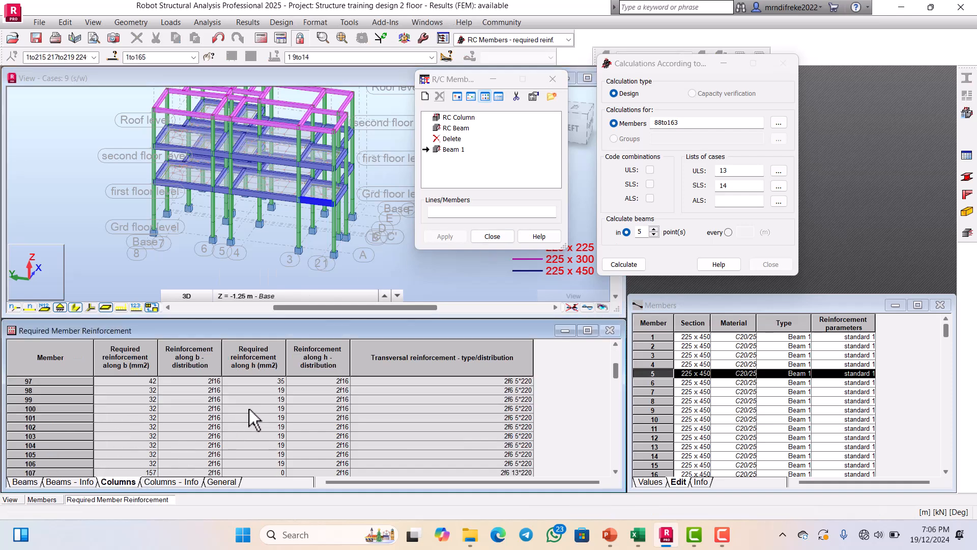
scroll(252, 414, down, 12)
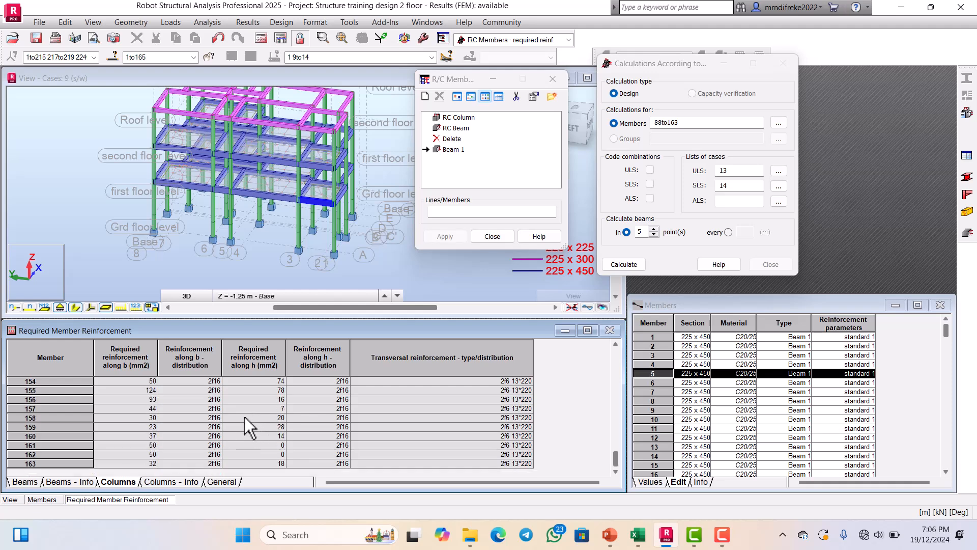
Select column 120 below the first floor in the model and compare its required reinforcement with the other columns.
click(300, 212)
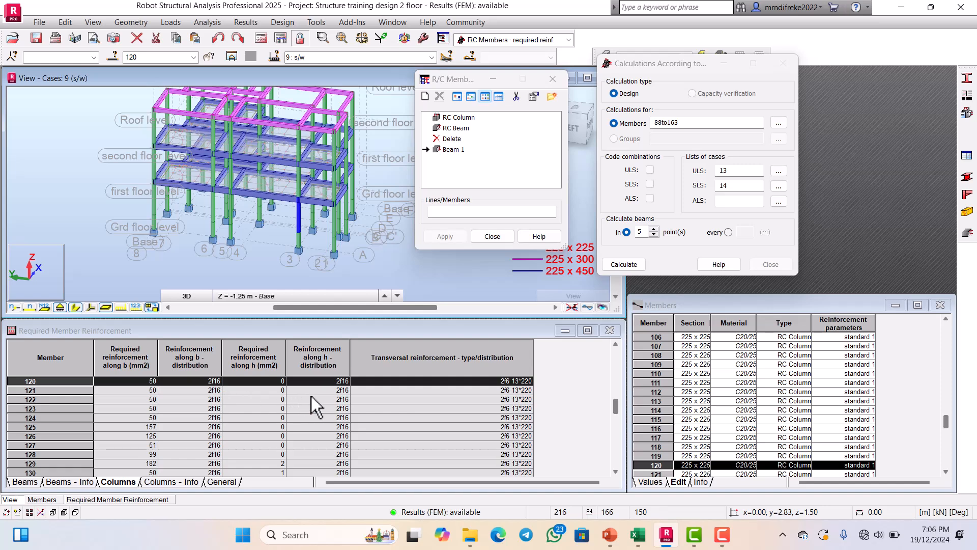
scroll(266, 422, down, 9)
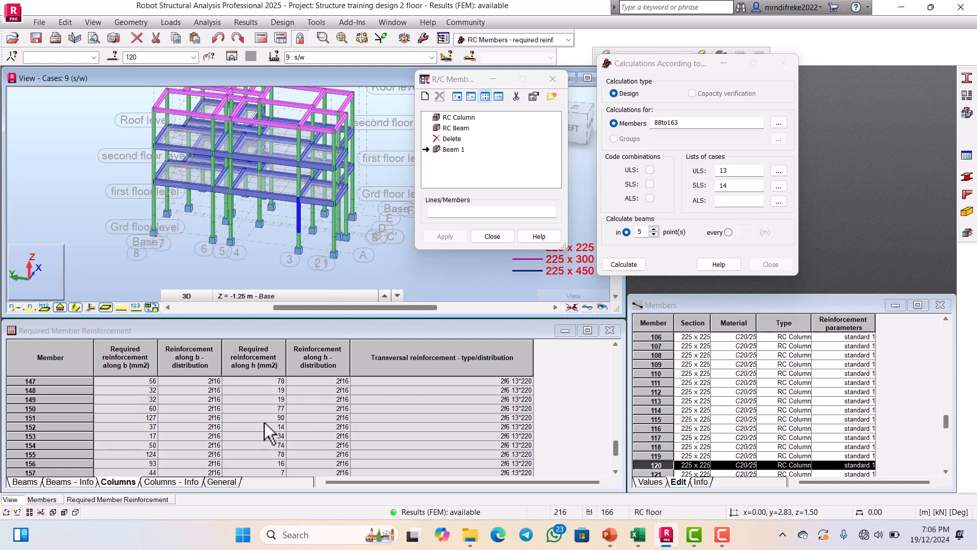
scroll(265, 422, down, 3)
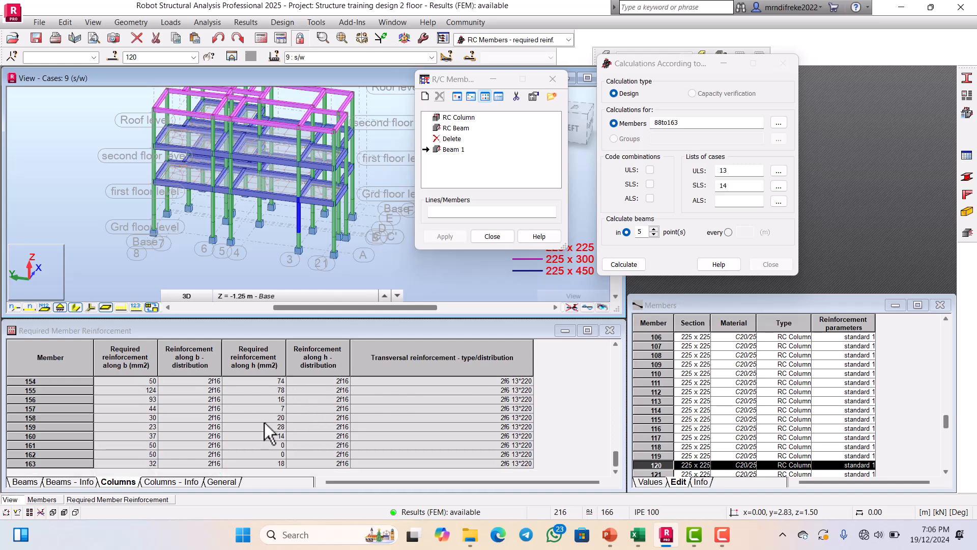
Select column 160 in the results table and locate it in the 3D model.
click(174, 435)
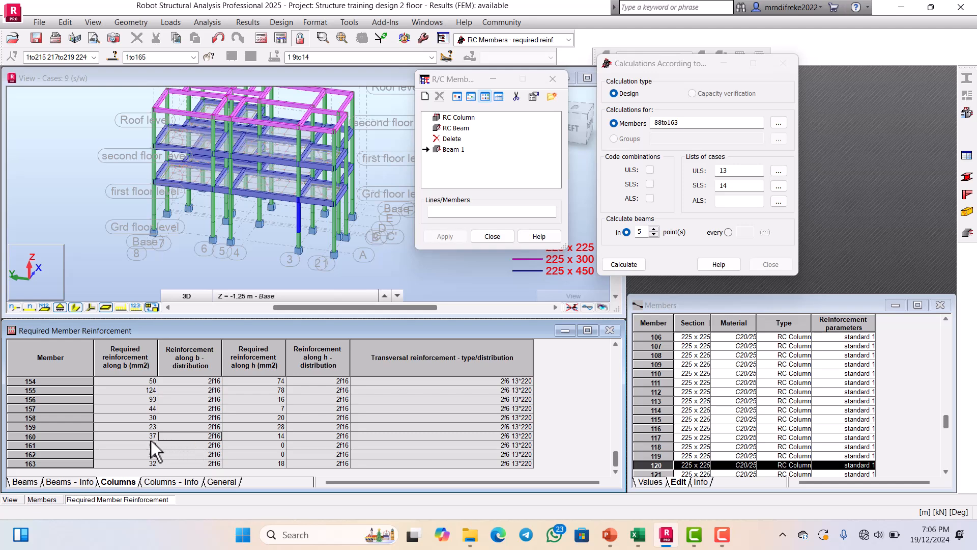
click(40, 438)
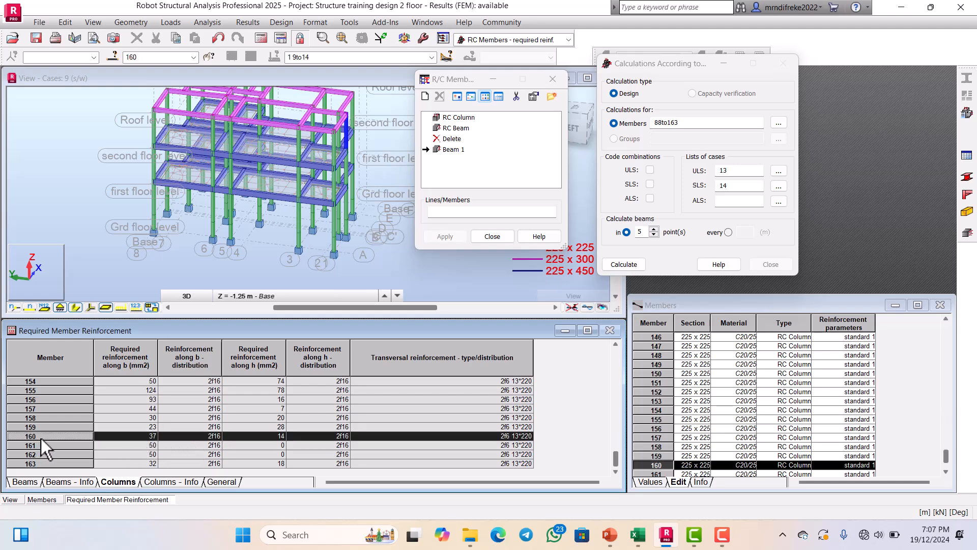
scroll(354, 143, up, 4)
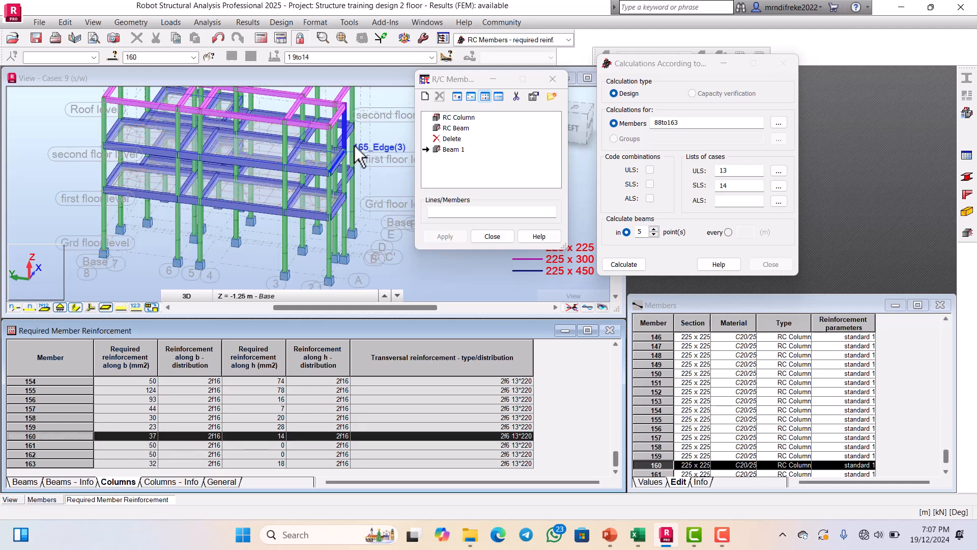
scroll(352, 136, down, 3)
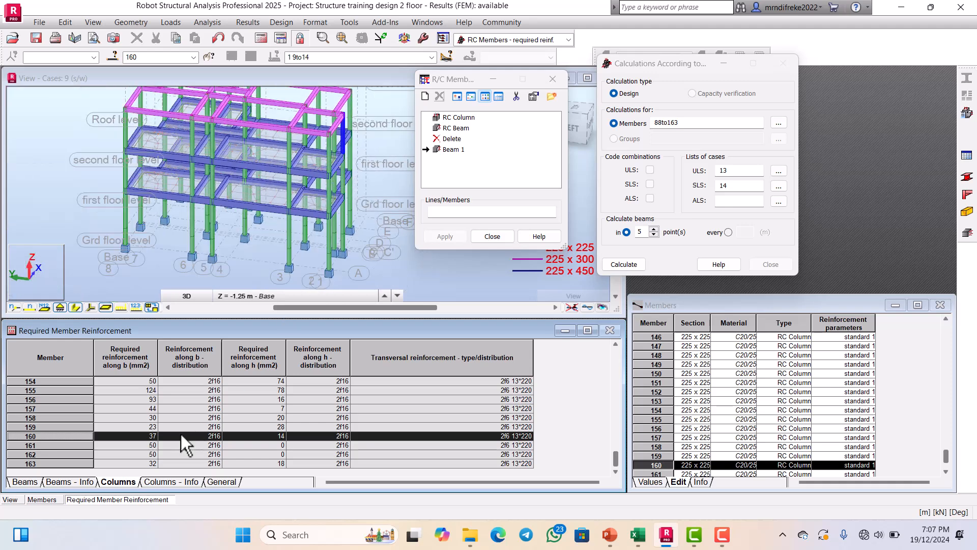
Locate column 161 from the results table and examine the required reinforcement of columns 120 and 114 picked in the model.
click(50, 445)
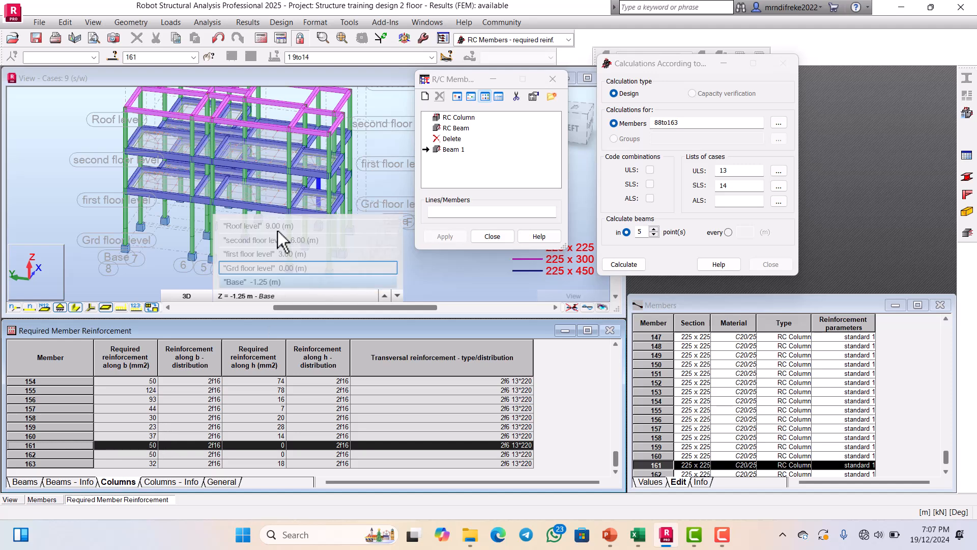
click(293, 228)
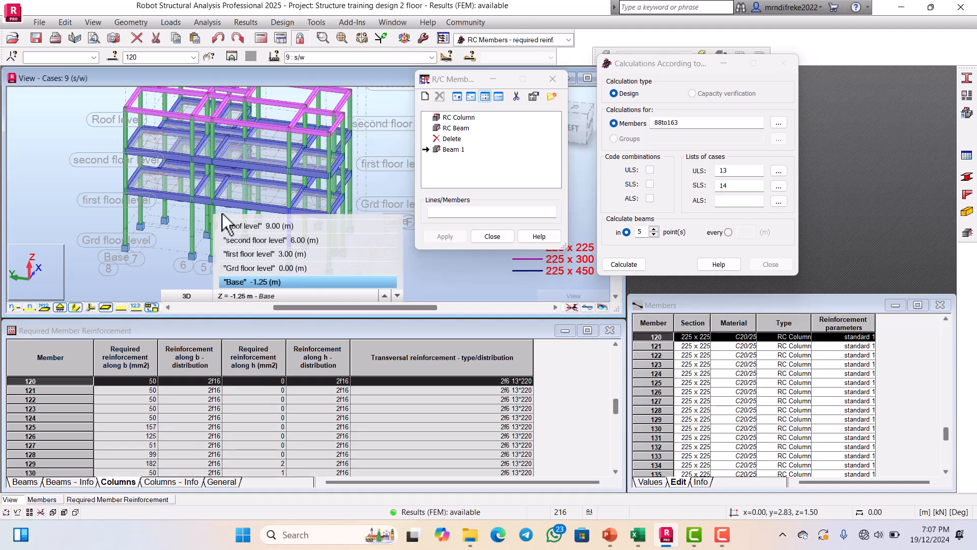
click(193, 219)
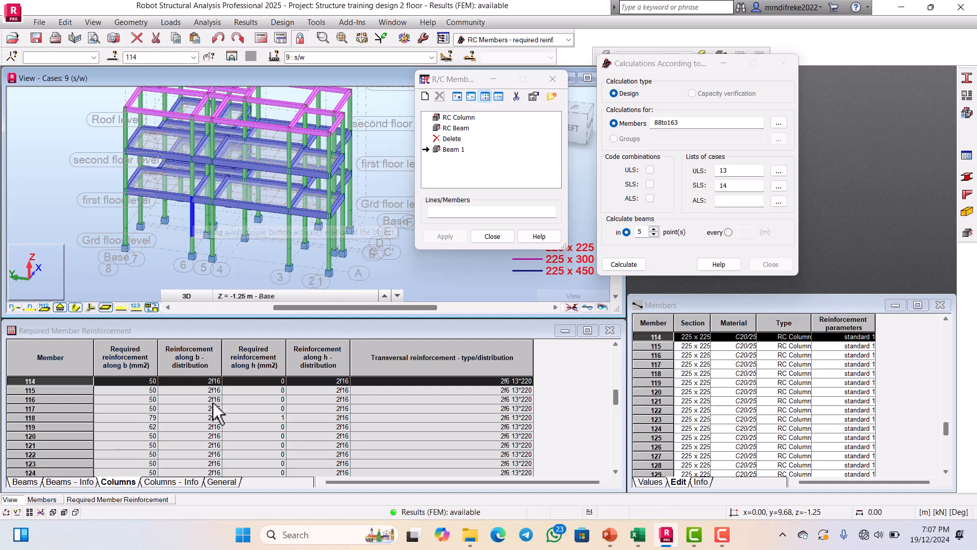
scroll(234, 411, up, 1)
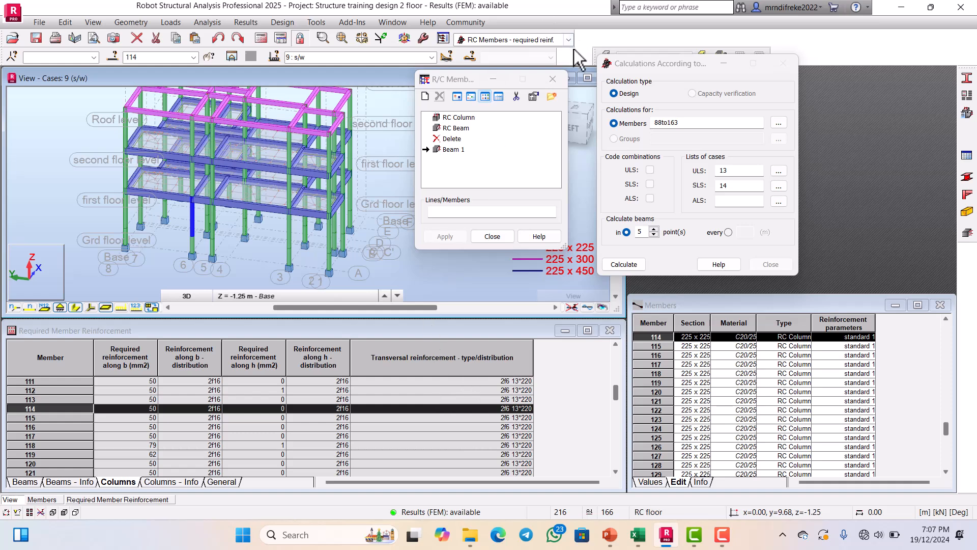
Close the R/C member type dialog and switch the workspace to the Geometry layout showing the whole frame.
click(555, 75)
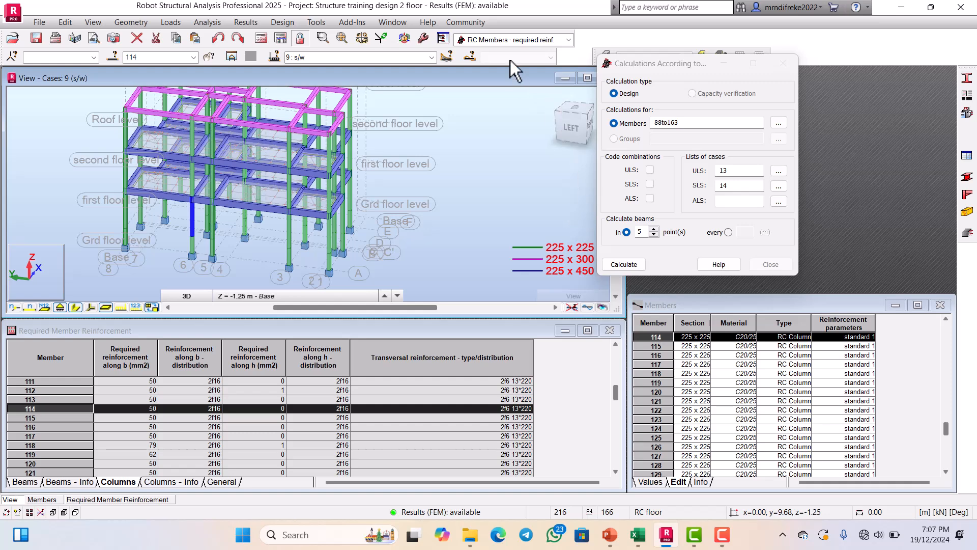
click(568, 40)
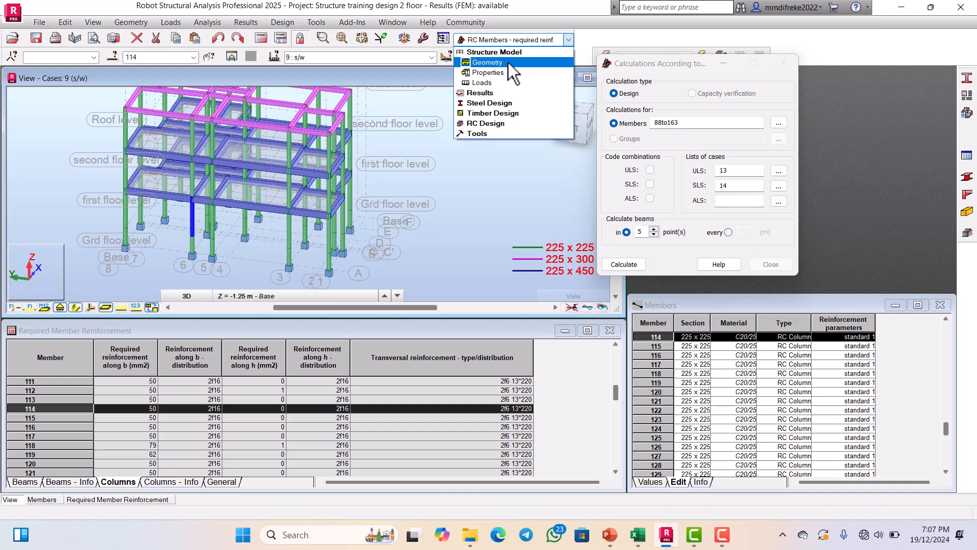
click(487, 63)
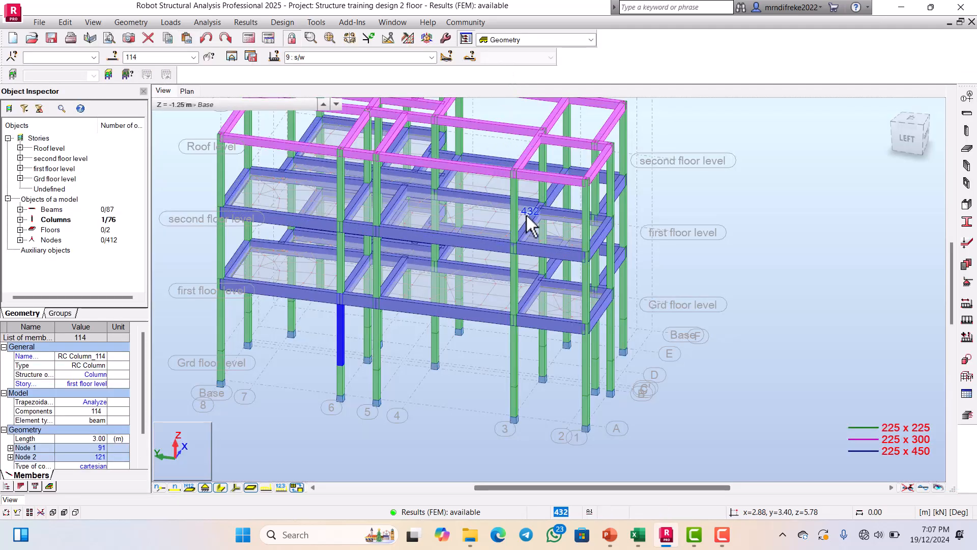
scroll(530, 214, down, 5)
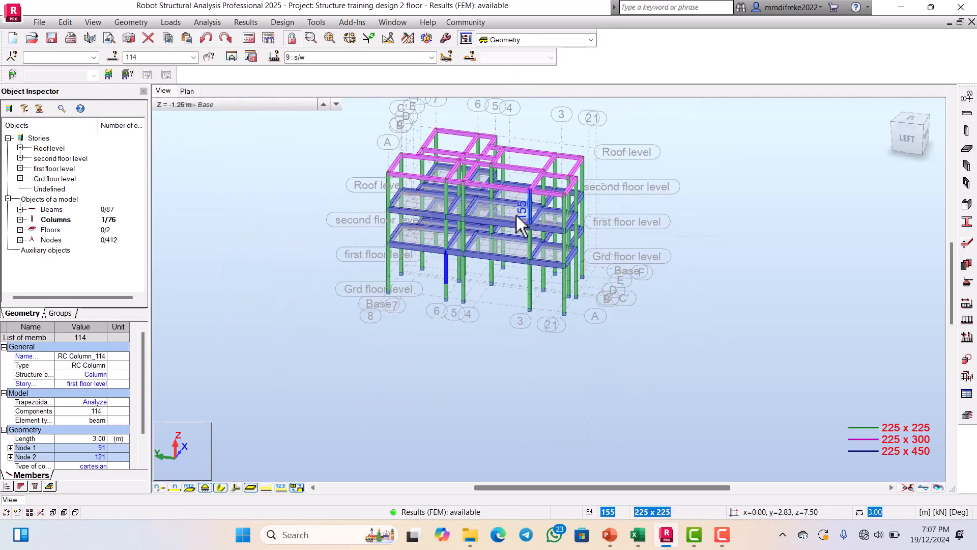
scroll(515, 213, up, 3)
scroll(474, 212, down, 2)
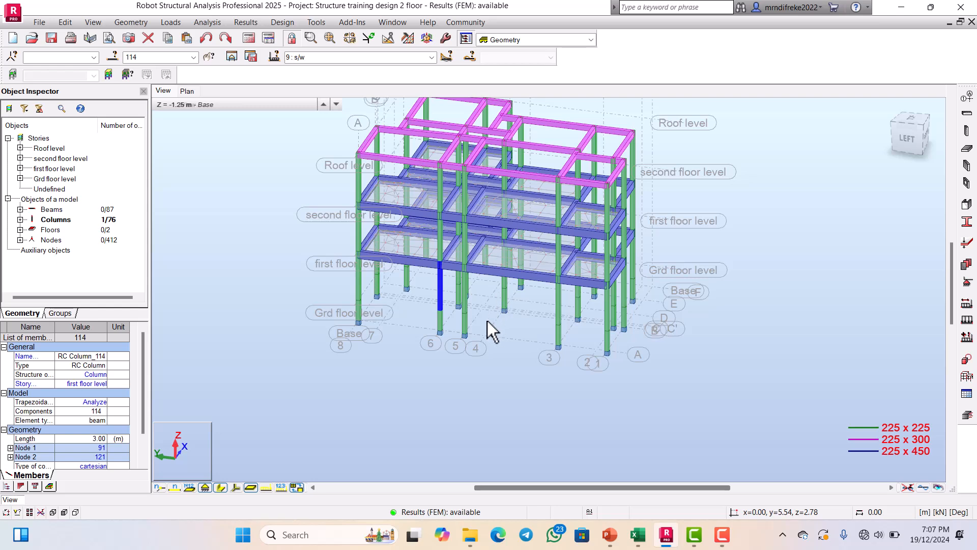
Clear the column selection and show the structure in plan at the Base level, Z = -1.25 m.
click(463, 391)
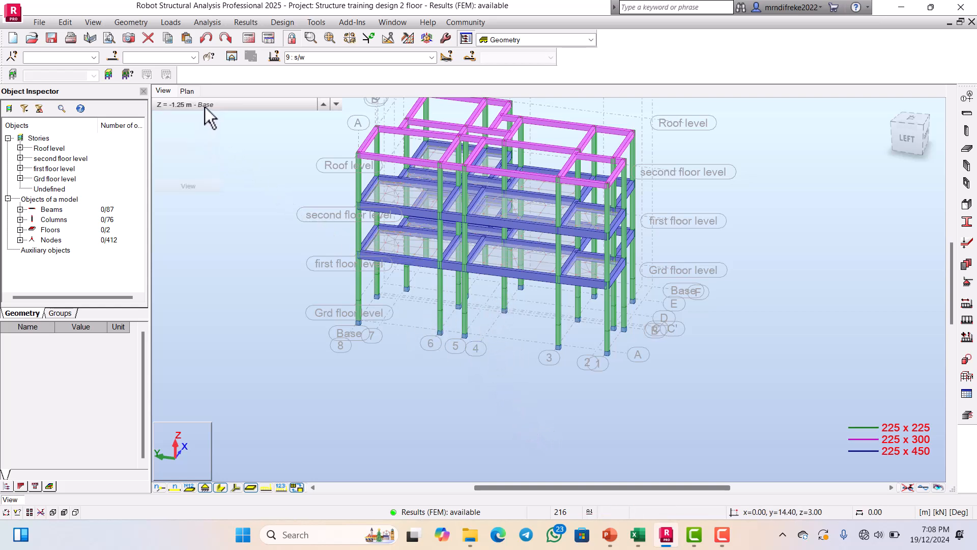
click(316, 106)
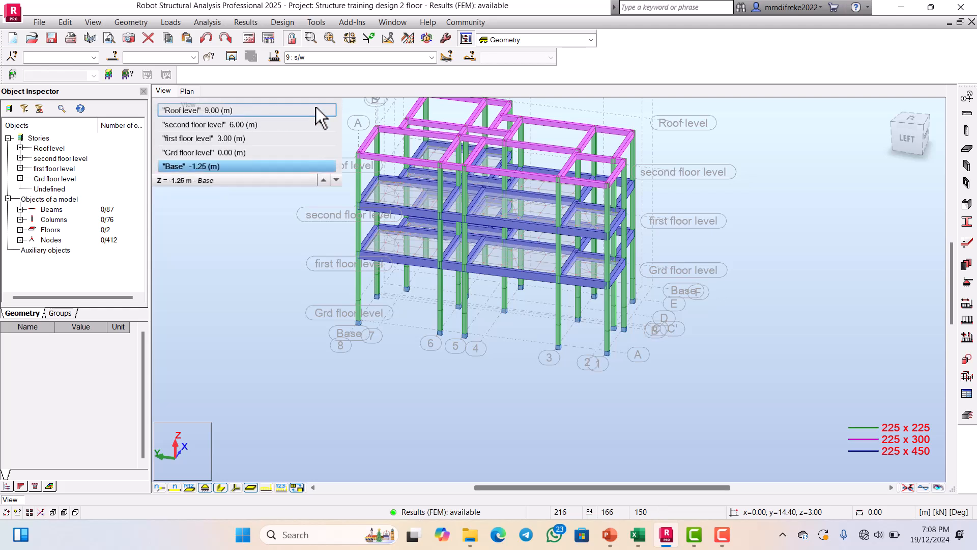
click(215, 179)
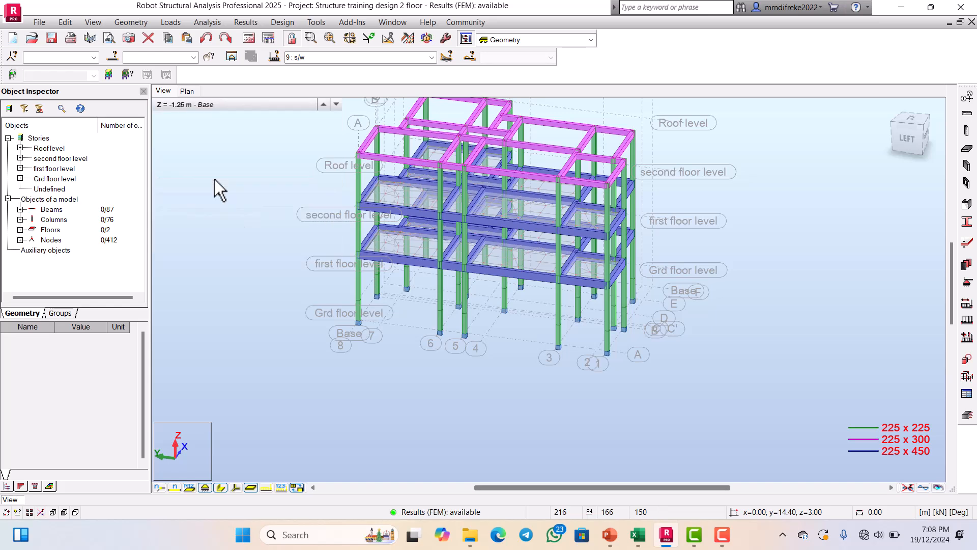
click(186, 91)
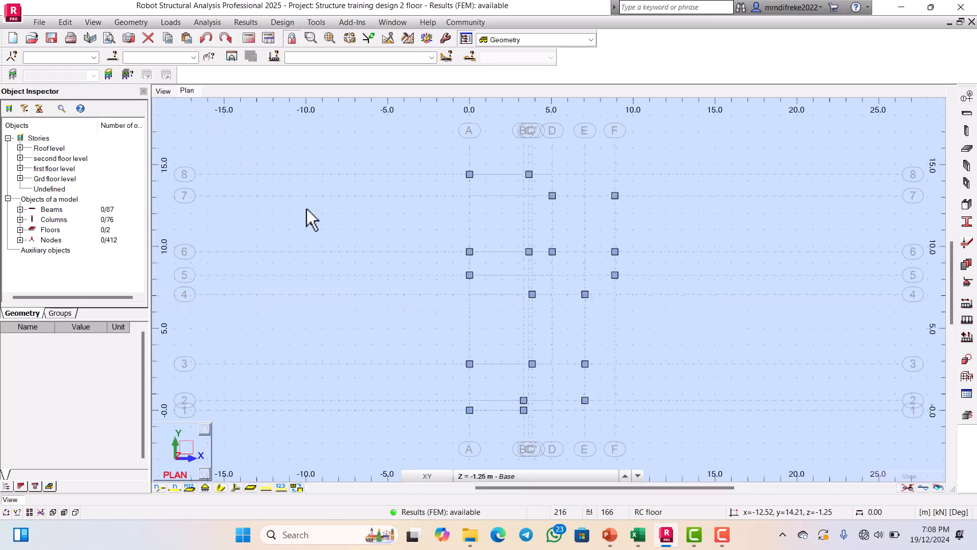
scroll(450, 264, down, 1)
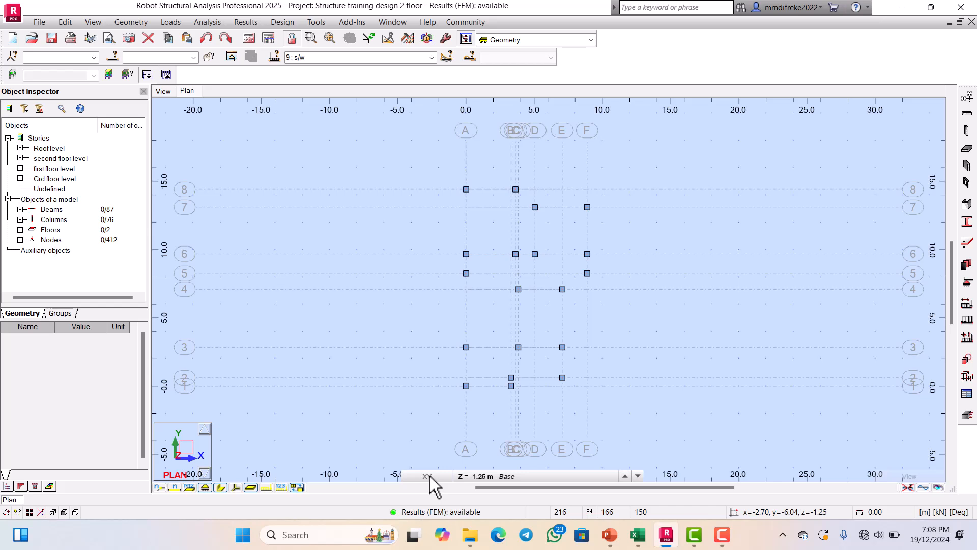
scroll(453, 255, down, 1)
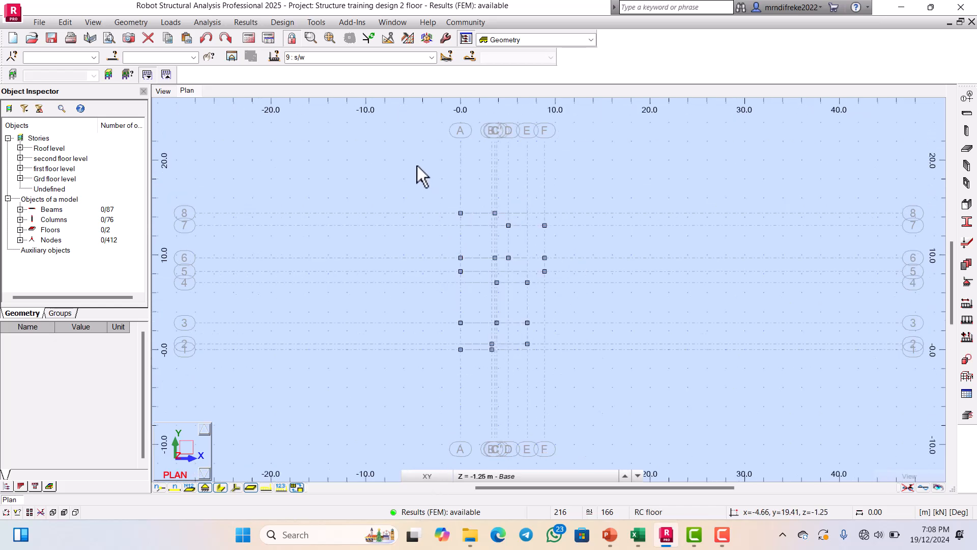
drag(416, 166, 615, 398)
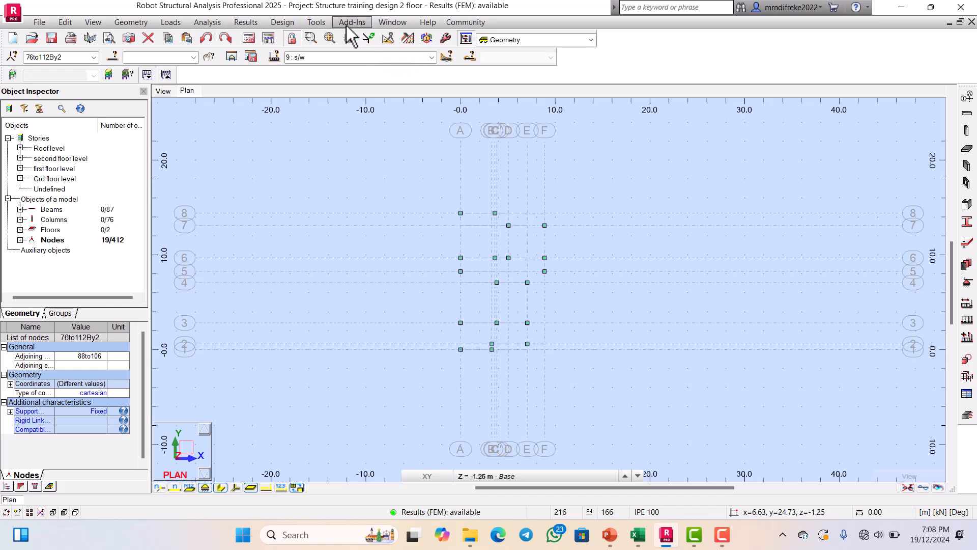
click(288, 22)
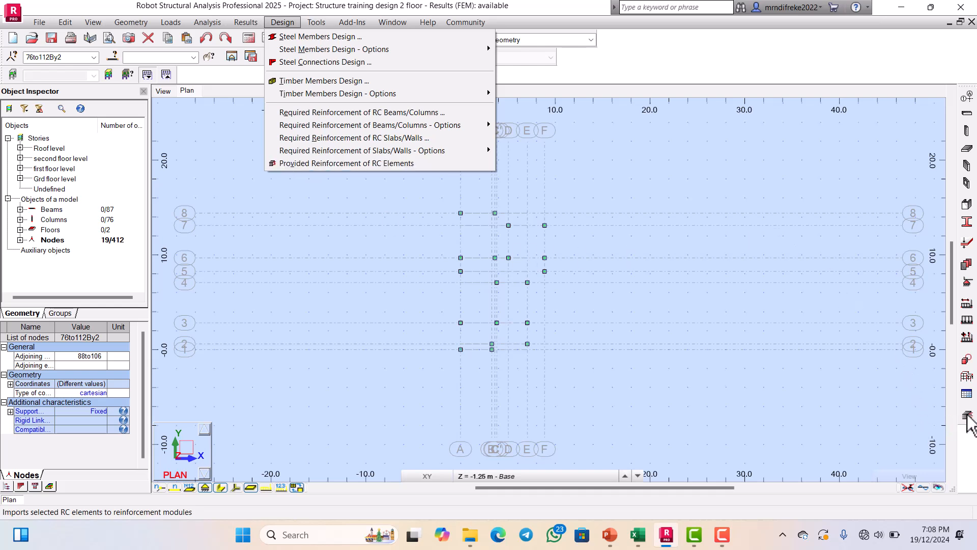
click(712, 193)
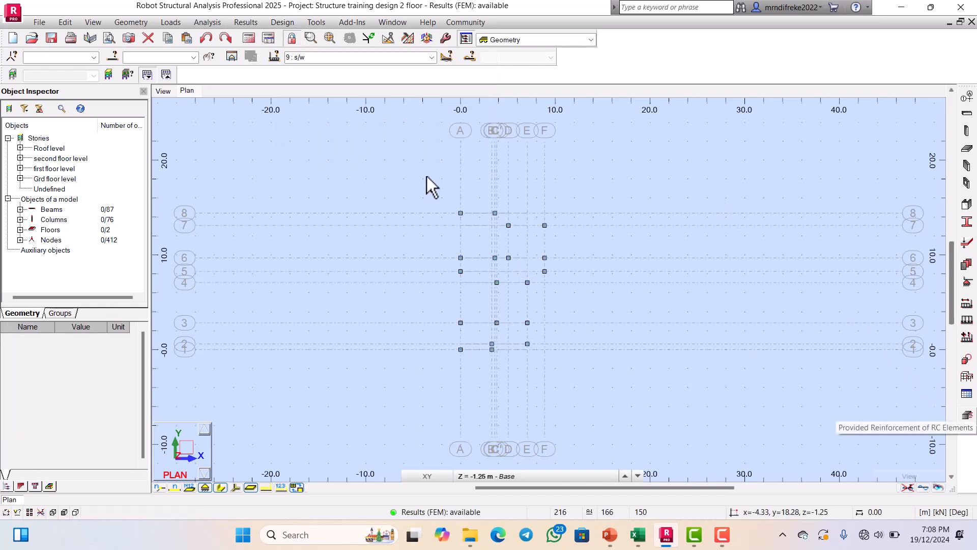
Send all base-level support nodes to provided reinforcement design as spread footings, using manual combinations 13 (ULS) and 14 (SLS).
drag(429, 172, 590, 377)
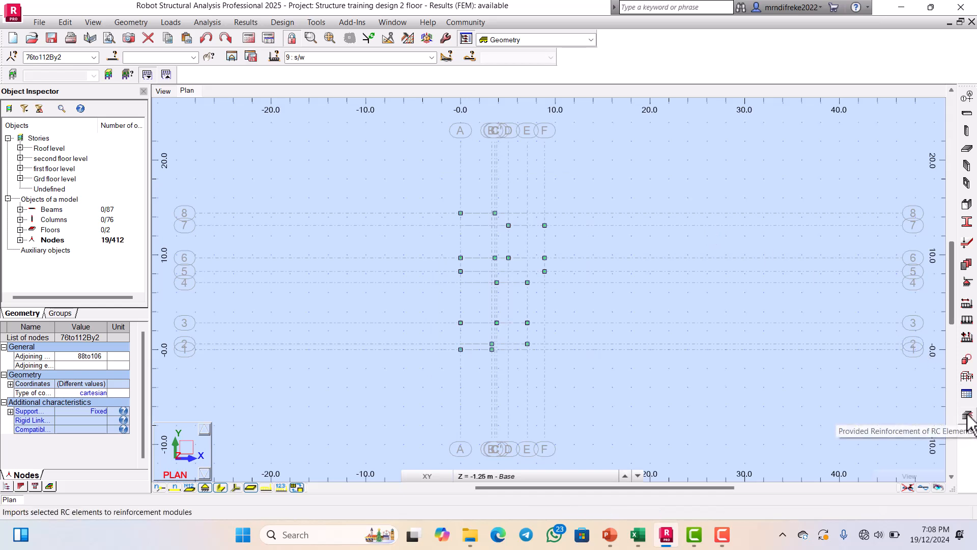
click(967, 416)
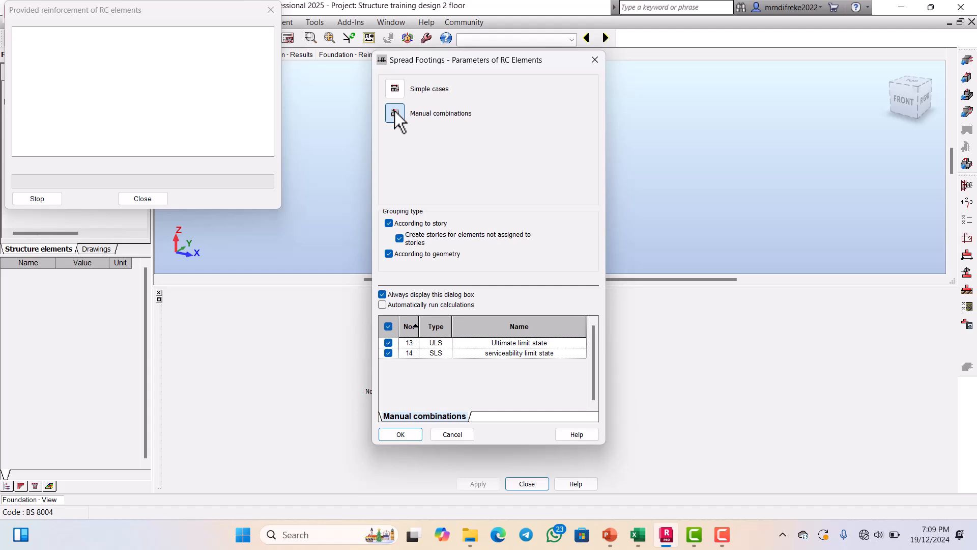
click(408, 433)
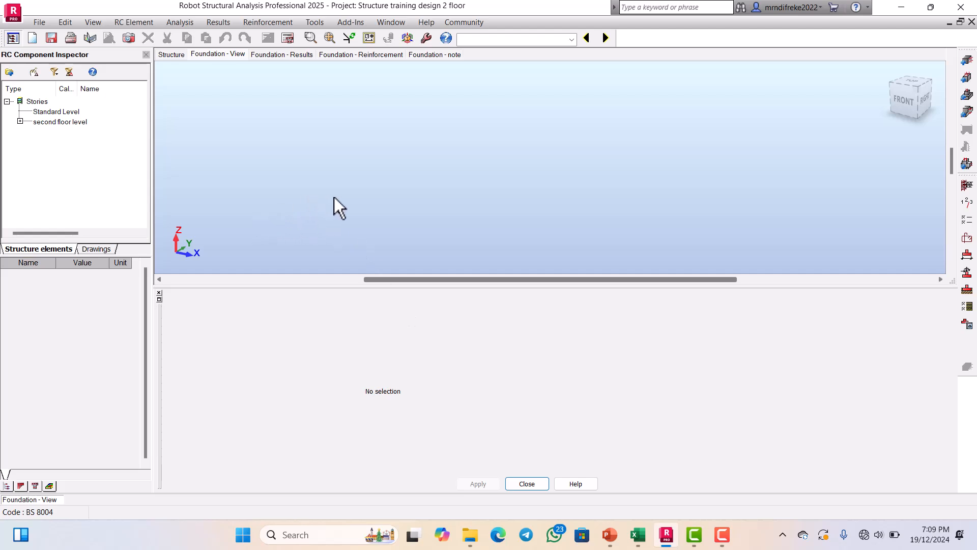
Open the Foundation76..112 component under the second floor level and examine its footing geometry in the 3D foundation view.
click(20, 121)
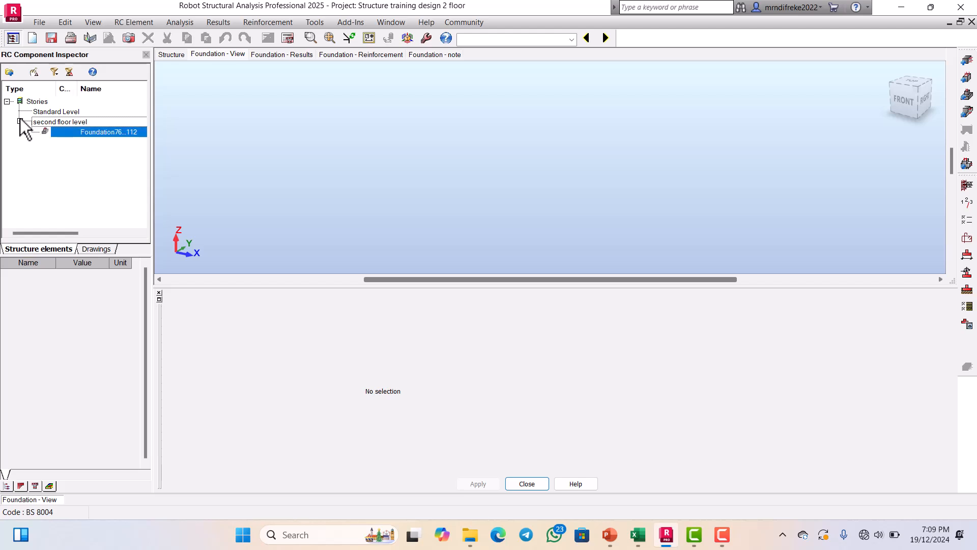
click(98, 131)
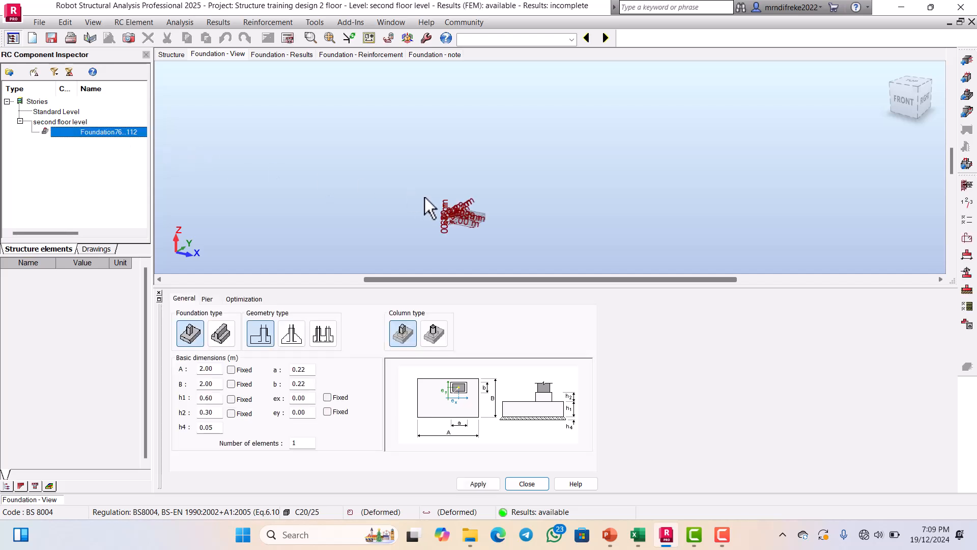
scroll(445, 213, up, 5)
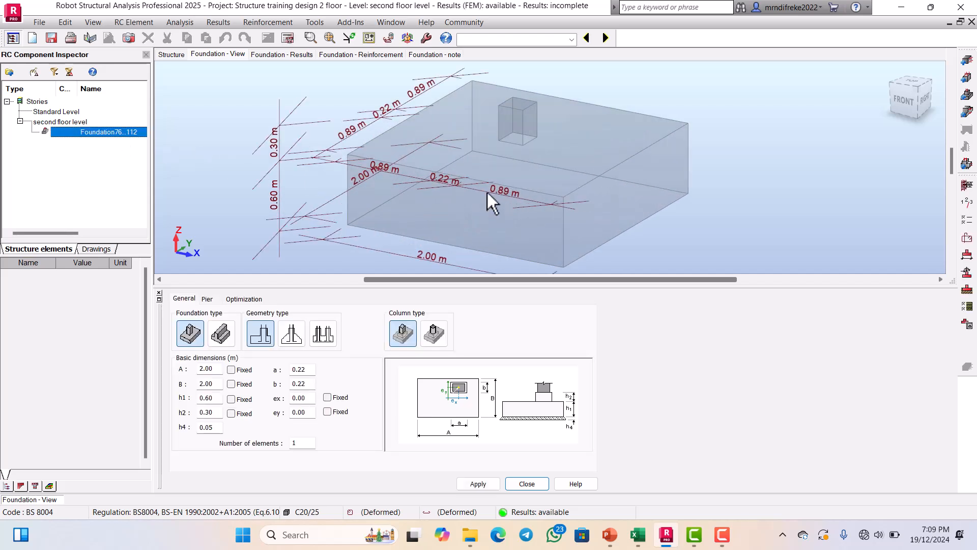
scroll(458, 168, up, 3)
scroll(478, 183, down, 2)
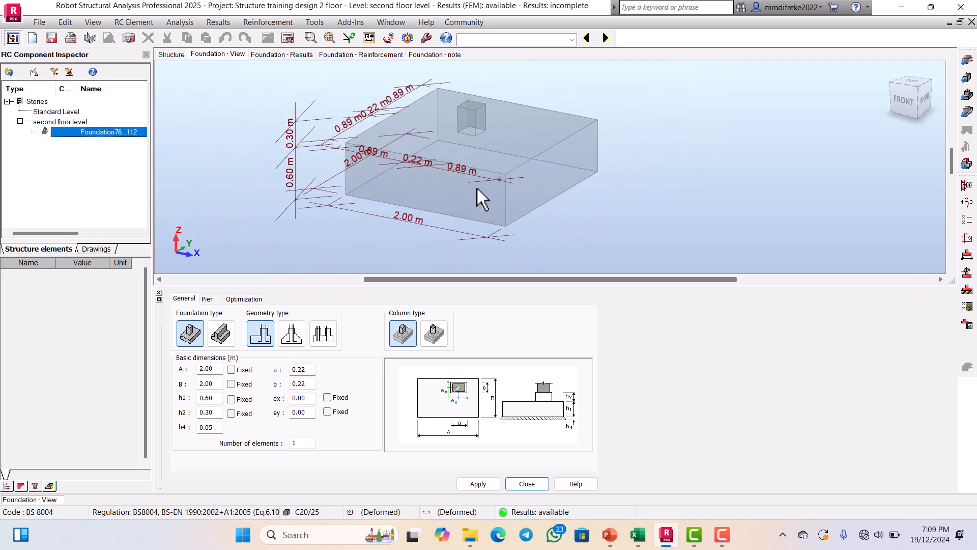
scroll(466, 177, up, 3)
scroll(476, 165, down, 1)
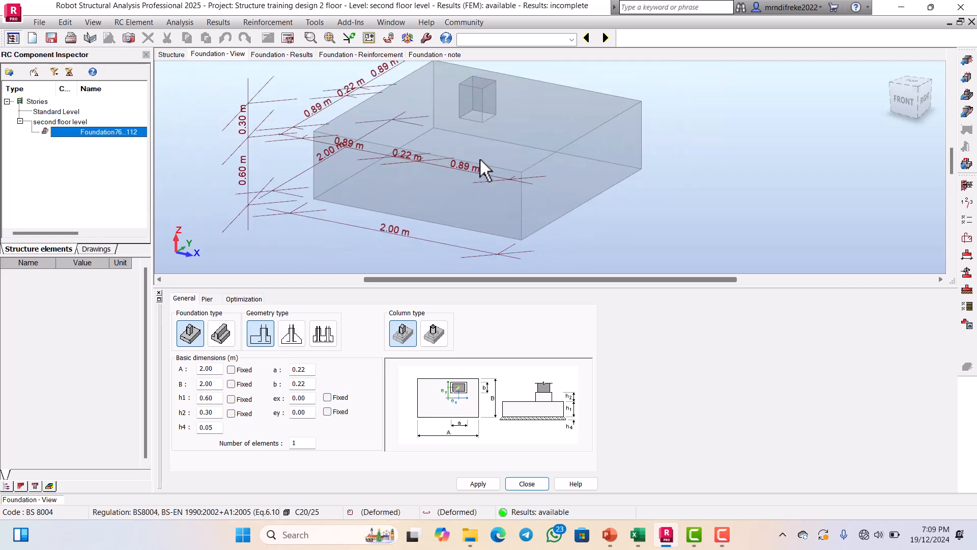
Set the foundation's plan dimensions A and B to 1.5 m and its thickness h1 to 0.45 m.
scroll(445, 157, up, 1)
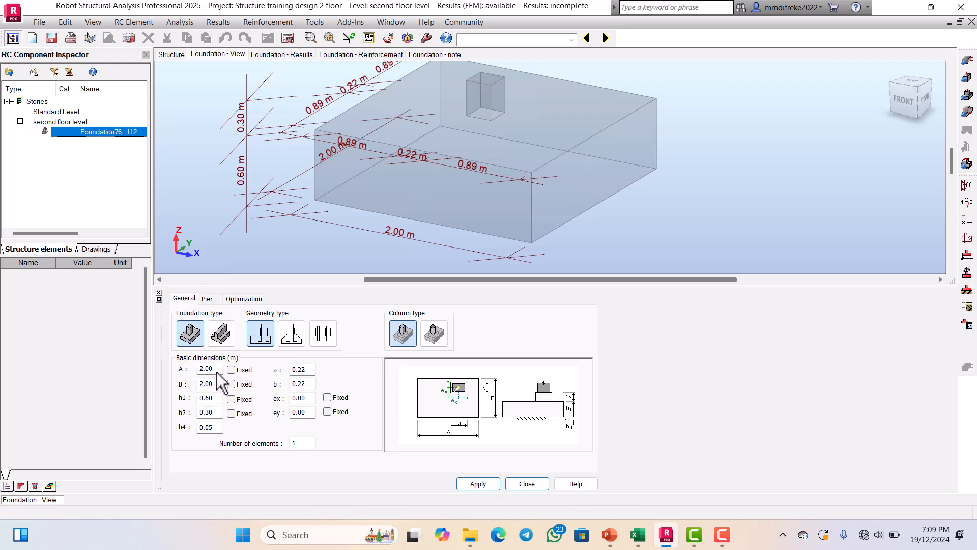
drag(218, 370, 198, 370)
text(1)
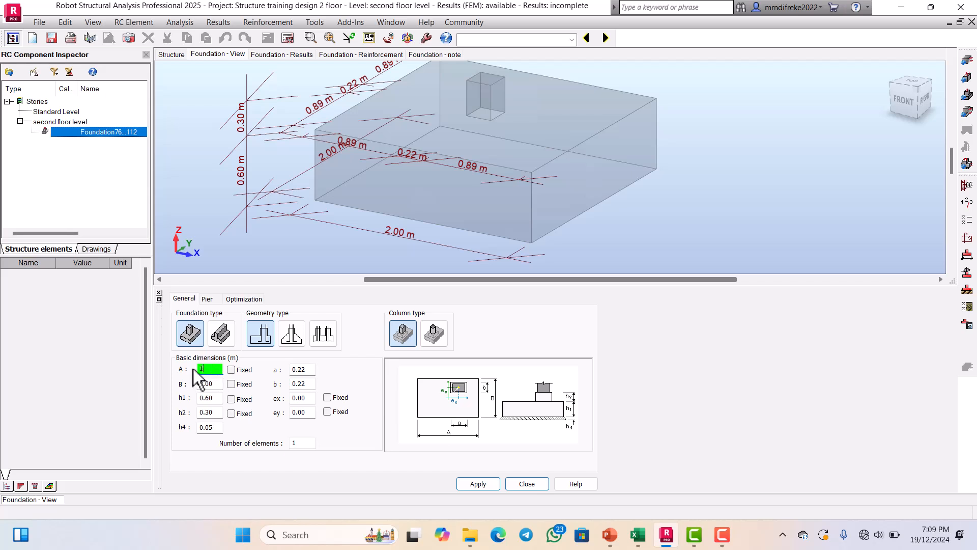
text(.5)
key(Tab)
text(1)
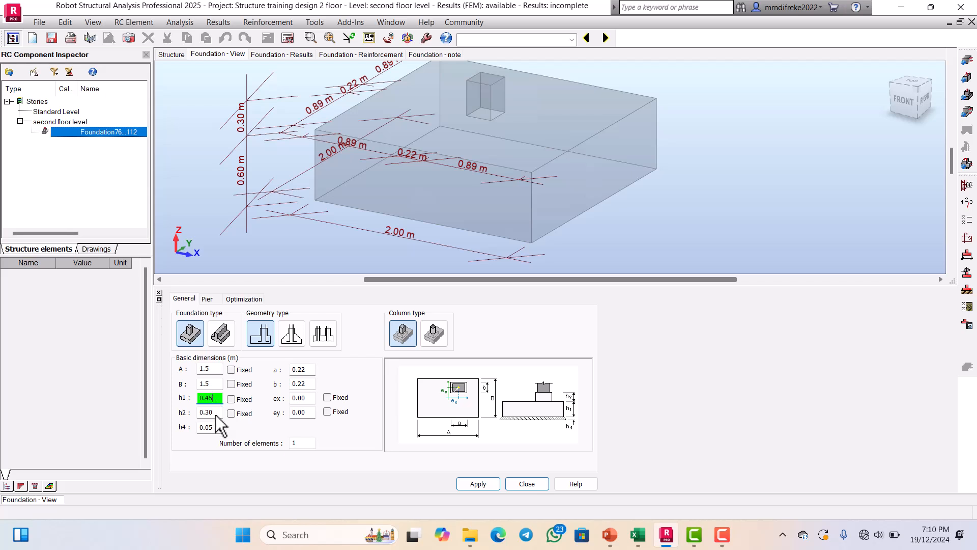
Set the foundation's pier height h2 to 0.75 m and the blinding thickness h4 to 0.075 m.
click(216, 414)
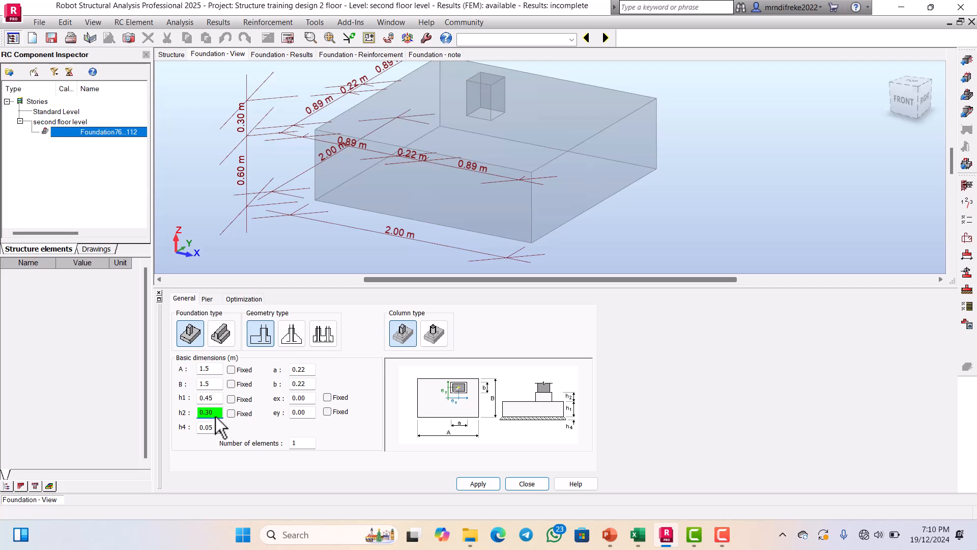
key(BackSpace)
text(75)
click(221, 427)
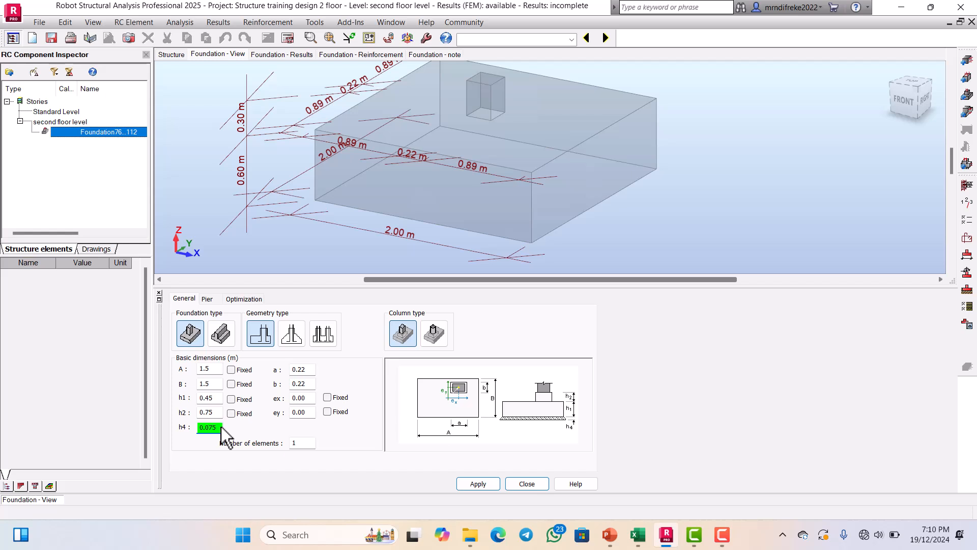
Set the column dimensions a and b and the pier dimensions a' and b' to 0.225 m each.
click(211, 300)
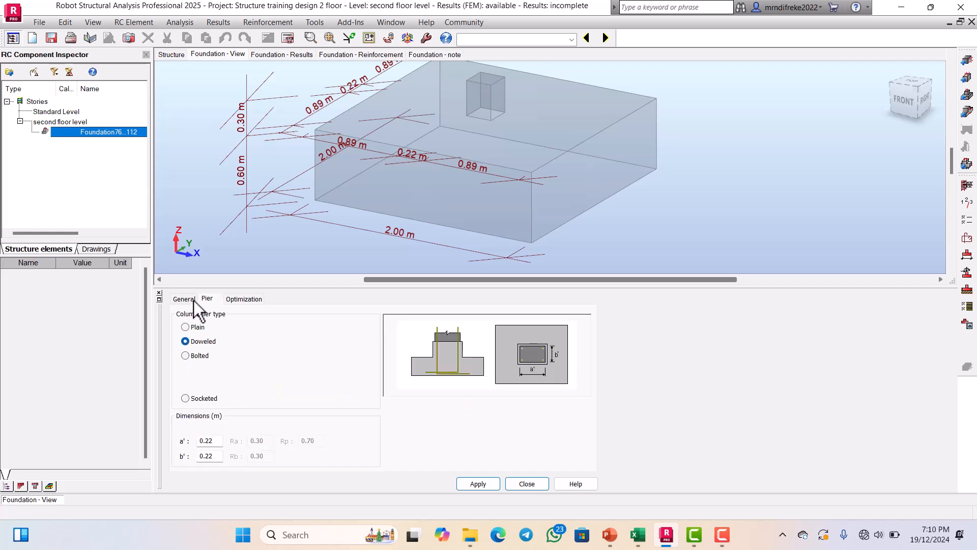
click(191, 300)
click(307, 370)
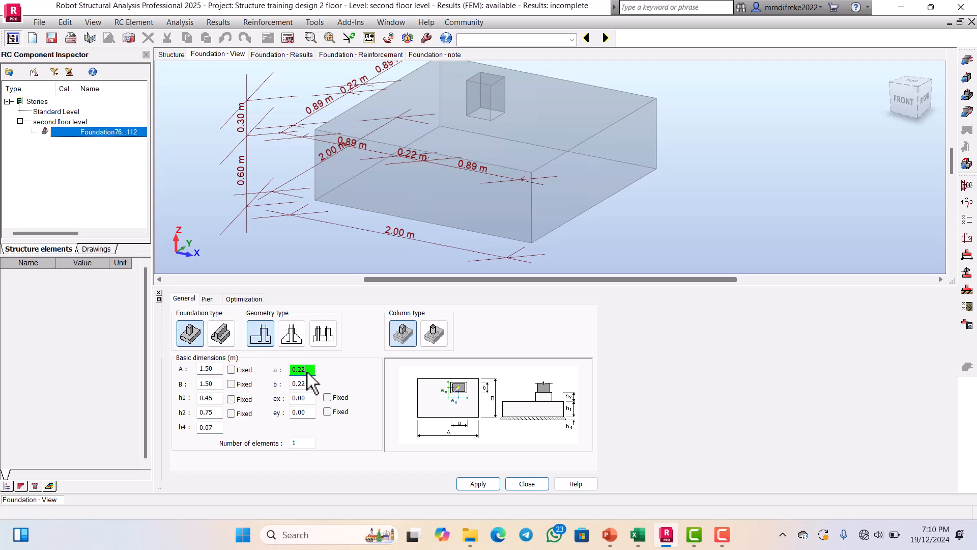
text(5)
click(308, 385)
text(5)
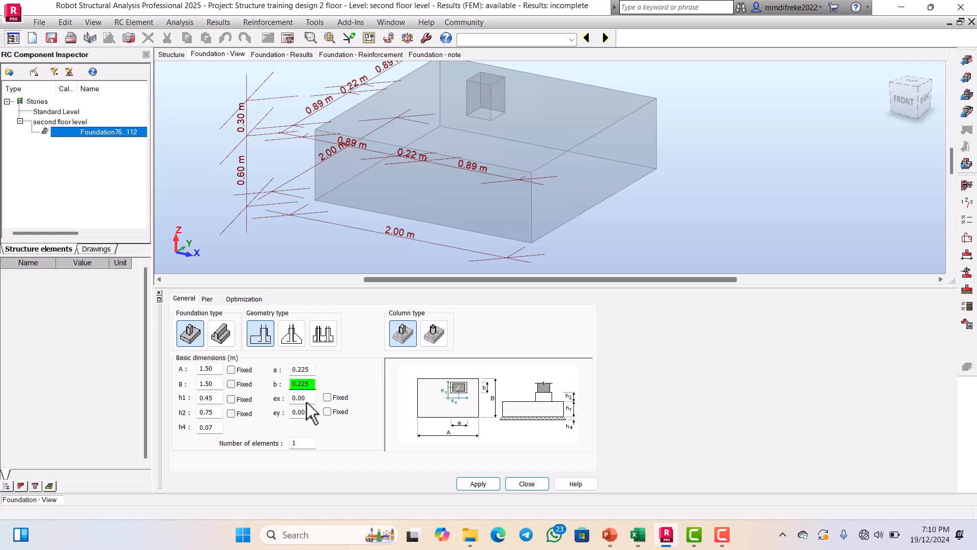
click(207, 299)
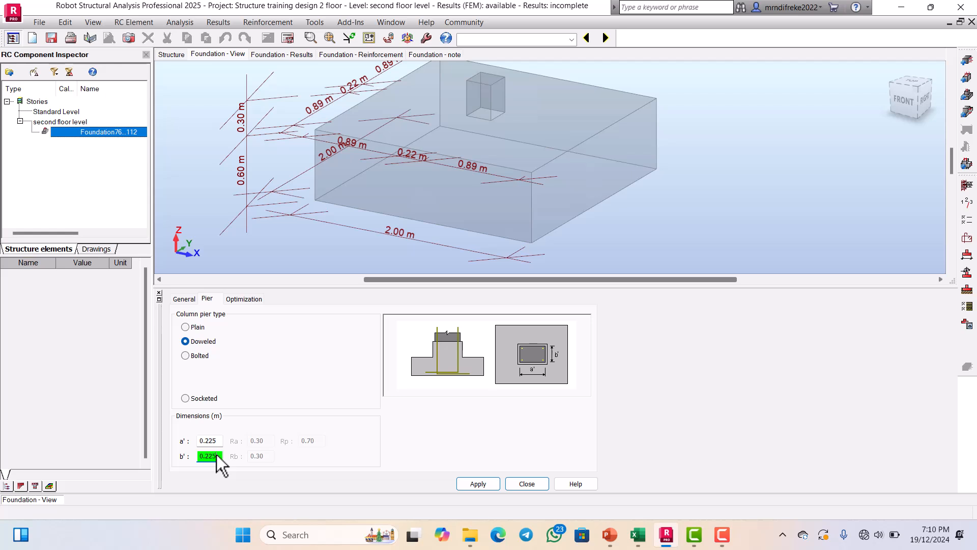
Enable an optimization step of 0.10 m for the foundation and apply the geometry settings.
click(241, 299)
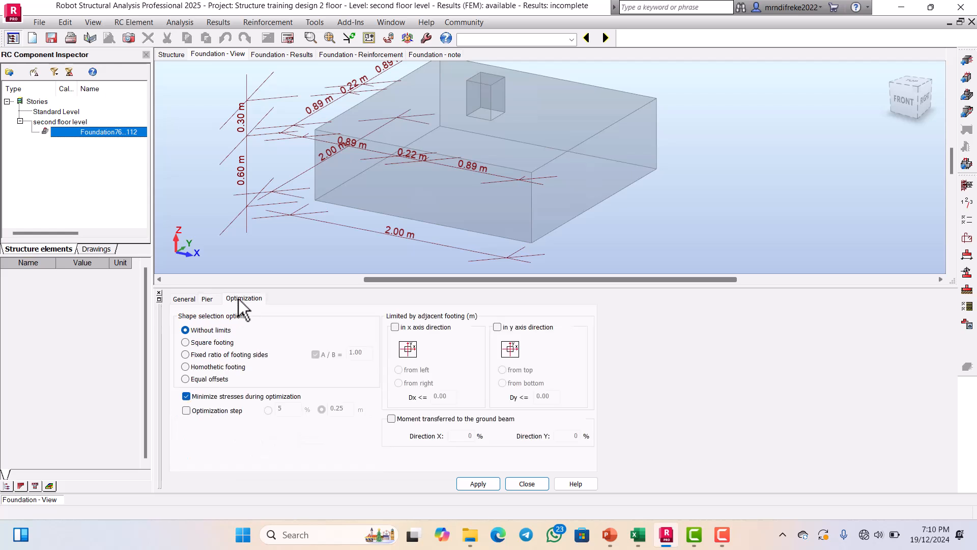
click(195, 410)
click(487, 485)
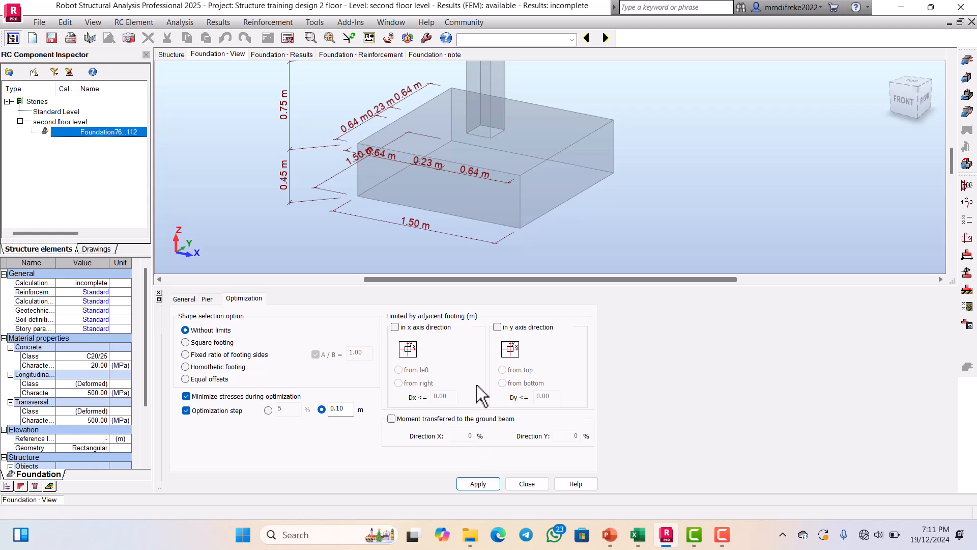
In the story parameters, choose environment class XC1 and structure class S4.
click(968, 202)
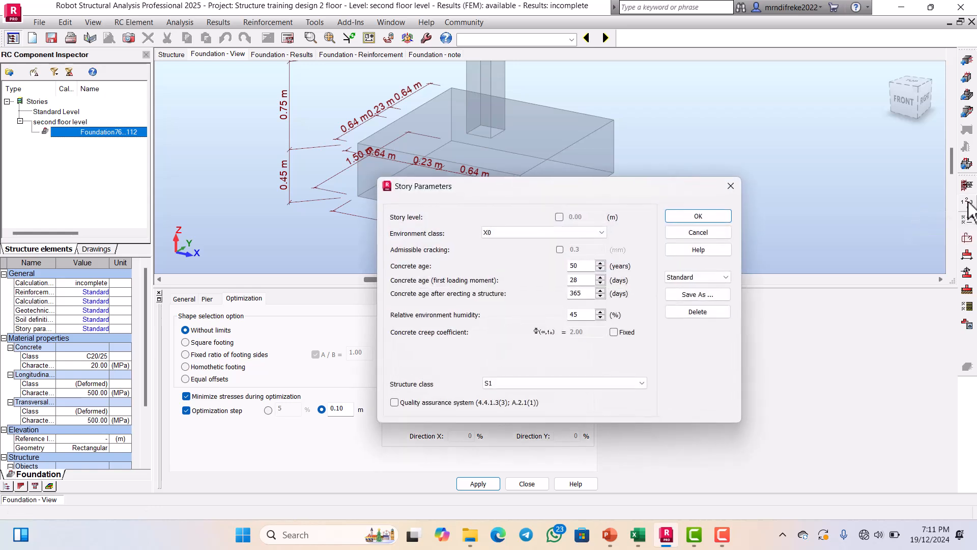
click(601, 233)
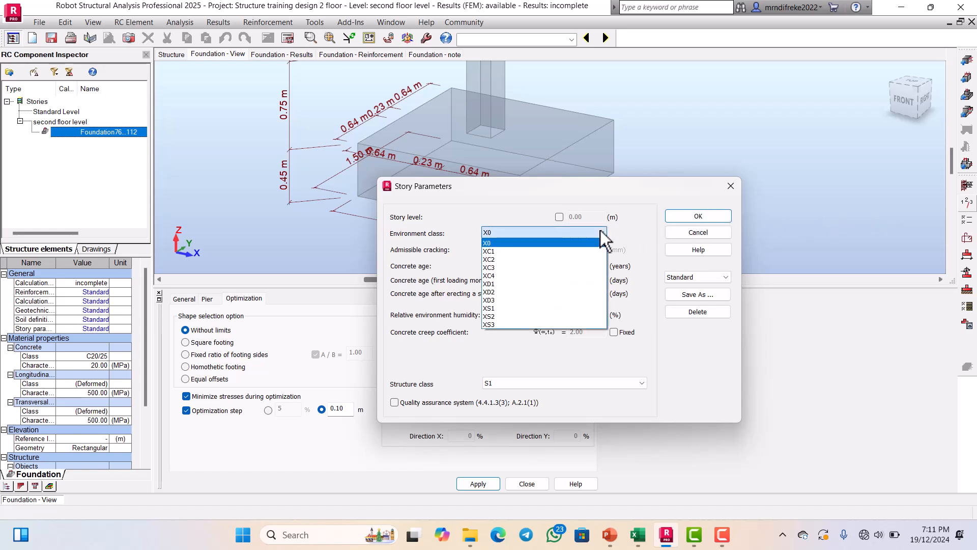
click(495, 252)
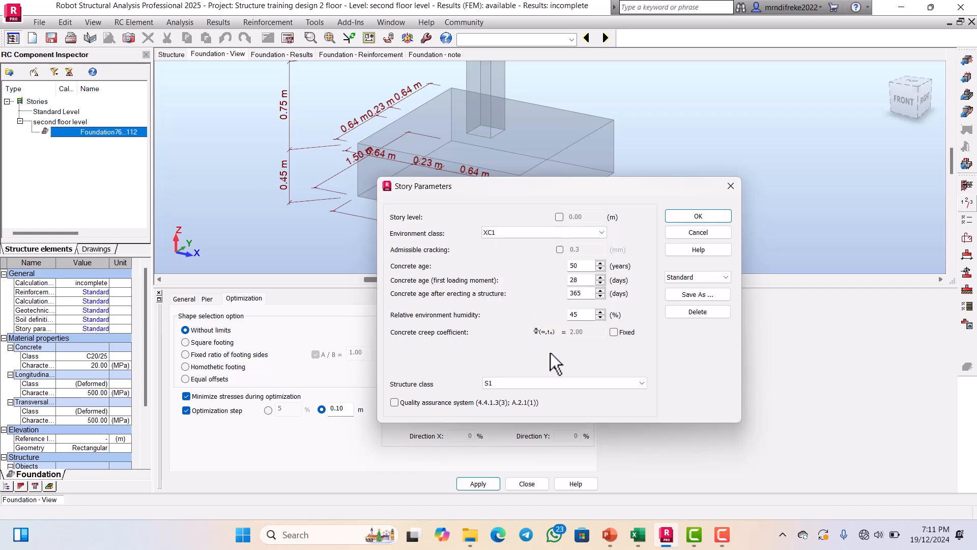
click(522, 382)
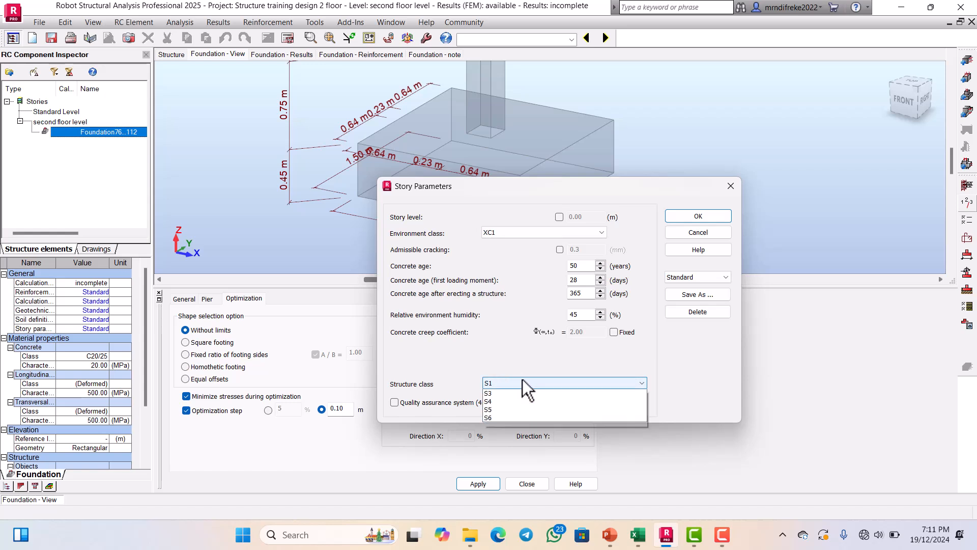
click(510, 418)
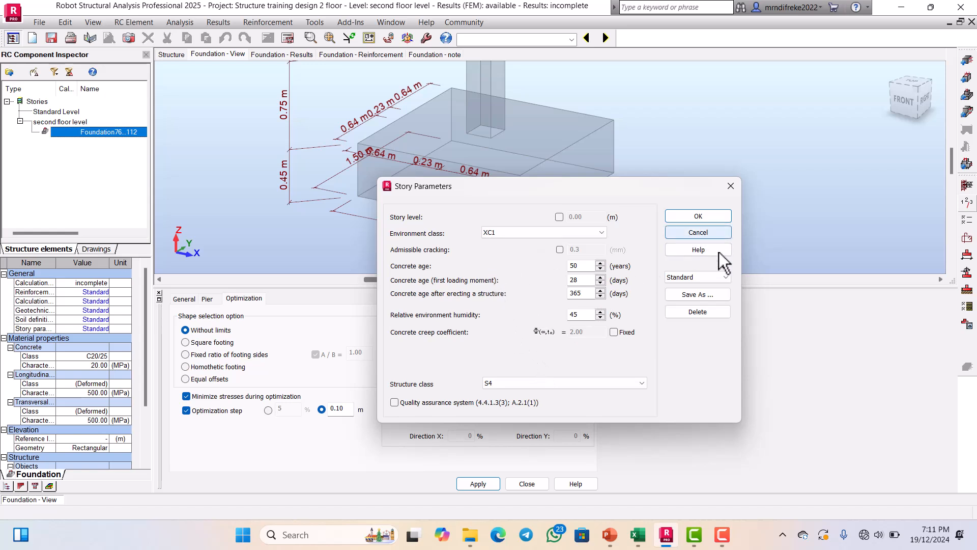
Save the story parameters as a new set named 16 and accept them for the foundation.
click(711, 294)
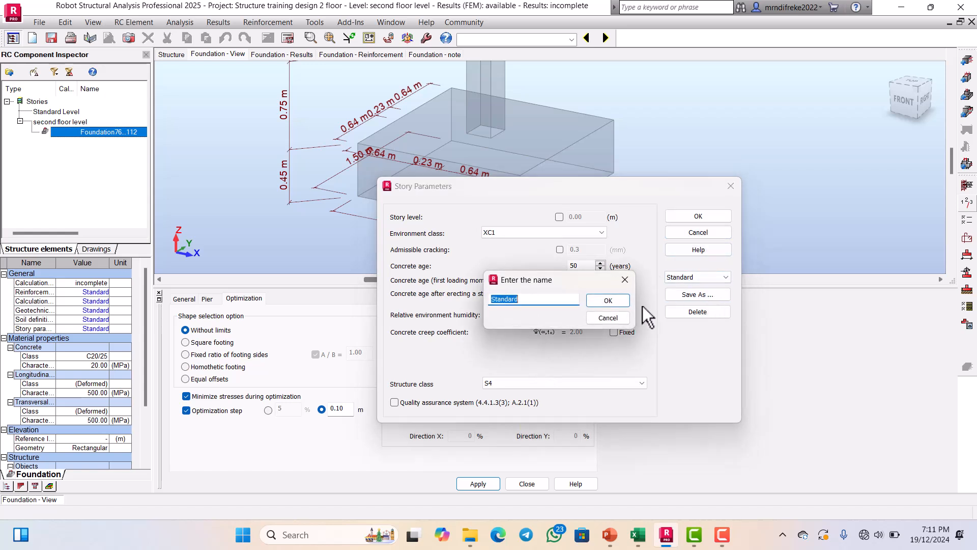
click(515, 300)
key(BackSpace)
text(16)
click(607, 300)
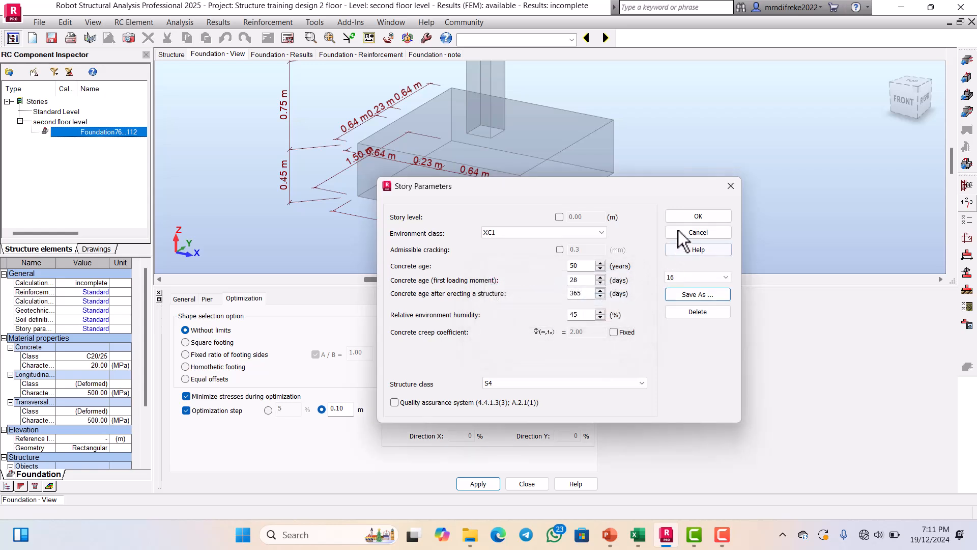
click(694, 218)
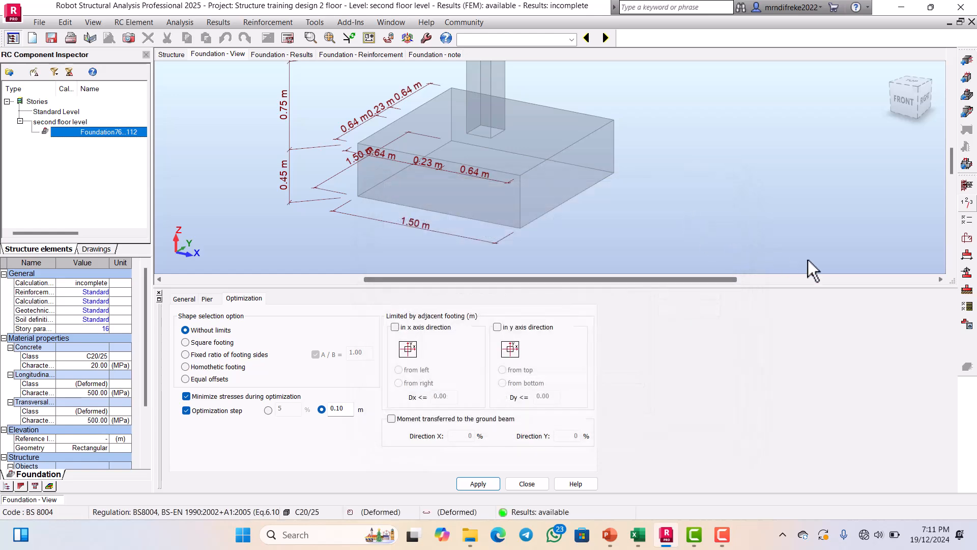
In the calculation options, set the covers c1 and c2 to 40 mm and accept the existing cover deviations.
click(967, 221)
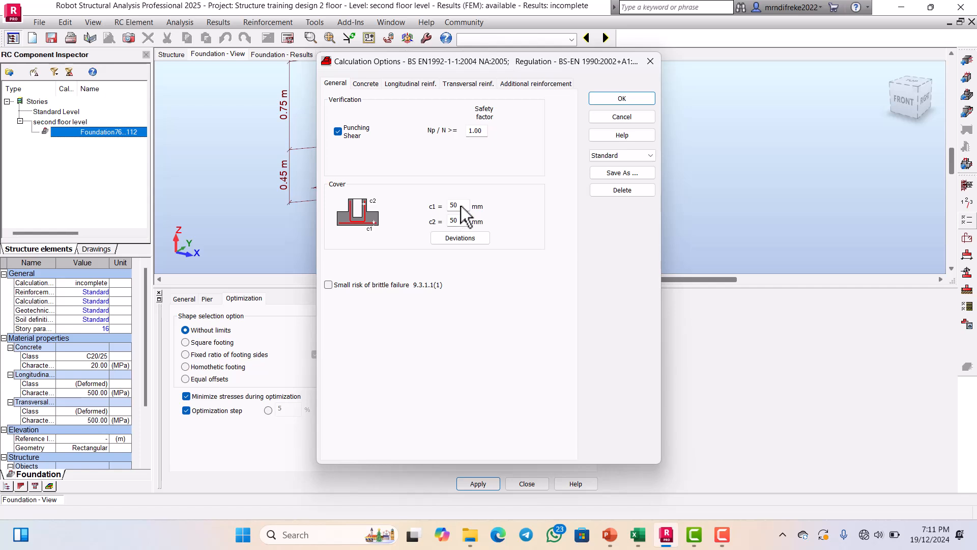
drag(462, 202, 430, 209)
key(BackSpace)
text(40)
drag(459, 224, 432, 222)
text(40)
click(460, 238)
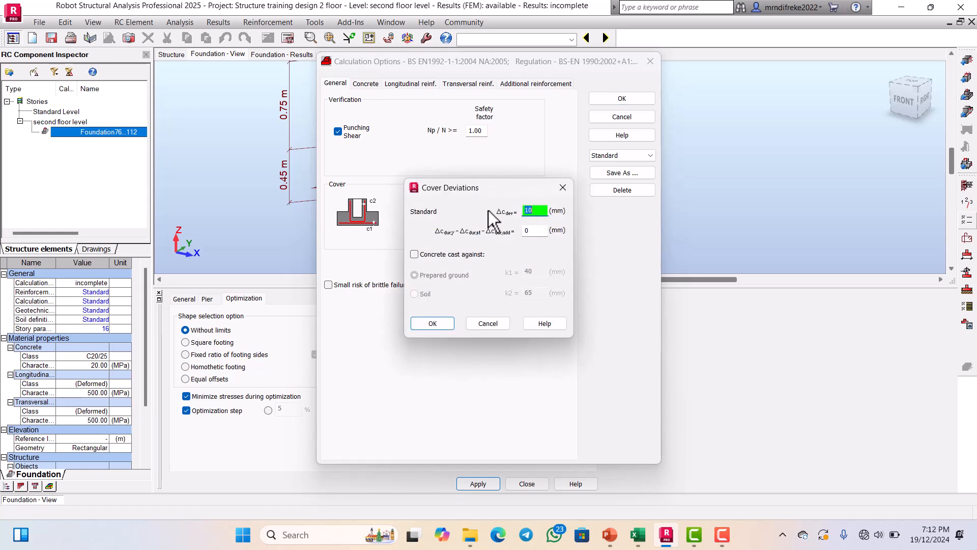
click(437, 324)
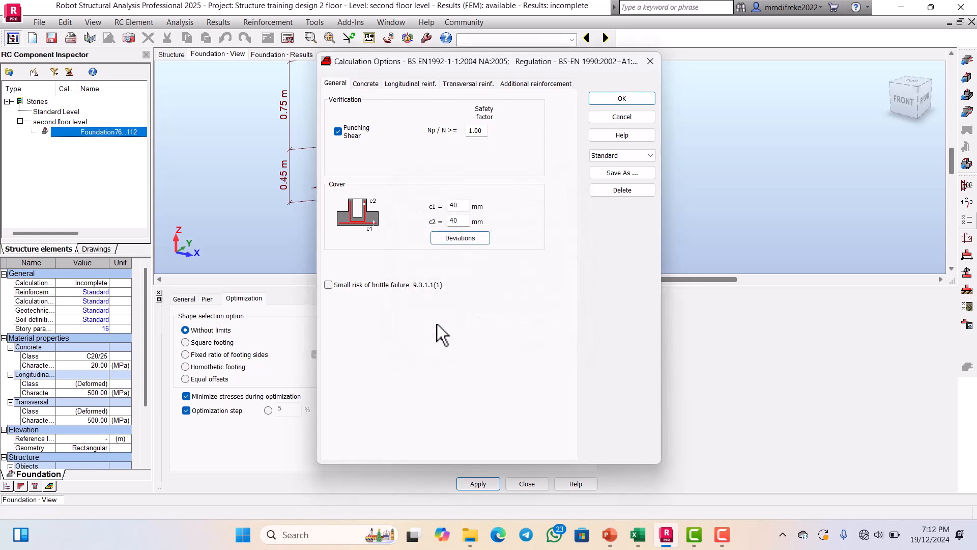
Choose C20/25 as the concrete for the foundation calculation.
click(366, 83)
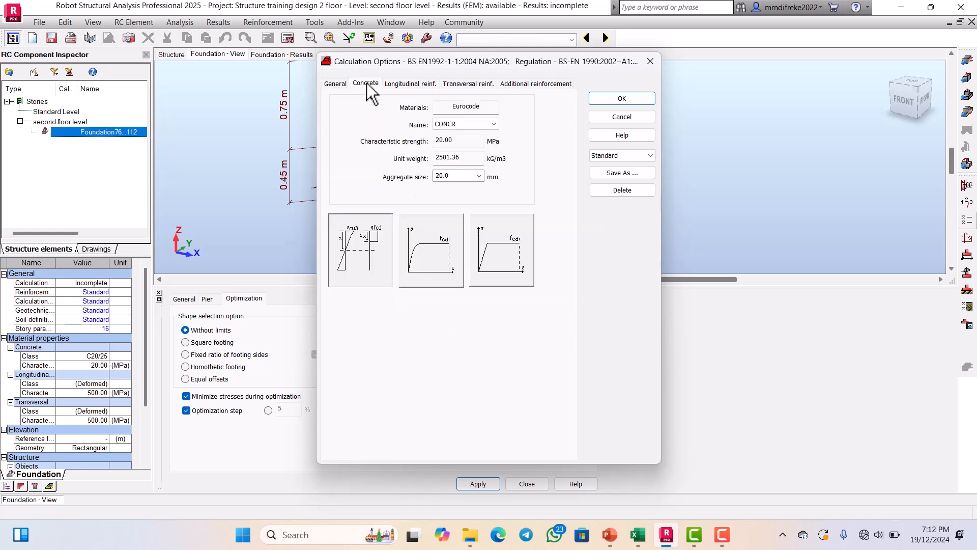
click(490, 123)
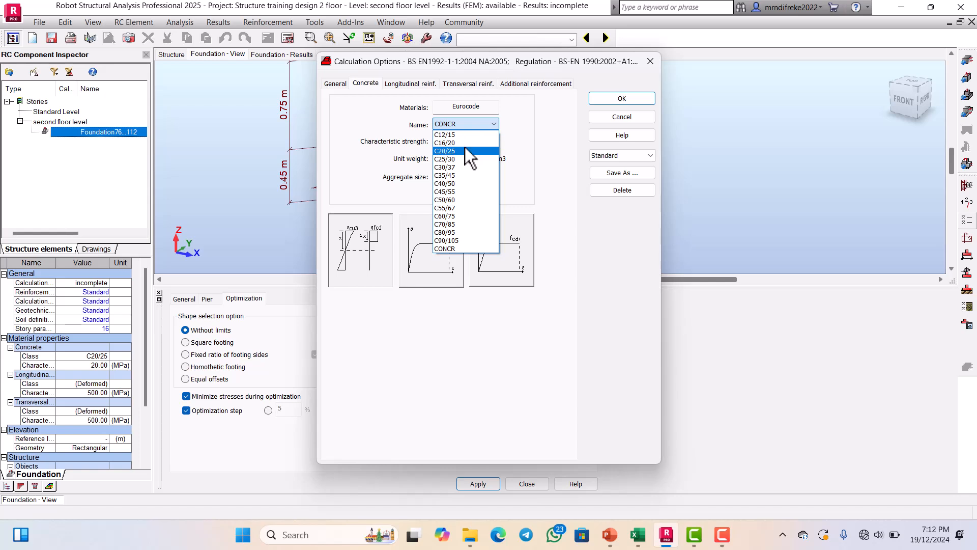
click(463, 151)
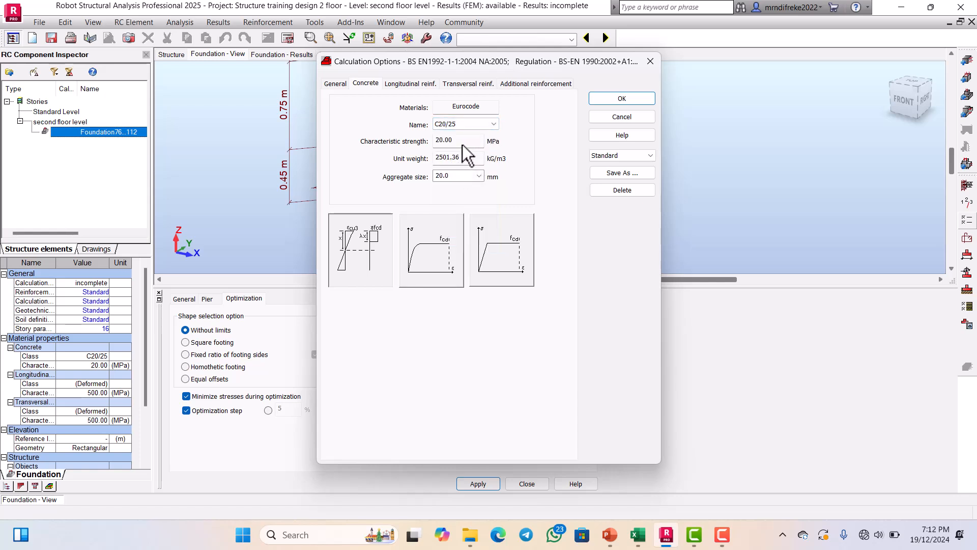
Set the longitudinal reinforcement to grade B500A, B or C with ductility class C.
click(414, 84)
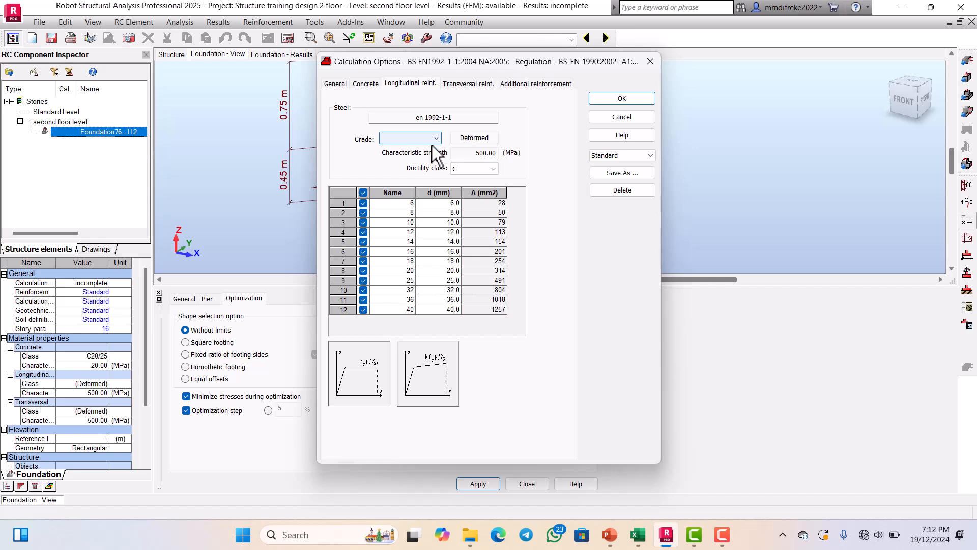
click(436, 135)
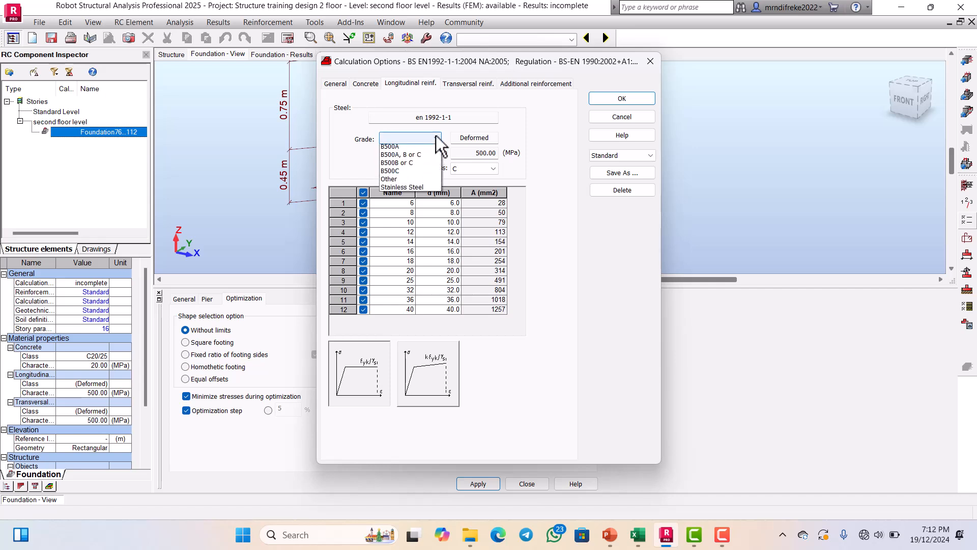
click(409, 157)
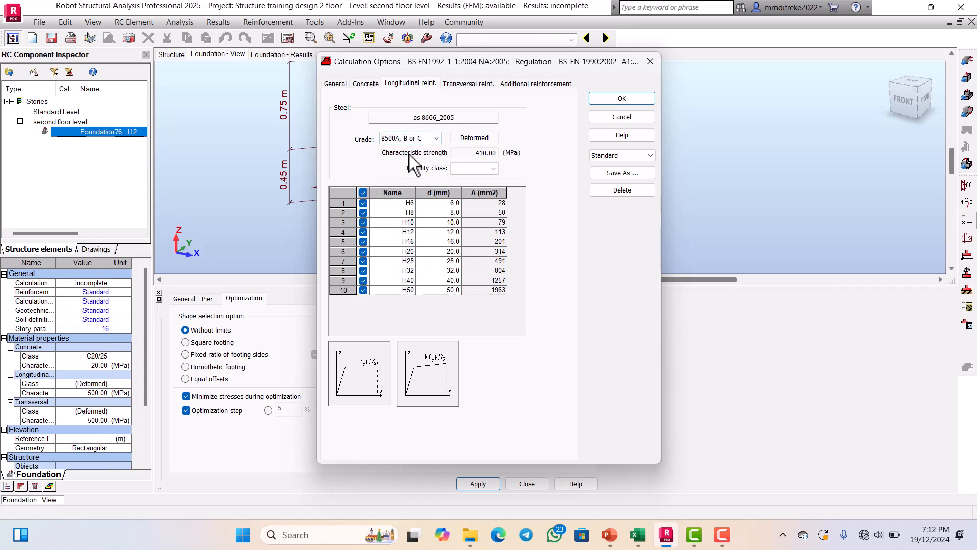
click(486, 169)
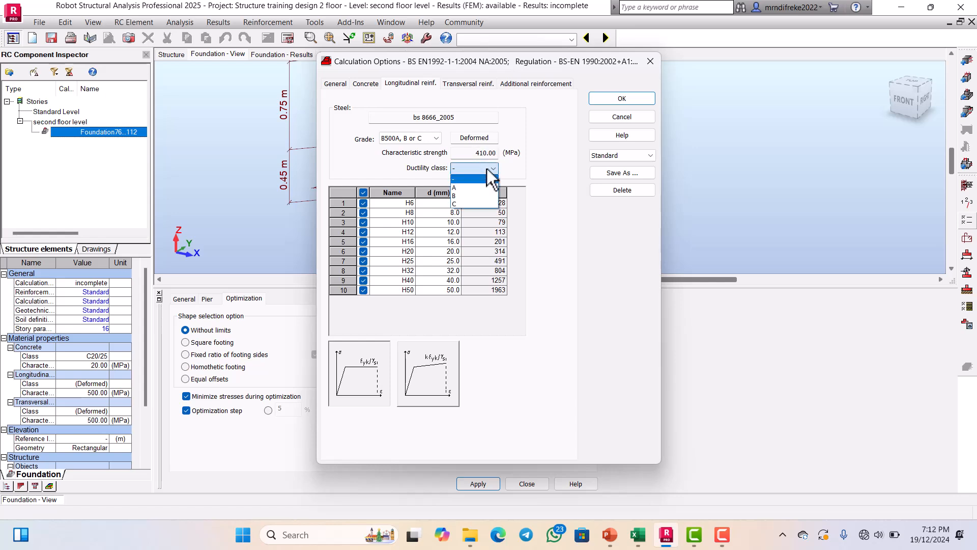
click(464, 202)
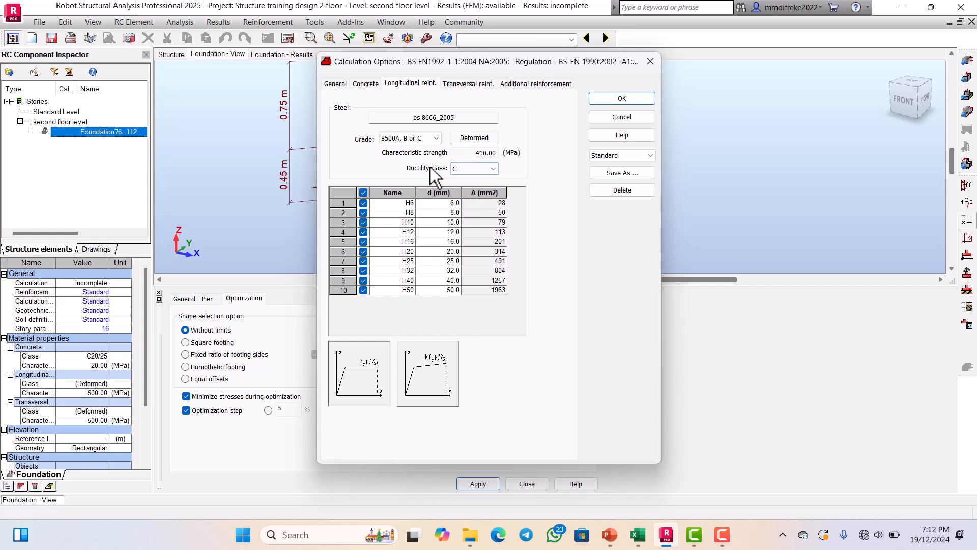
Switch to the concrete cover workbook in Excel, read the Eurocode steel ductility class definitions, and return to Robot Structural Analysis.
click(637, 535)
scroll(451, 305, down, 7)
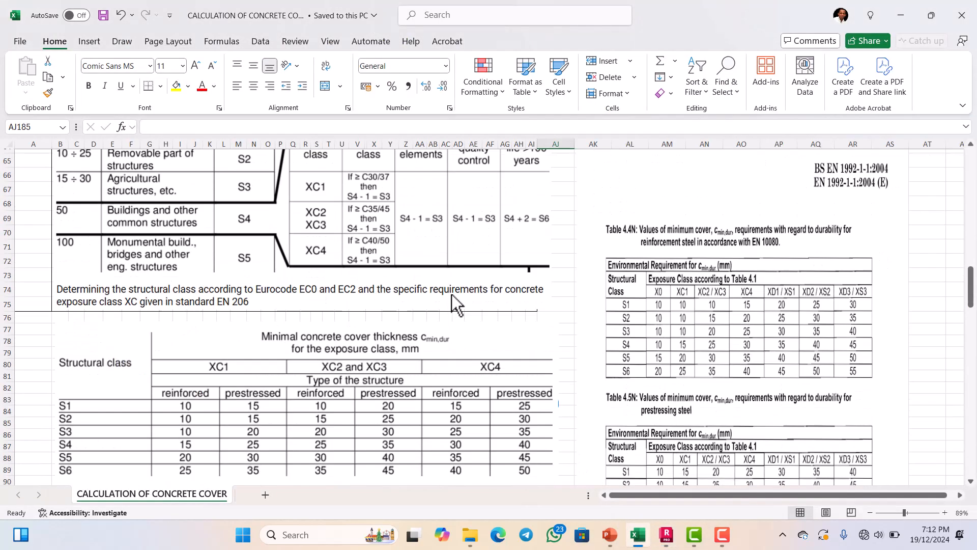
scroll(454, 306, down, 6)
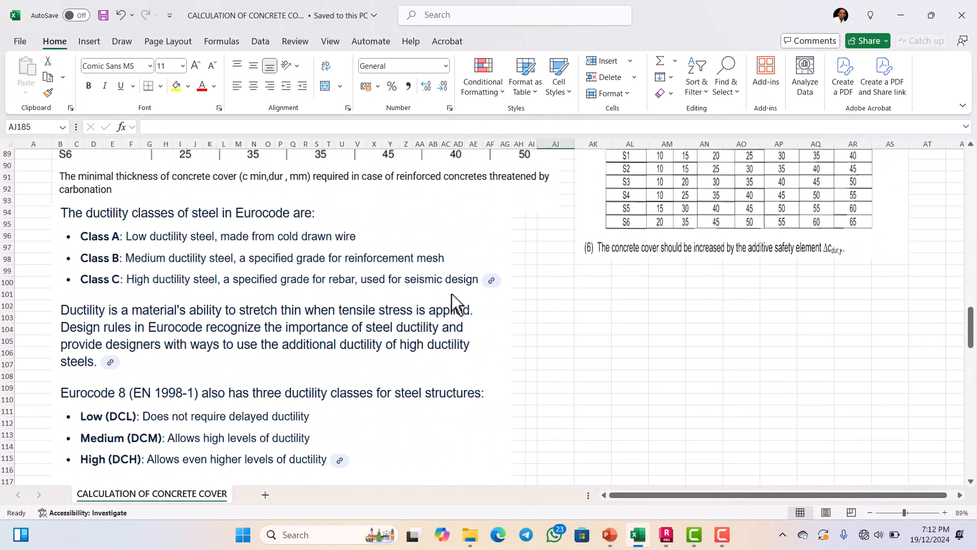
scroll(443, 305, up, 2)
scroll(157, 290, up, 1)
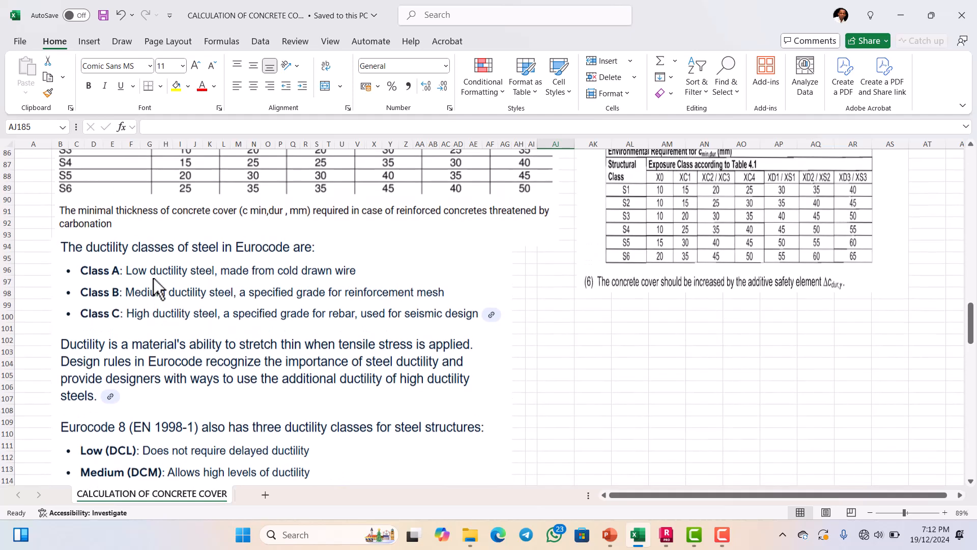
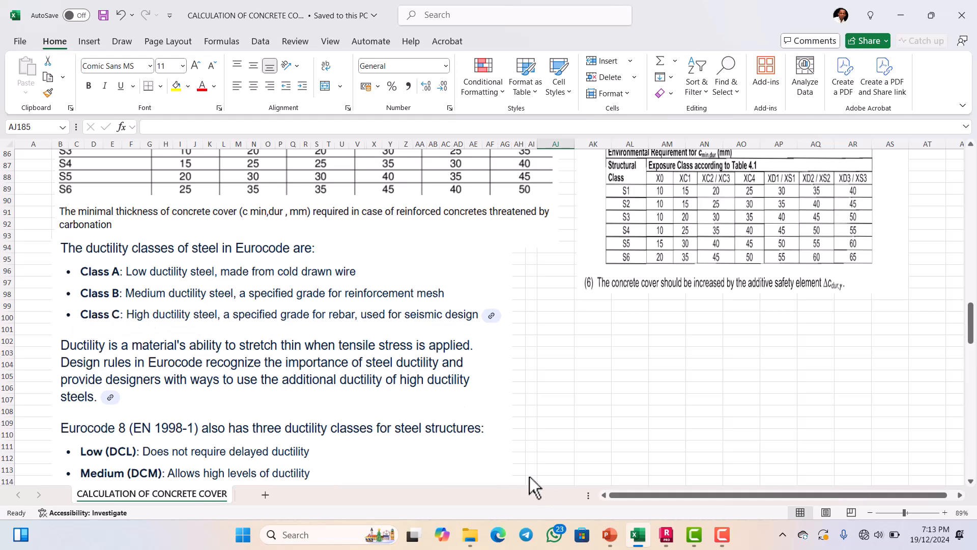
click(668, 539)
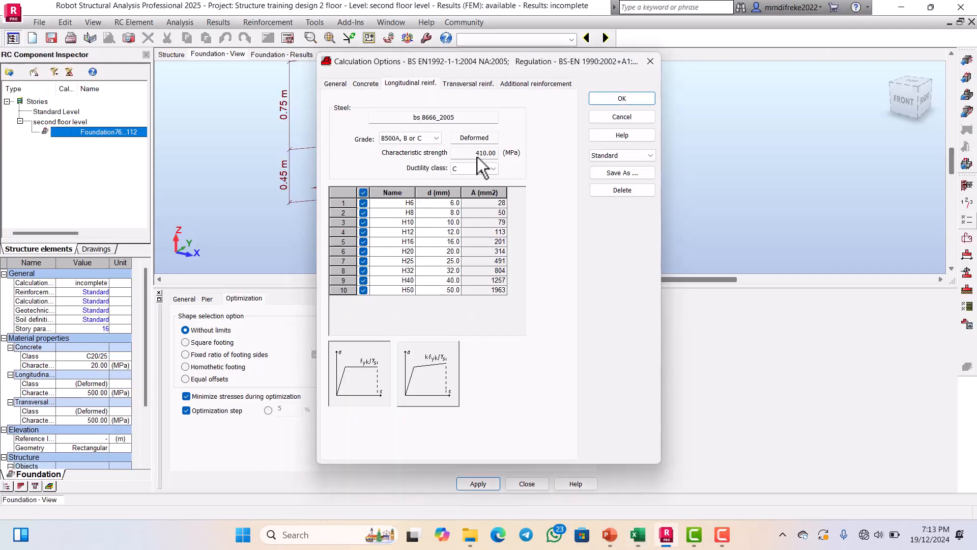
Restrict the longitudinal reinforcement of the foundation to H16 bars only.
click(363, 191)
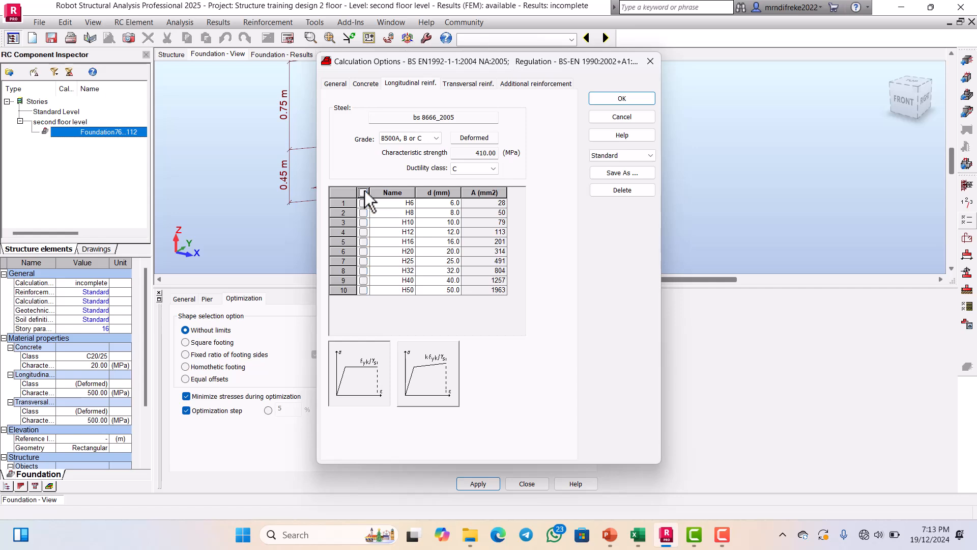
click(363, 242)
Set the transversal reinforcement to grade B500A, B or C and allow only H12 bars.
click(460, 84)
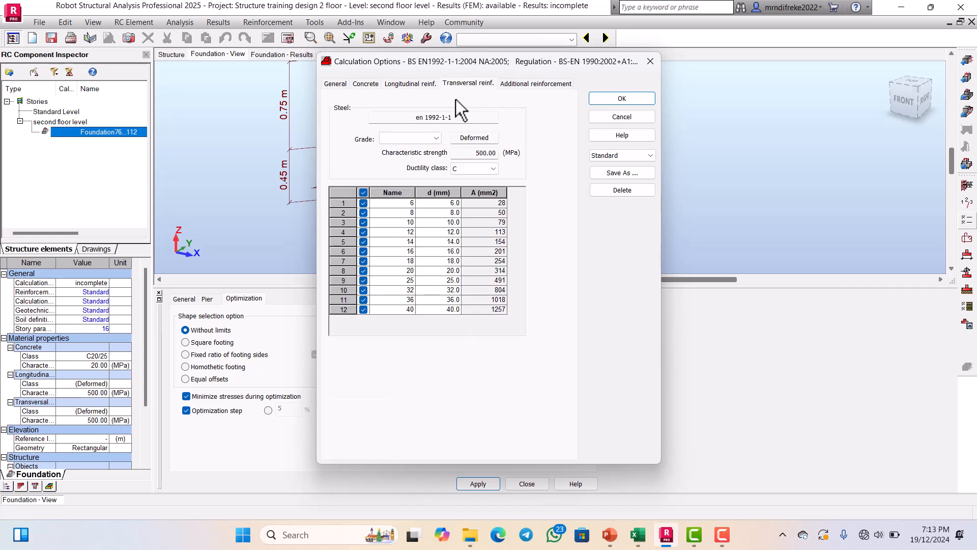
click(363, 193)
click(418, 138)
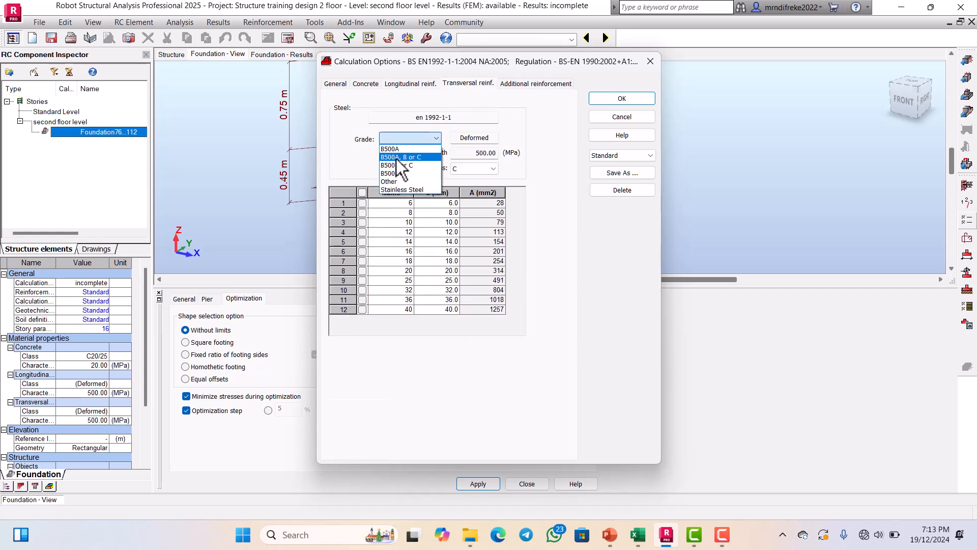
click(402, 157)
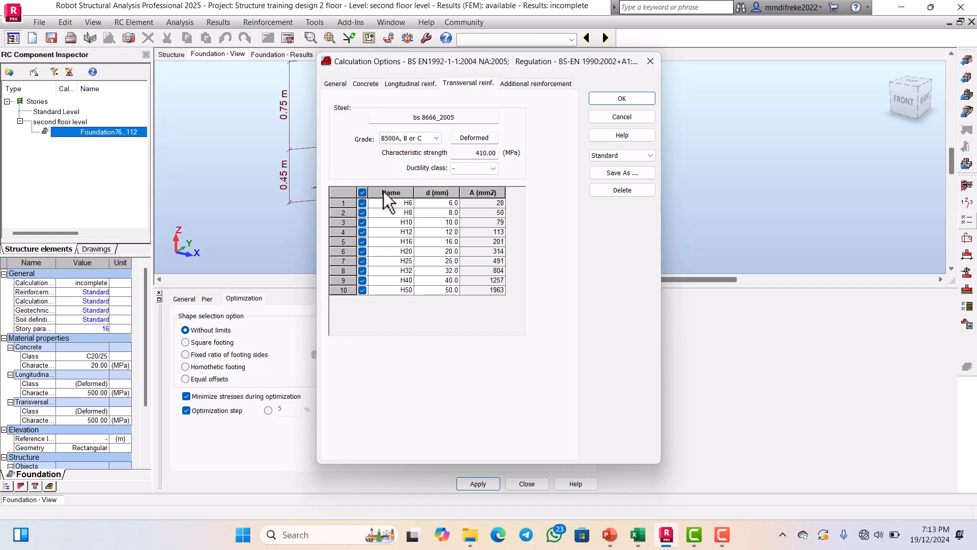
click(363, 193)
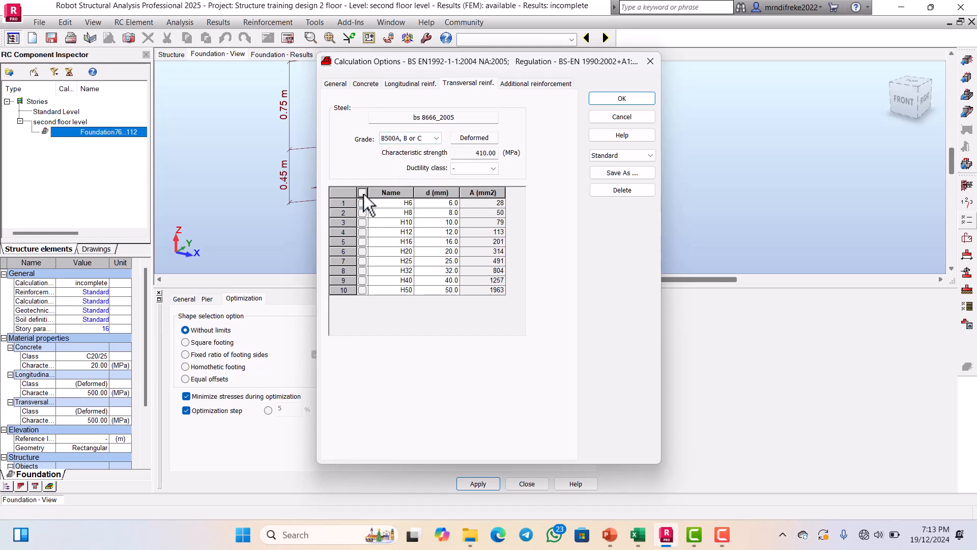
click(363, 232)
Set the additional reinforcement to grade B500A, B or C and allow only H16 bars.
click(506, 85)
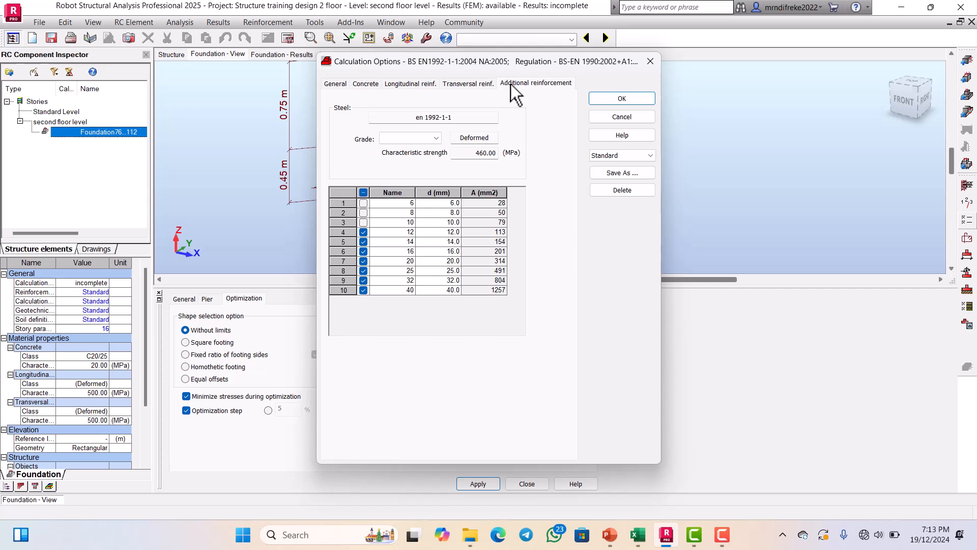
click(363, 192)
click(363, 192)
click(414, 139)
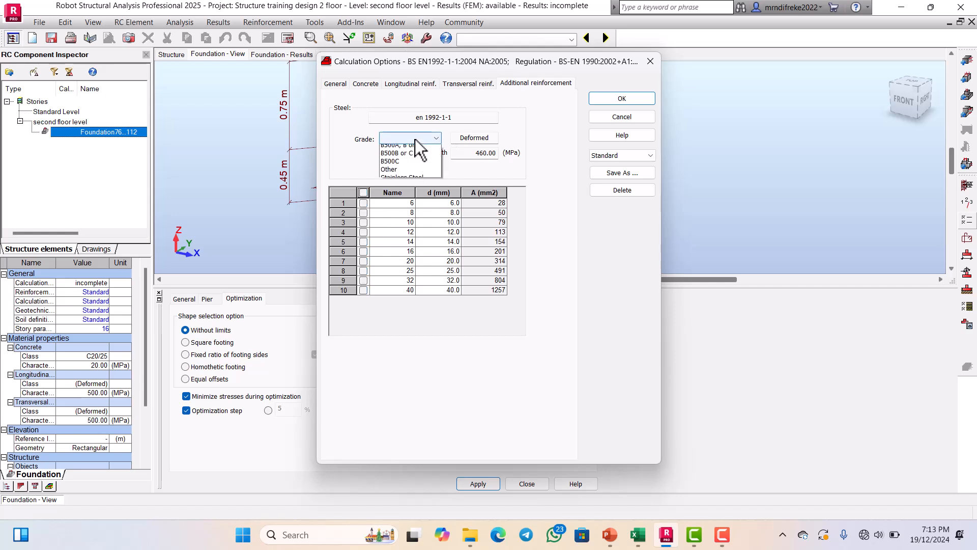
click(405, 157)
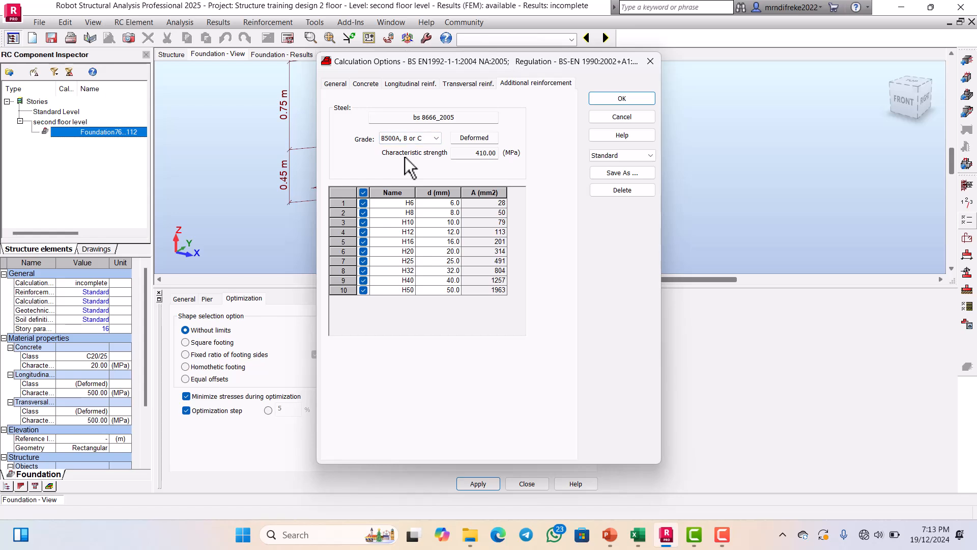
click(362, 193)
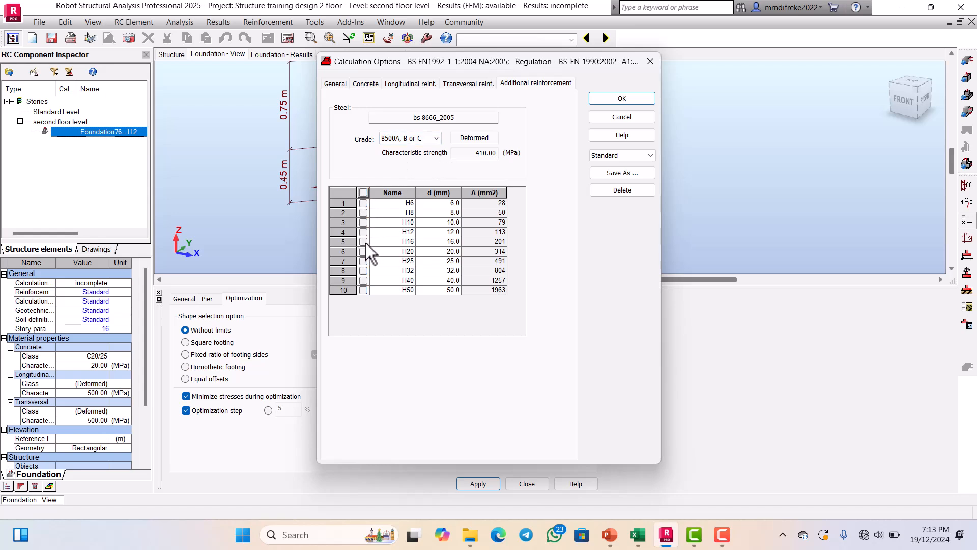
click(364, 242)
Save the calculation options as a set named 16 and accept them for the foundation.
click(614, 172)
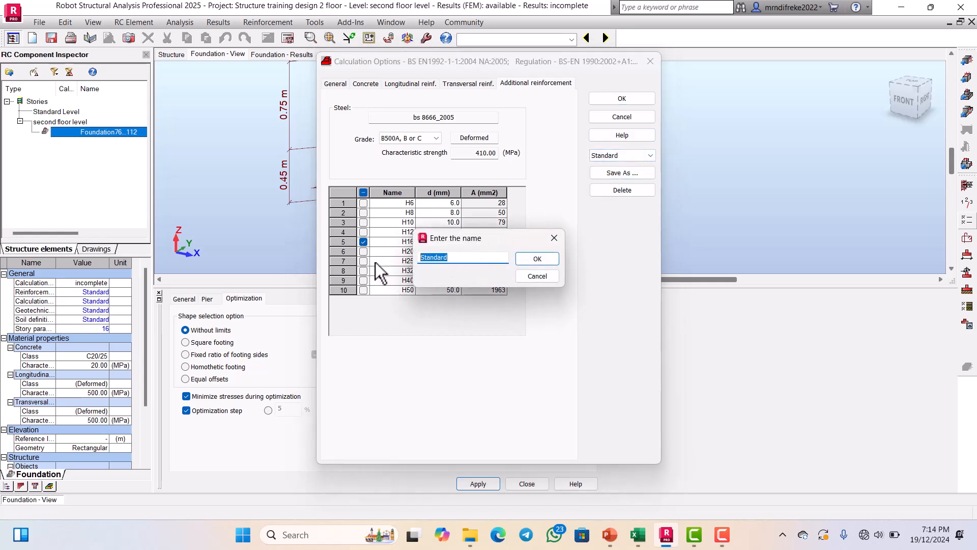
text(16)
click(535, 260)
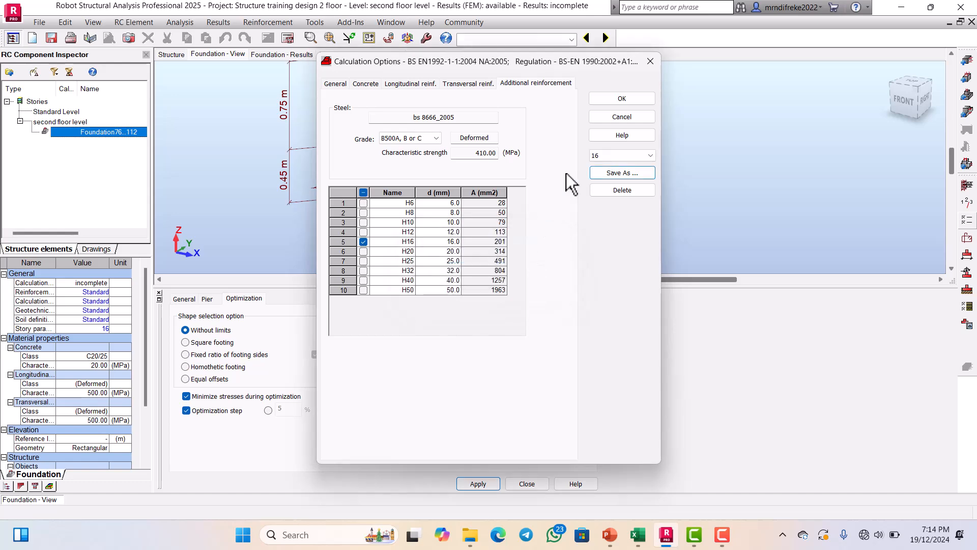
click(605, 99)
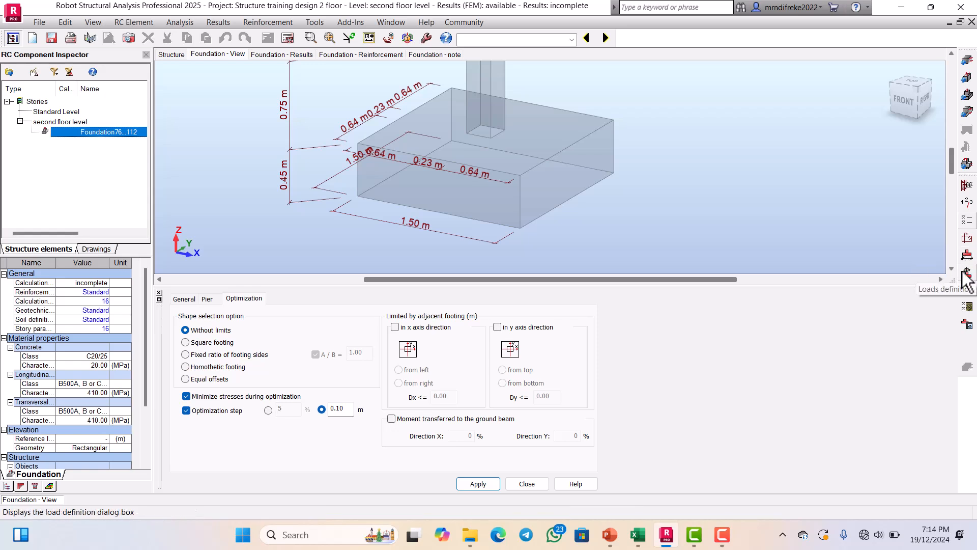
In the foundation's reinforcement pattern, set the footing bar diameter to H16 for both the first and second layers.
click(968, 241)
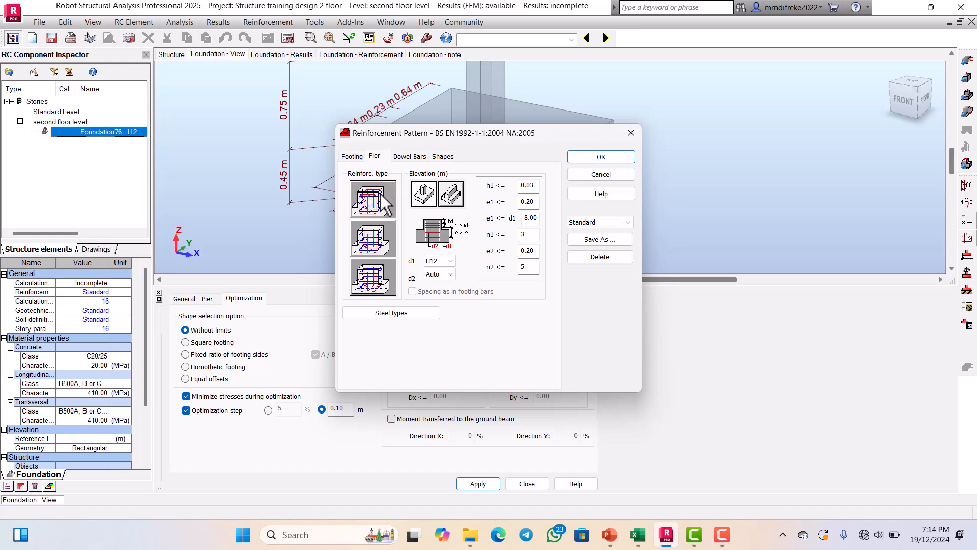
click(355, 158)
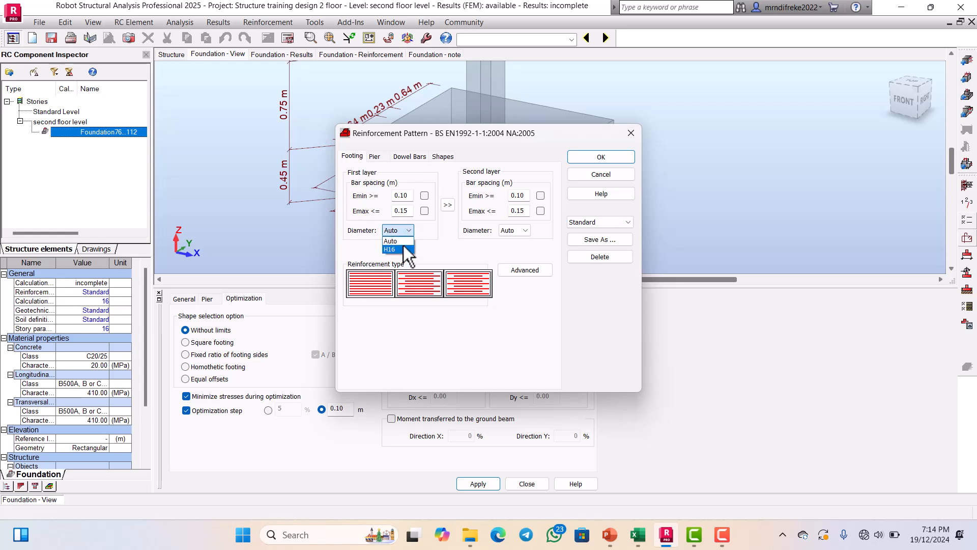
click(403, 248)
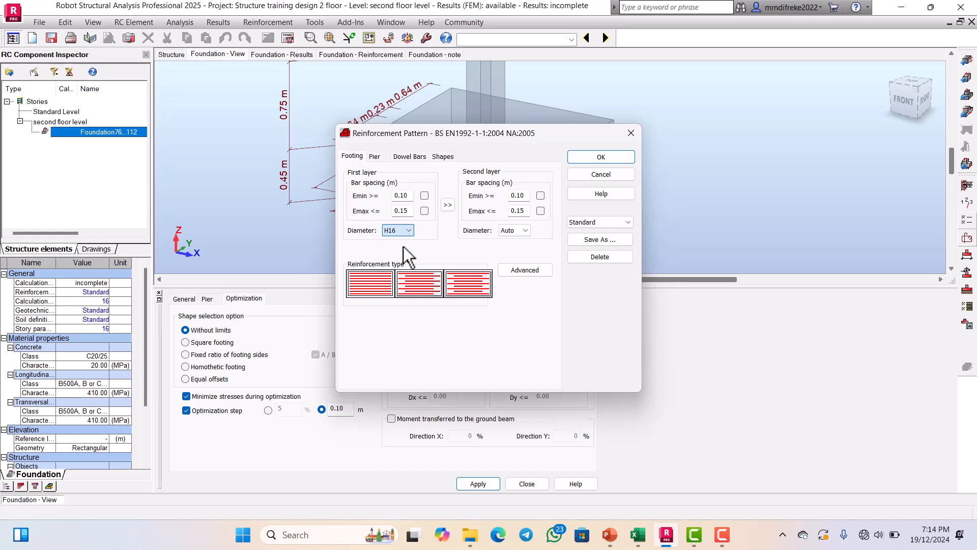
click(524, 232)
click(514, 249)
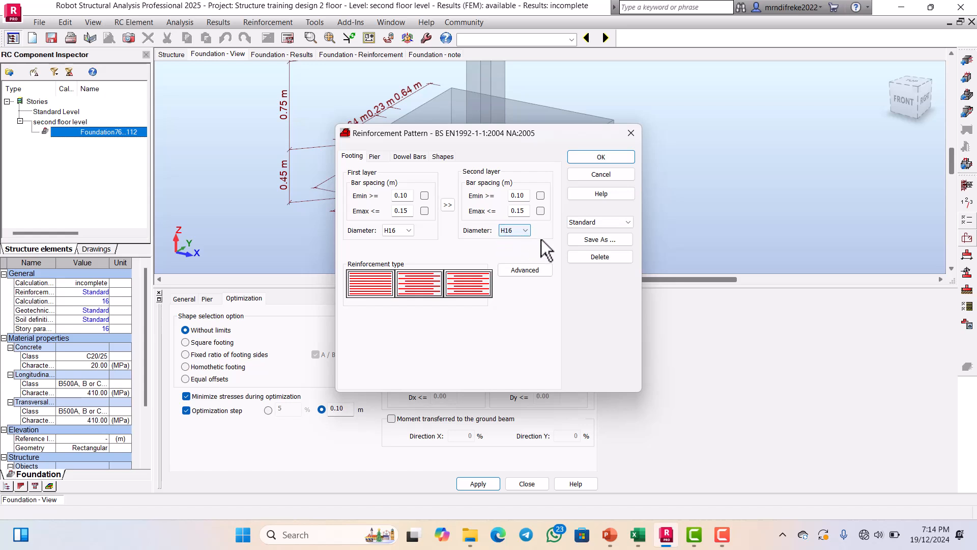
Set the footing's top reinforcement to No in the advanced reinforcement options.
click(544, 269)
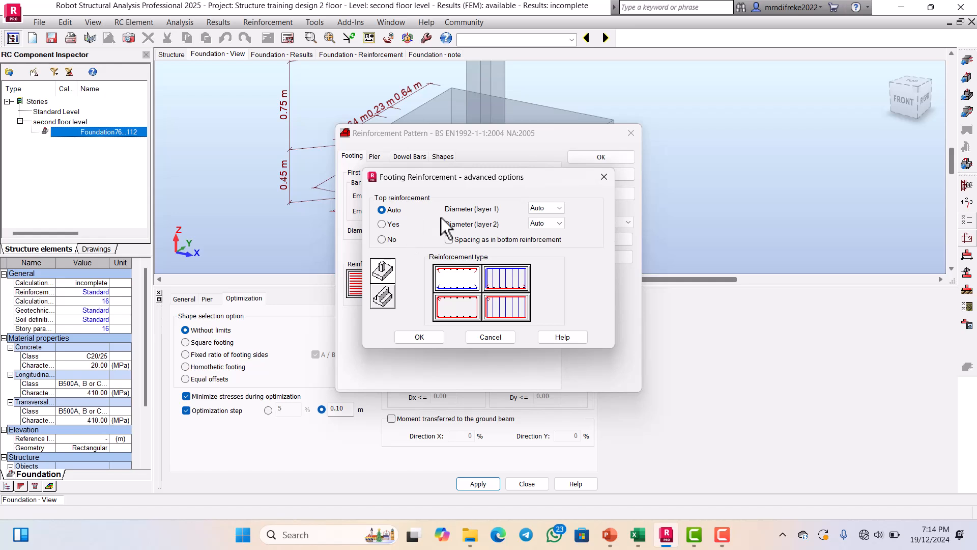
click(385, 240)
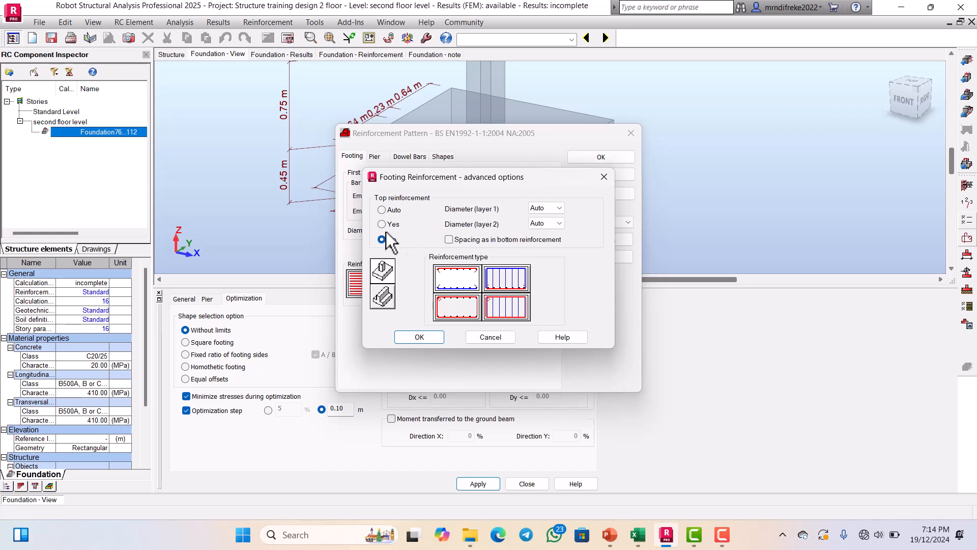
click(407, 156)
click(410, 336)
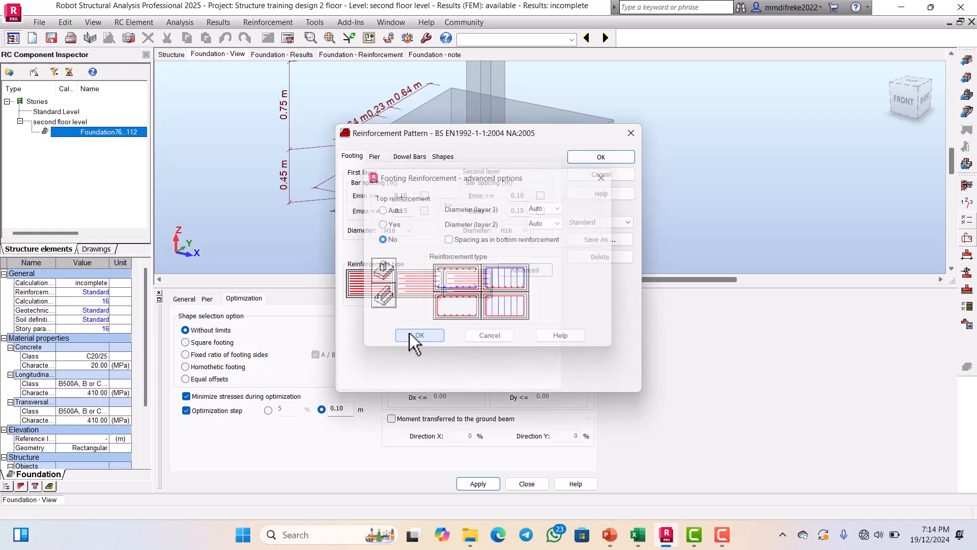
Set the number of dowel bars to 4 in the reinforcement pattern and check the available dowel diameters.
click(405, 158)
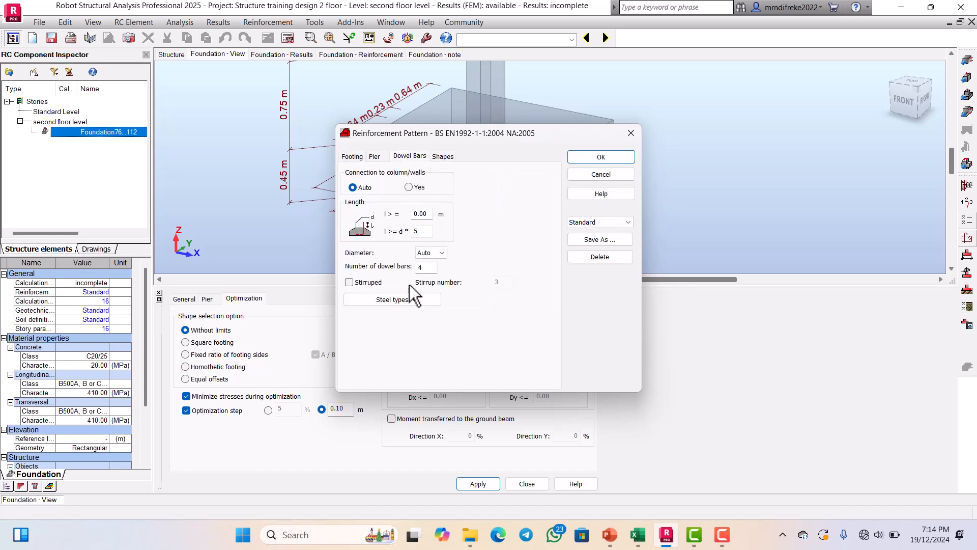
click(421, 269)
text(4)
click(441, 253)
Set the main bar's left and right hook angles to 90 degrees.
click(443, 156)
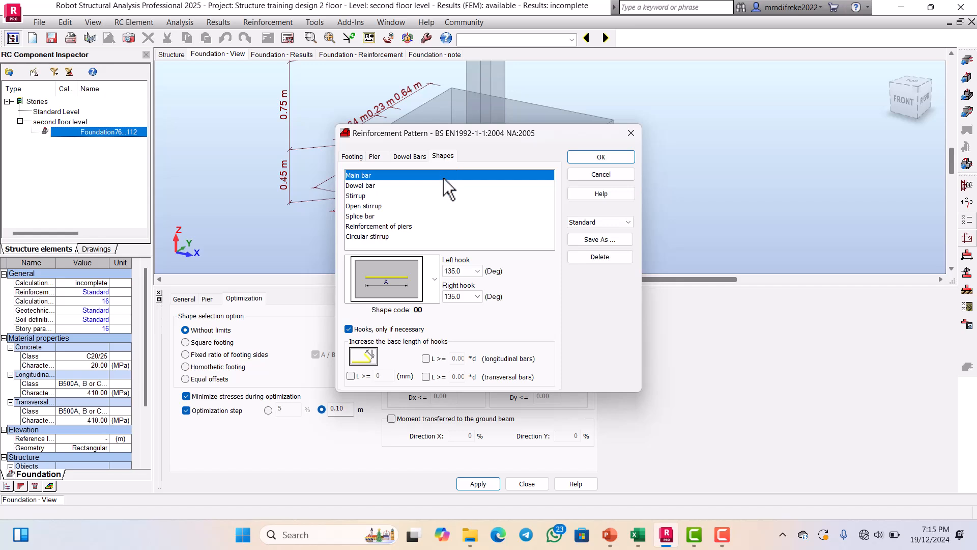
click(478, 270)
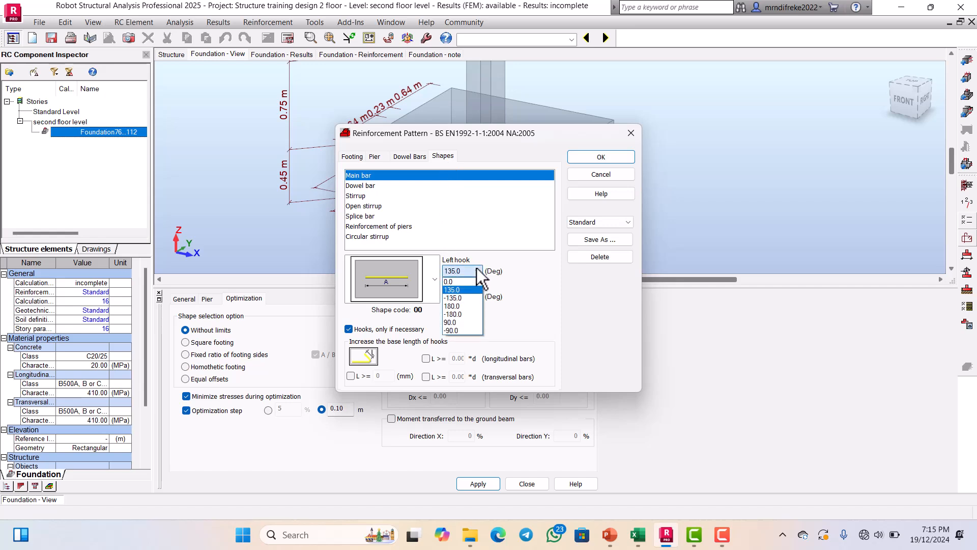
click(460, 323)
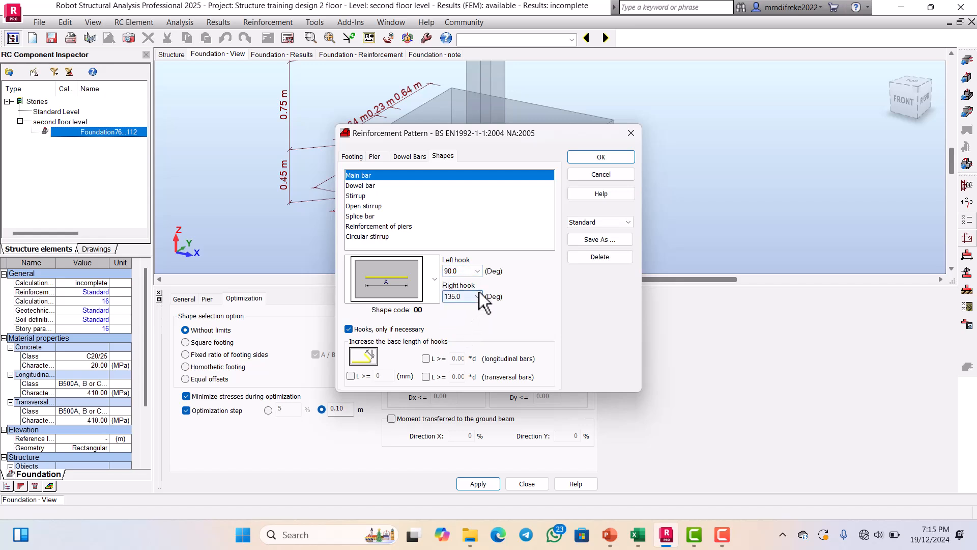
click(478, 295)
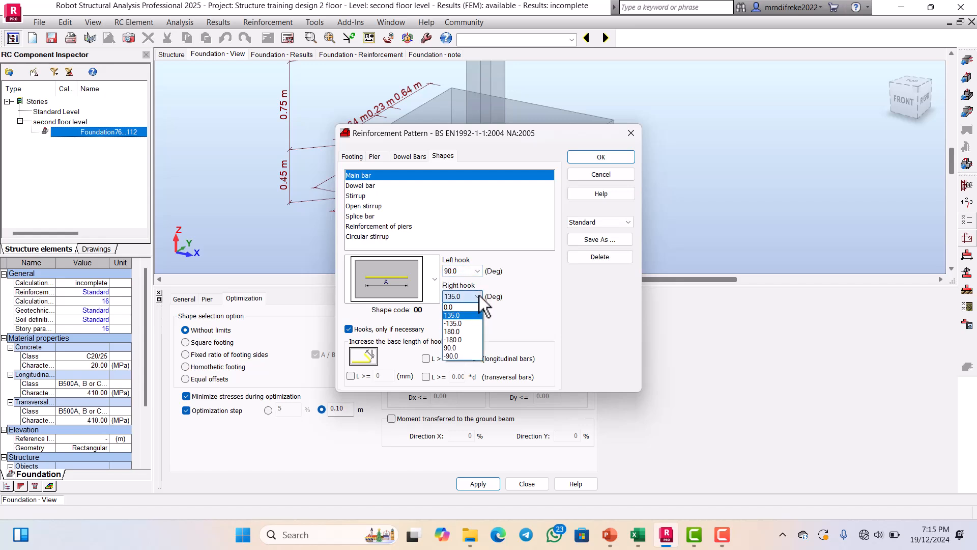
click(465, 345)
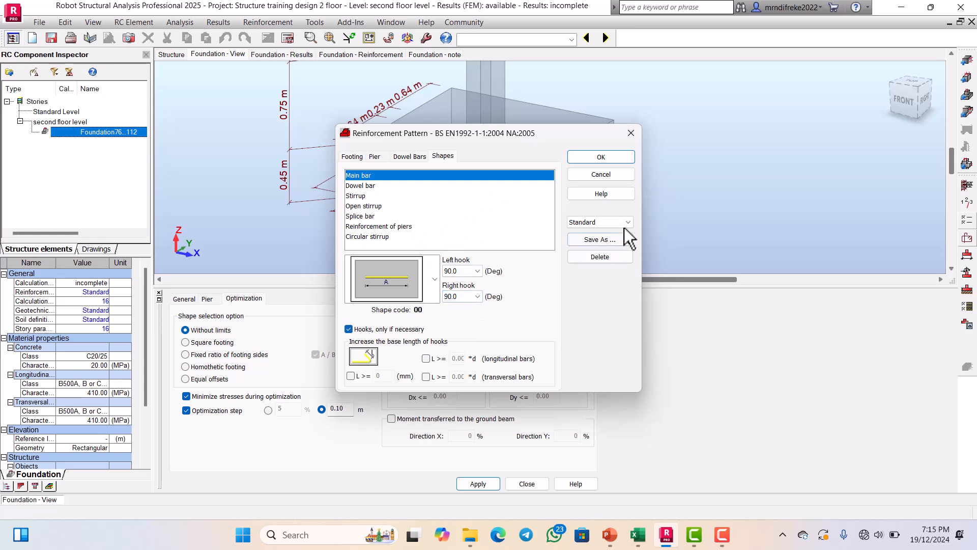
Save the reinforcement pattern under the name 16 and accept it for the foundation.
click(610, 239)
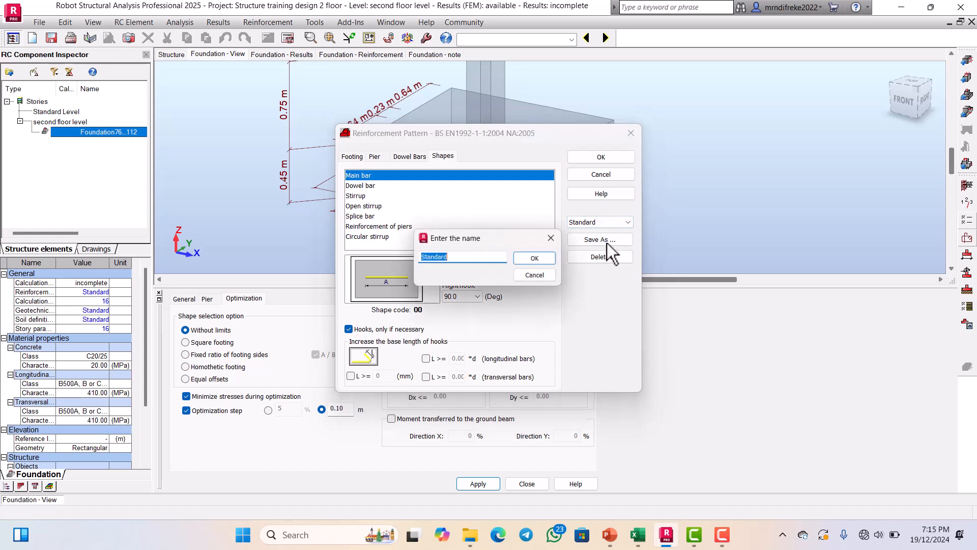
text(1)
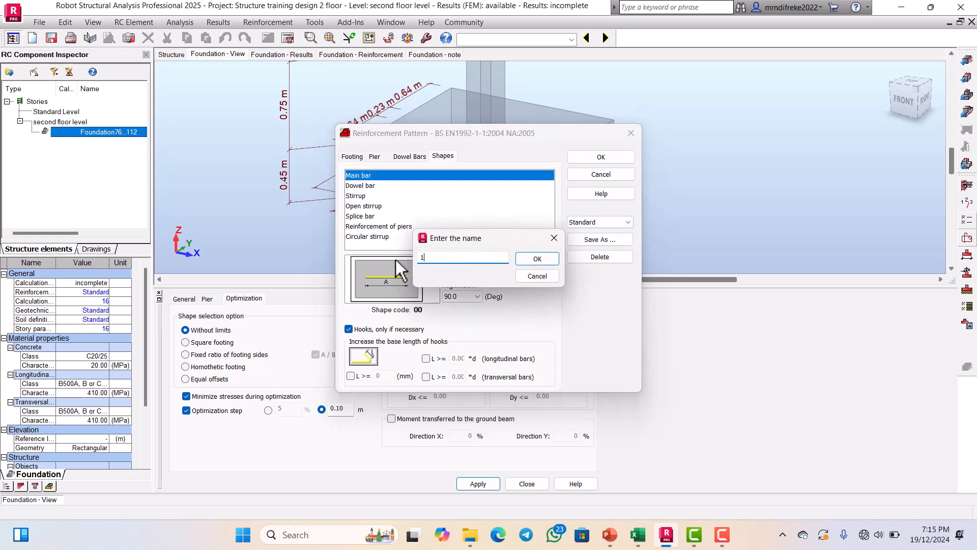
text(6)
click(545, 261)
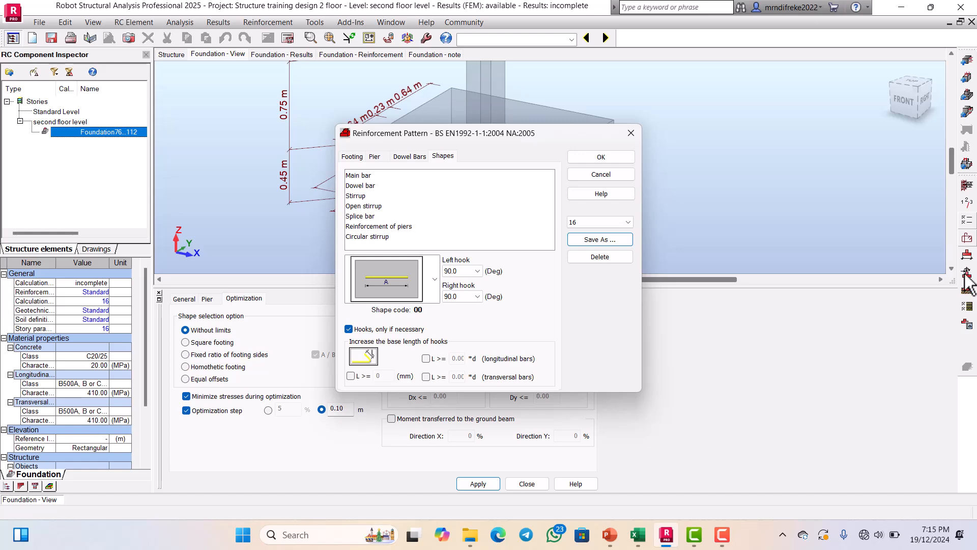
click(599, 160)
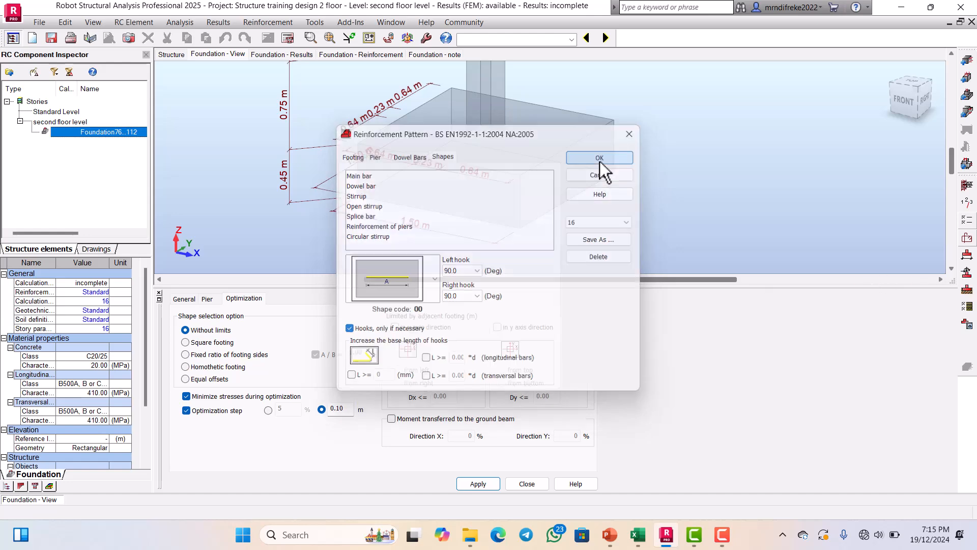
Review the foundation's design load cases with their forces and moments, without adding a load, and close the load definition.
click(967, 275)
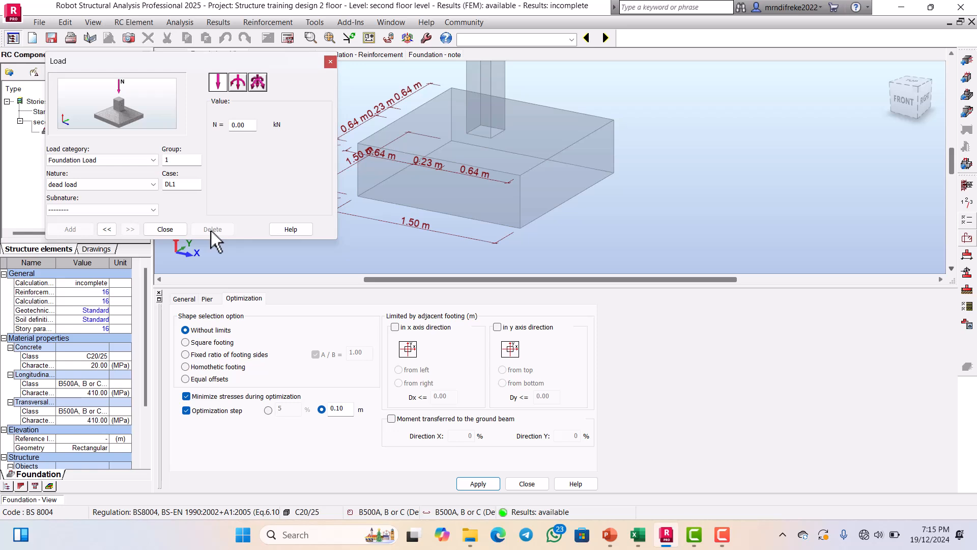
click(153, 184)
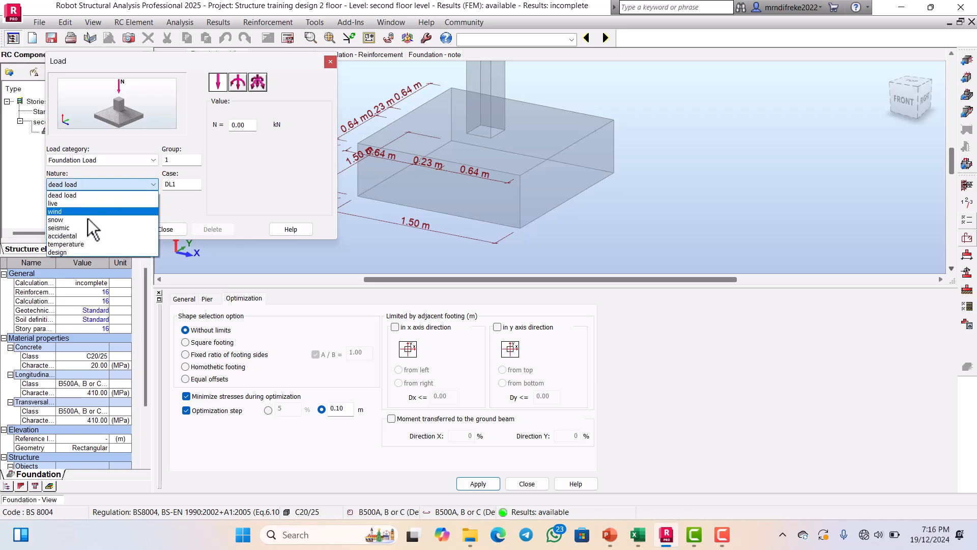
click(54, 251)
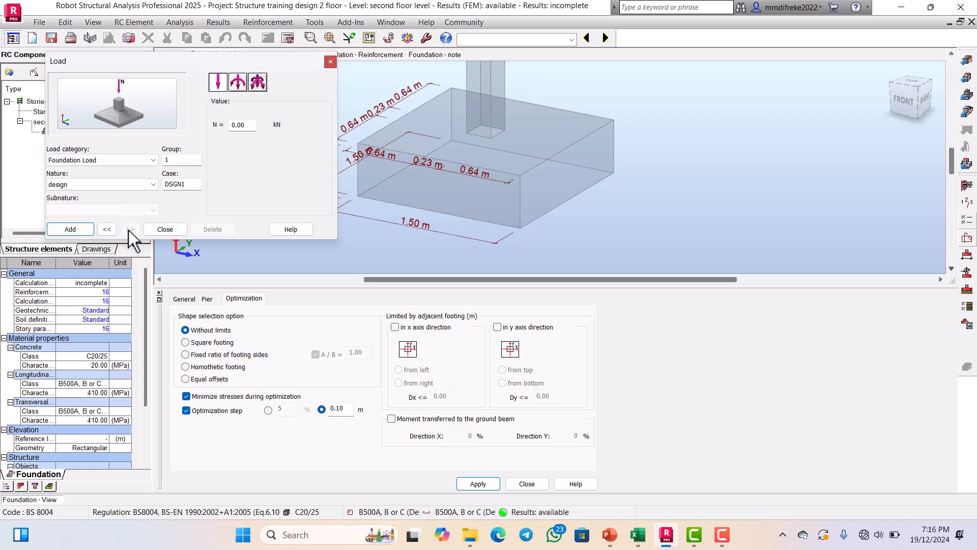
click(106, 229)
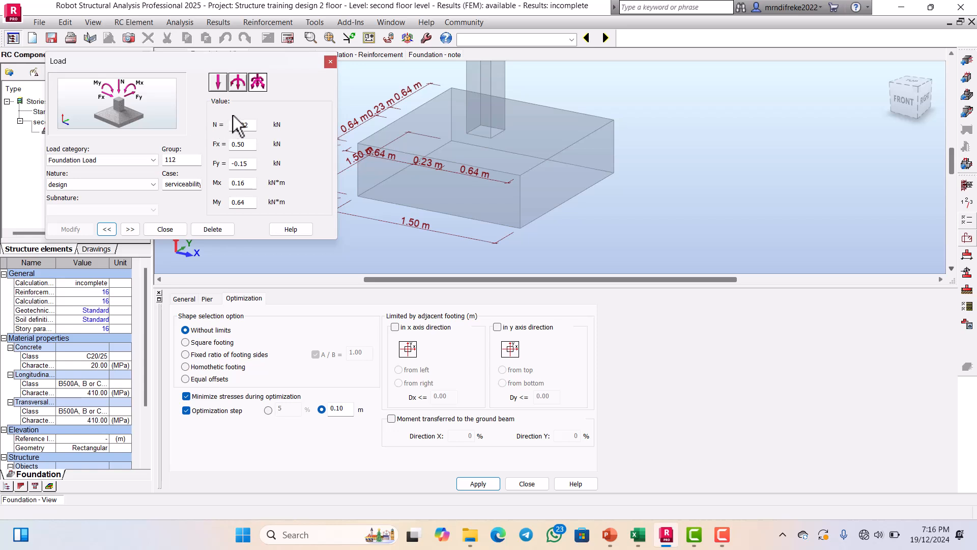
click(107, 229)
click(166, 229)
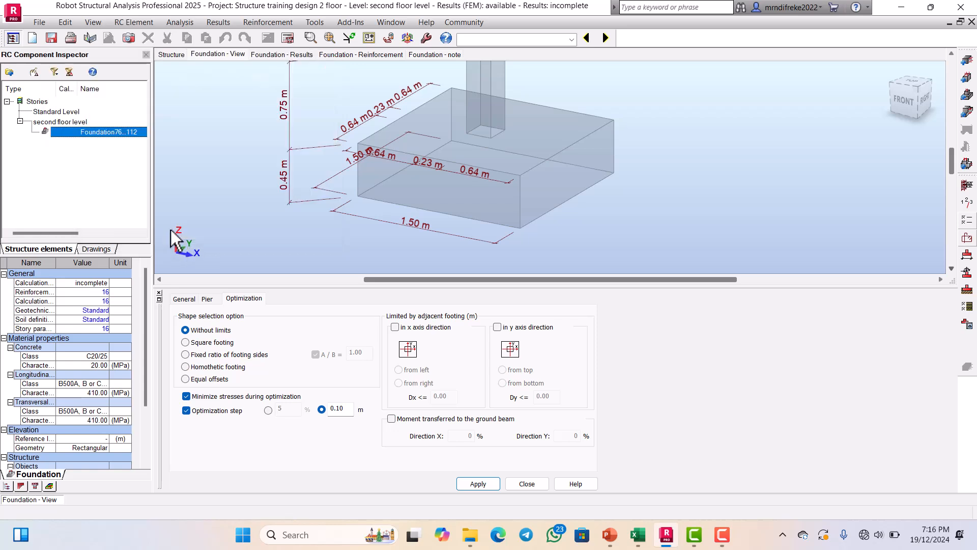
Add gravelly clays at level -1.00 m as second soil layer beneath 1.00 m of well graded gravels in the foundation's soil definition.
click(967, 290)
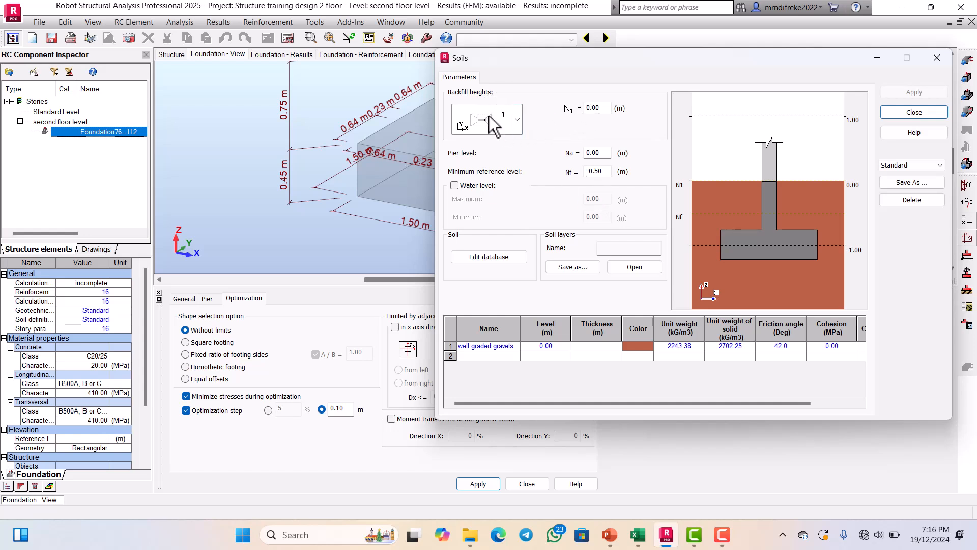
click(605, 107)
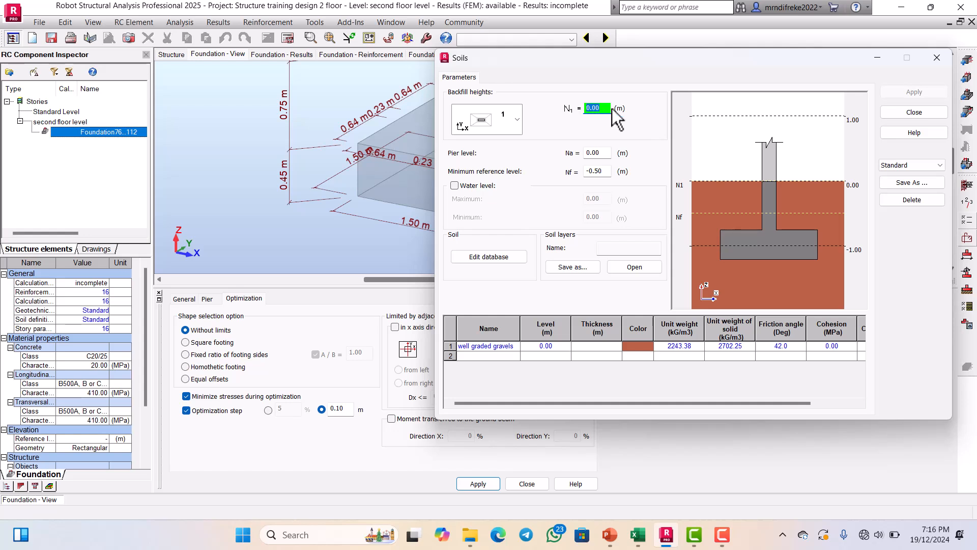
text(1)
click(555, 357)
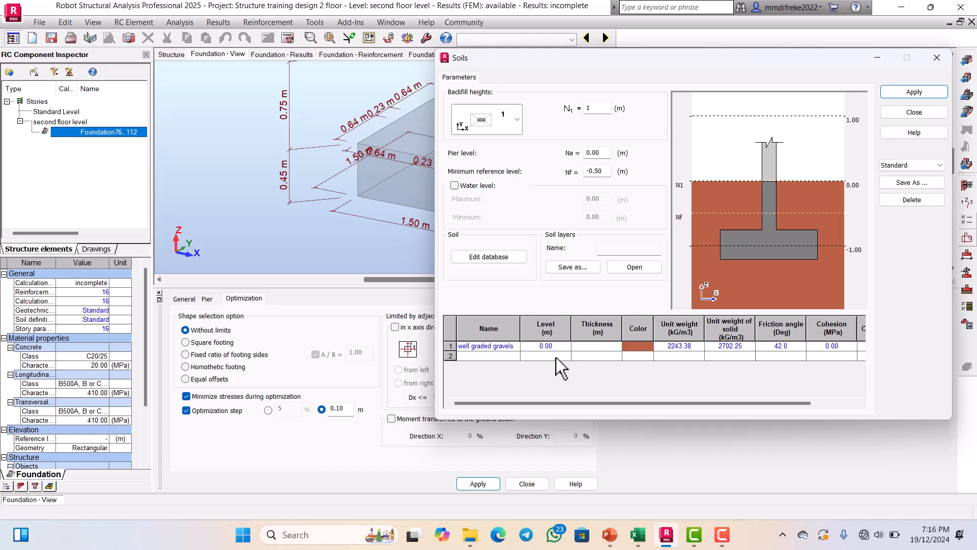
click(508, 356)
click(512, 355)
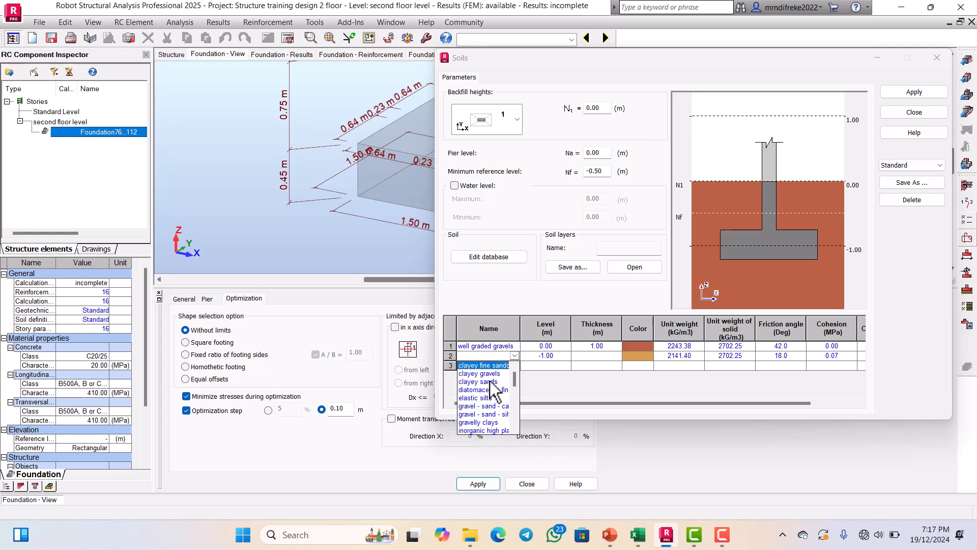
click(488, 422)
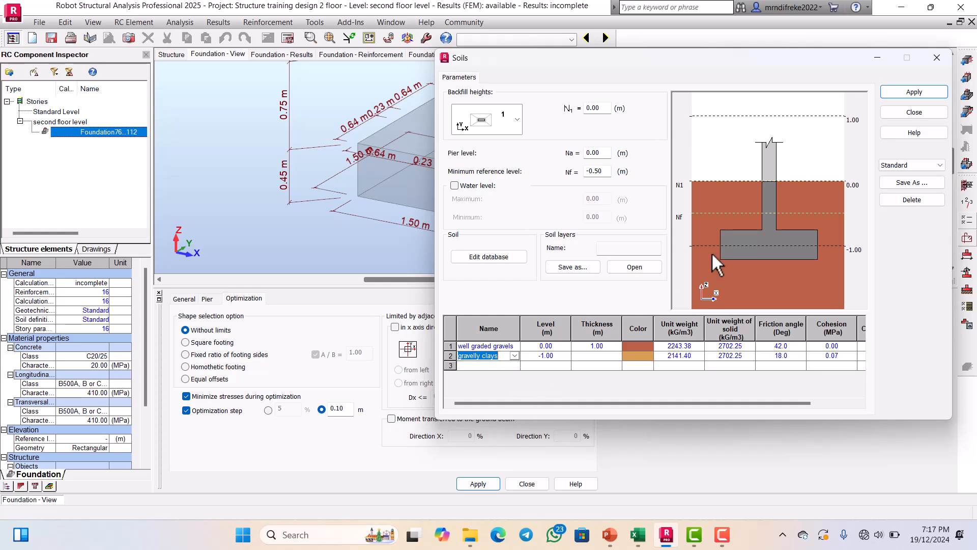
Save the soil definition under the name 16, apply it to the foundation and close the definition.
click(907, 184)
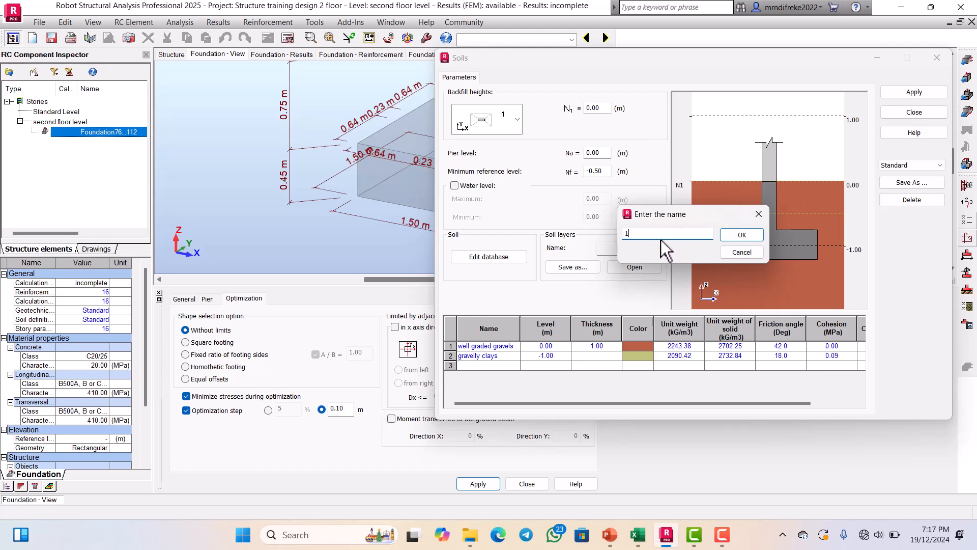
text(16)
click(740, 236)
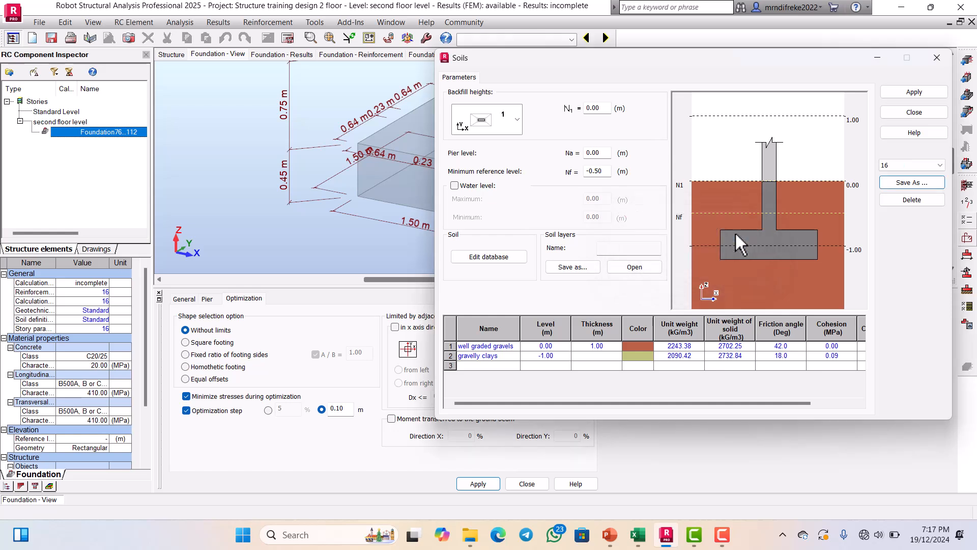
click(900, 95)
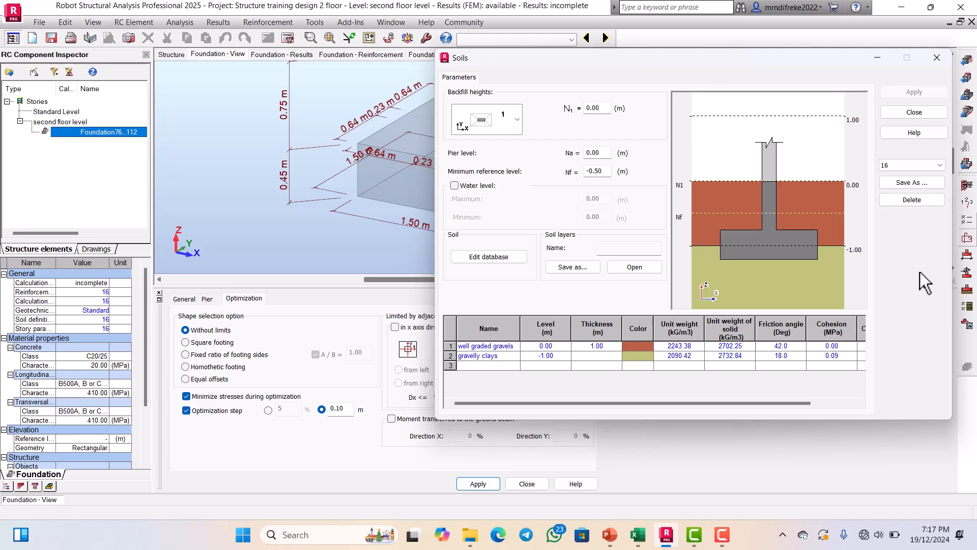
click(914, 113)
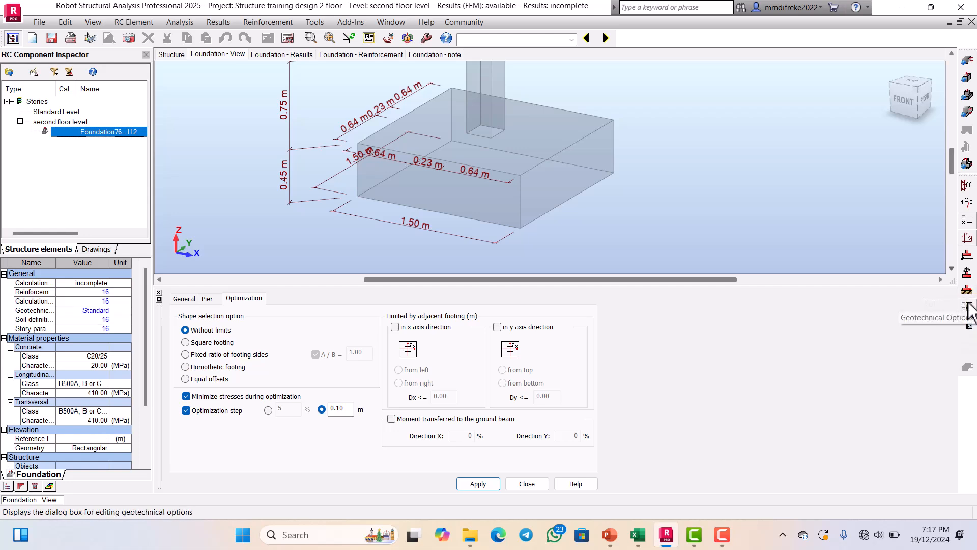
Set the stress in the foundation's geotechnical options to an allowable value of 0.02 MPa.
click(968, 305)
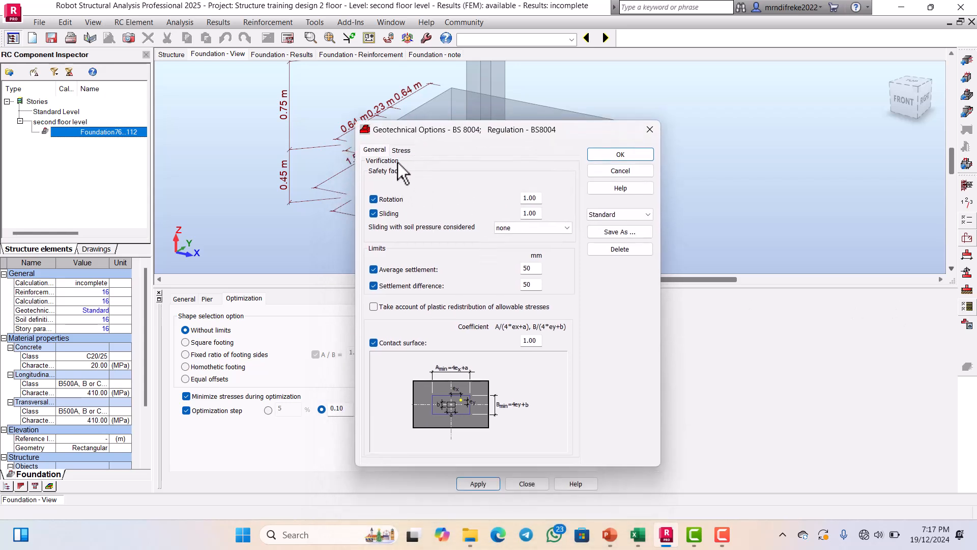
click(402, 150)
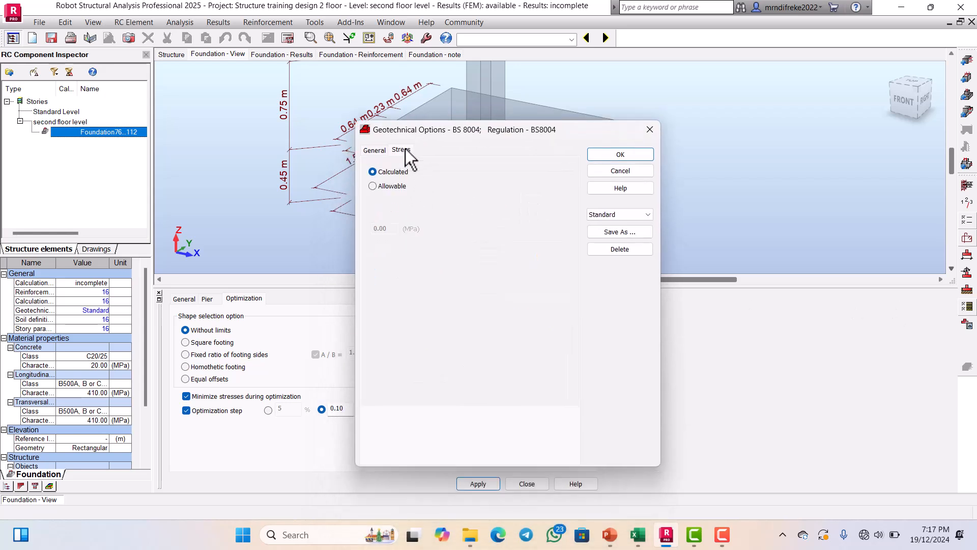
click(378, 186)
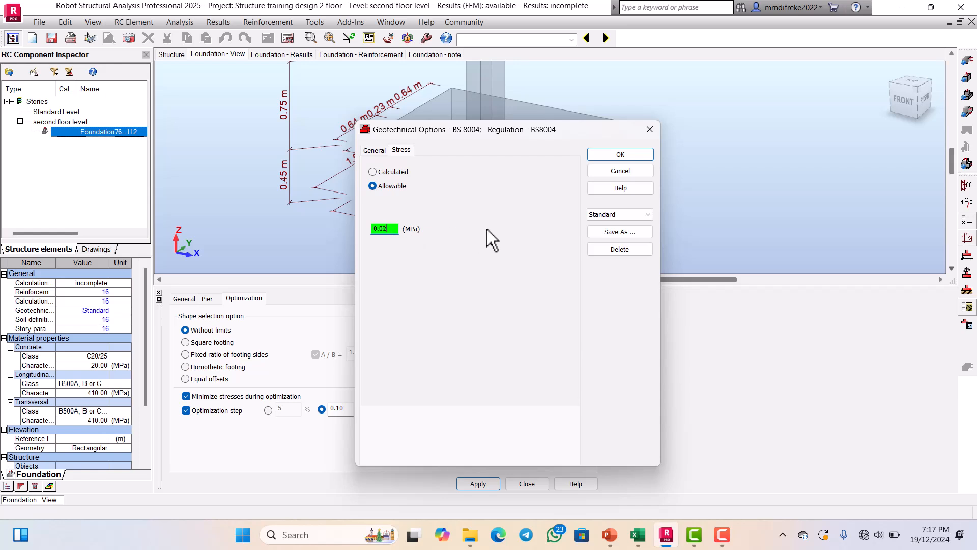
Try the saved geotechnical option sets standard 1 and Standard.
click(639, 215)
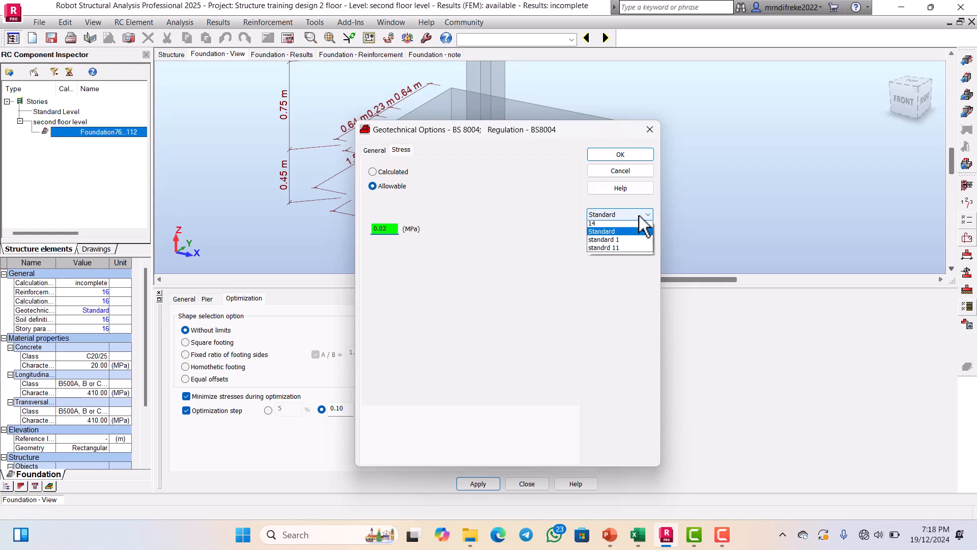
click(614, 244)
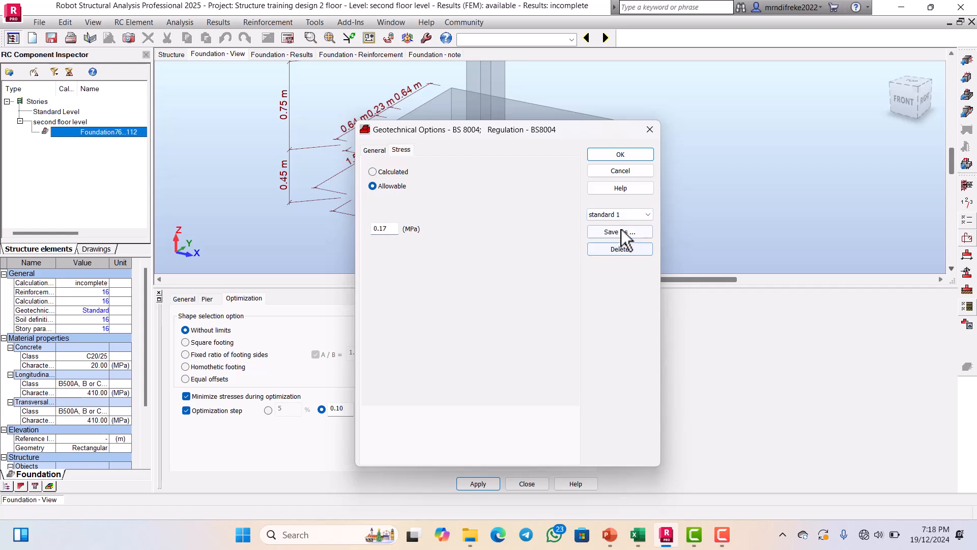
click(631, 215)
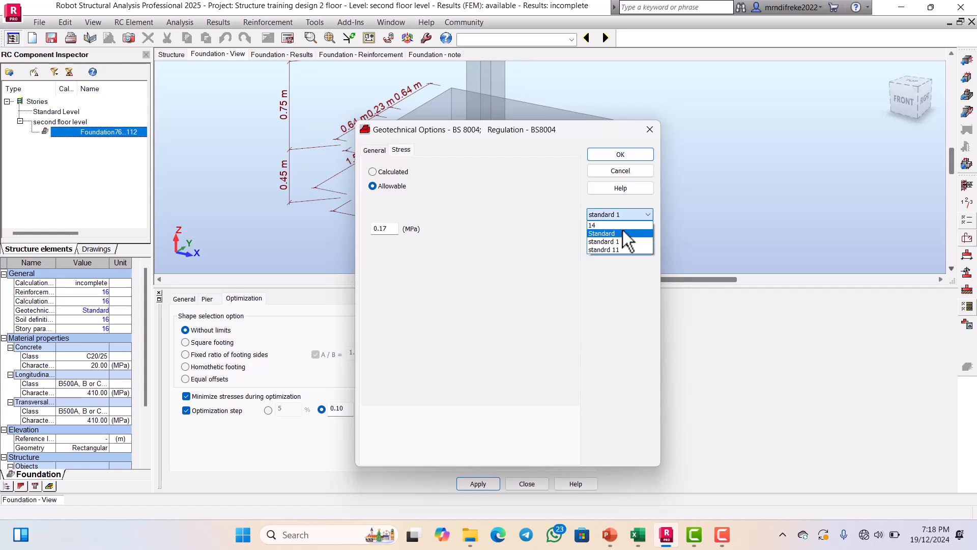
click(622, 232)
Load the saved geotechnical option set 14 with an allowable stress of 0.20 MPa.
click(627, 213)
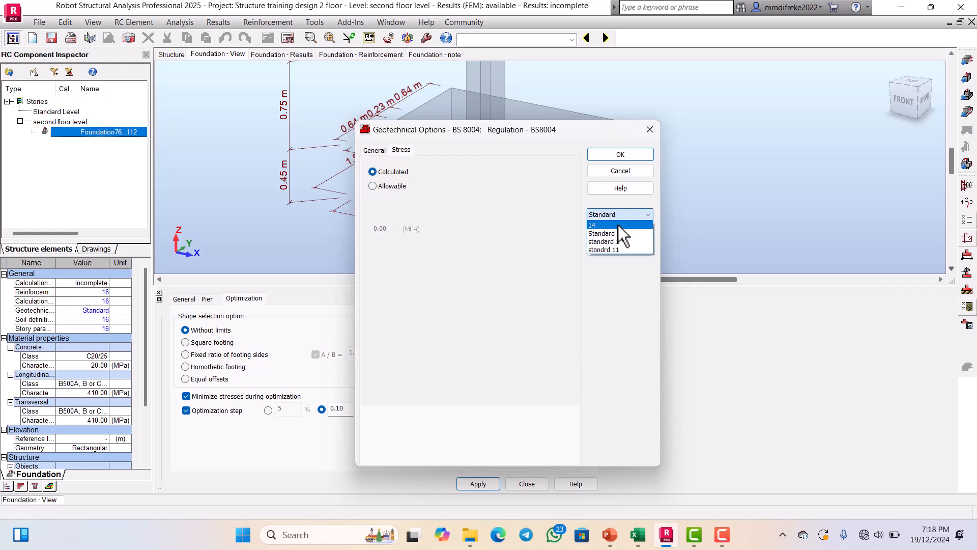
click(618, 225)
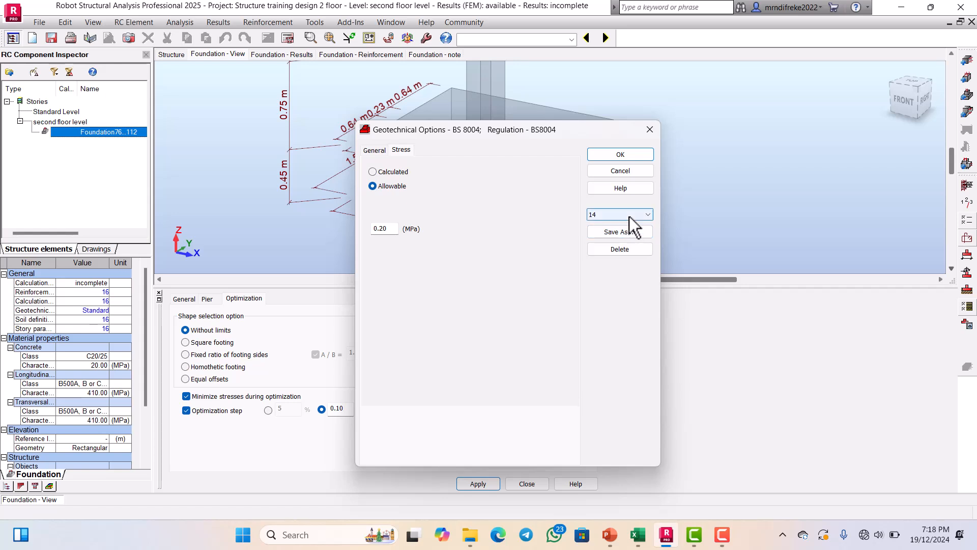
click(630, 214)
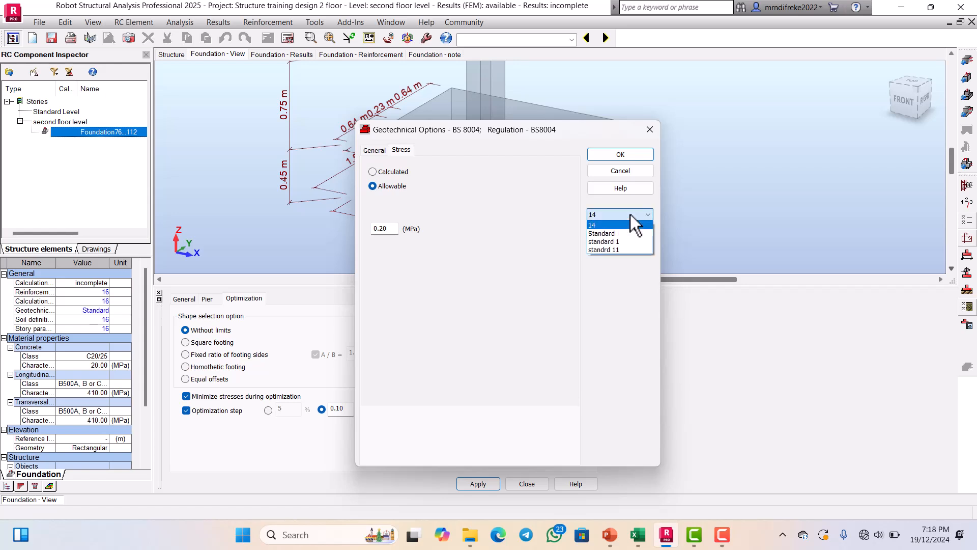
click(630, 214)
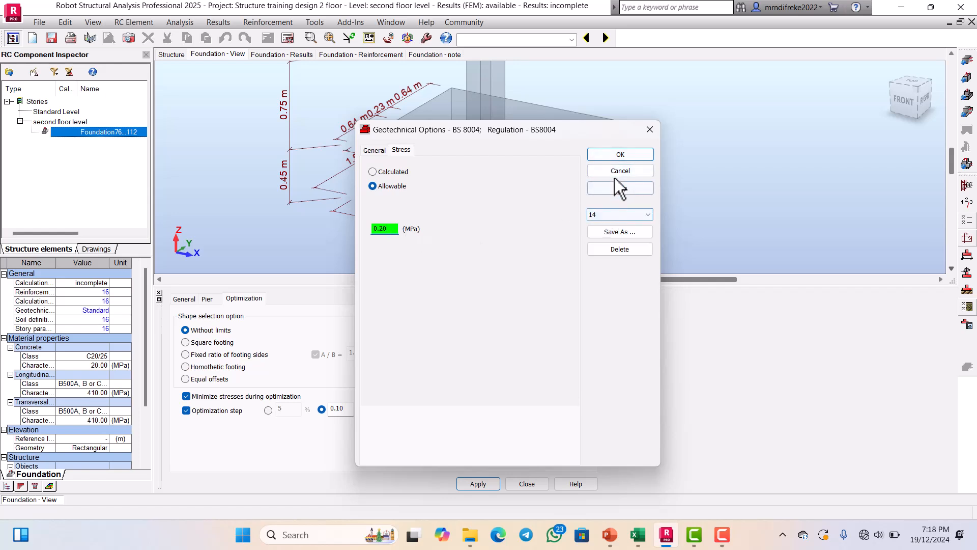
Save the geotechnical options under the name 16 and accept them for the foundation.
click(612, 232)
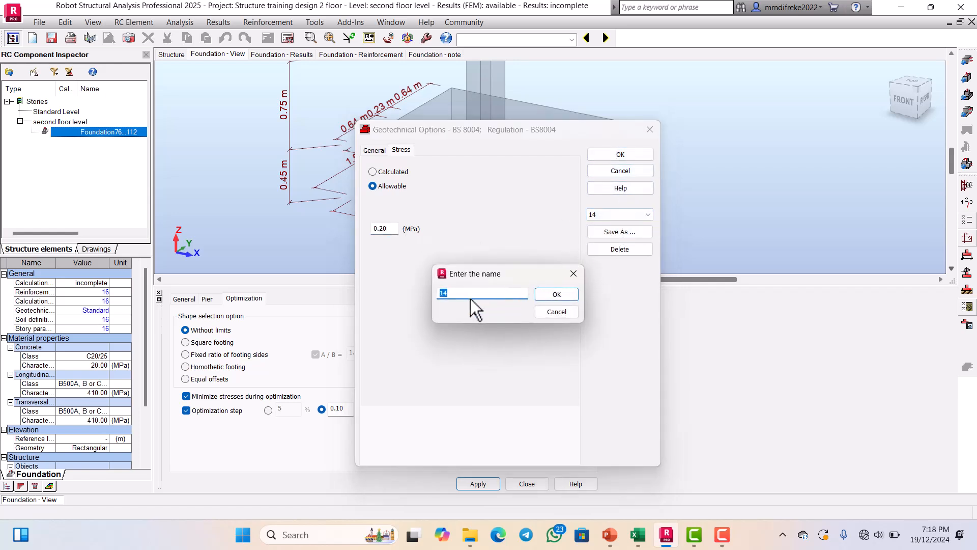
text(16)
click(558, 295)
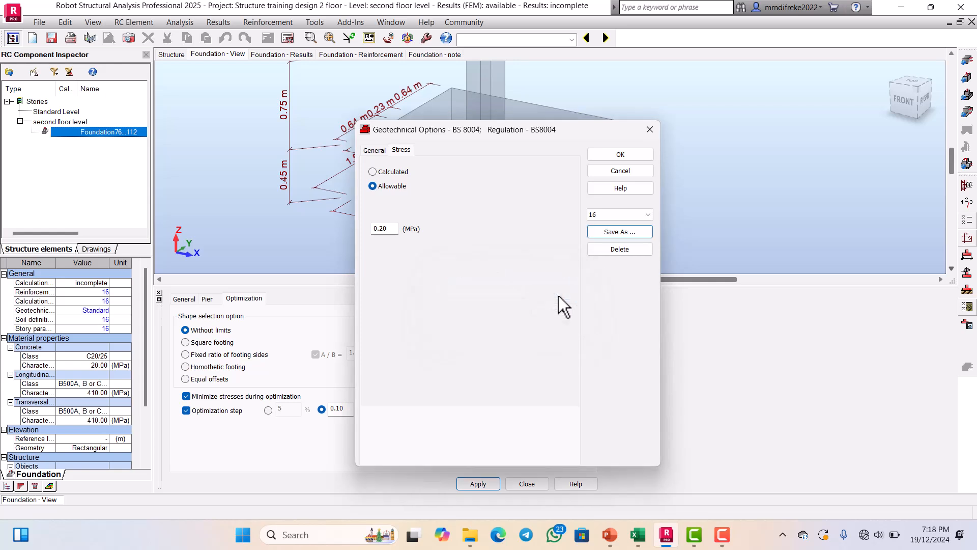
click(624, 155)
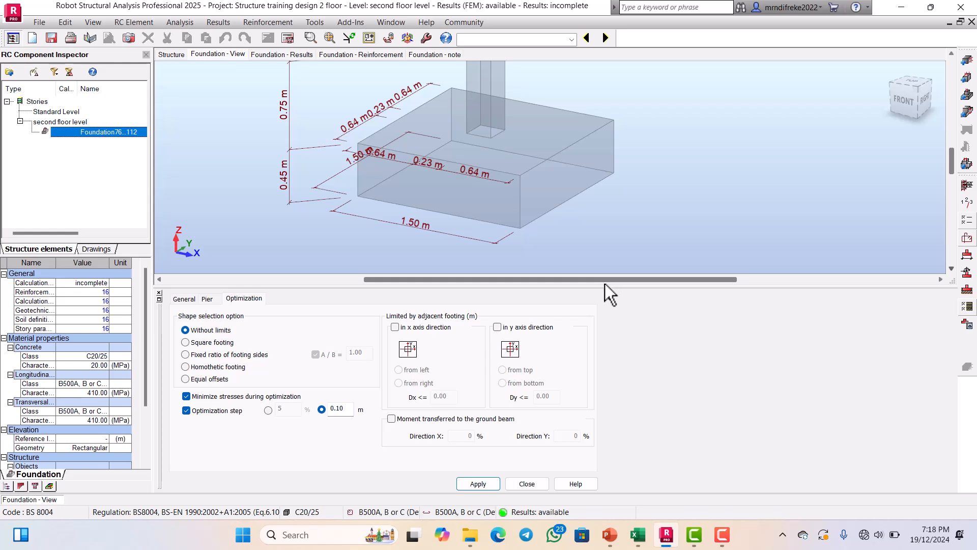
Run the design calculation of the foundation and open its results.
click(288, 38)
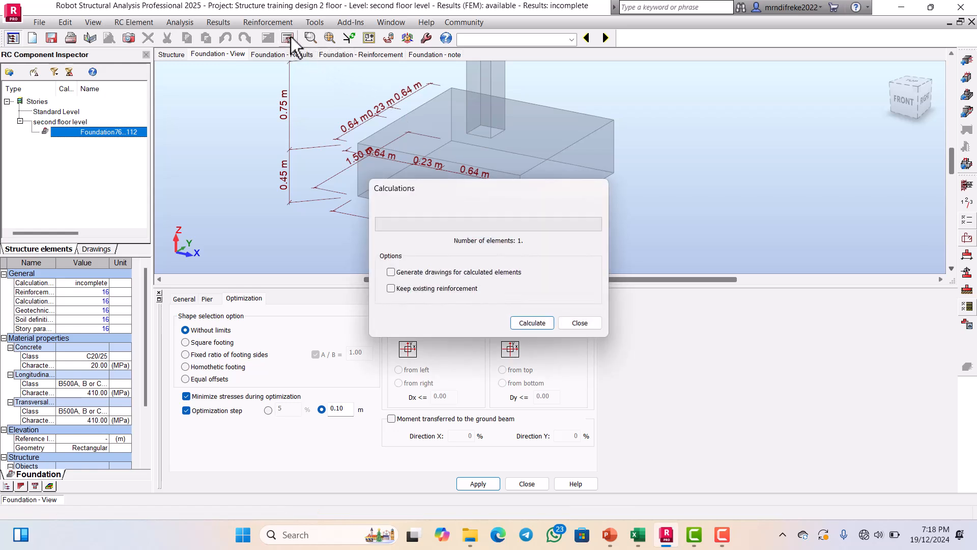
click(539, 323)
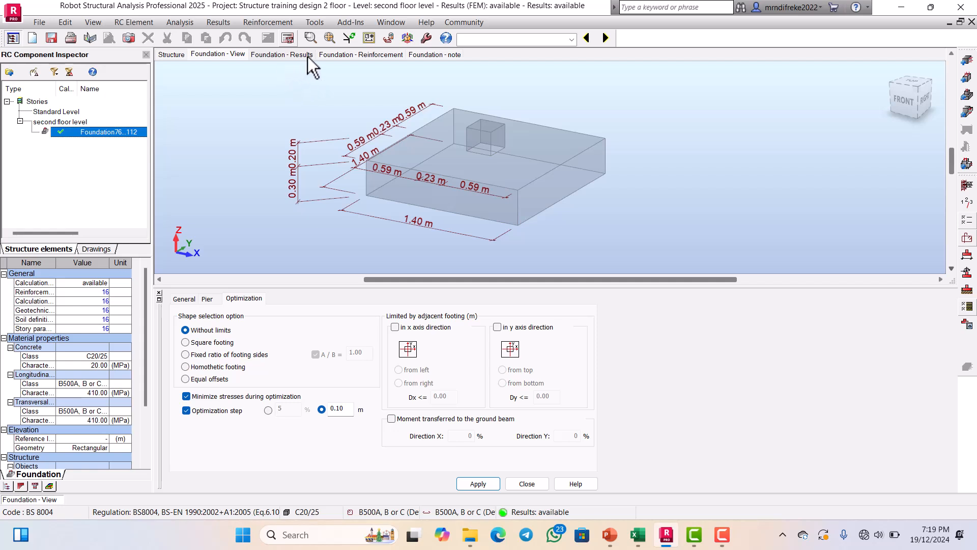
click(281, 55)
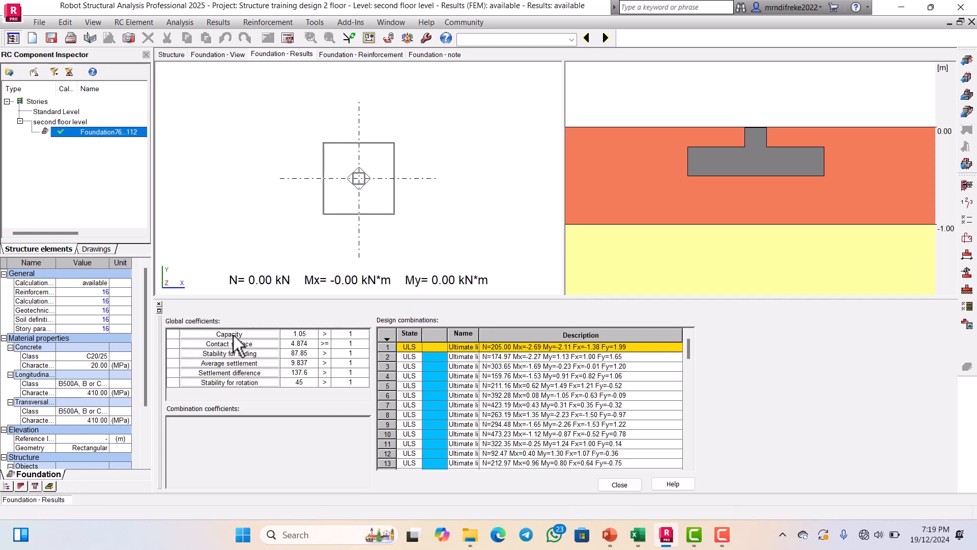
Examine the governing load combinations and soil stresses for the capacity, contact surface and average settlement coefficients.
click(235, 335)
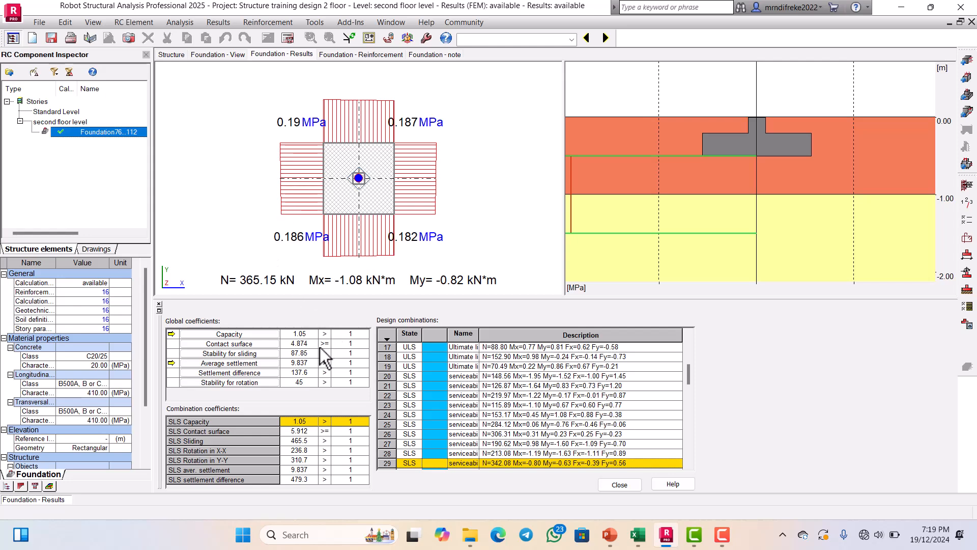
click(250, 345)
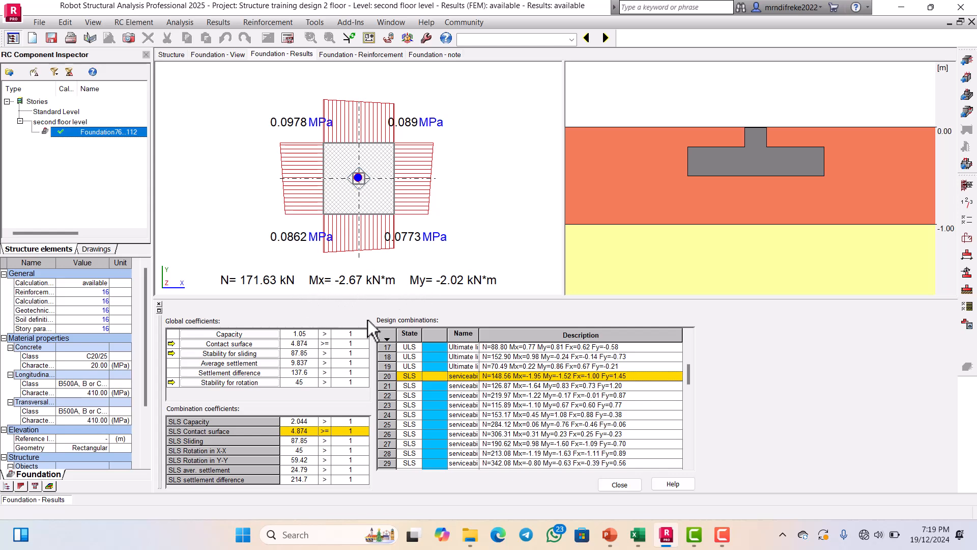
click(235, 364)
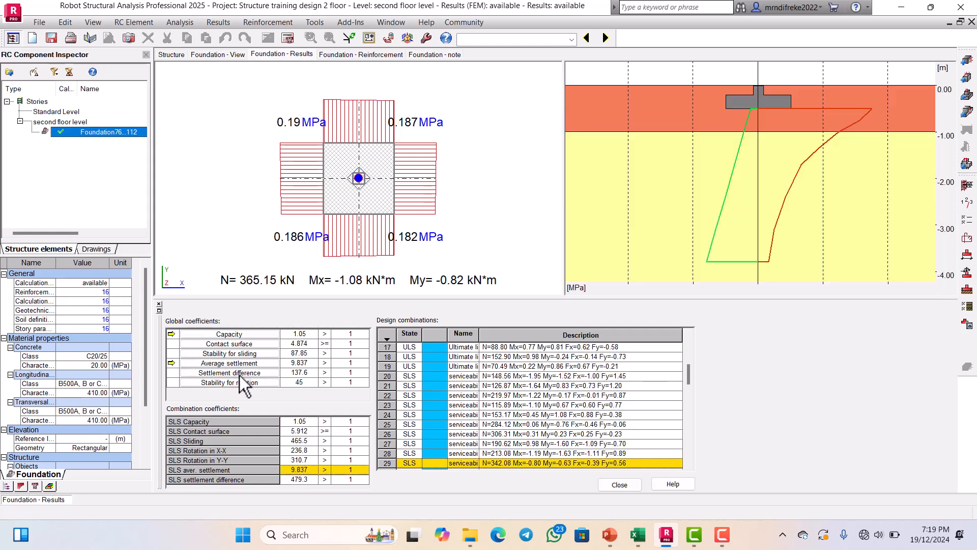
click(243, 351)
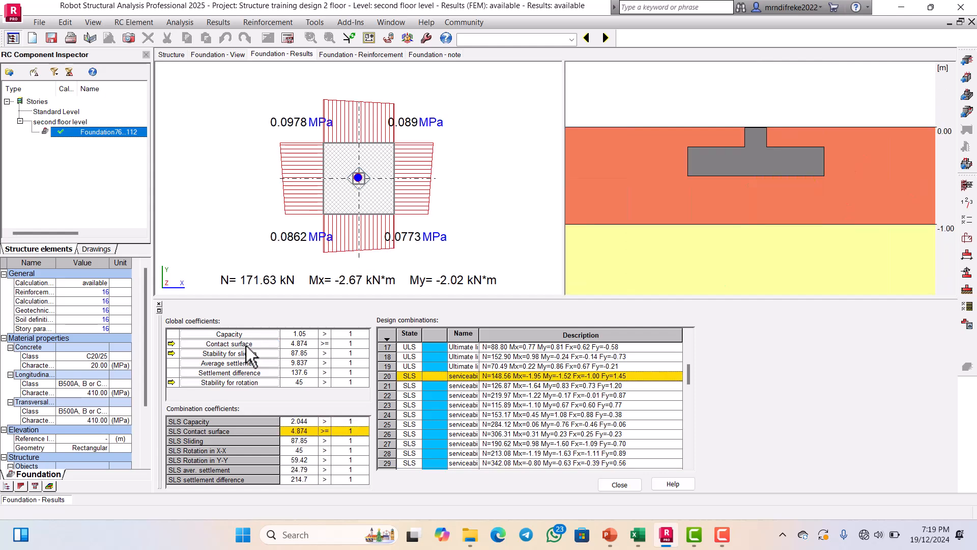
Examine the stress diagrams and safety coefficients of individual ULS and SLS design combinations, from combination 18 to 27.
click(409, 357)
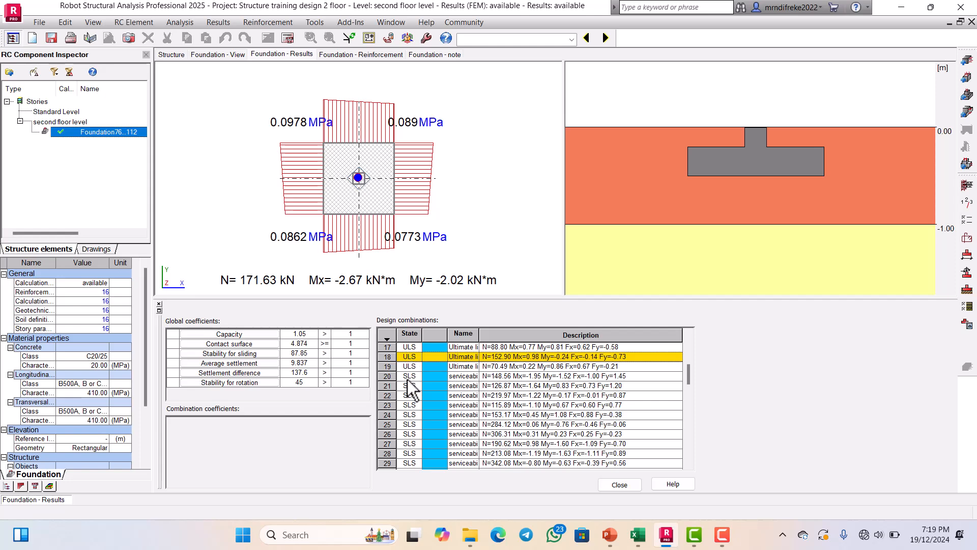
click(410, 377)
click(410, 395)
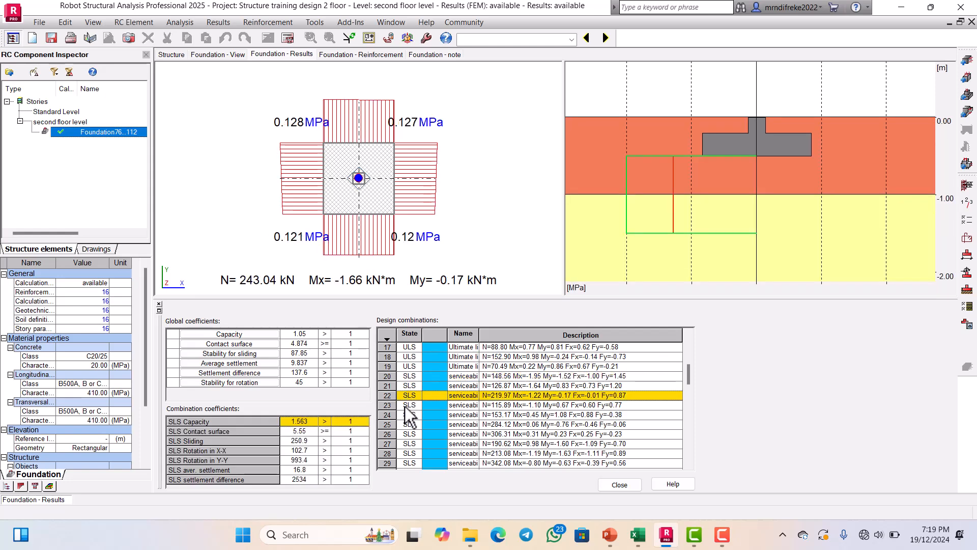
click(410, 406)
click(412, 414)
click(414, 434)
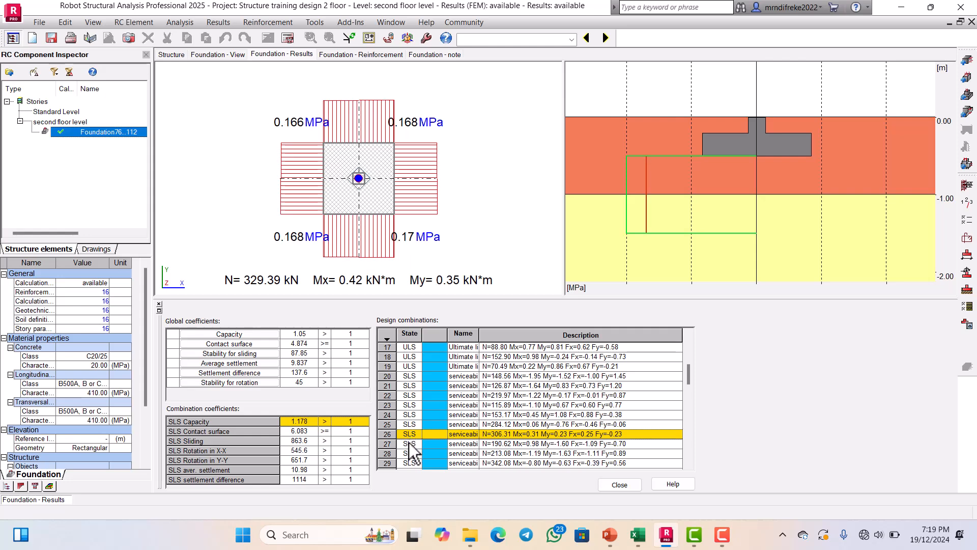
click(412, 444)
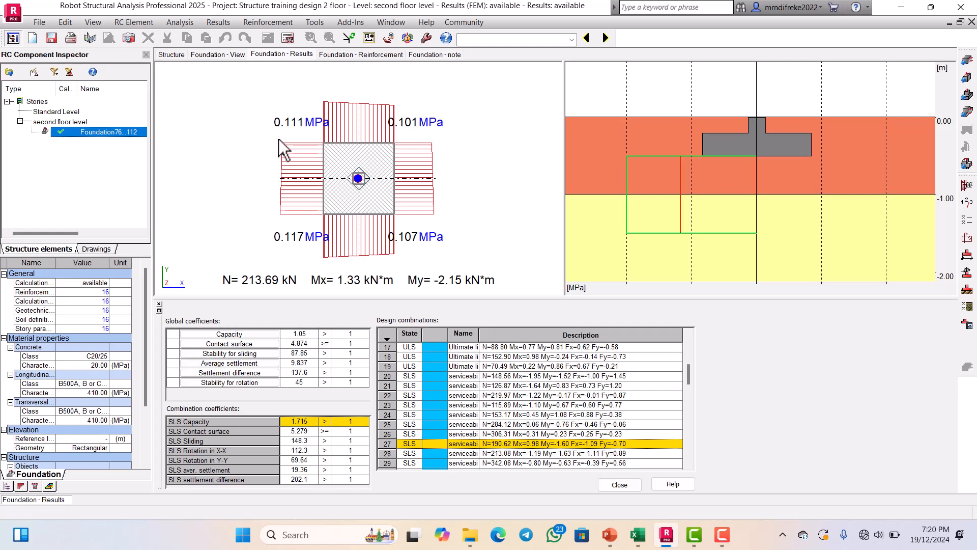
Examine the foundation's reinforcement layout in the front and 3D views, including the bottom mesh and column dowels.
click(344, 54)
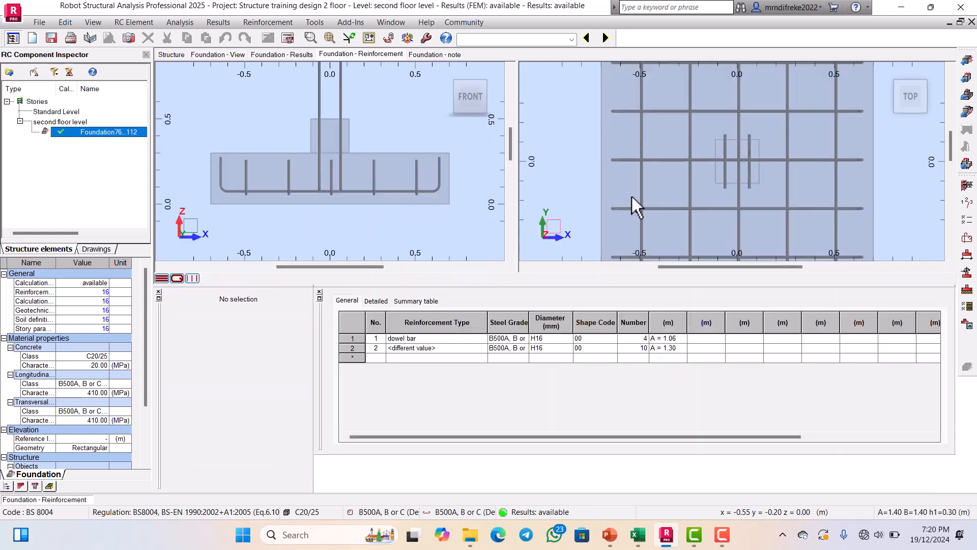
scroll(635, 170, down, 3)
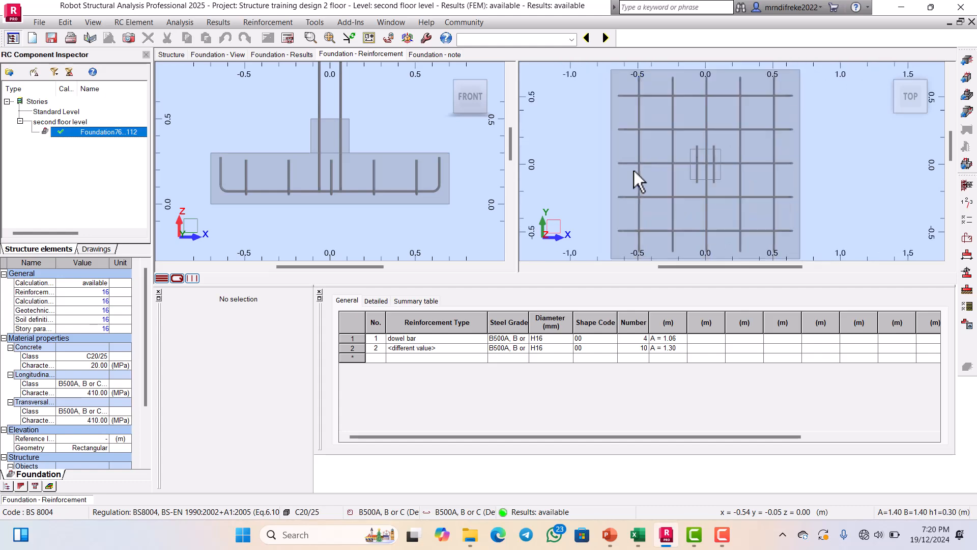
click(897, 84)
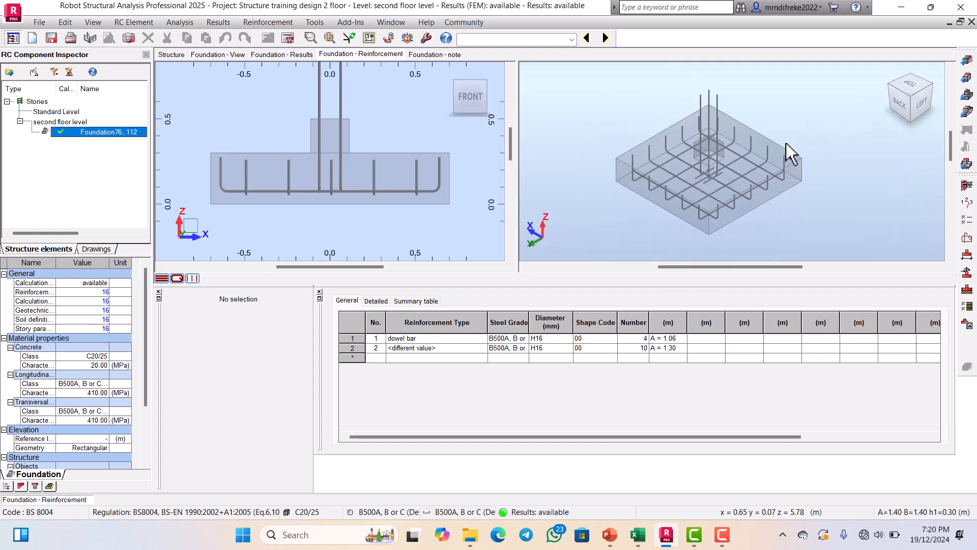
scroll(759, 161, down, 3)
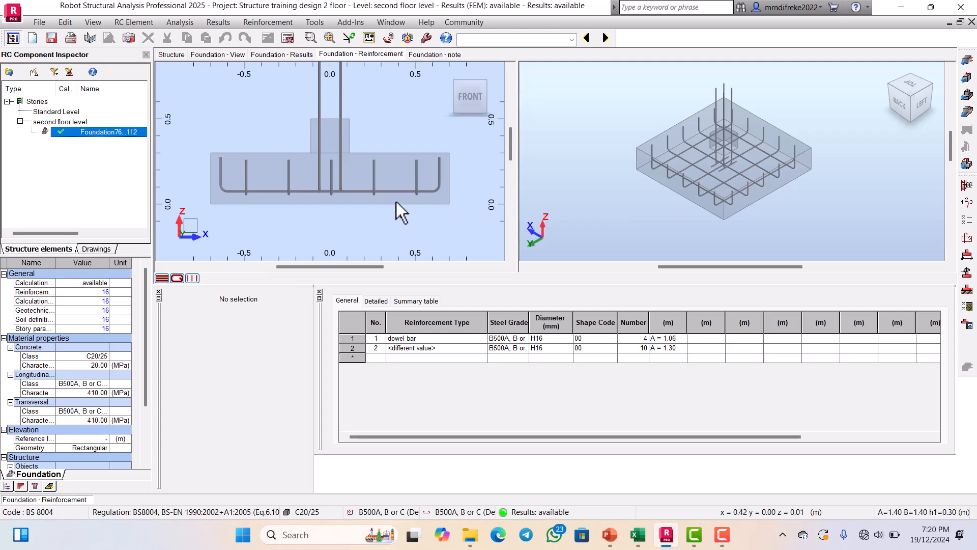
scroll(384, 179, down, 4)
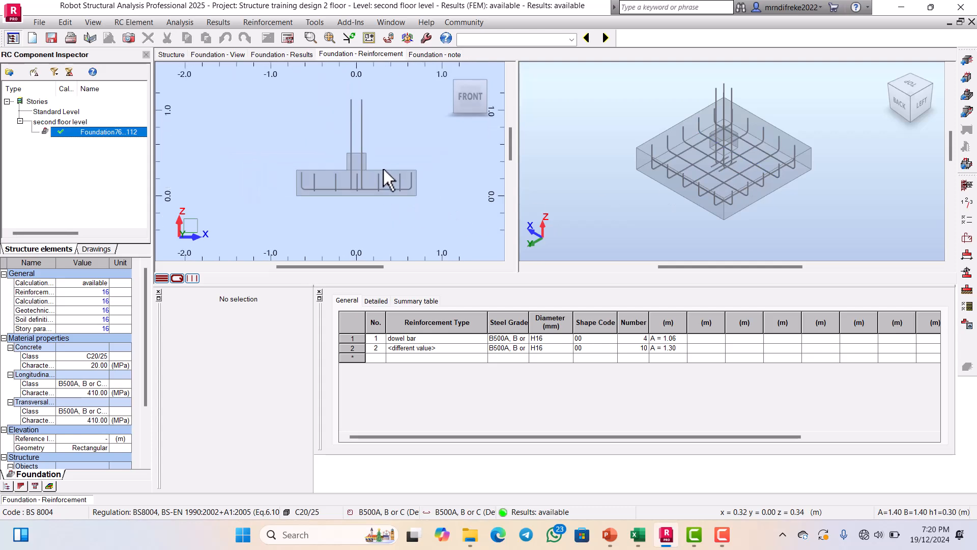
scroll(384, 178, up, 1)
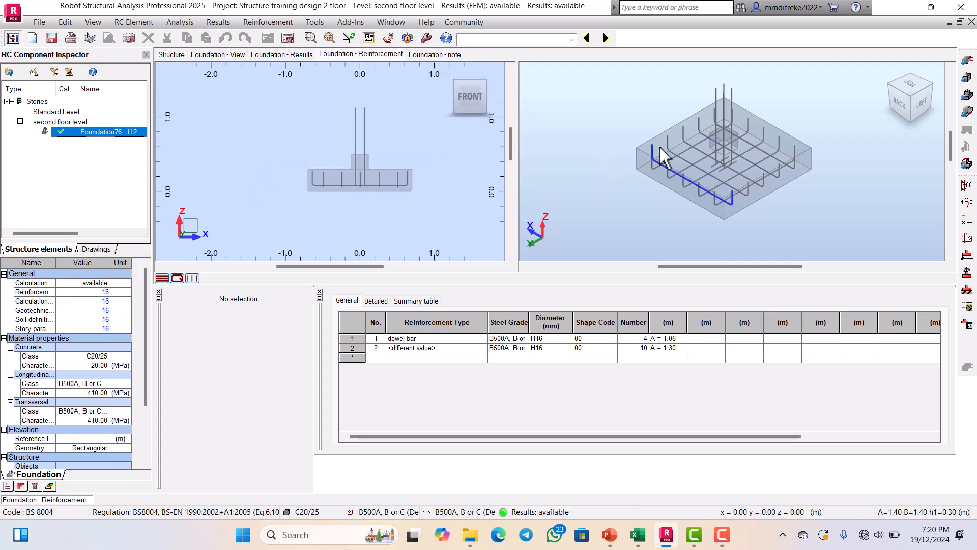
scroll(660, 148, up, 4)
scroll(585, 165, down, 4)
scroll(650, 163, up, 2)
scroll(568, 169, down, 3)
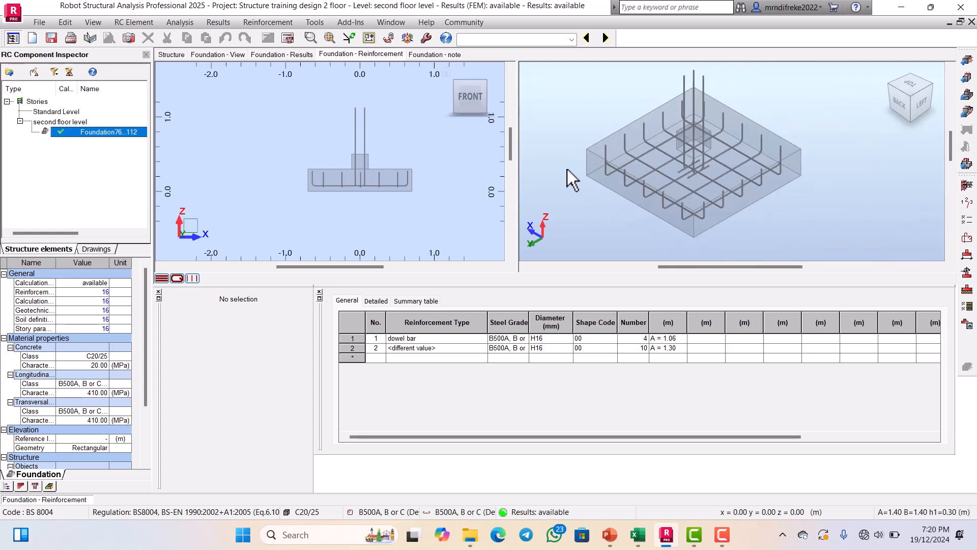
scroll(618, 173, up, 2)
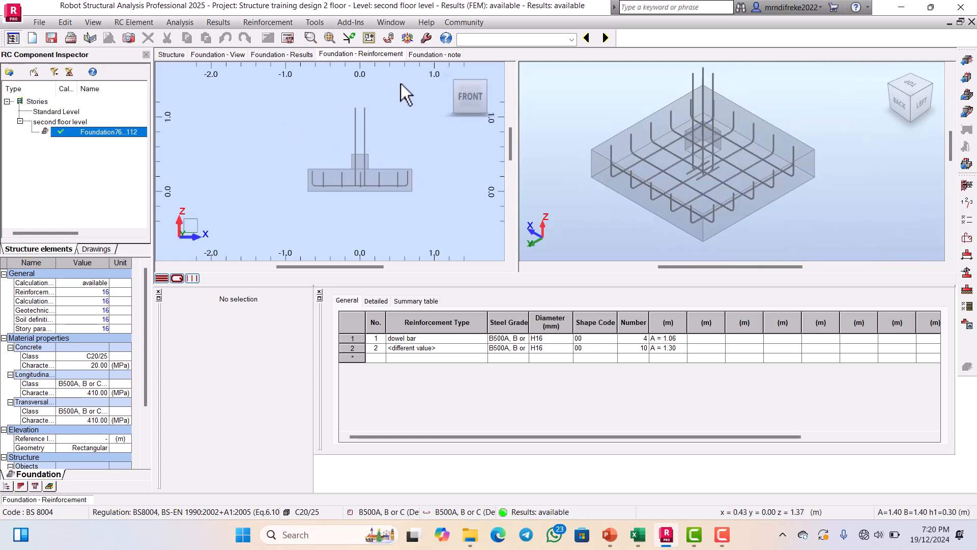
Review the foundation's design note from basic data through the load combinations, geotechnical design, provided reinforcement and material survey.
click(451, 55)
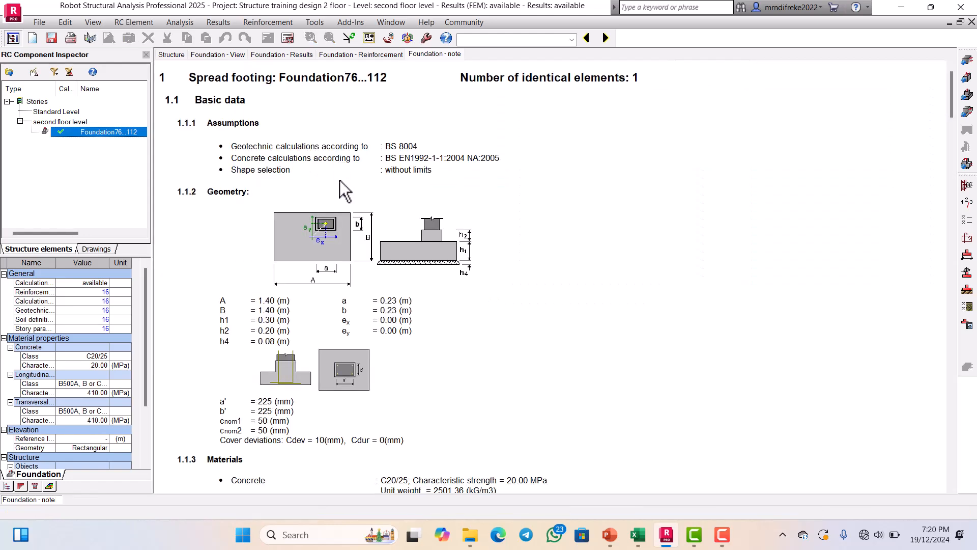
scroll(340, 181, down, 10)
scroll(358, 201, down, 12)
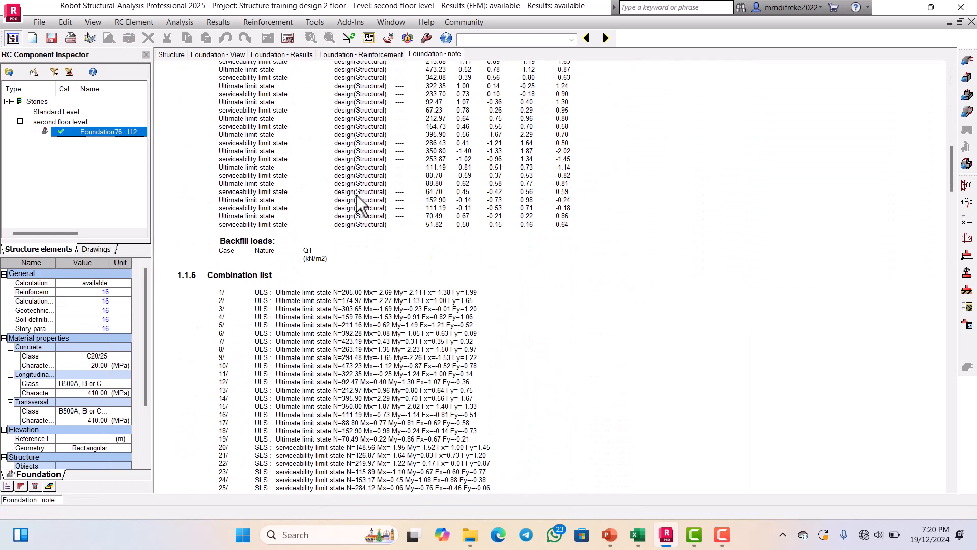
scroll(356, 201, down, 15)
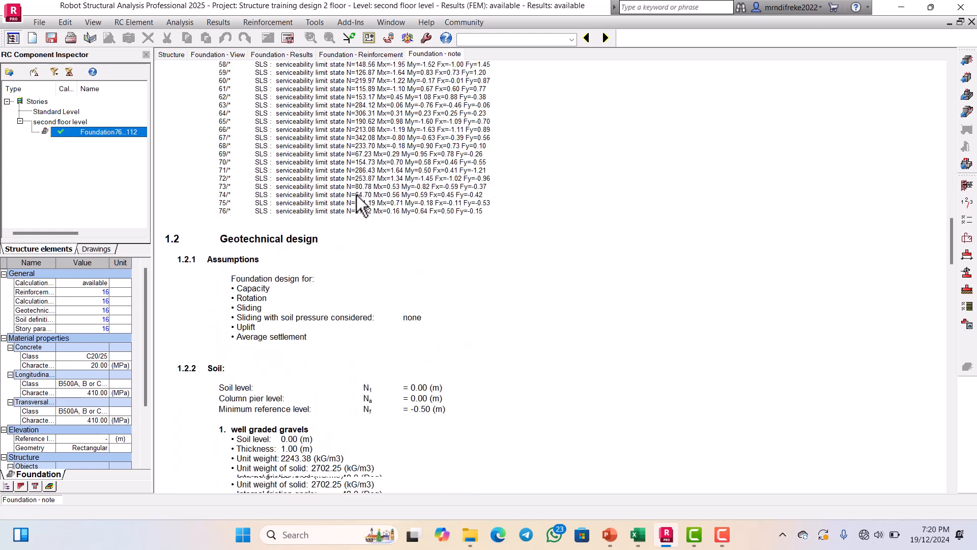
scroll(356, 201, down, 20)
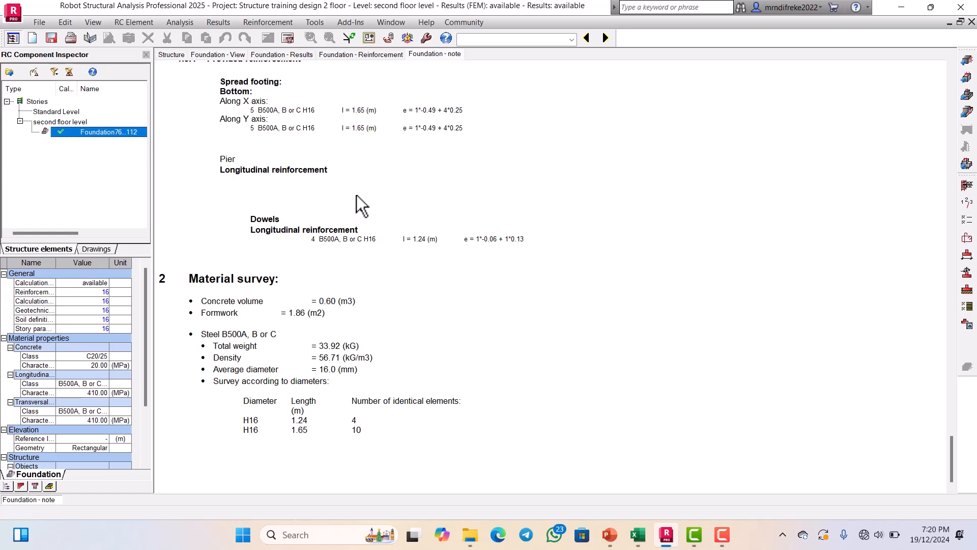
scroll(356, 194, up, 15)
scroll(358, 201, up, 15)
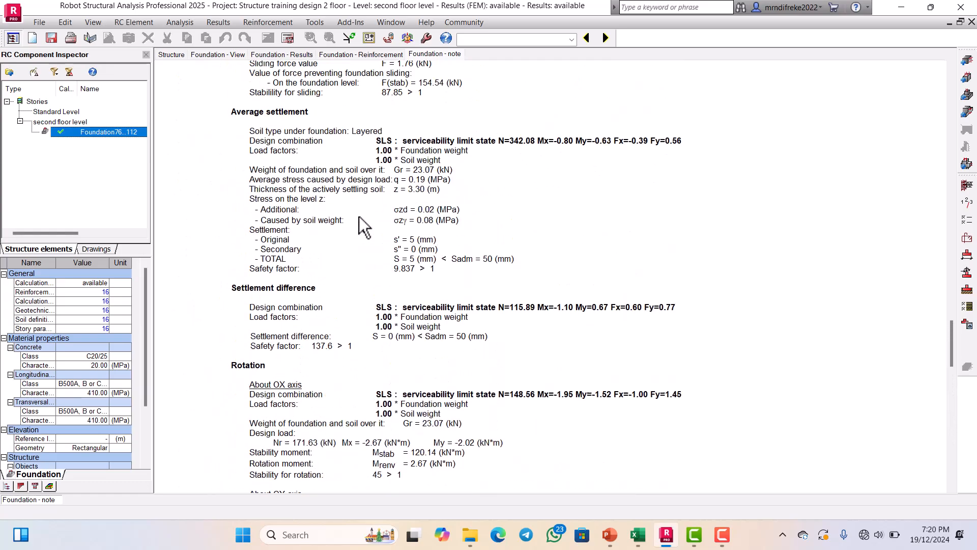
scroll(362, 220, up, 15)
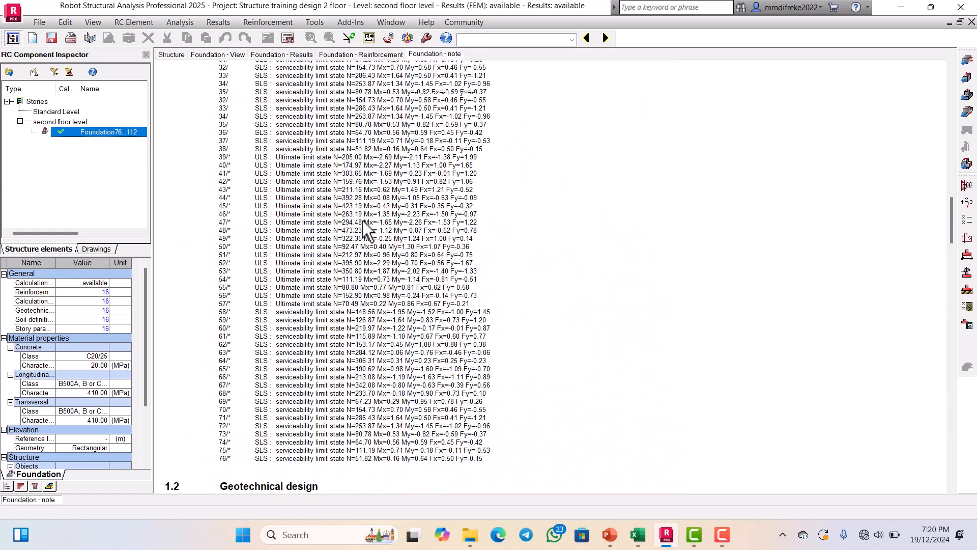
scroll(362, 221, up, 5)
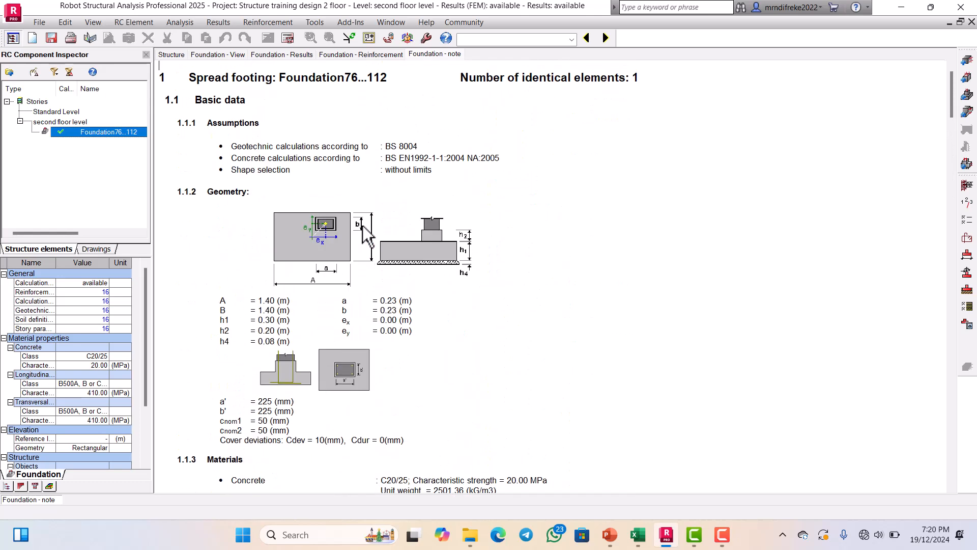
Generate the foundation's calculation note with all basic data, geotechnical and RC design sections plus the detailed material quantity survey.
click(217, 23)
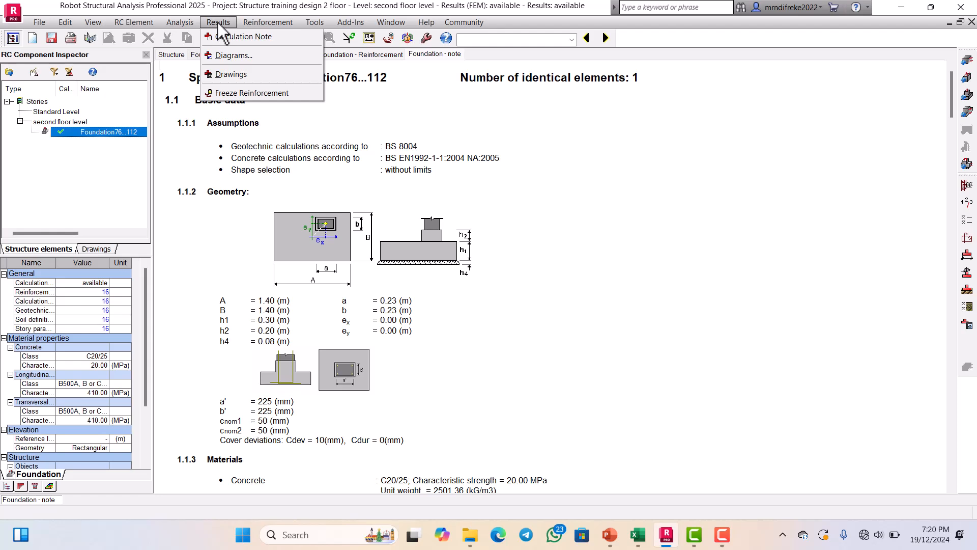
click(231, 37)
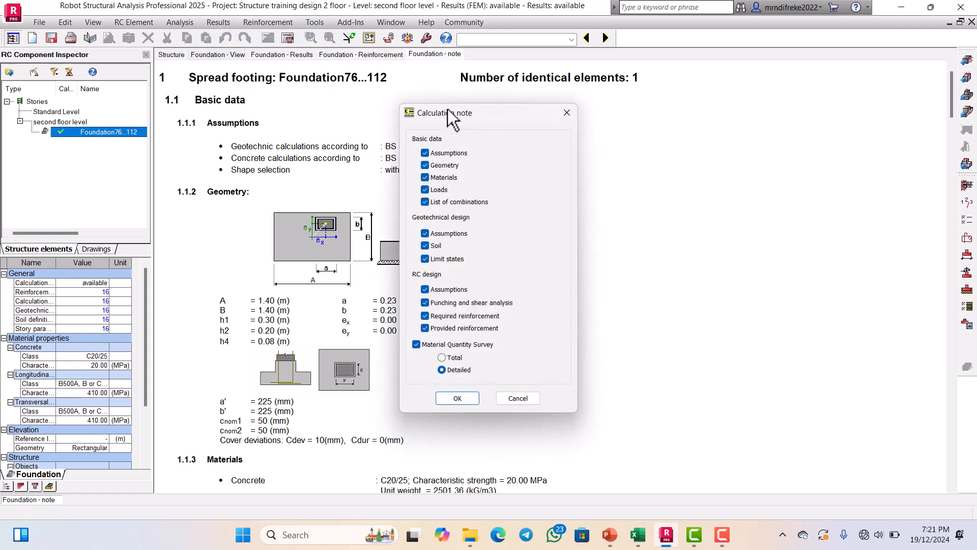
drag(447, 109, 422, 90)
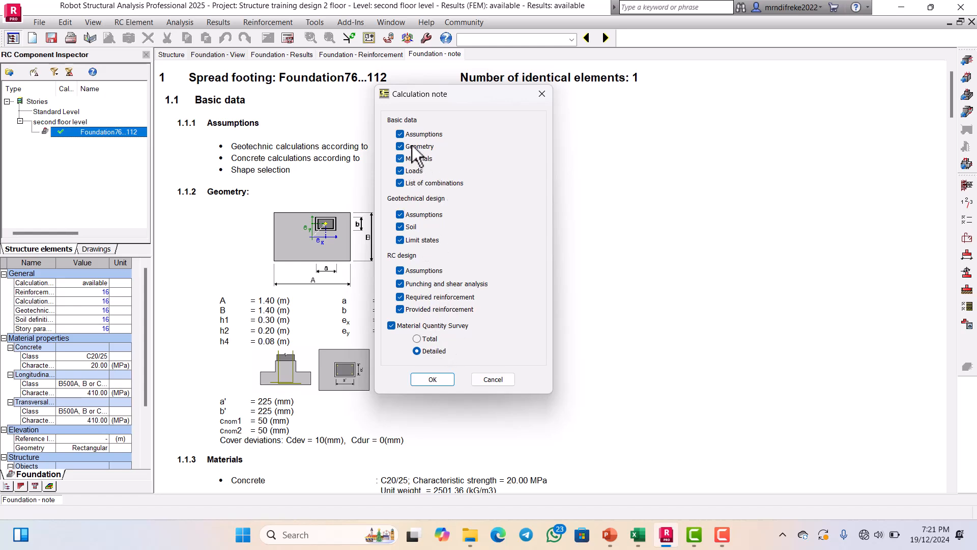
click(435, 378)
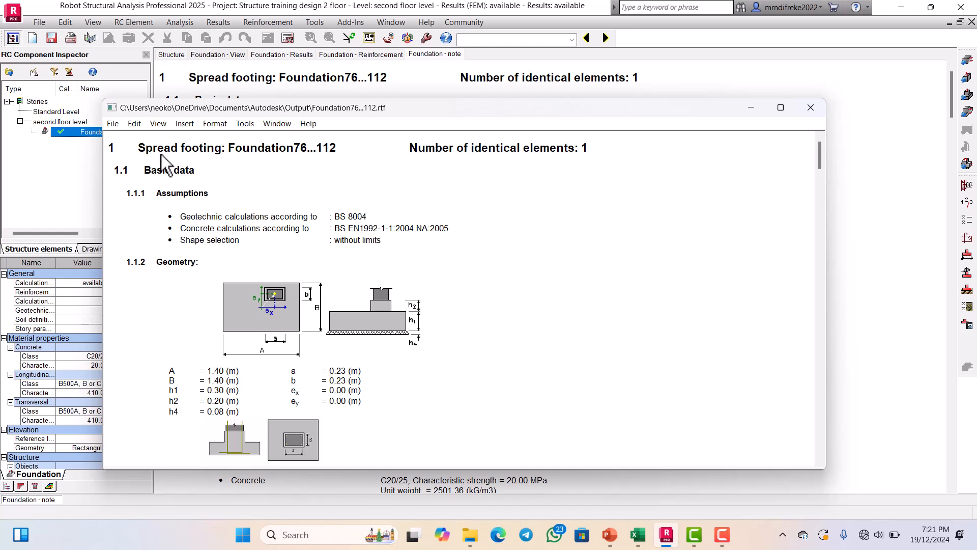
Capture the calculation note for the printout under the label "footing design new" with current numerical values.
click(135, 124)
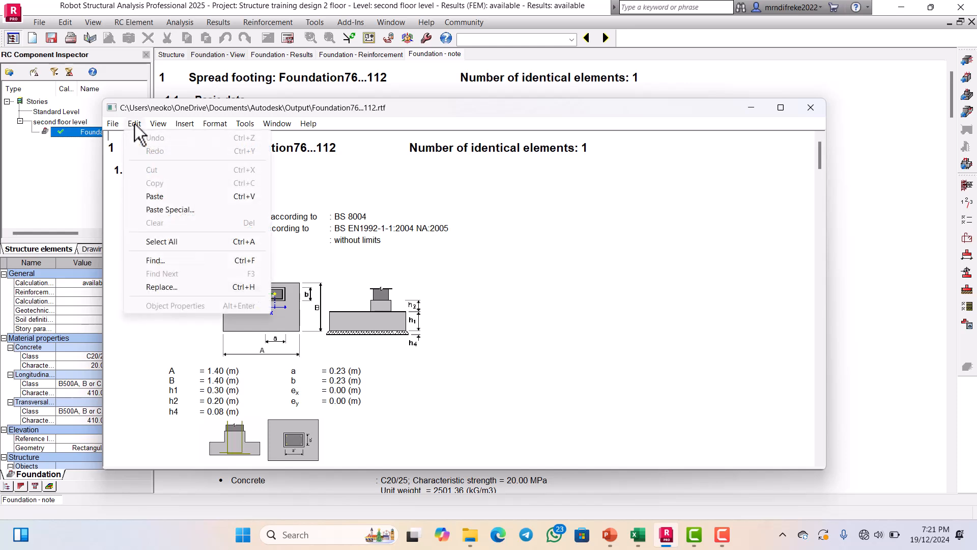
click(131, 123)
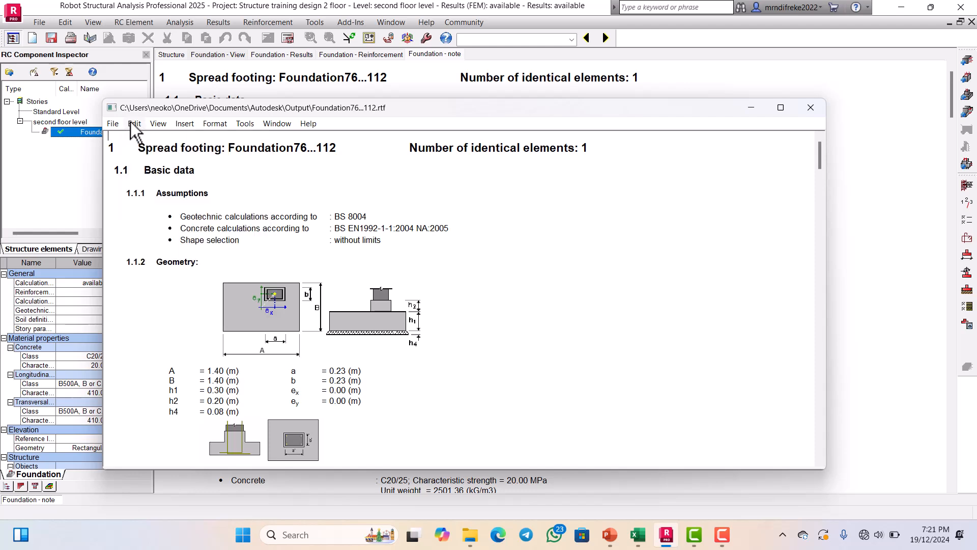
click(113, 124)
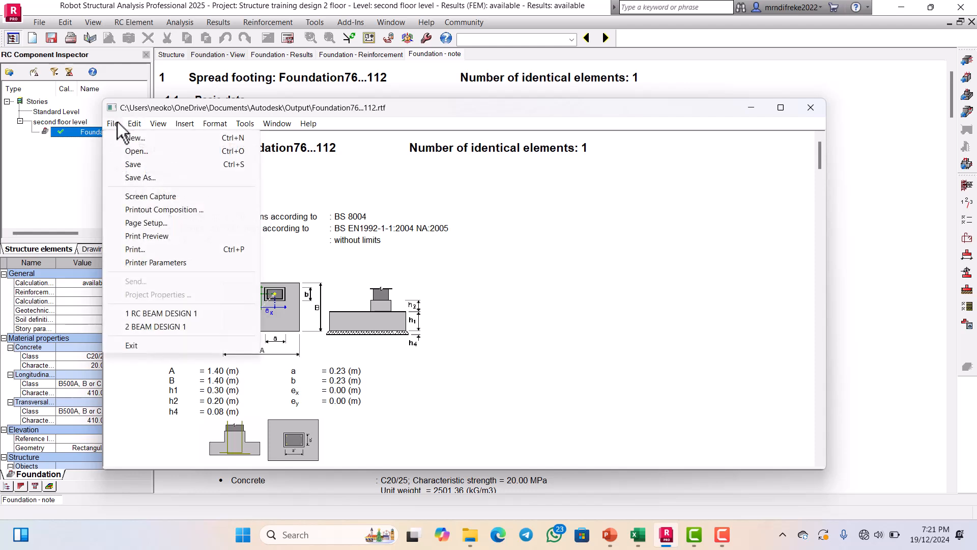
click(138, 198)
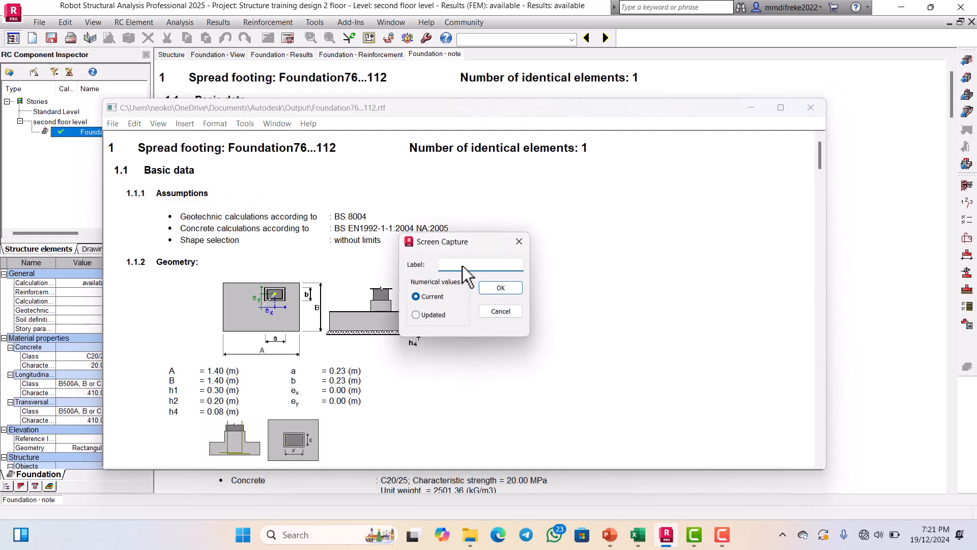
text(footing design new)
click(501, 289)
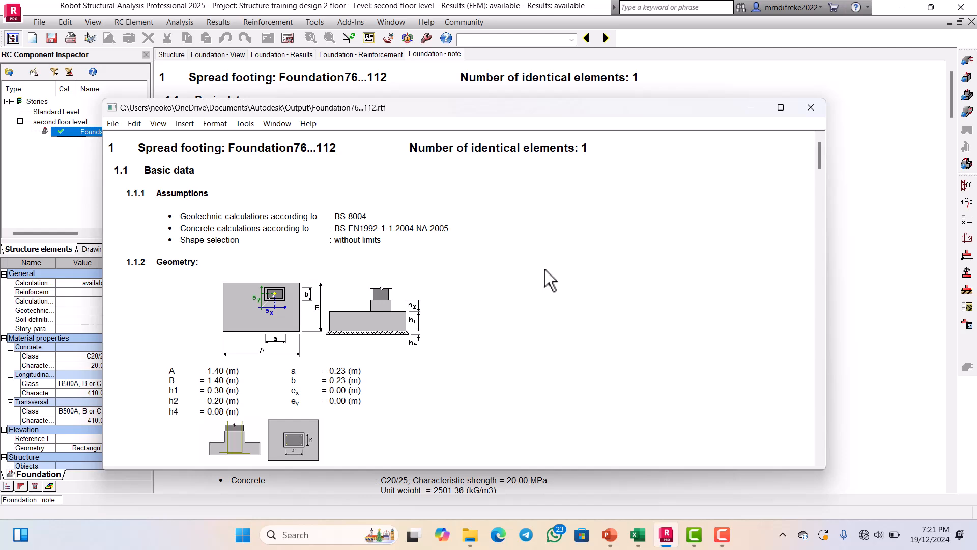
Open the project's printout composition and add the "footing design new" screen capture to the report.
key(alt+Tab)
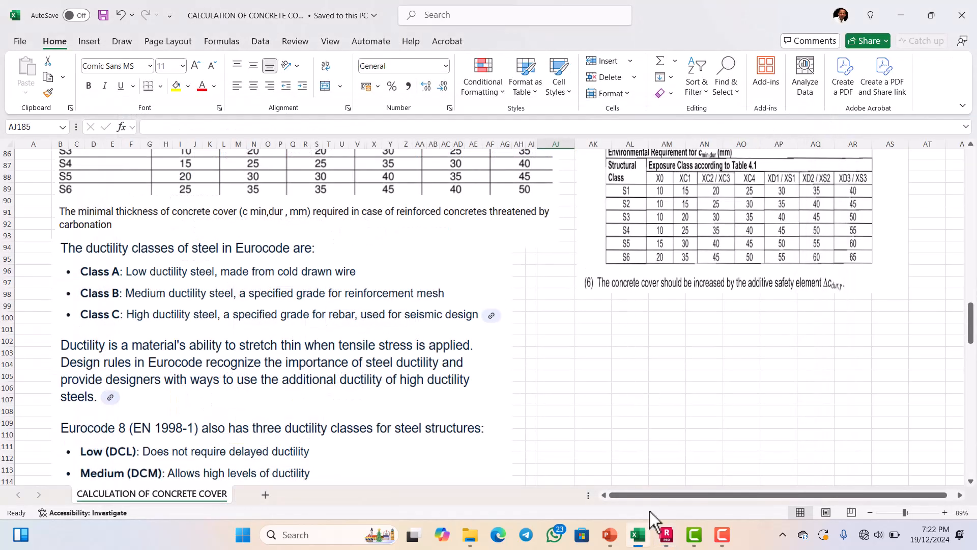
click(667, 536)
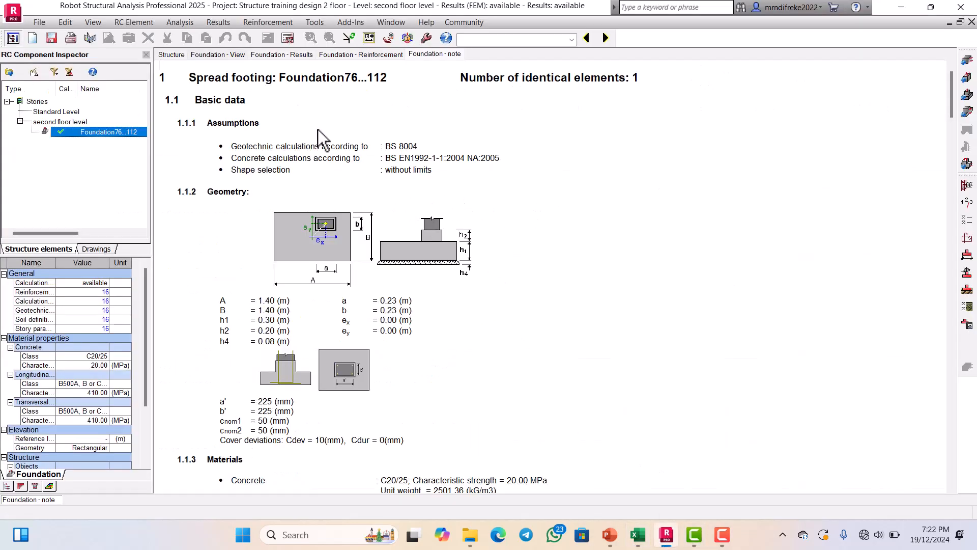
click(40, 23)
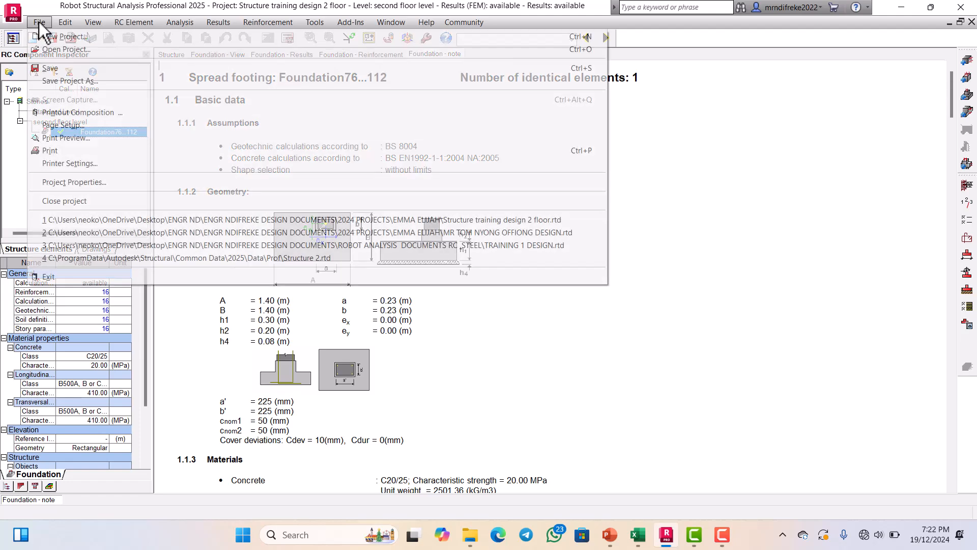
click(59, 113)
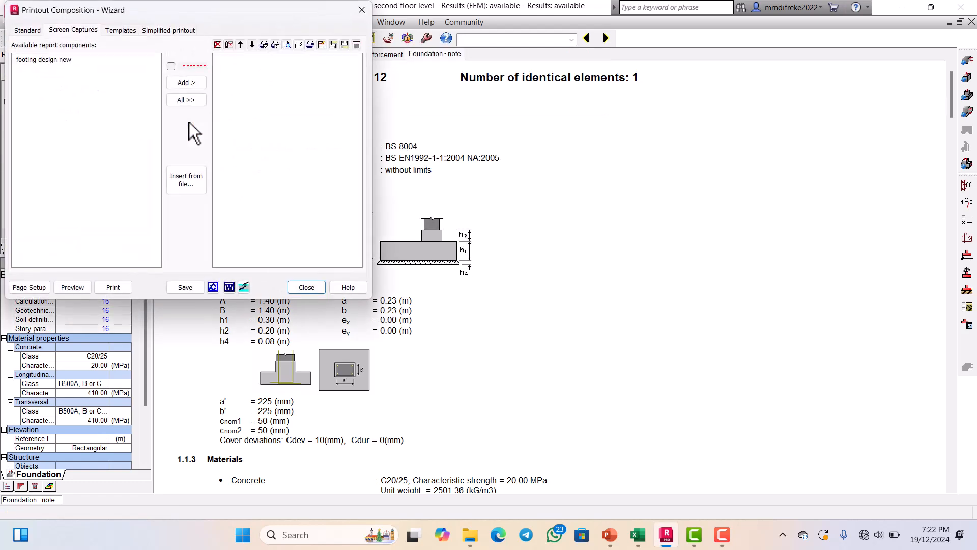
click(50, 60)
click(198, 83)
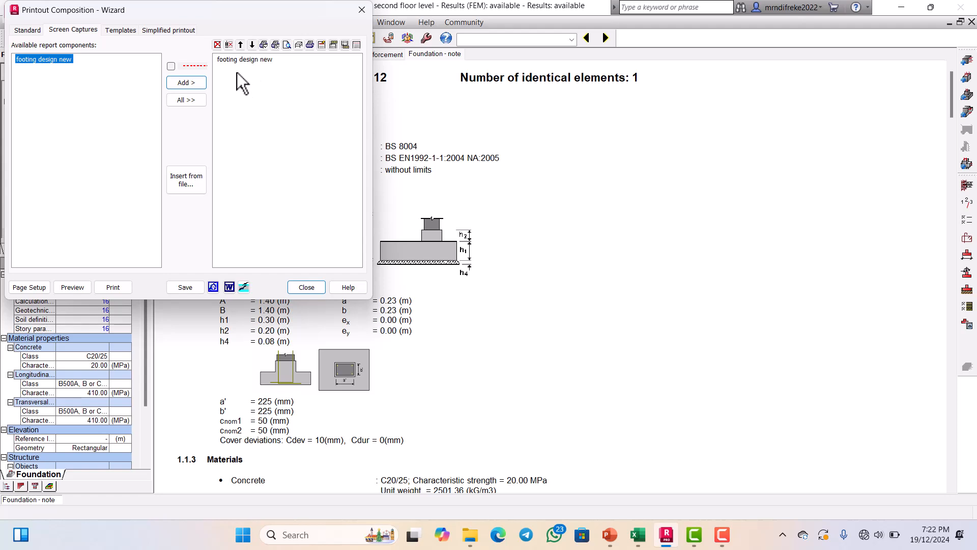
Try to export the "footing design new" report to Word, dismiss the macro message and close the document.
click(251, 61)
click(227, 286)
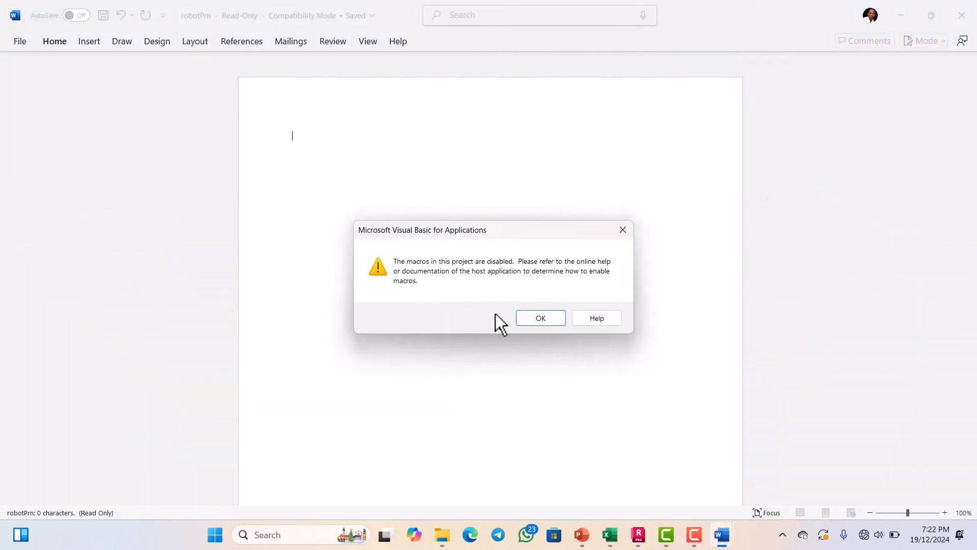
click(520, 316)
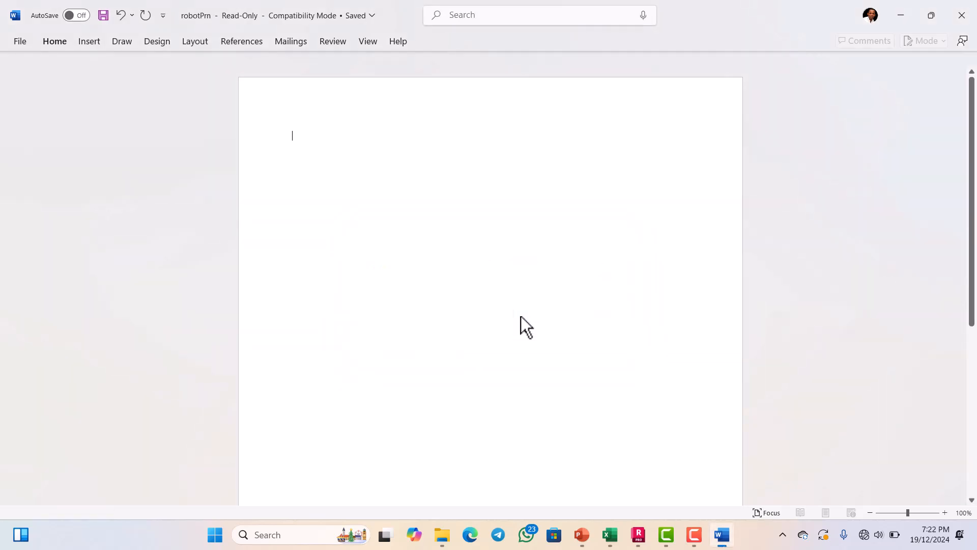
click(973, 17)
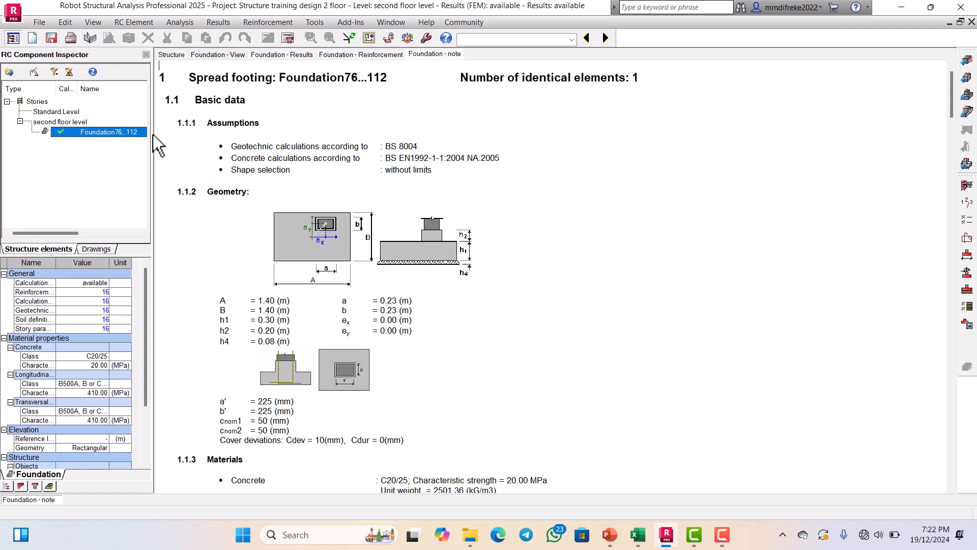
Preview the printout composition containing the "footing design new" capture, and close both the preview and the wizard.
click(50, 39)
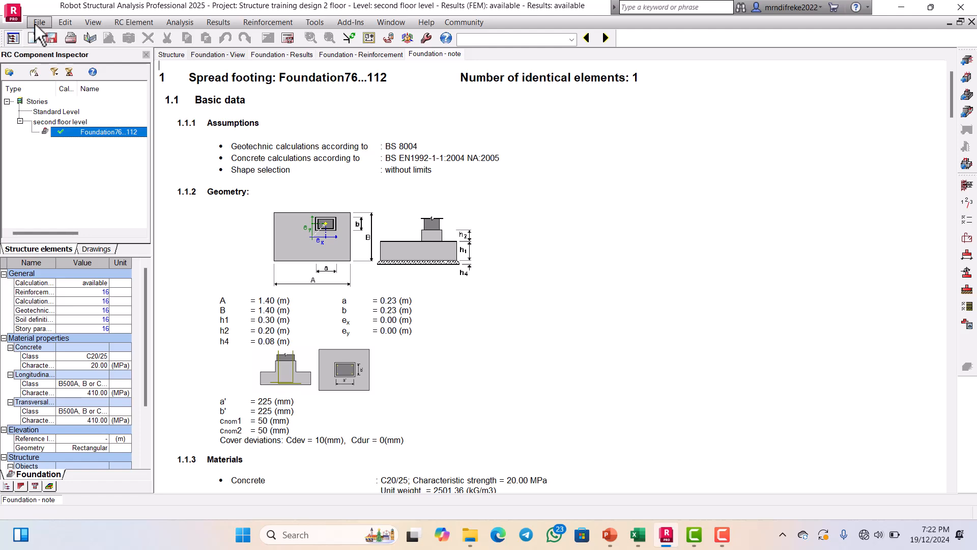
click(39, 23)
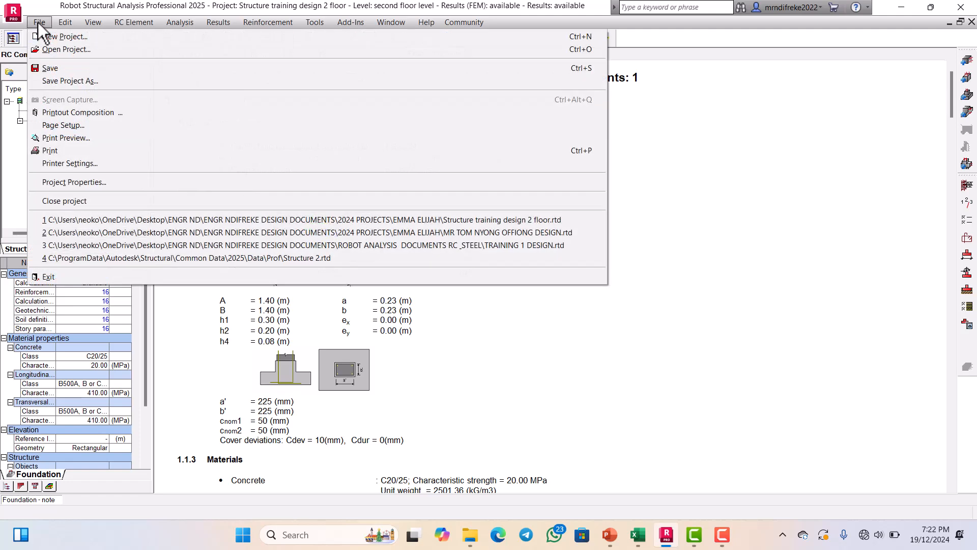
click(59, 113)
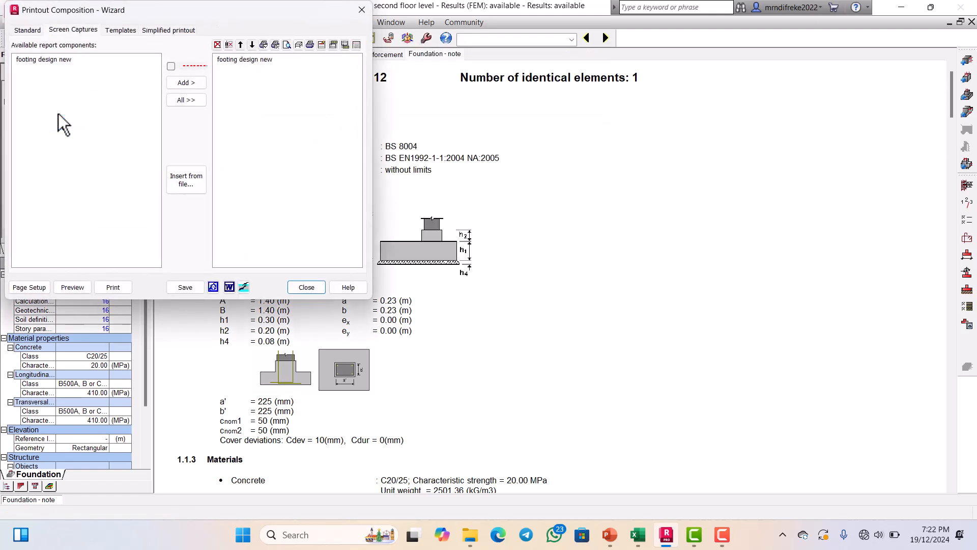
click(63, 286)
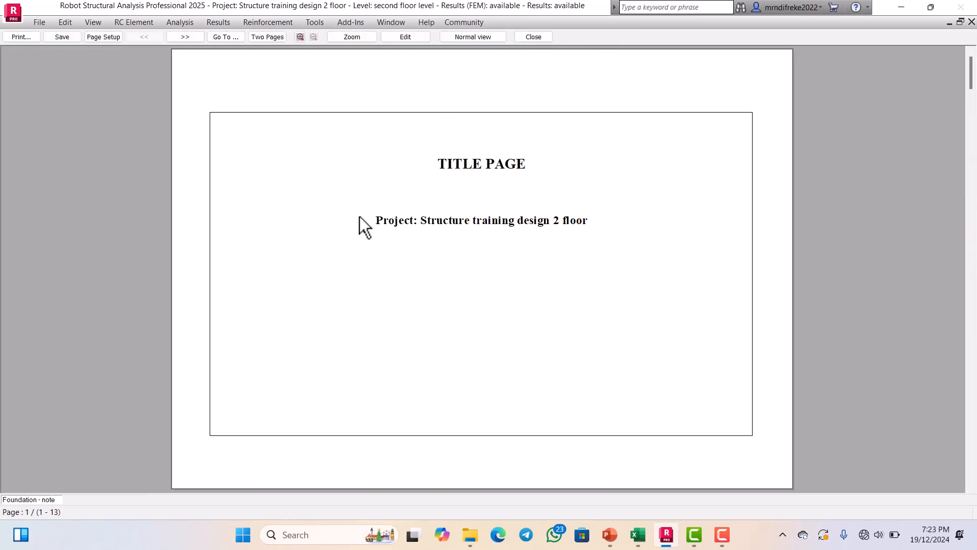
click(539, 40)
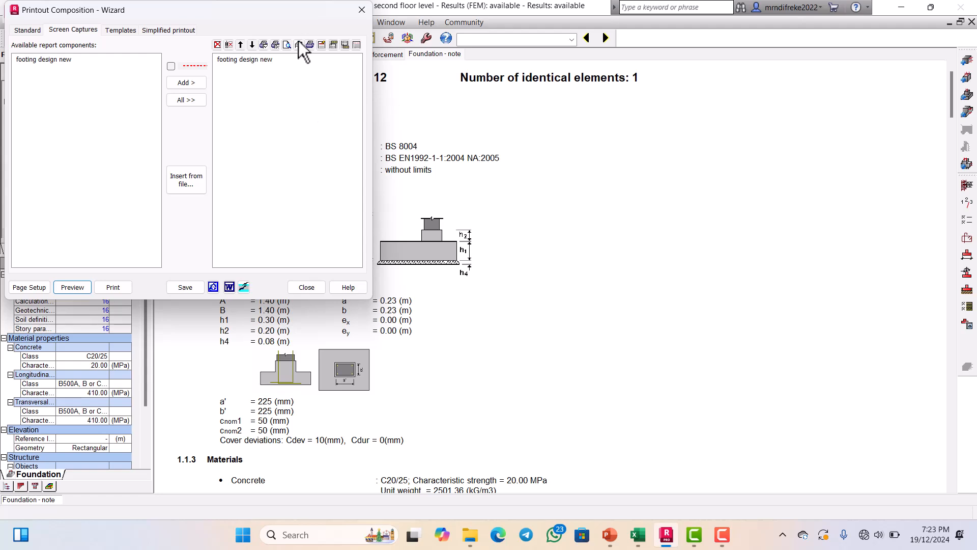
click(361, 11)
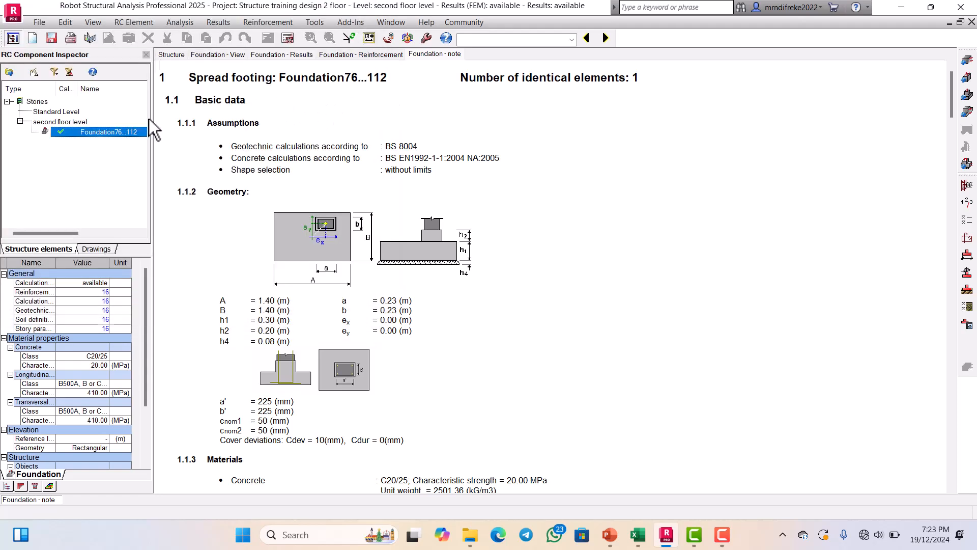
Save the foundation's calculation note as "calculation for footing" in Text Document - MS-DOS Format.
click(39, 22)
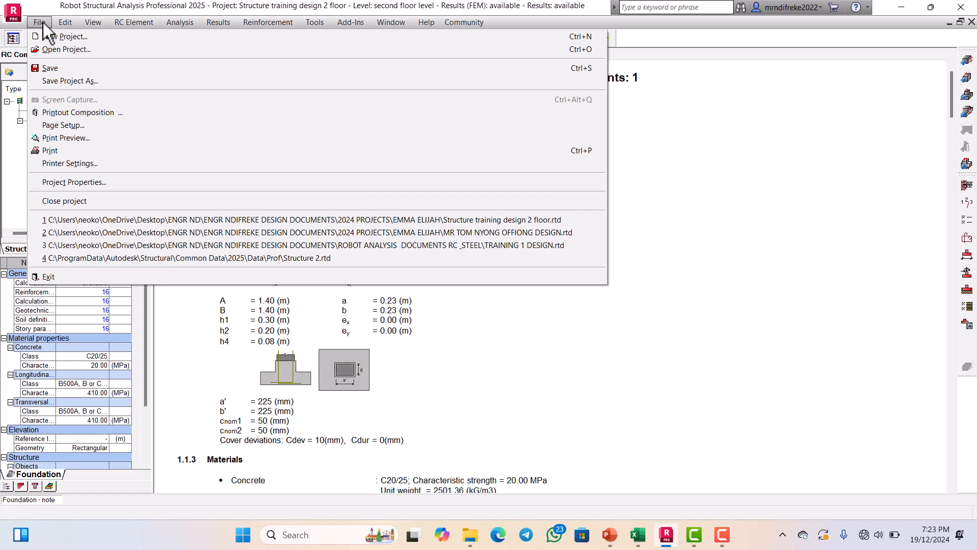
click(56, 77)
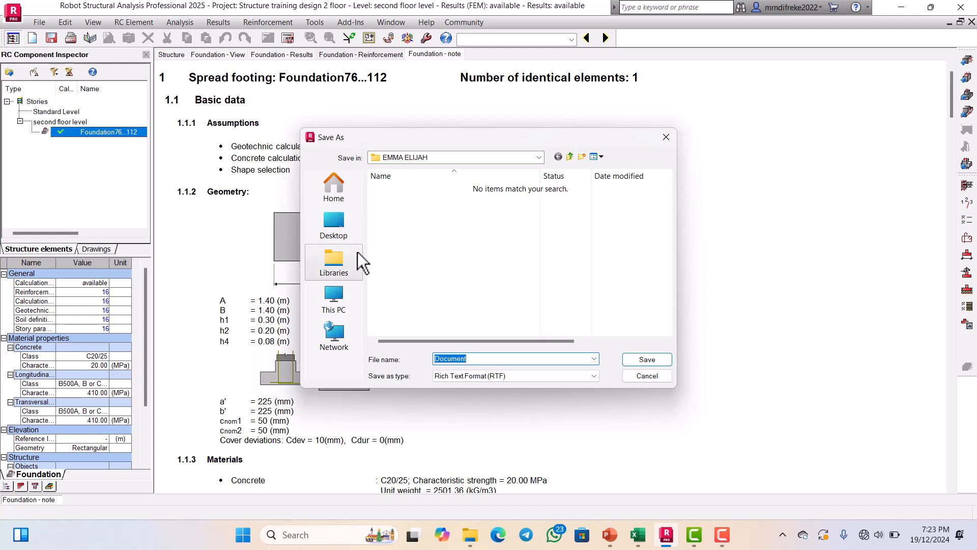
click(569, 375)
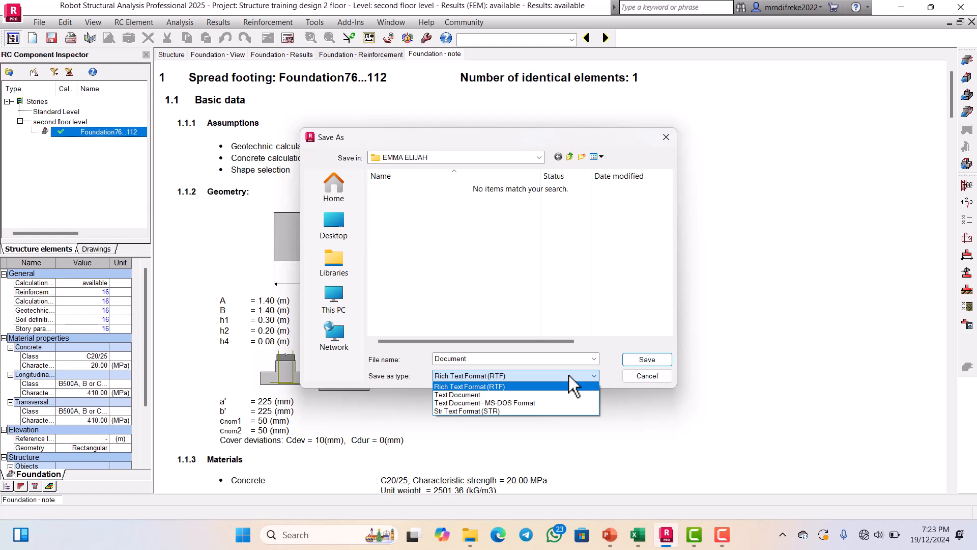
click(511, 400)
double_click(475, 361)
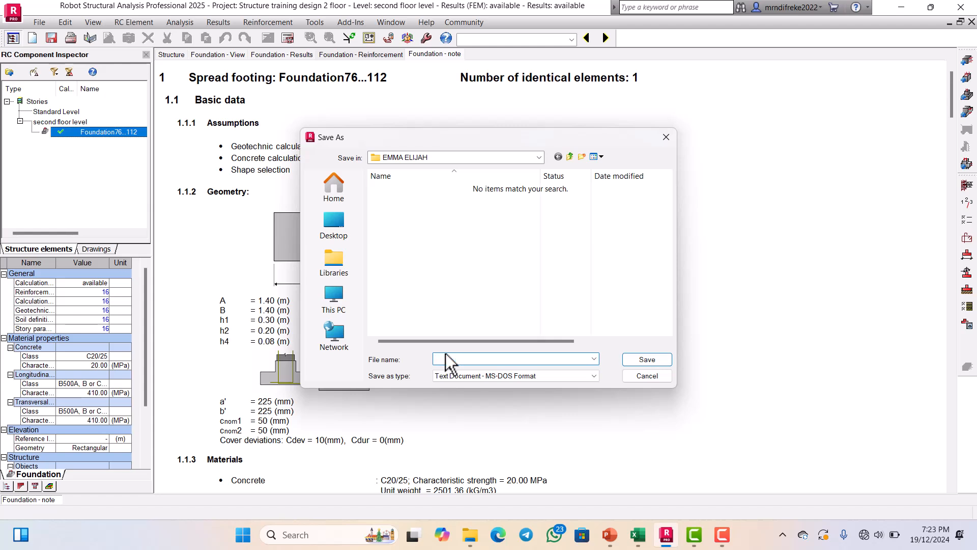
text(c)
text(alculation for footing)
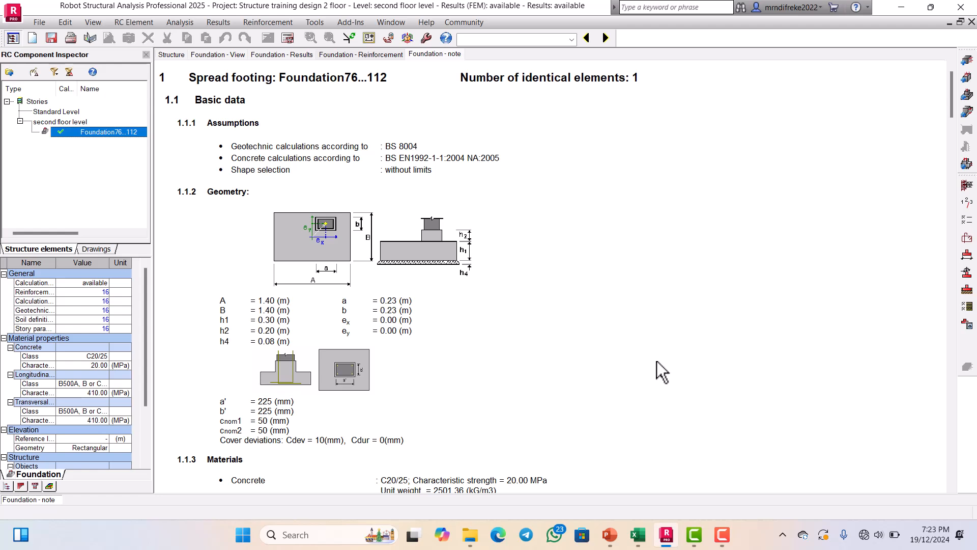
Generate the foundation's final reinforcement drawing from its reinforcement view.
click(365, 53)
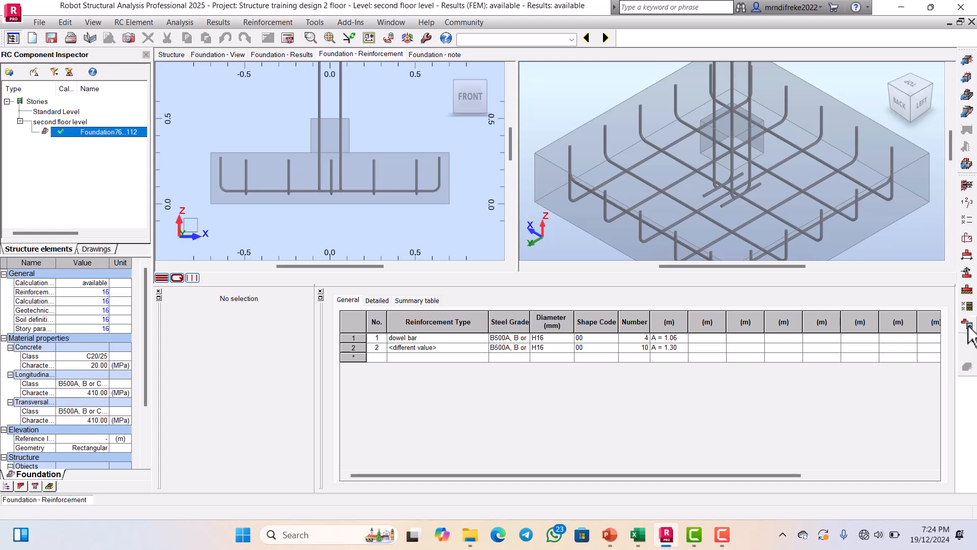
click(969, 327)
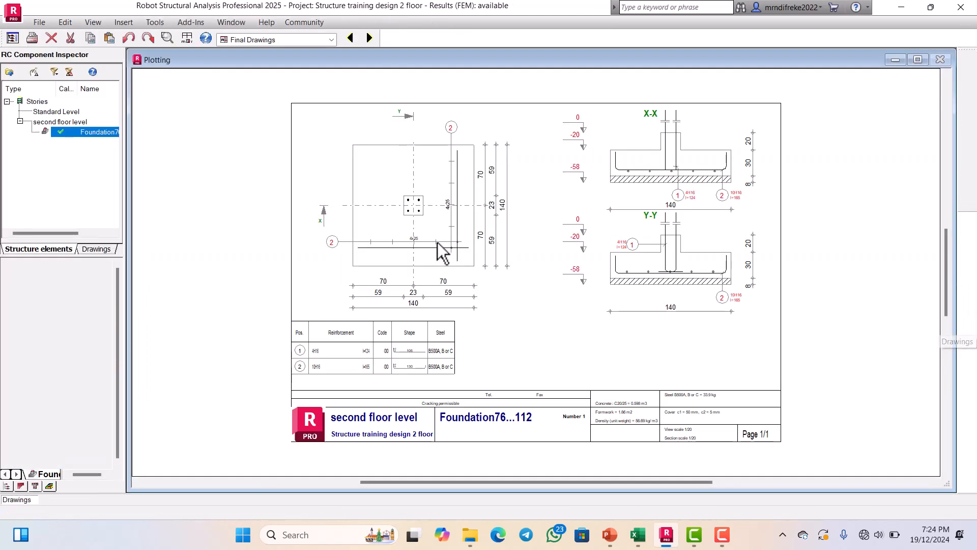
Examine the drawing's foundation plan, X-X and Y-Y sections, bar marks and reinforcement table.
scroll(494, 225, up, 4)
scroll(437, 245, down, 4)
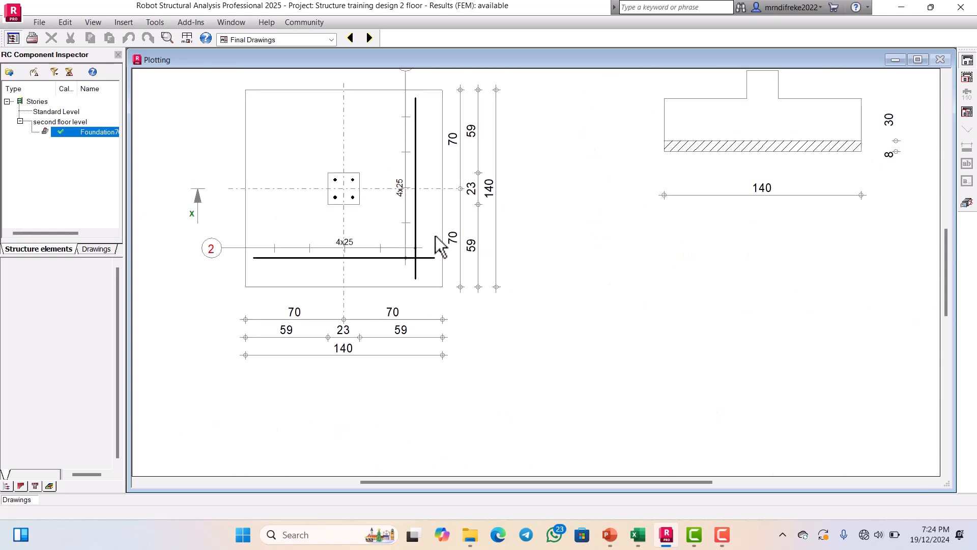
scroll(667, 224, up, 4)
scroll(569, 244, down, 4)
scroll(661, 257, up, 2)
scroll(448, 236, down, 3)
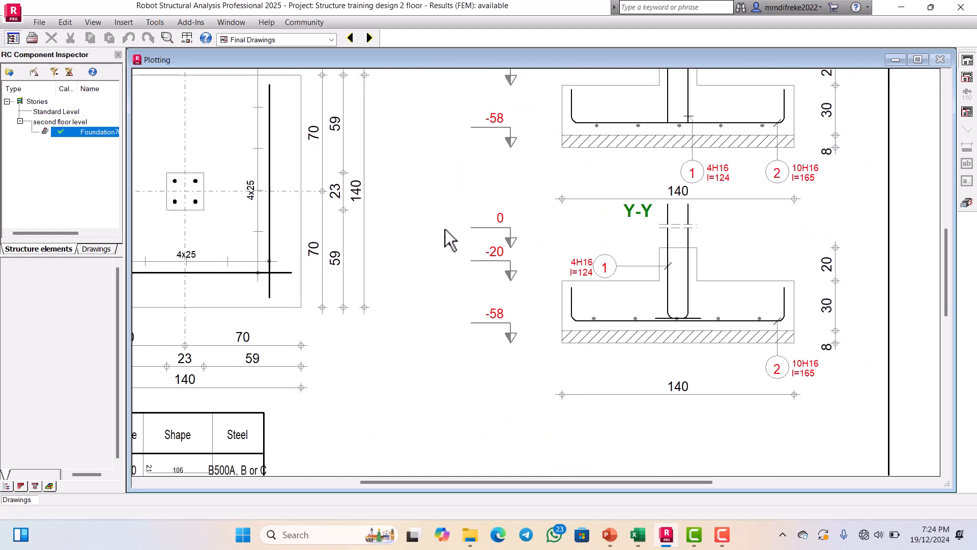
scroll(476, 203, down, 3)
scroll(619, 194, up, 4)
scroll(648, 164, down, 2)
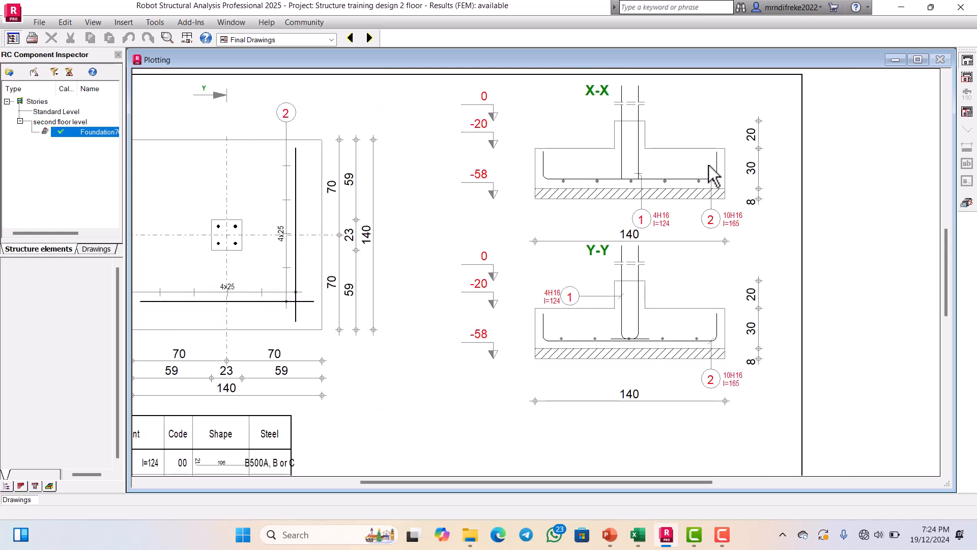
scroll(711, 175, up, 3)
scroll(682, 214, down, 3)
scroll(611, 285, up, 3)
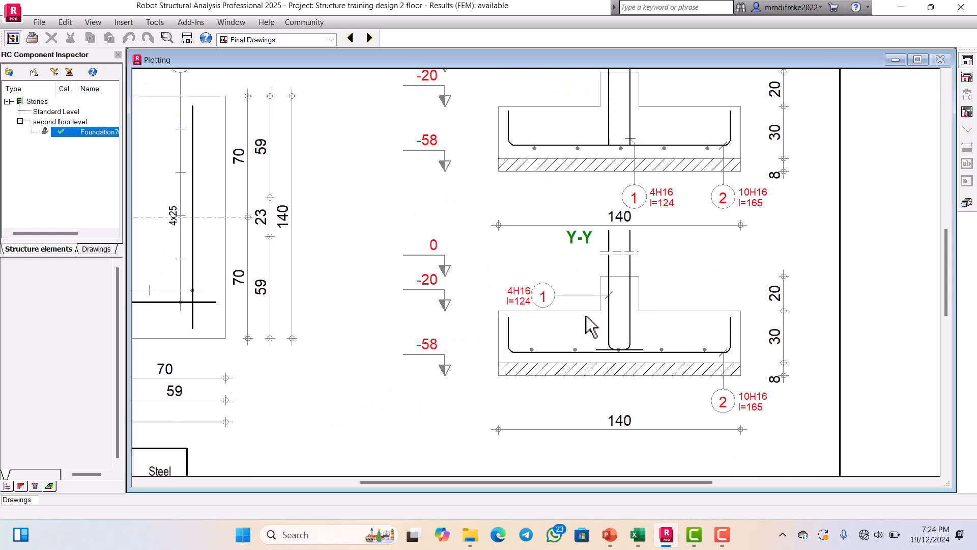
scroll(621, 330, up, 1)
scroll(623, 305, down, 3)
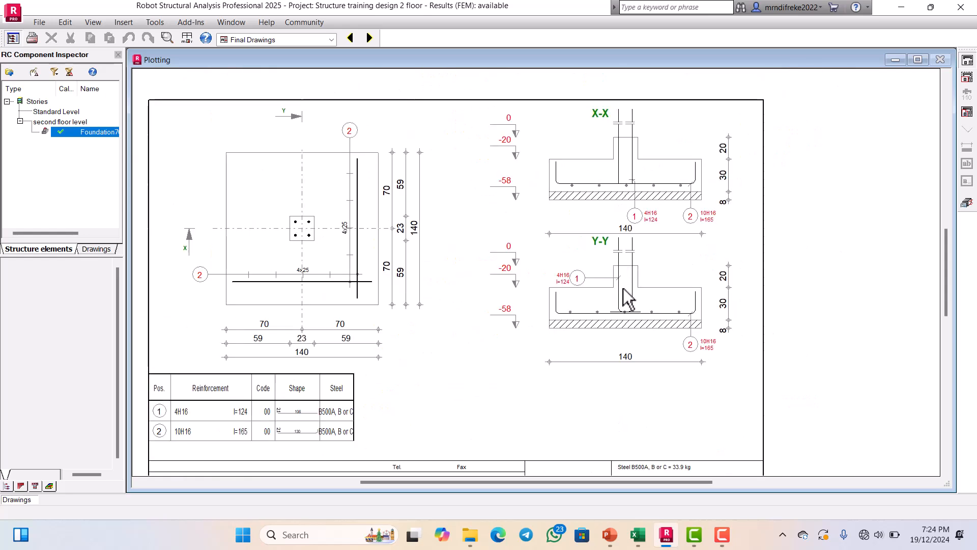
scroll(611, 316, up, 2)
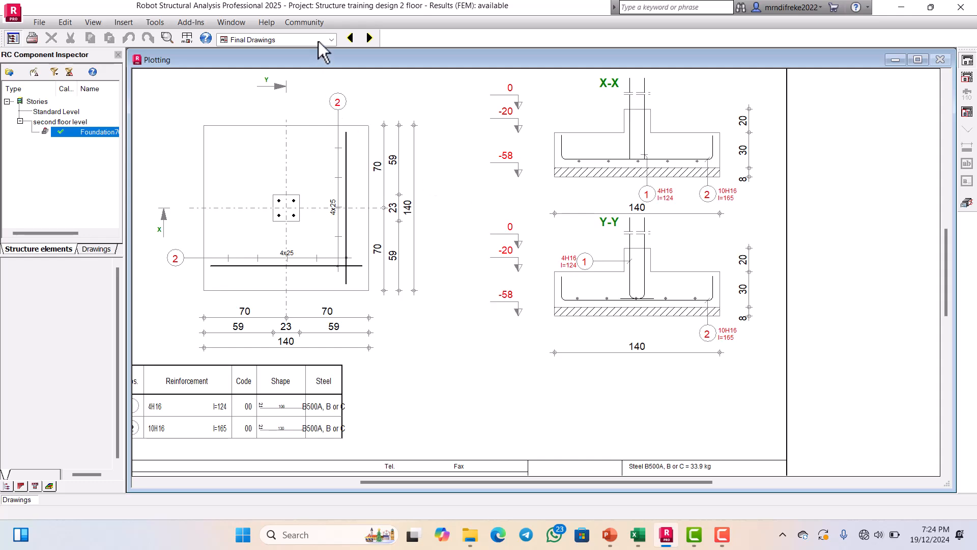
Return to the structure model's Geometry layout and examine the arrangement of the pad foundations on the base plan.
click(331, 39)
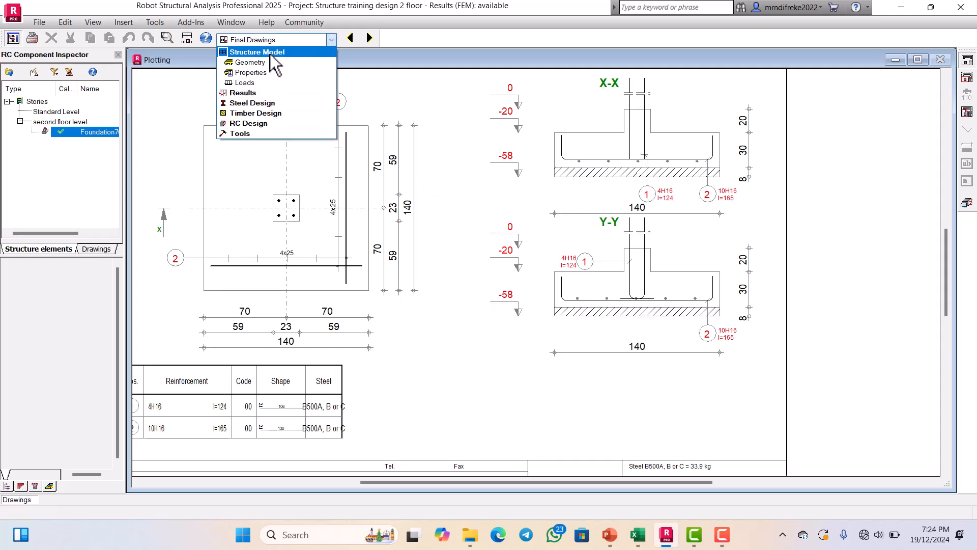
click(265, 61)
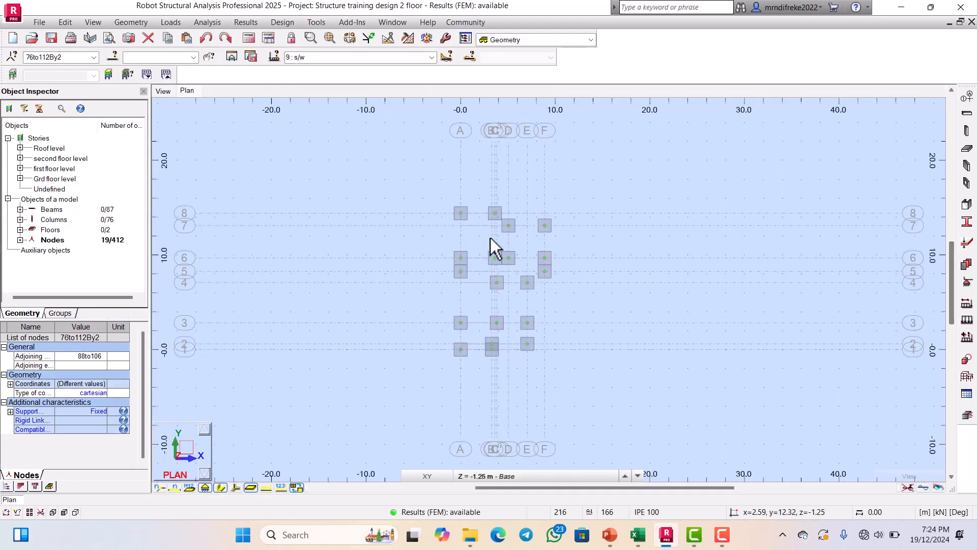
scroll(493, 260, up, 3)
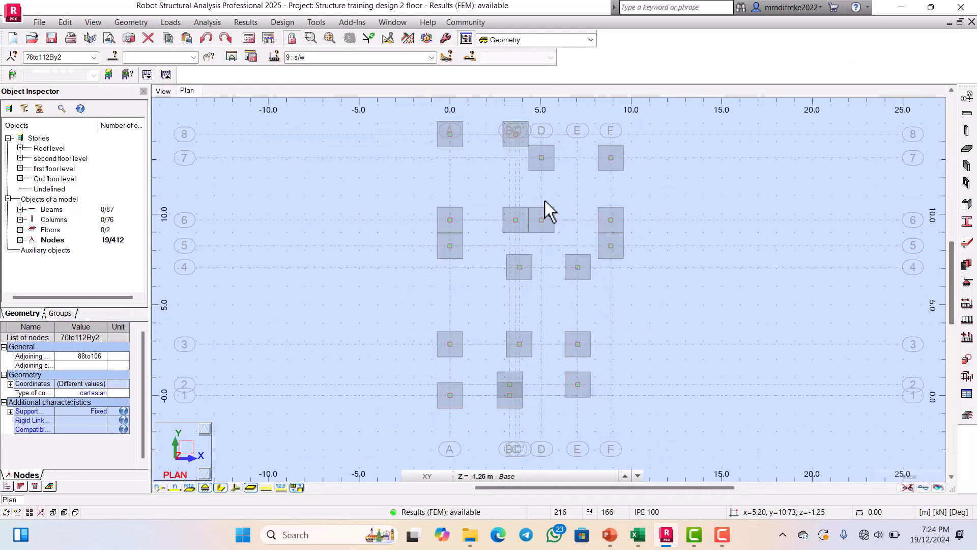
scroll(524, 325, up, 3)
scroll(526, 295, down, 2)
scroll(525, 305, up, 1)
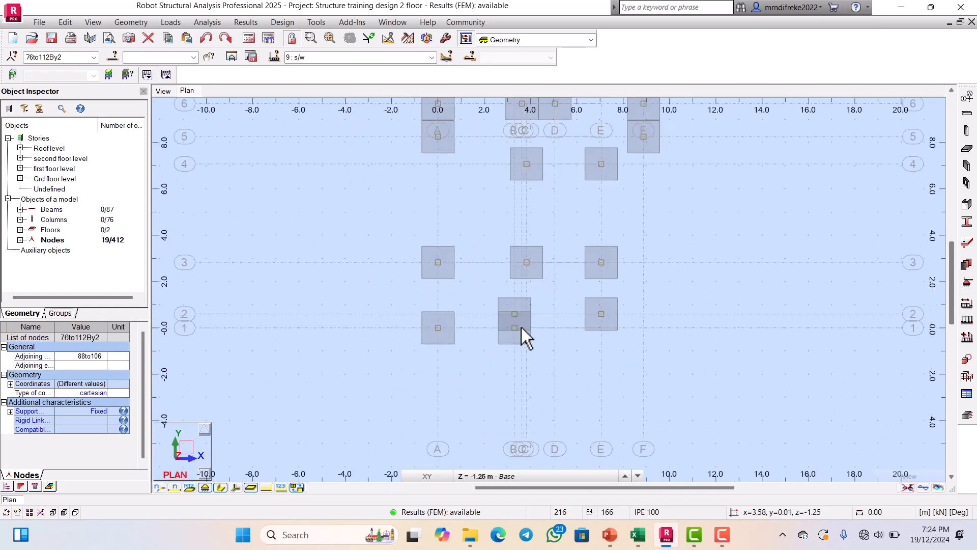
scroll(555, 290, up, 1)
scroll(555, 290, down, 7)
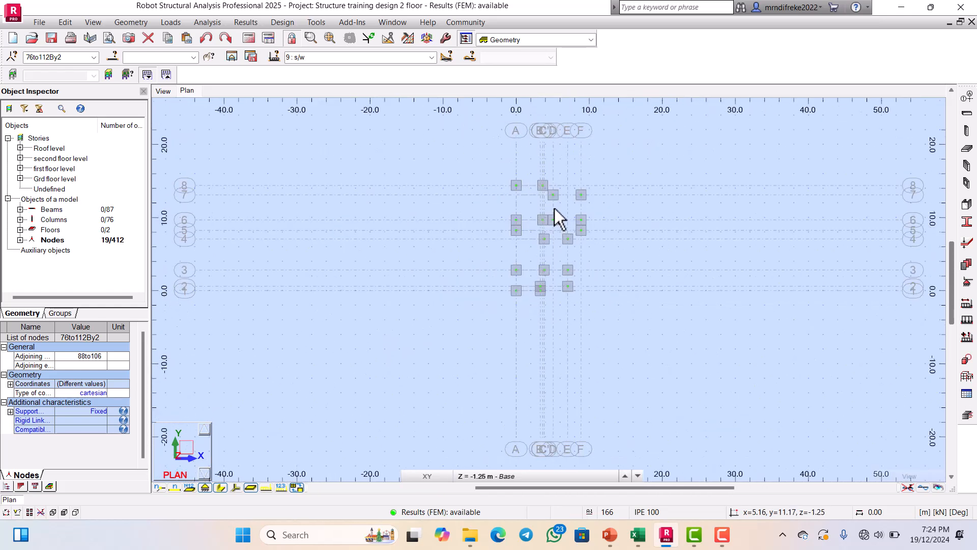
scroll(547, 179, up, 6)
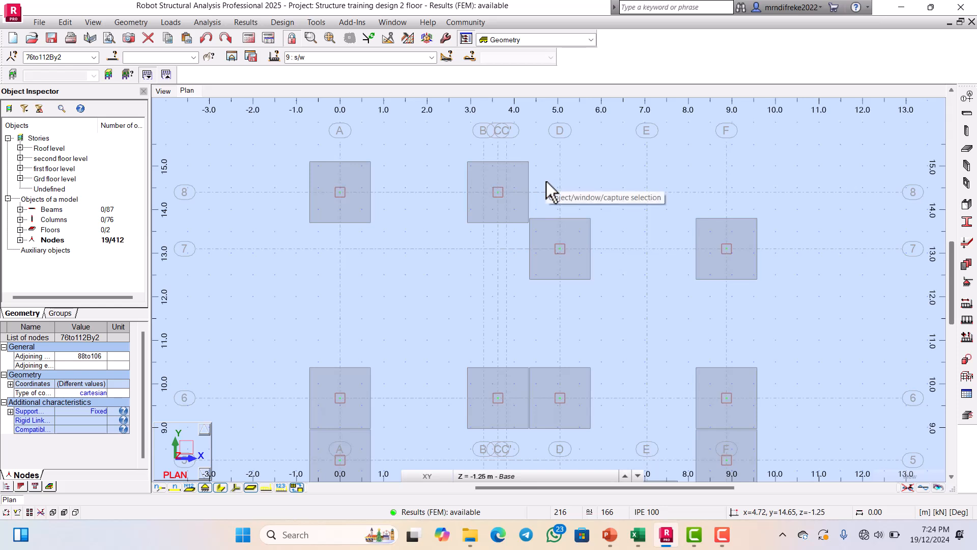
scroll(546, 183, down, 3)
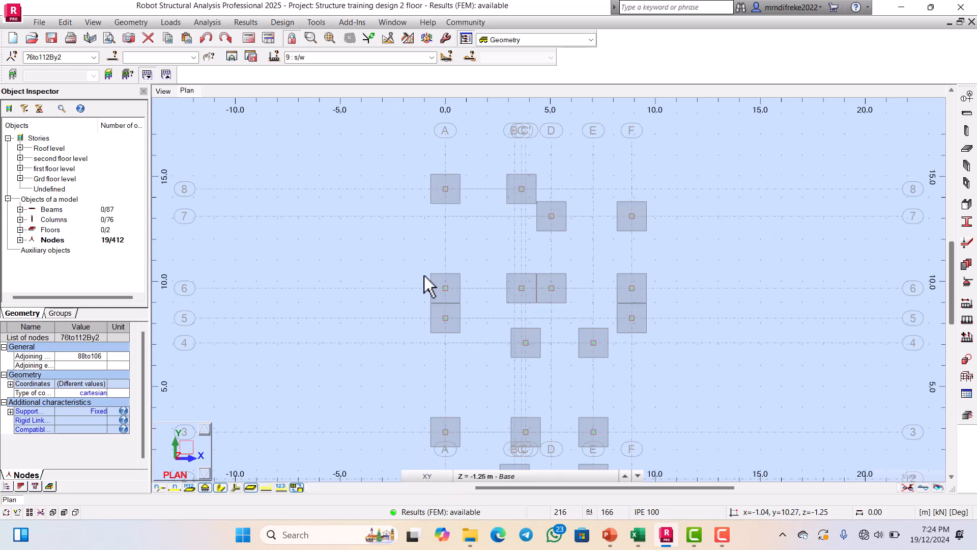
scroll(424, 276, down, 1)
Inspect the frame's columns and base supports in the 3D view and return to the base-level foundation plan.
click(164, 90)
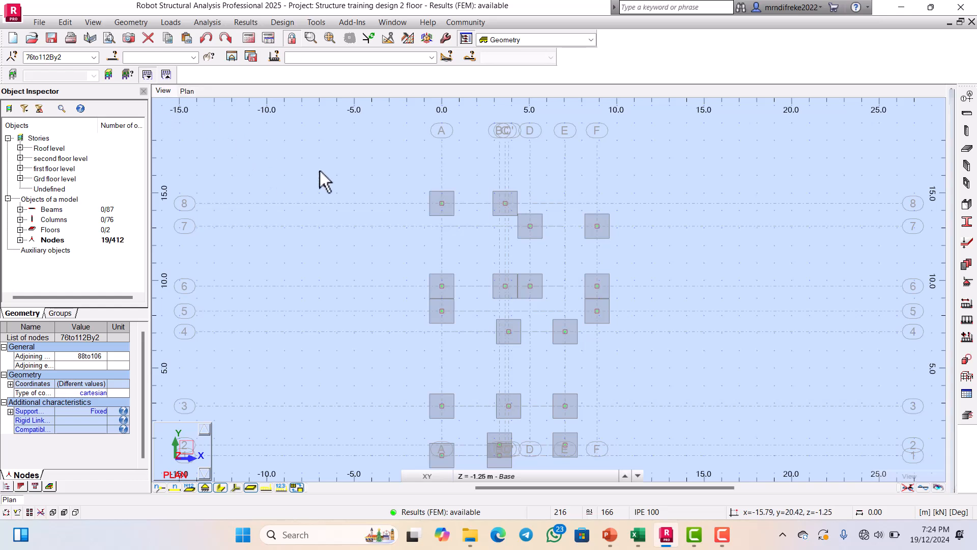
scroll(473, 275, down, 1)
scroll(471, 305, up, 4)
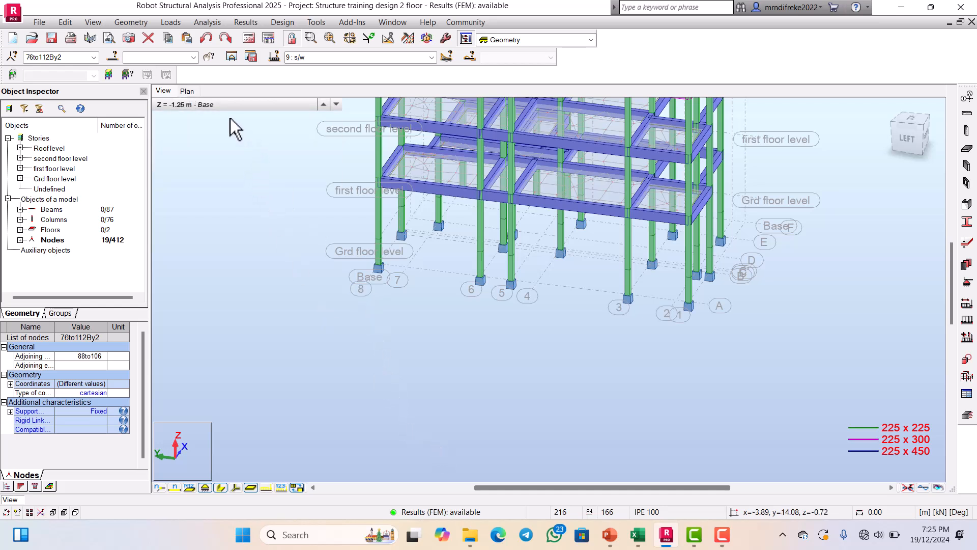
click(187, 92)
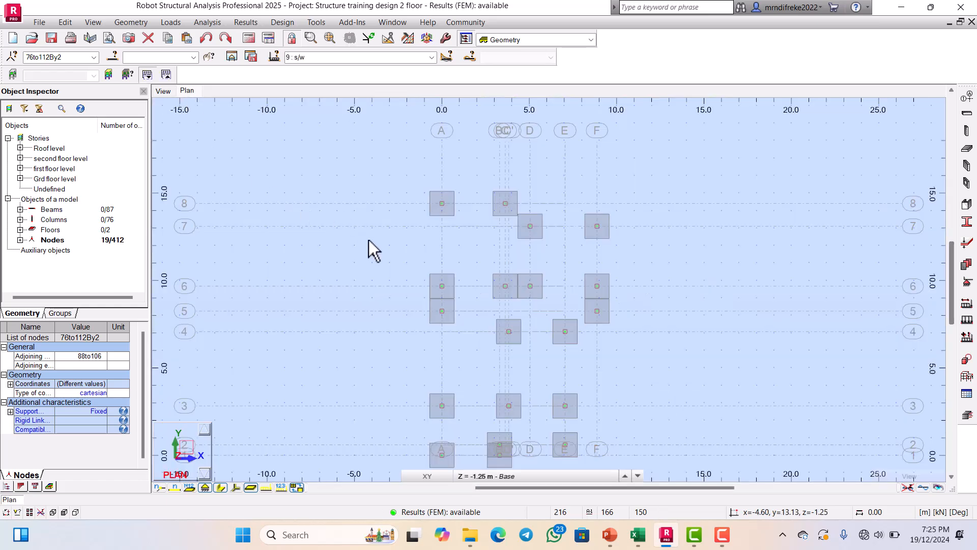
scroll(369, 240, down, 2)
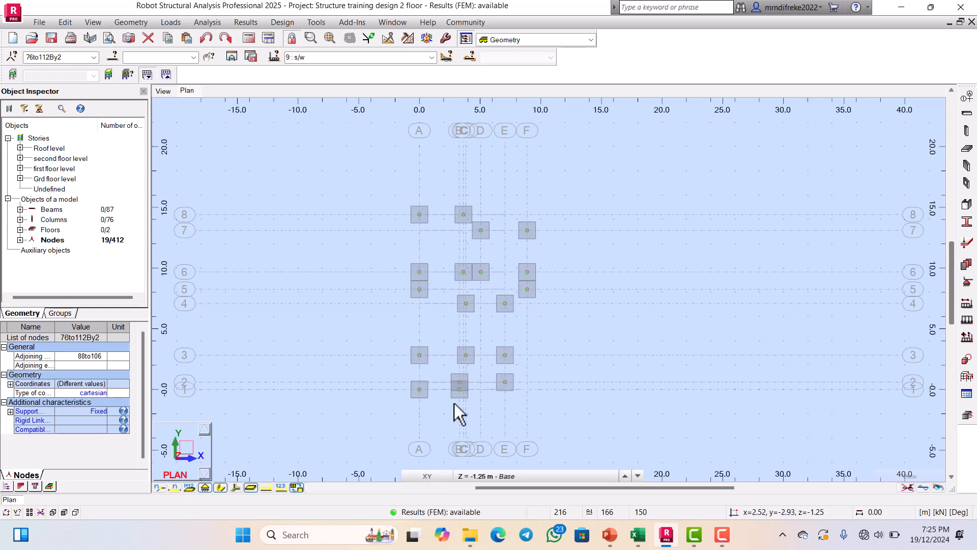
scroll(744, 261, down, 2)
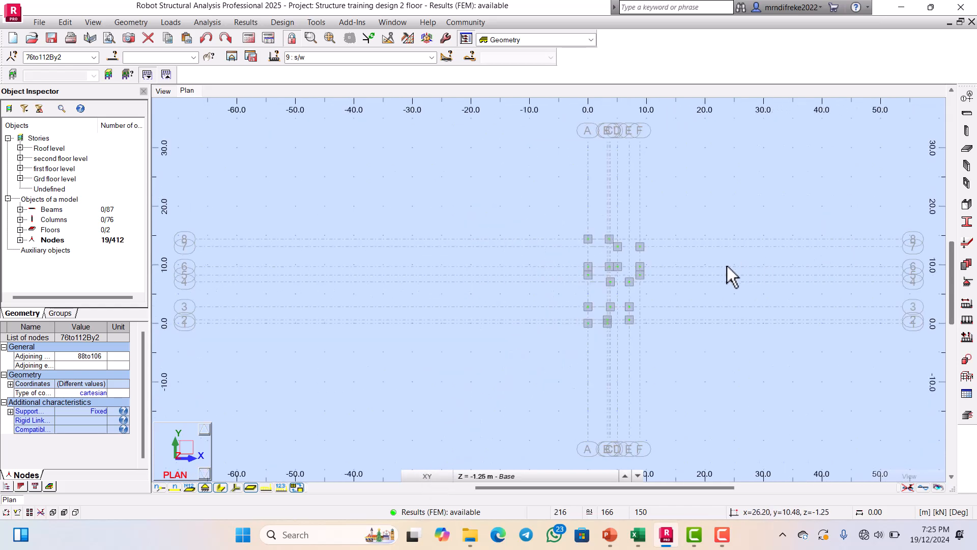
scroll(727, 265, down, 1)
Clear the selection of the support nodes on the base-level plan.
right_click(587, 219)
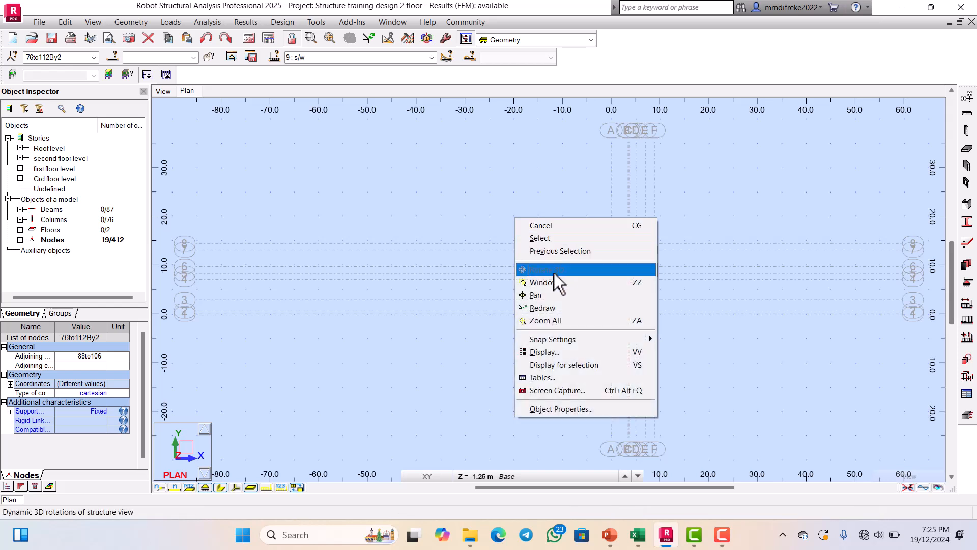
click(649, 226)
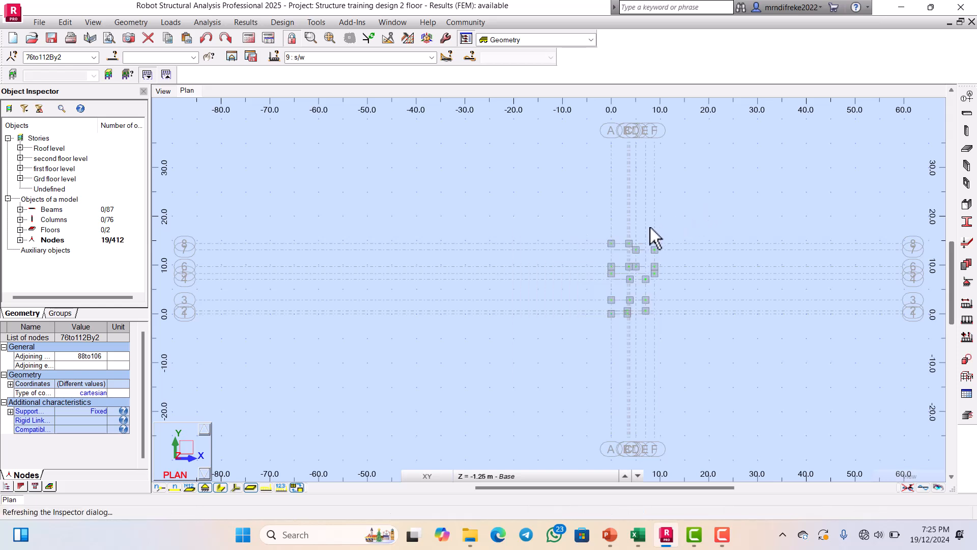
scroll(374, 236, down, 2)
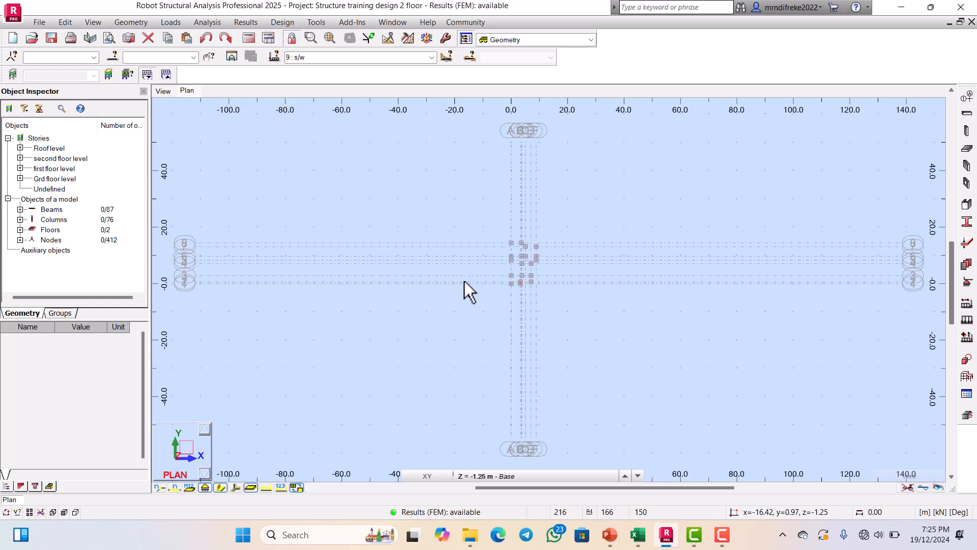
scroll(491, 285, up, 8)
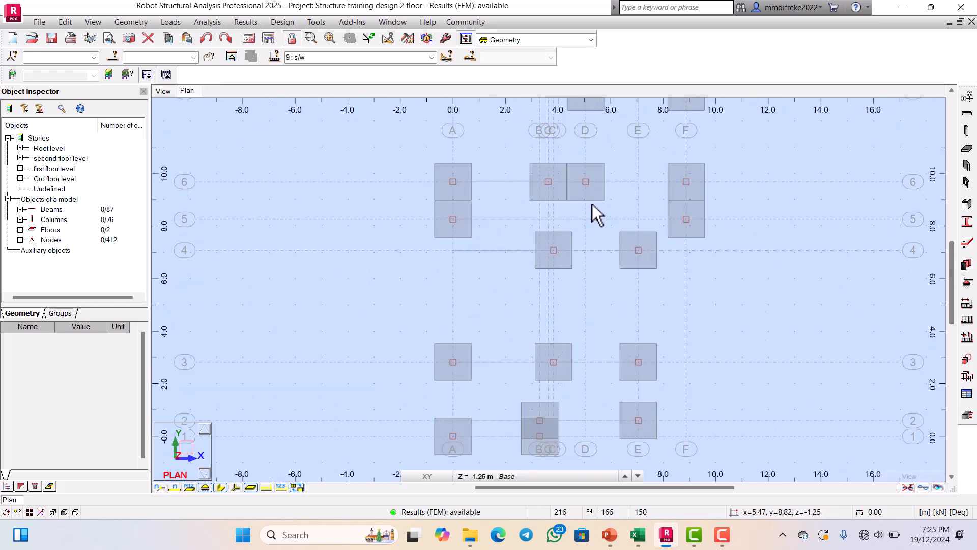
Inspect the building's columns, beams and floors in the structure's 3D view.
scroll(450, 252, down, 1)
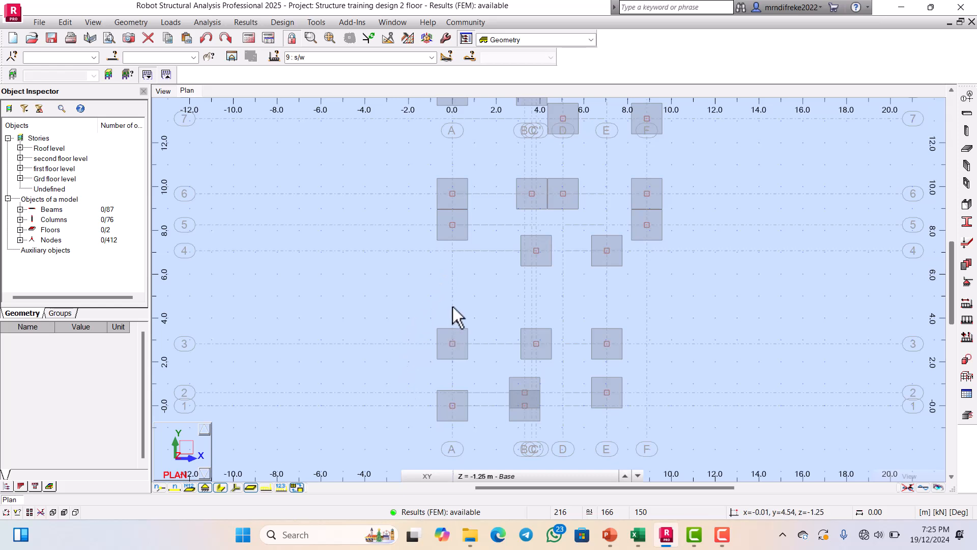
click(164, 91)
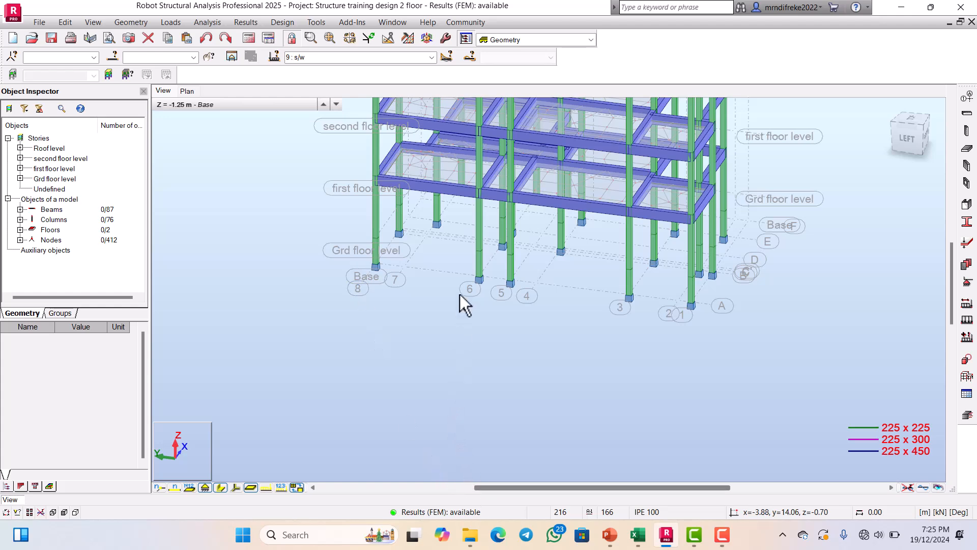
scroll(460, 296, down, 1)
scroll(456, 301, down, 2)
scroll(458, 225, up, 5)
scroll(478, 269, down, 3)
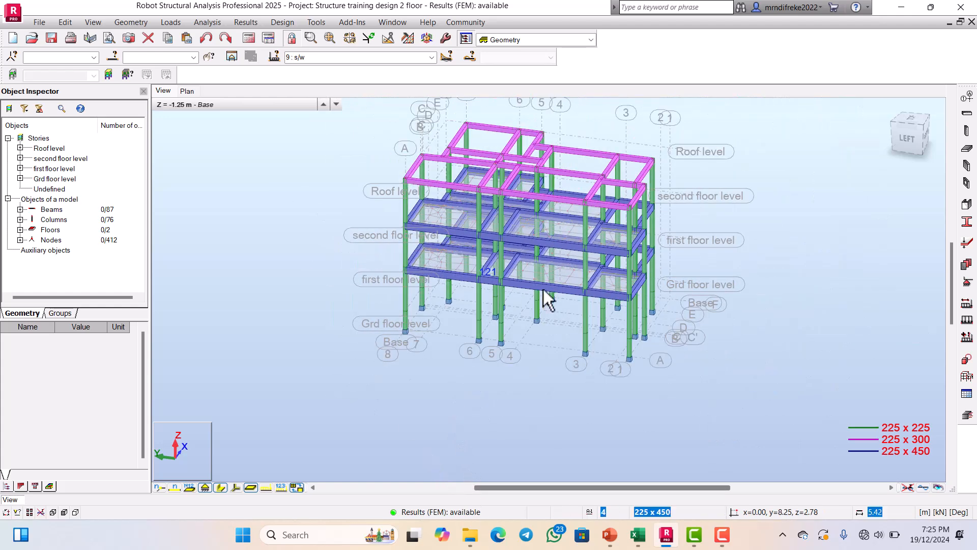
scroll(552, 293, up, 2)
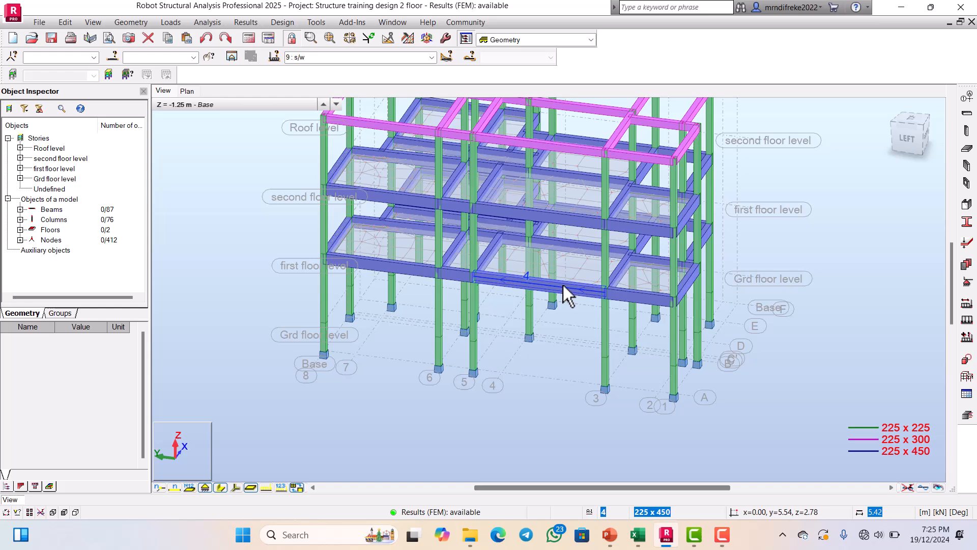
Return to the plan at base level, Z = -1.25 m, and examine the pad foundation layout along the grid lines.
click(188, 90)
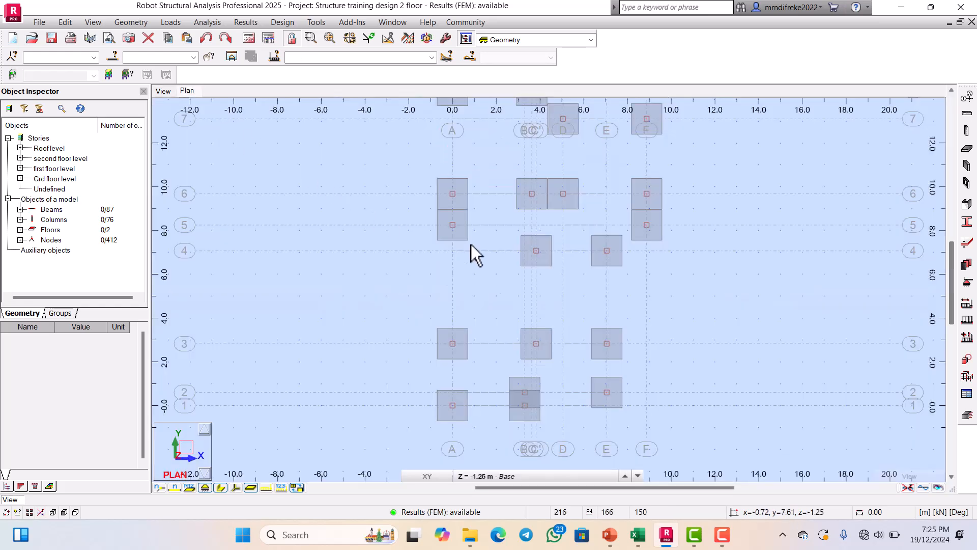
scroll(525, 252, down, 4)
scroll(557, 166, up, 3)
scroll(551, 197, down, 3)
scroll(571, 264, up, 4)
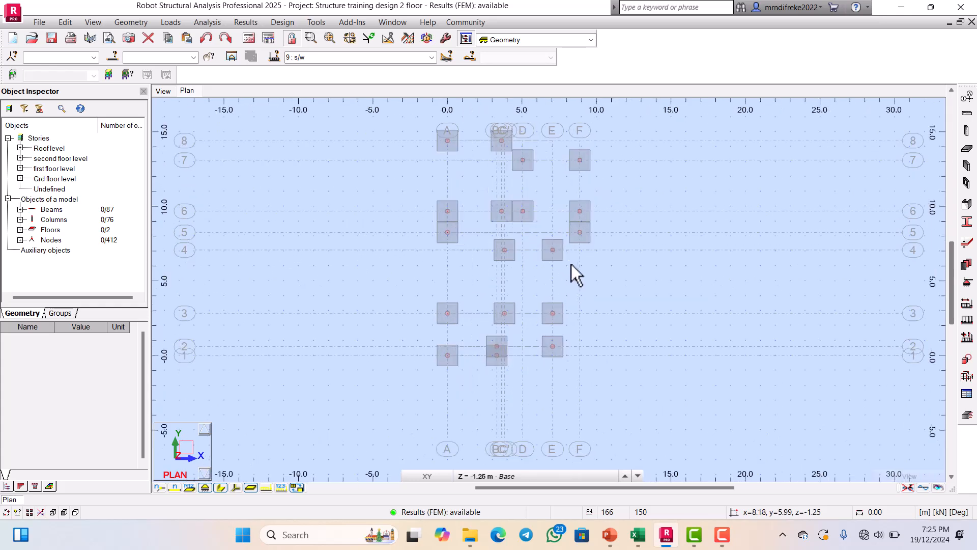
scroll(570, 264, down, 4)
scroll(549, 298, up, 3)
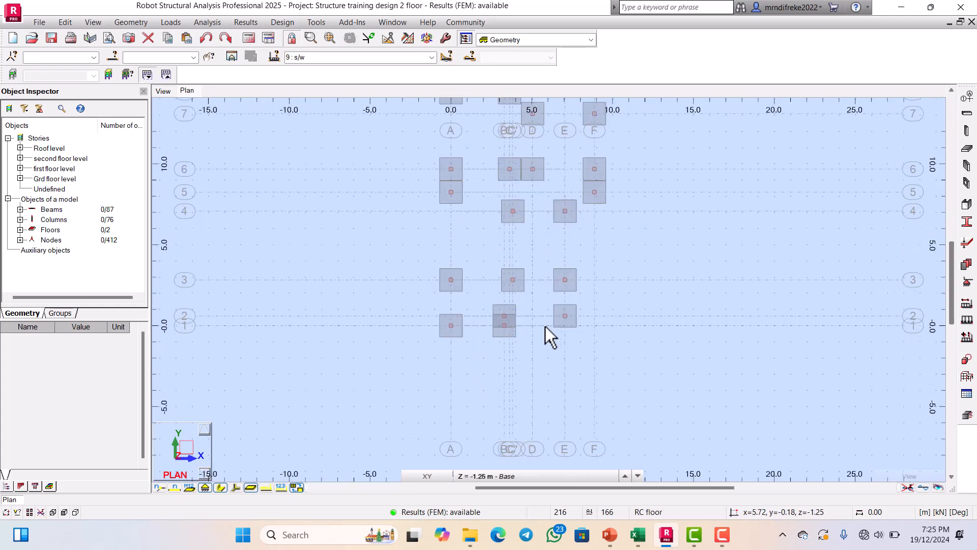
scroll(545, 326, down, 2)
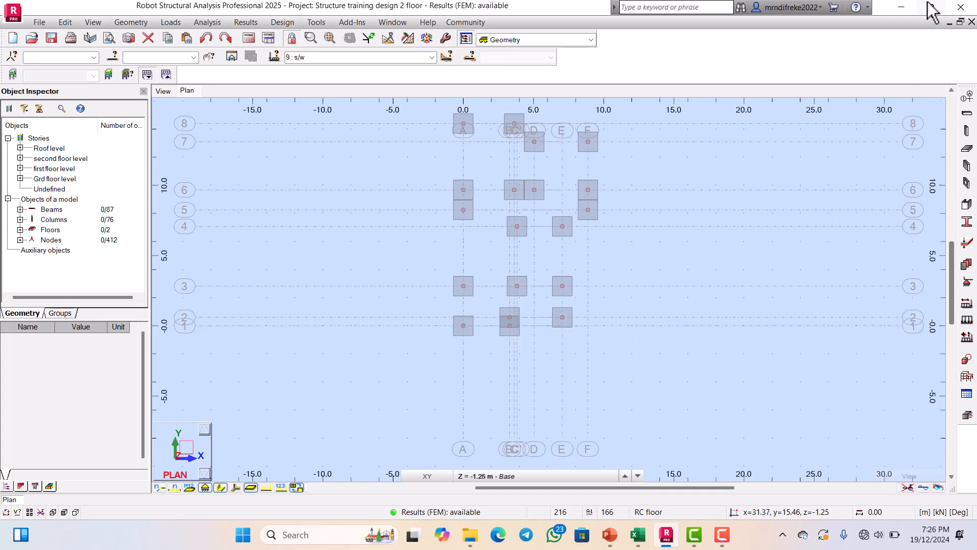
Clear the open windows to reach the desktop, launch Revit 2025 and open the most recently modified project.
click(908, 9)
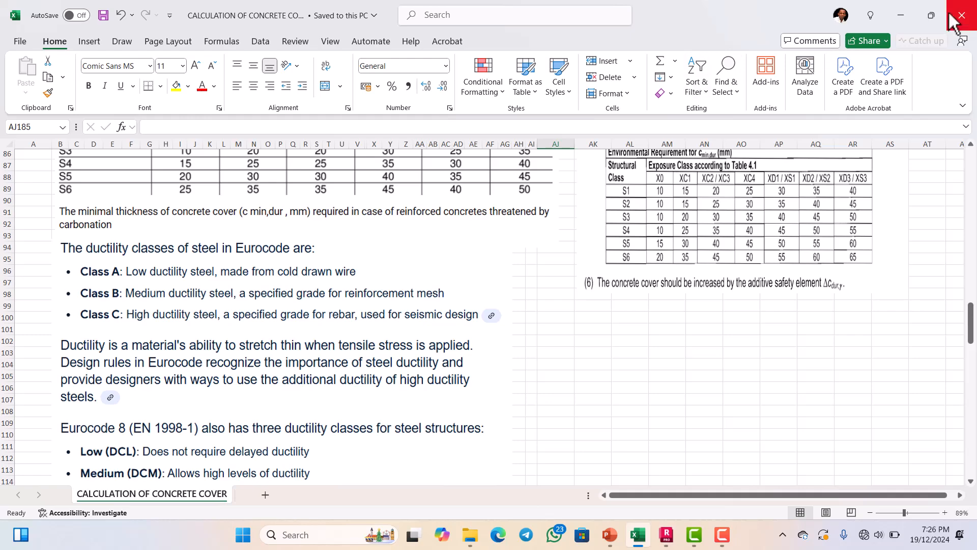
click(904, 18)
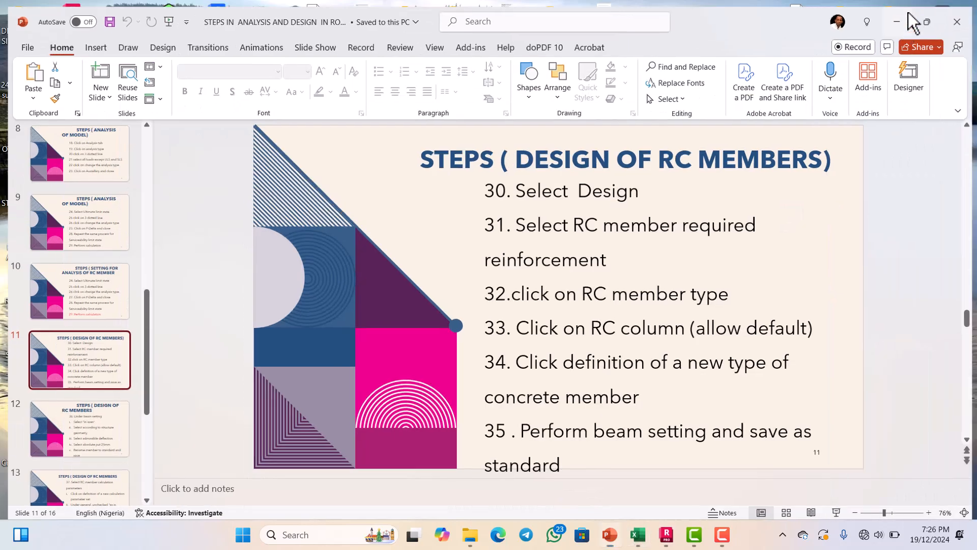
click(902, 14)
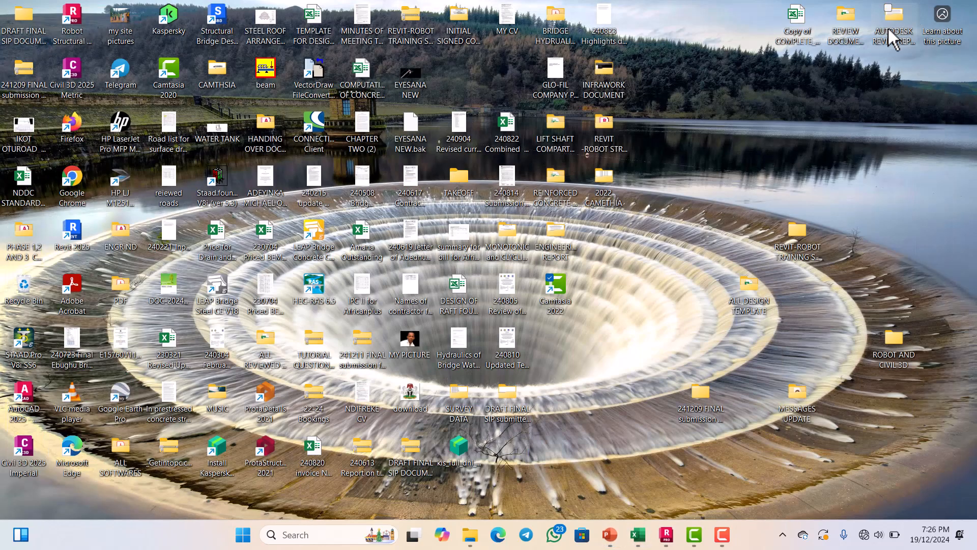
click(76, 231)
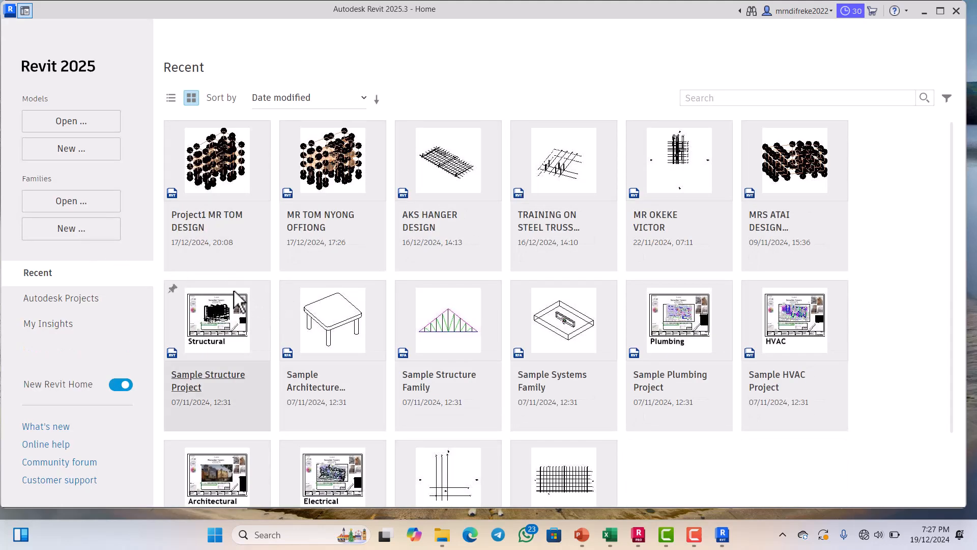
click(216, 180)
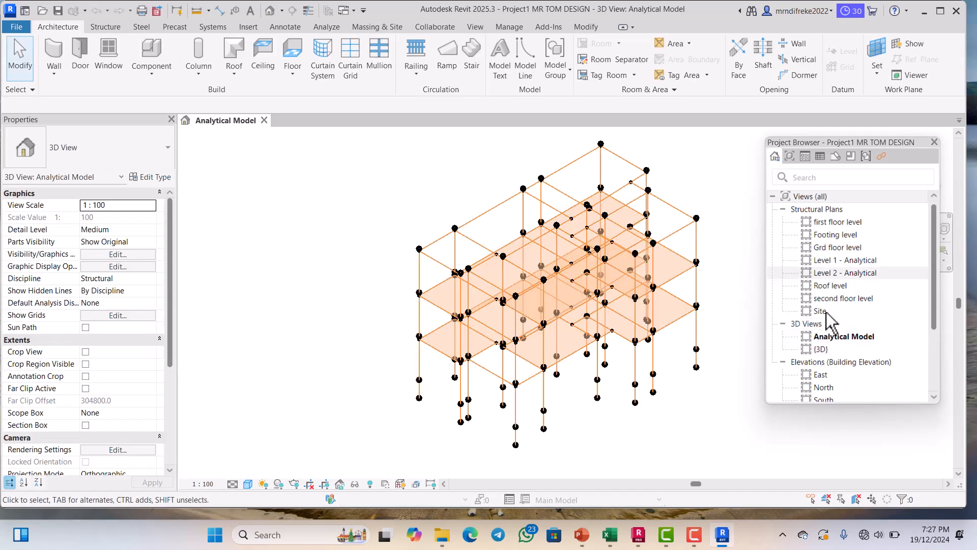
Open the project's {3D} view and examine the building's physical frame, floors and pad footings.
scroll(522, 285, down, 2)
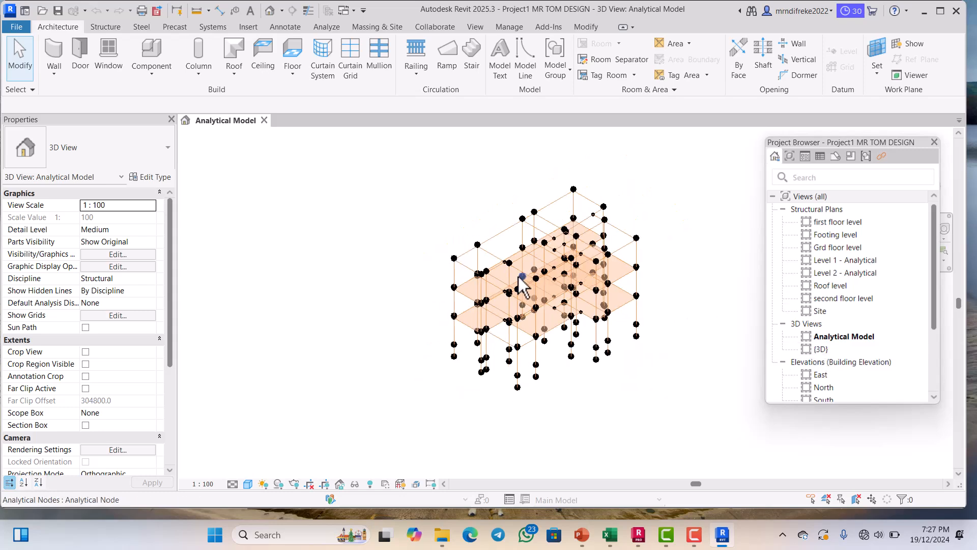
scroll(565, 324, up, 4)
scroll(502, 271, down, 3)
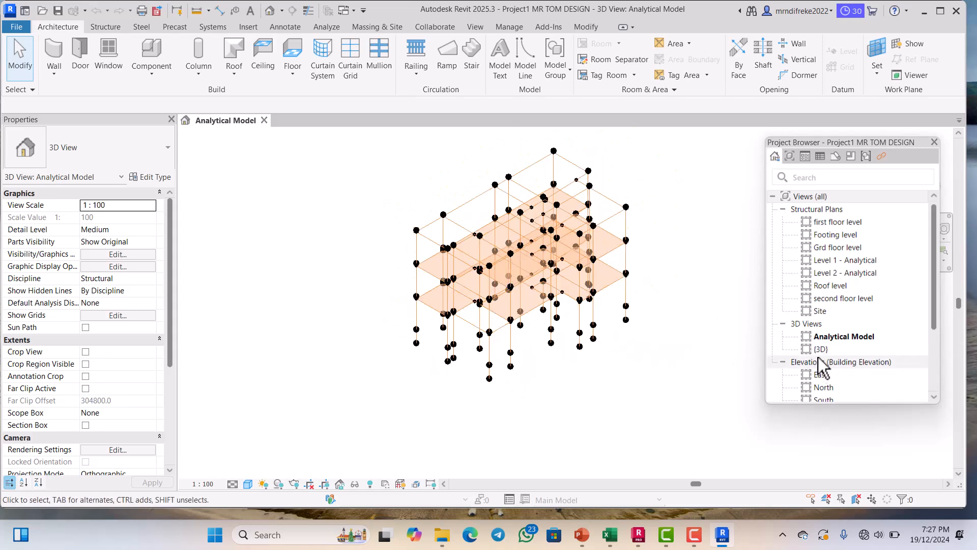
click(818, 350)
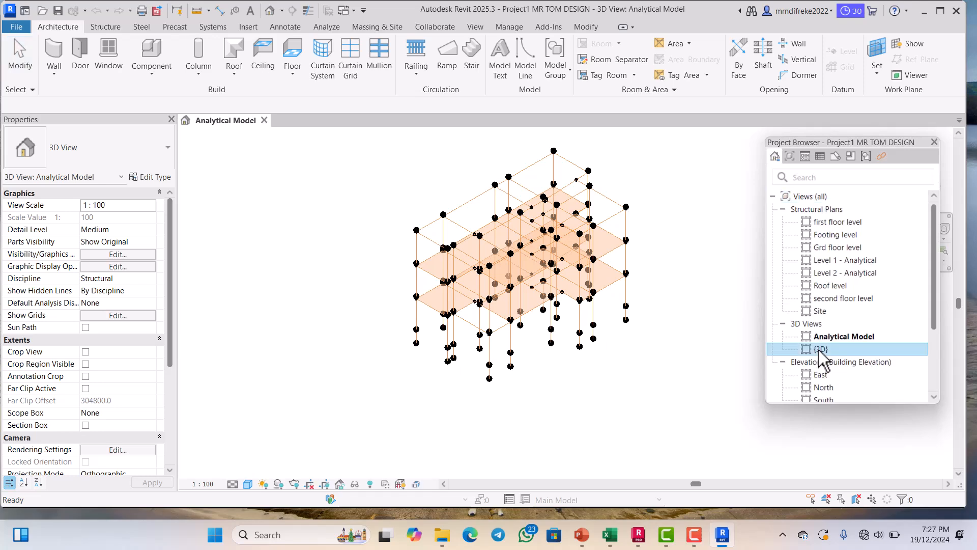
double_click(818, 350)
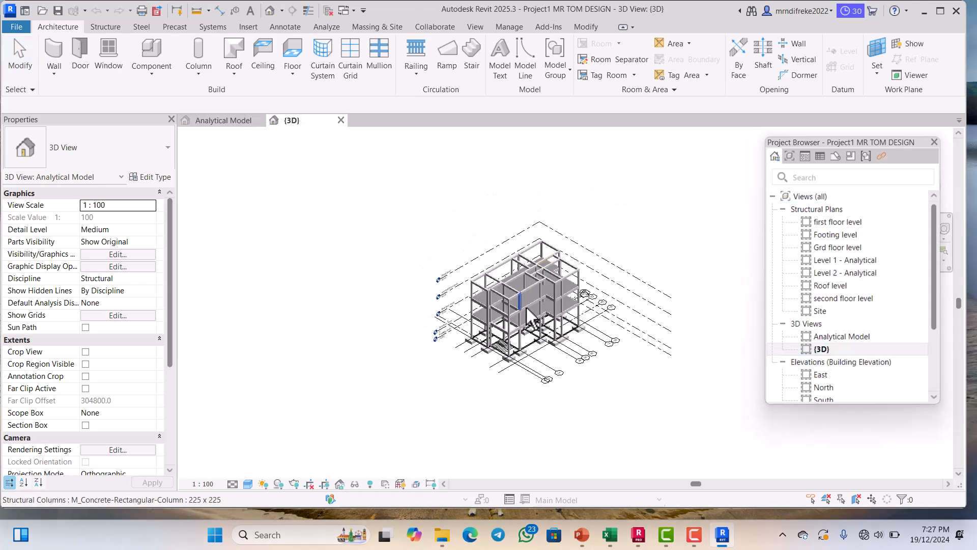
scroll(528, 313, up, 5)
scroll(408, 270, down, 3)
scroll(491, 297, up, 1)
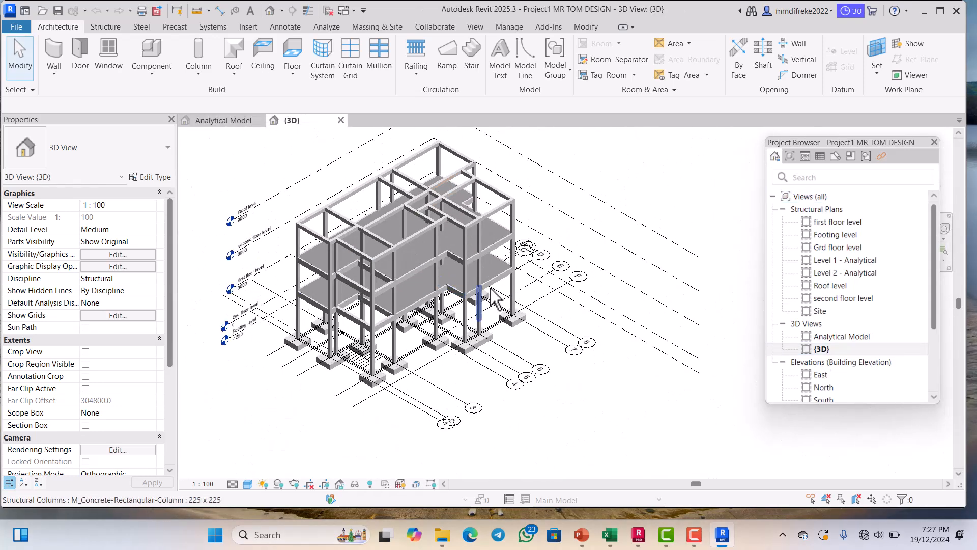
scroll(349, 209, down, 2)
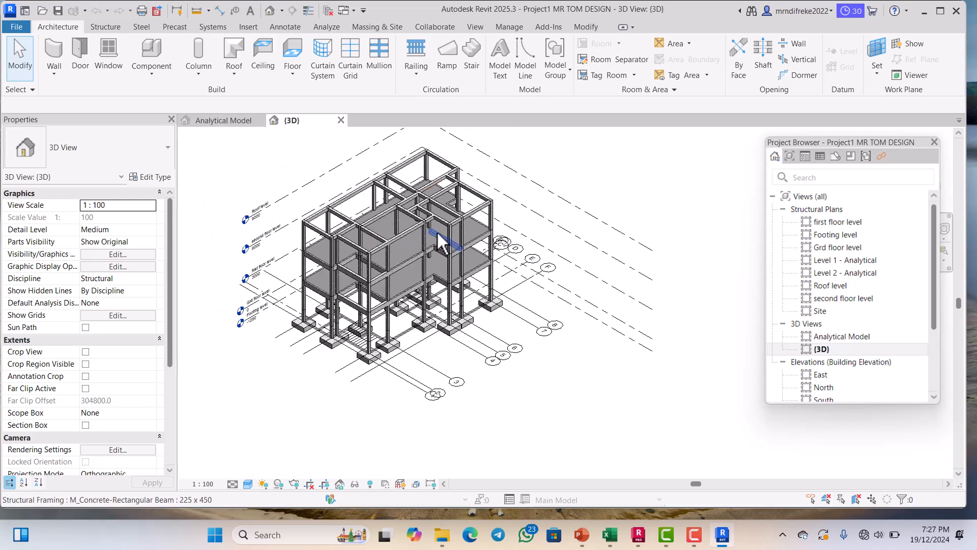
scroll(486, 226, down, 1)
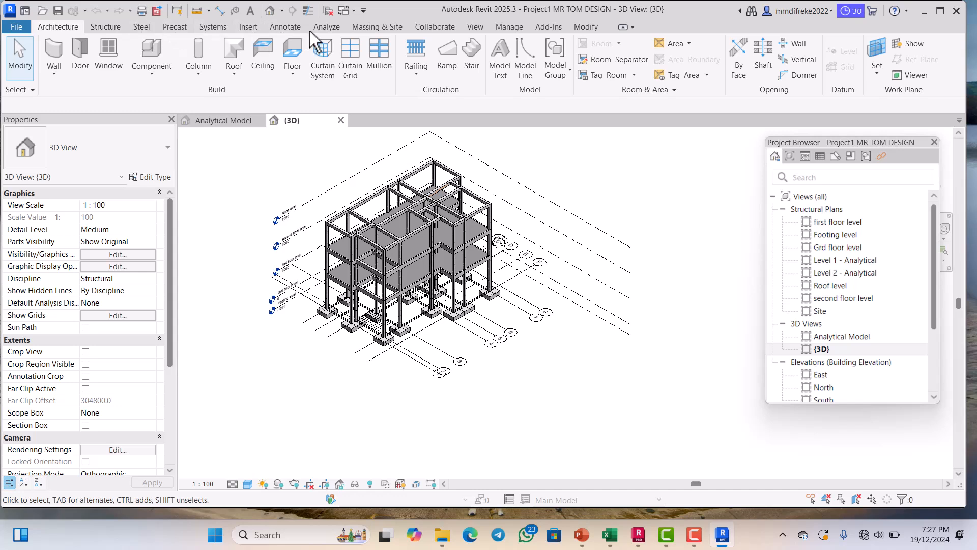
Close the Bentley Connection Client window and display the Robot Structural Analysis integration commands.
click(326, 27)
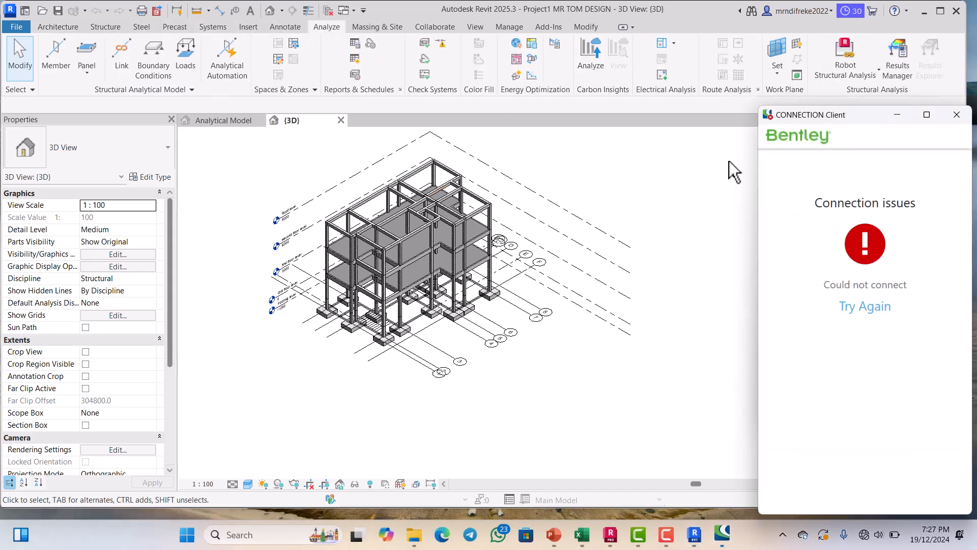
click(955, 116)
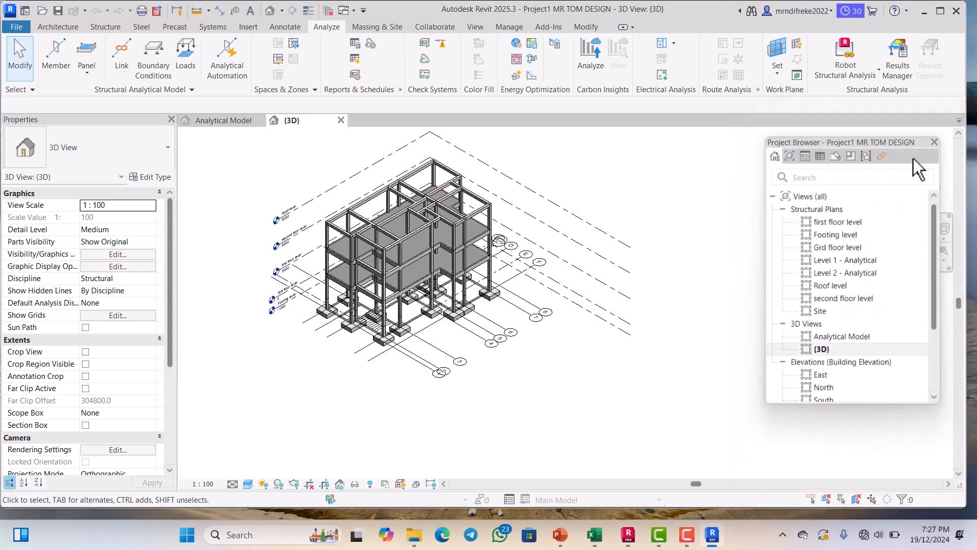
click(857, 70)
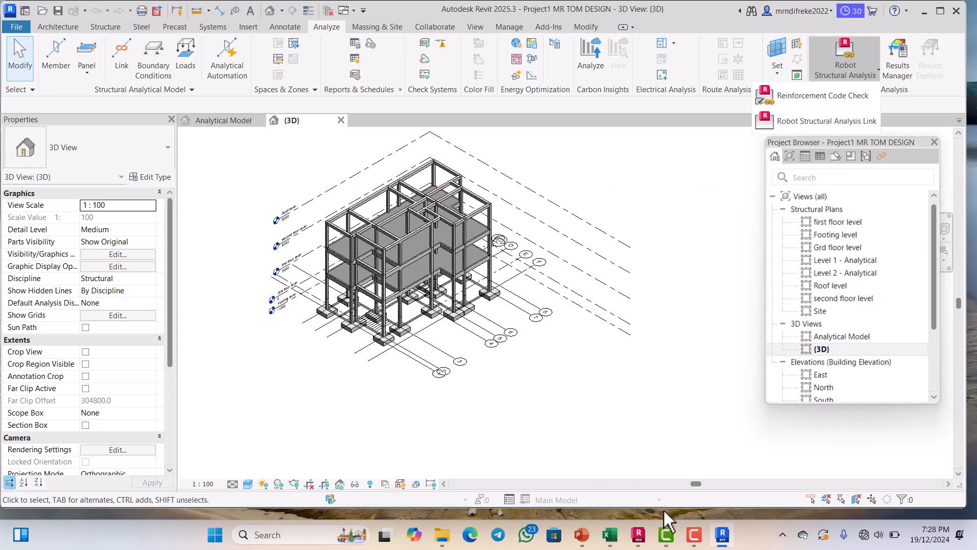
Switch to Robot Structural Analysis to check the open structure in 3D, and return to the Revit project.
click(641, 536)
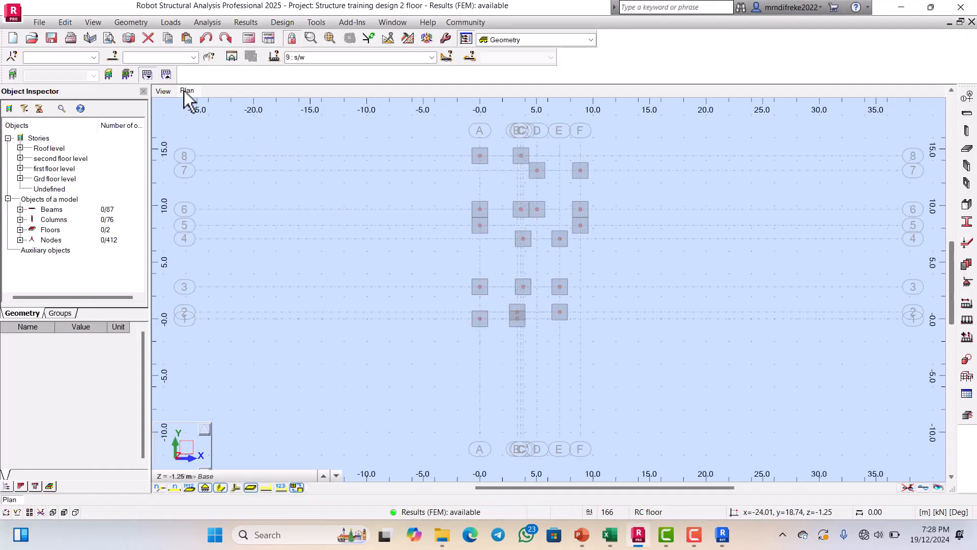
click(171, 92)
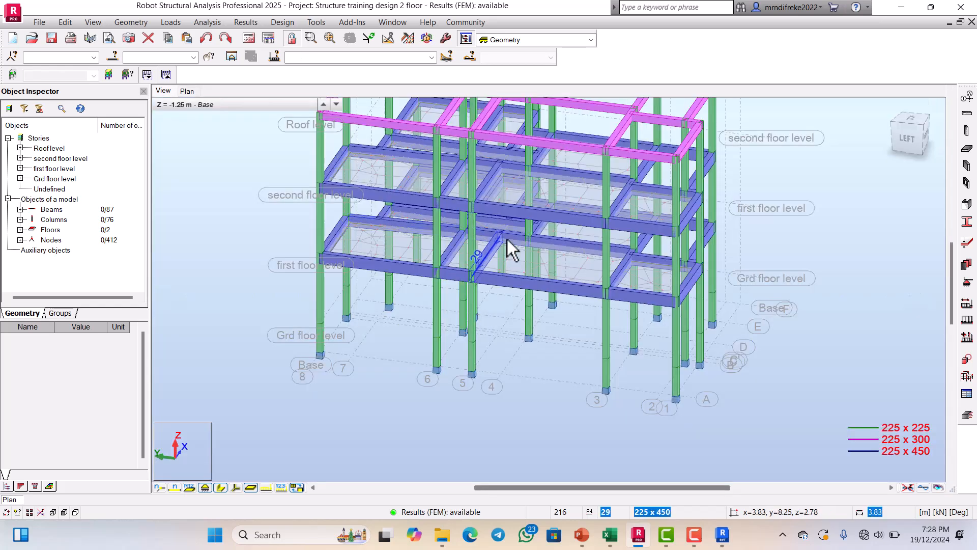
scroll(583, 250, down, 2)
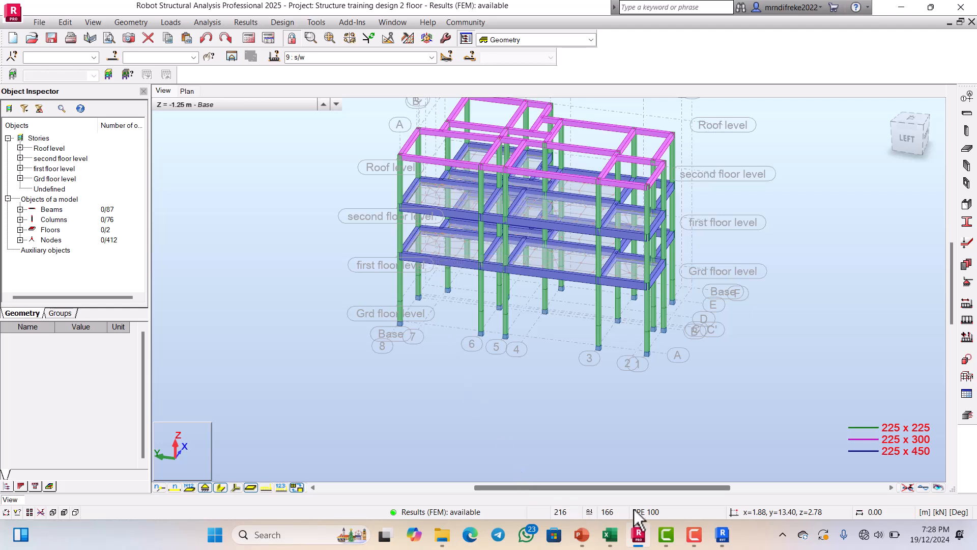
mouse_move(723, 534)
click(689, 506)
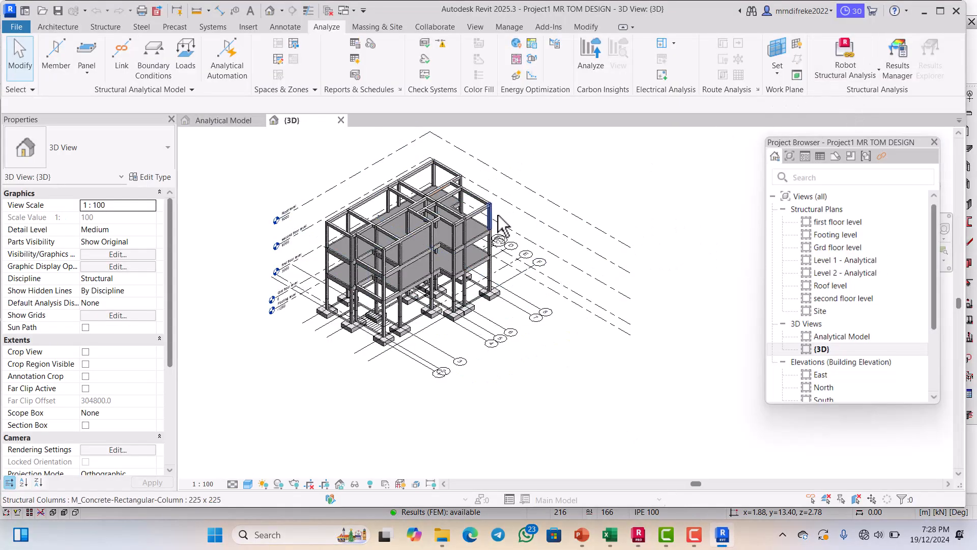
Update the Revit model through the Robot Structural Analysis Link with direct integration, and review the events report.
click(844, 66)
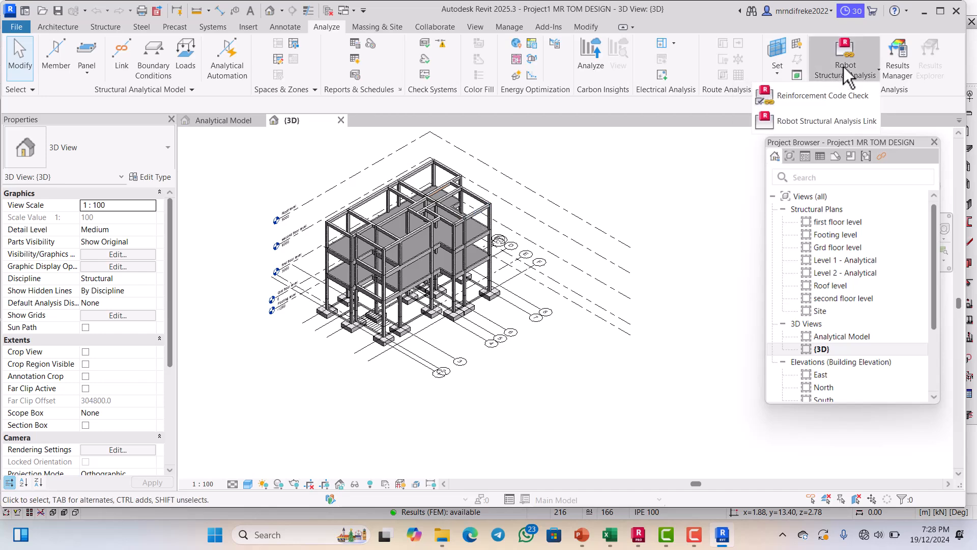
click(810, 116)
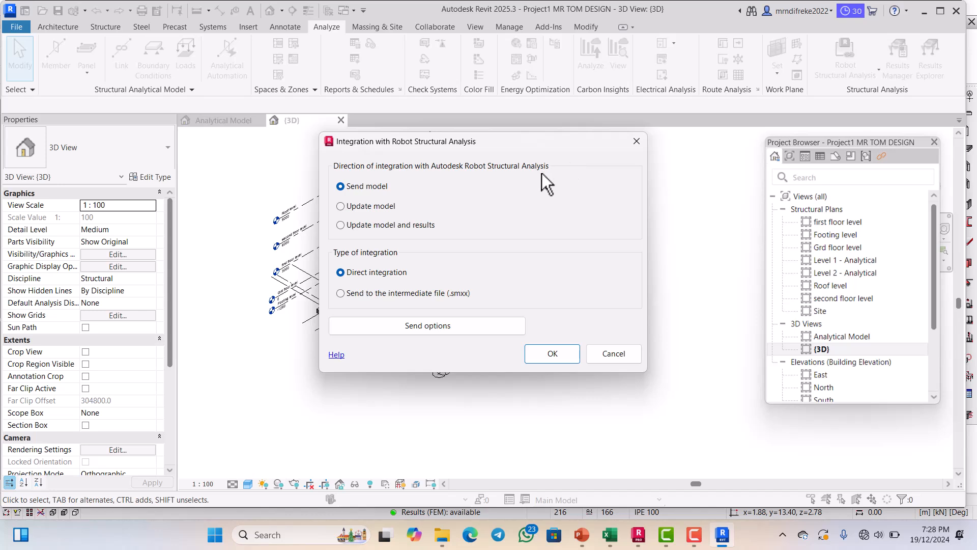
click(341, 207)
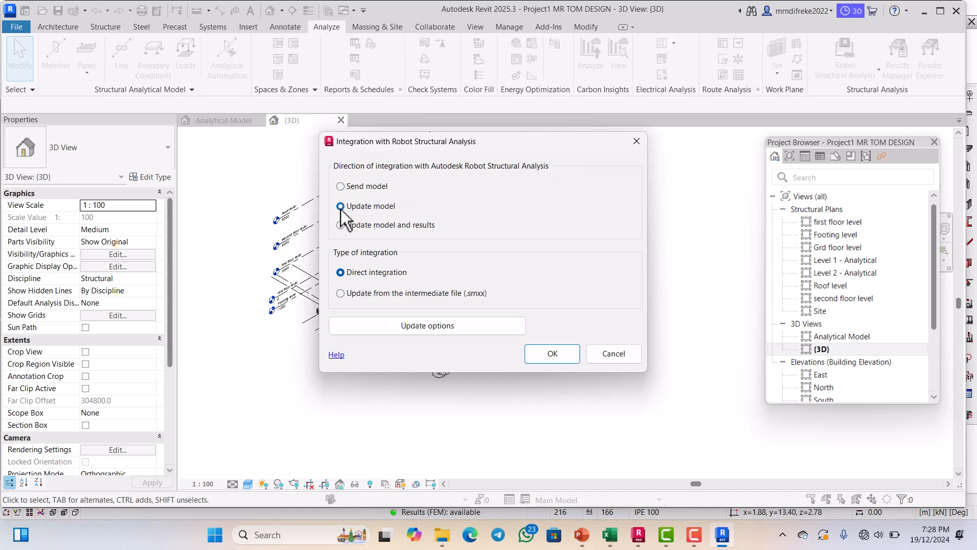
click(552, 352)
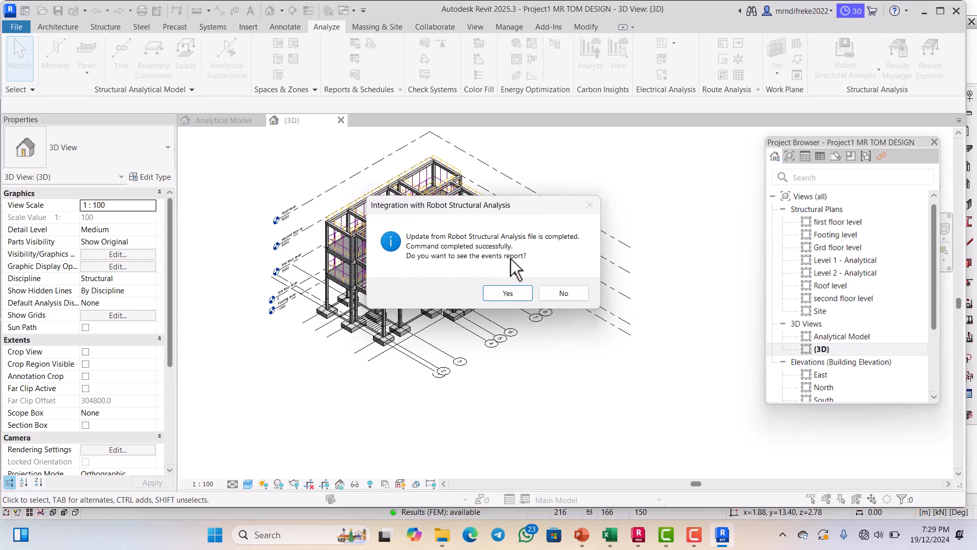
click(512, 295)
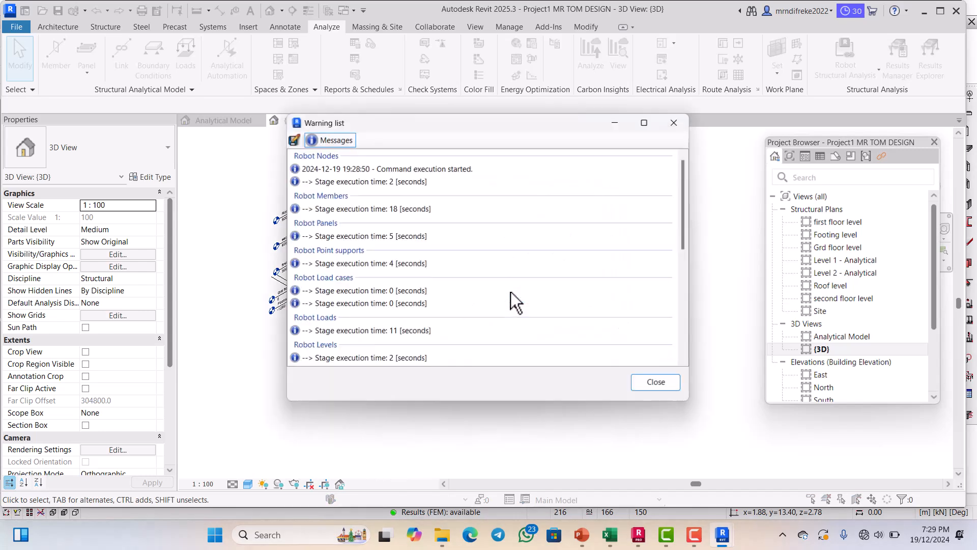
click(661, 385)
Examine the updated 3D model's footings, column supports, frame and applied loads.
scroll(439, 254, up, 8)
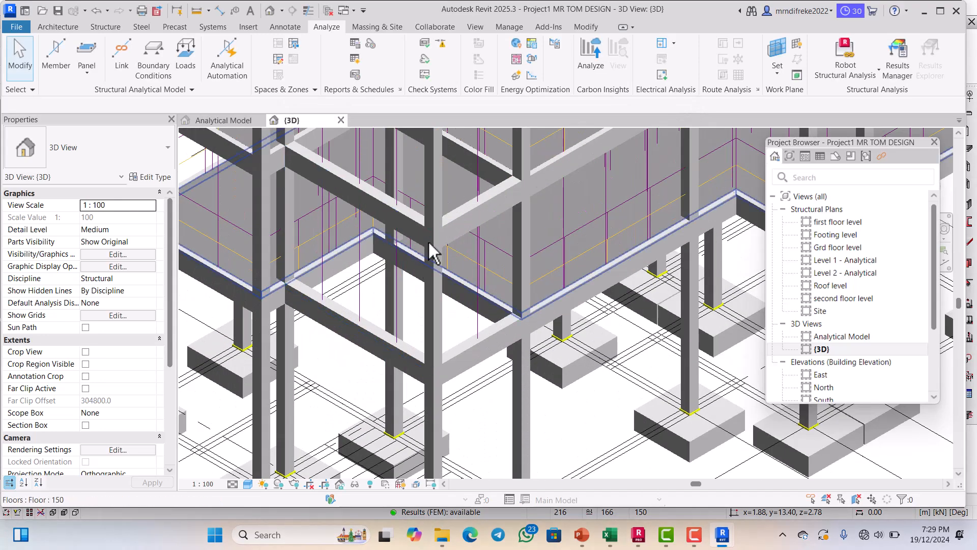
scroll(439, 254, up, 5)
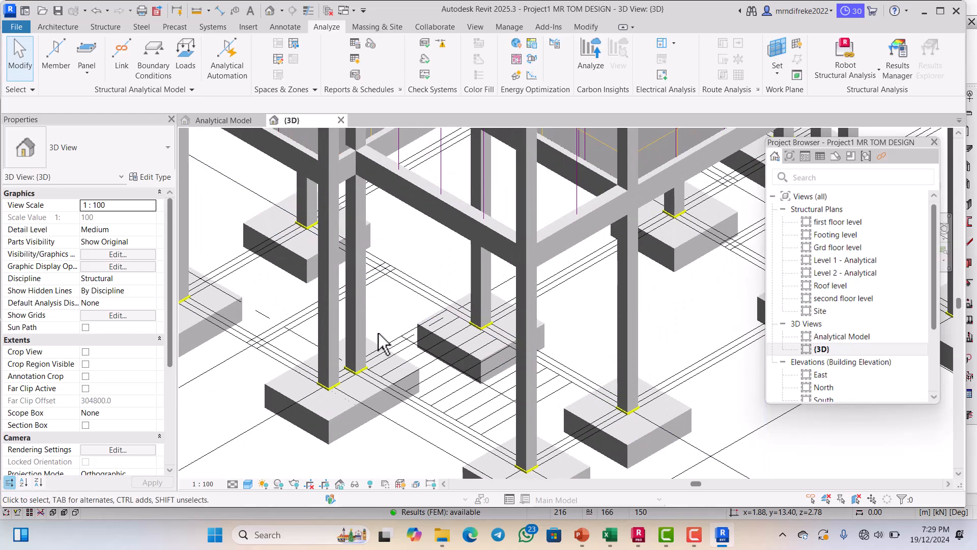
scroll(402, 319, down, 5)
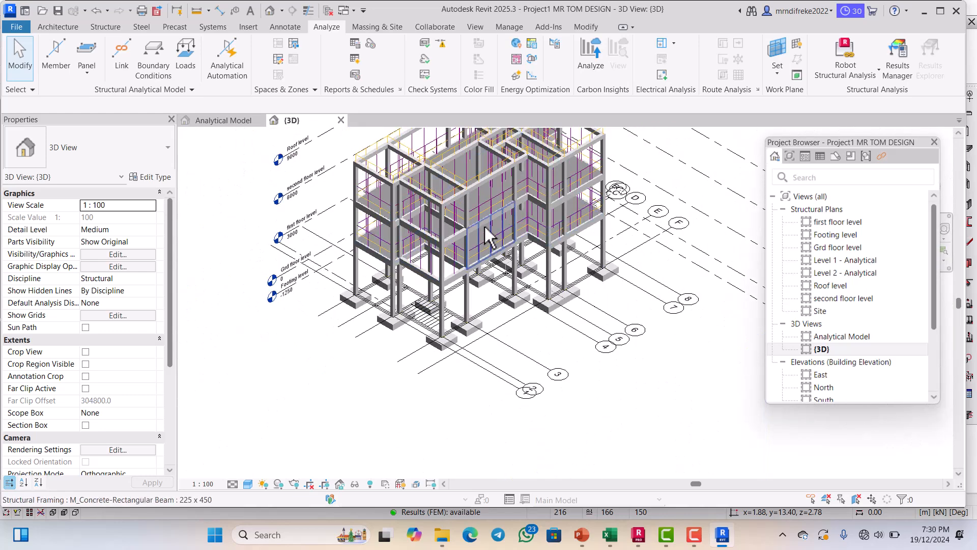
scroll(444, 226, up, 3)
scroll(445, 226, down, 5)
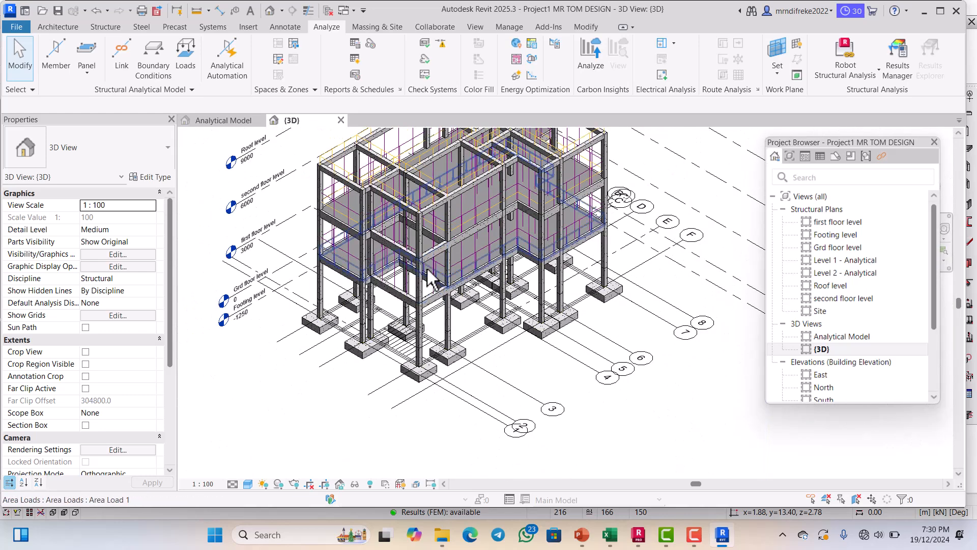
scroll(474, 237, up, 4)
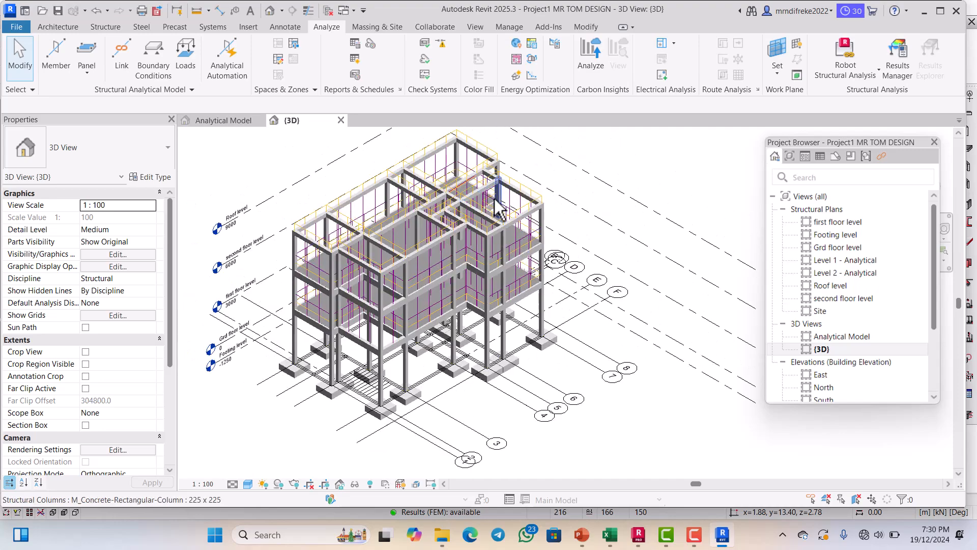
scroll(460, 217, down, 5)
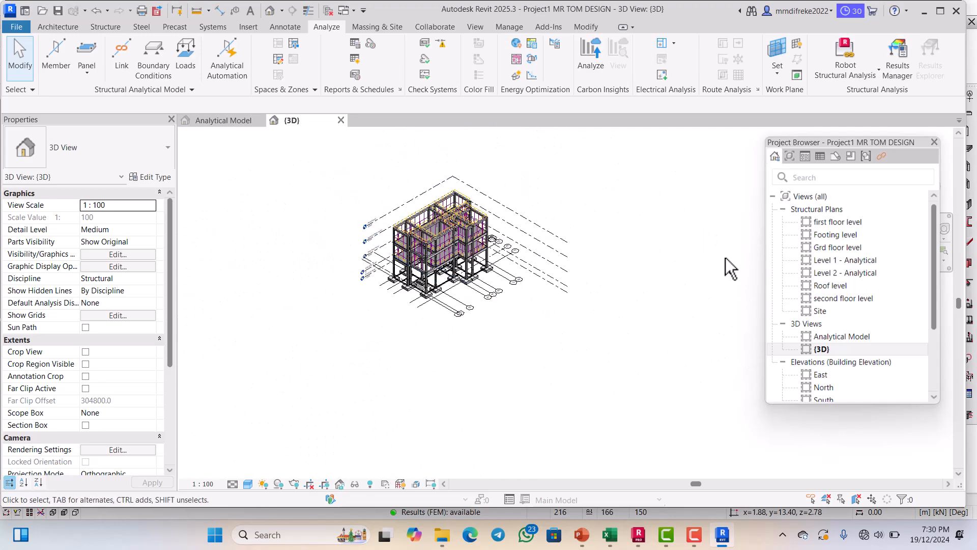